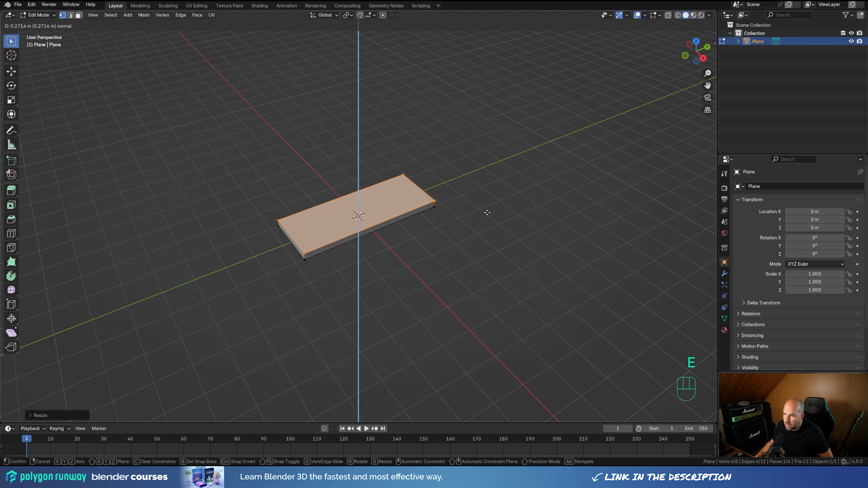
- Extrude the plane up about 0.27 m and scale its top face along Y by about 1.07
{"action": "left_click", "coordinate": [488, 212]}
{"action": "key", "text": "s"}
{"action": "key", "text": "y"}
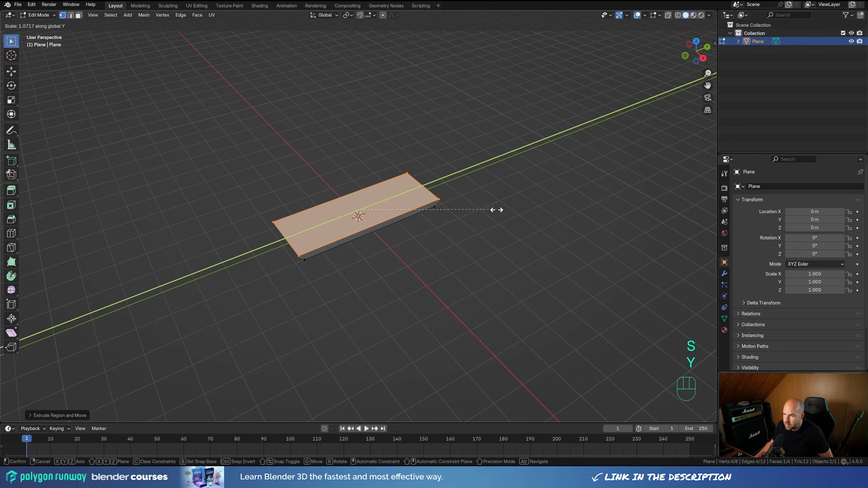
{"action": "left_click", "coordinate": [496, 209]}
- Extrude the top face up about 0.5 m, scale it along Y to about 0.87 and return to Object Mode
{"action": "key", "text": "e"}
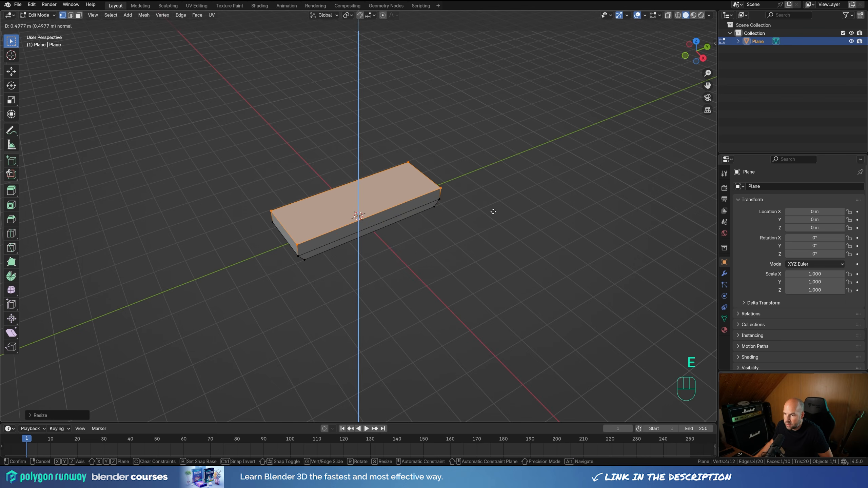
{"action": "left_click", "coordinate": [492, 212]}
{"action": "key", "text": "s"}
{"action": "key", "text": "y"}
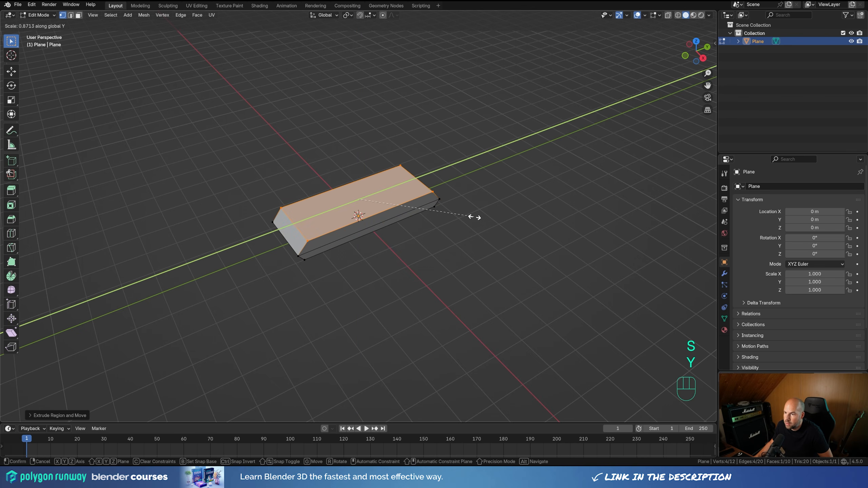
{"action": "left_click", "coordinate": [475, 217]}
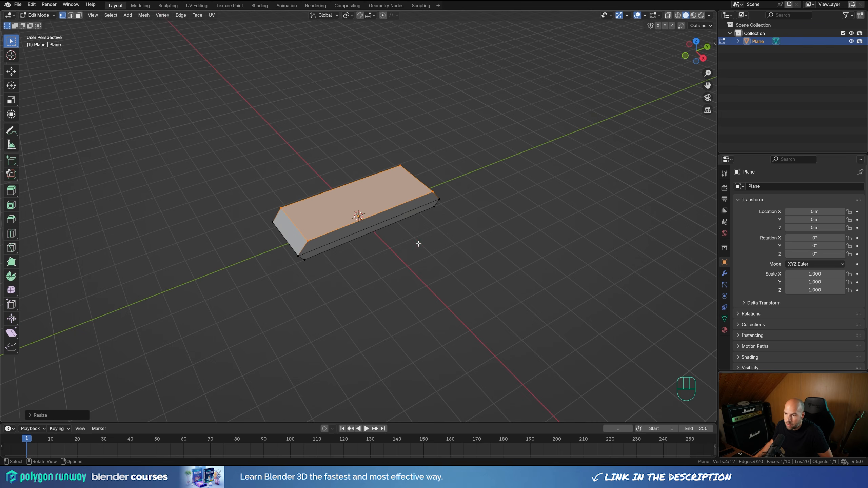
{"action": "key", "text": "Tab"}
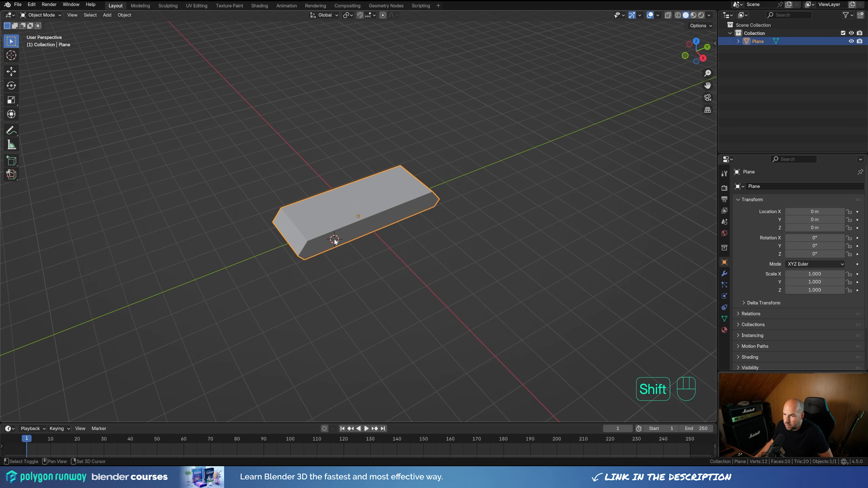
- Place the 3D cursor on the block's long side near one end, add a plane there and scale its mesh down to a small patch
{"action": "right_click", "coordinate": [334, 241], "text": "shift"}
{"action": "key", "text": "shift+a"}
{"action": "mouse_move", "coordinate": [406, 246]}
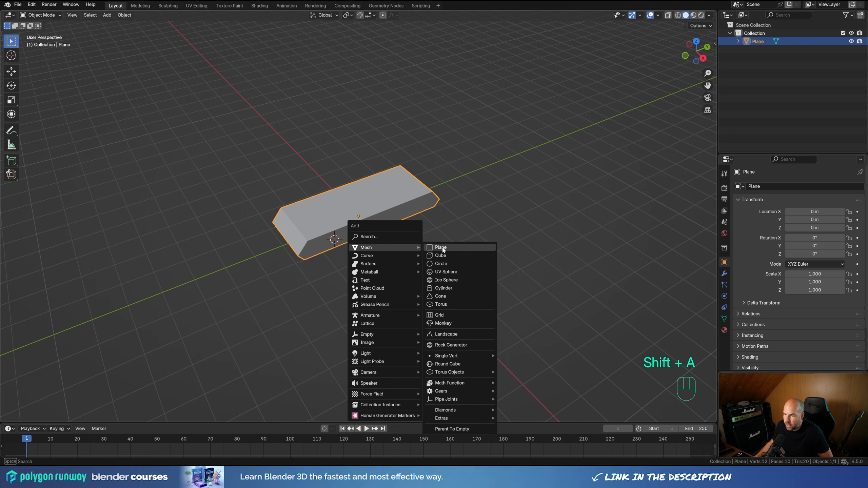
{"action": "left_click", "coordinate": [442, 247]}
{"action": "key", "text": "Tab"}
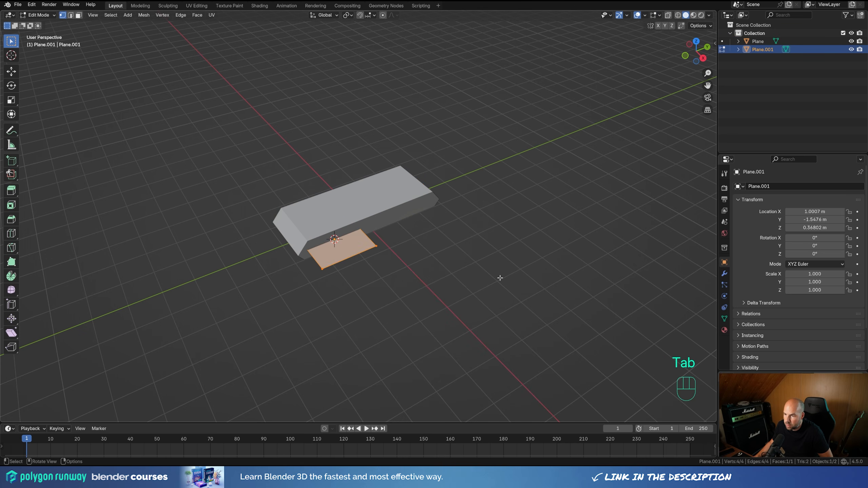
{"action": "key", "text": "s"}
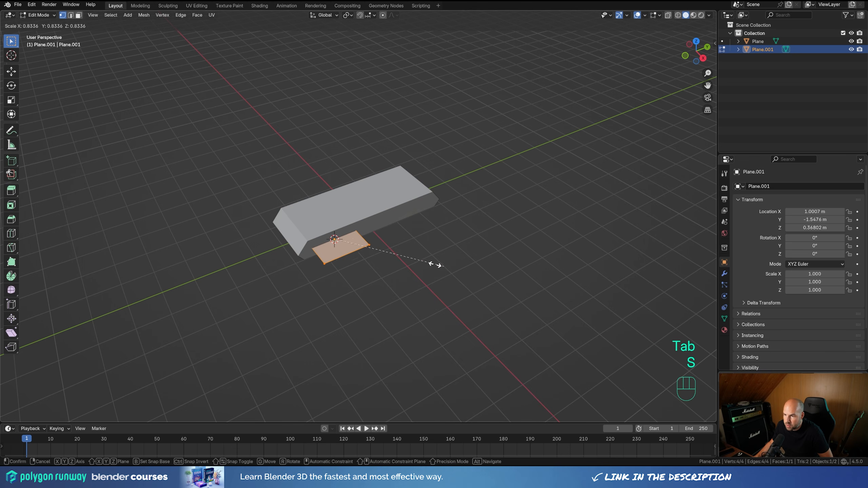
{"action": "left_click", "coordinate": [376, 250]}
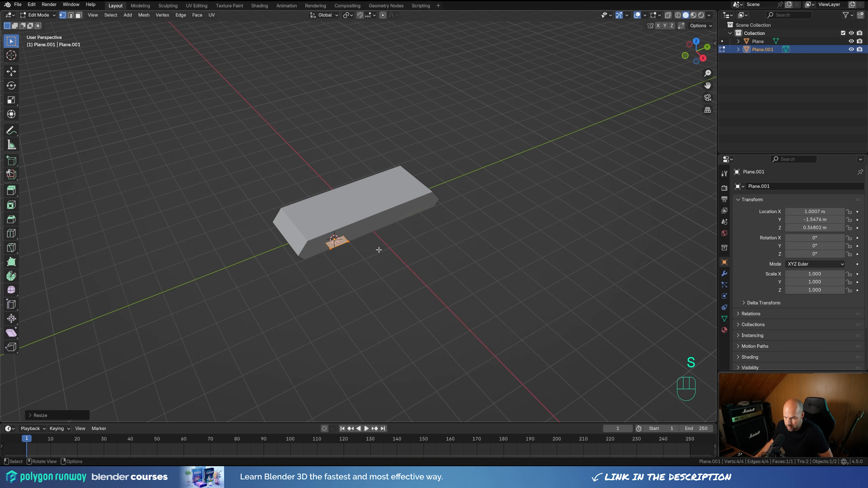
- Move the small plane outward about 0.34 m along X and stretch it along Y into a long strip beside the block
{"action": "key", "text": "g"}
{"action": "key", "text": "x"}
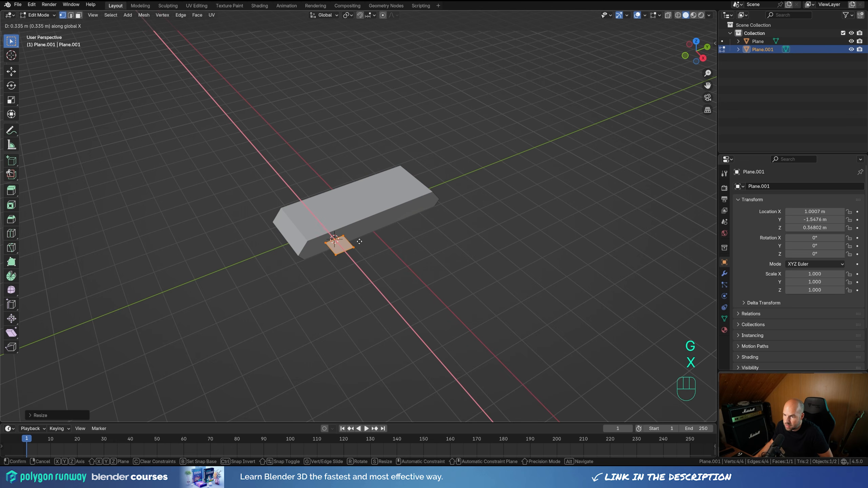
{"action": "left_click", "coordinate": [359, 243]}
{"action": "key", "text": "s"}
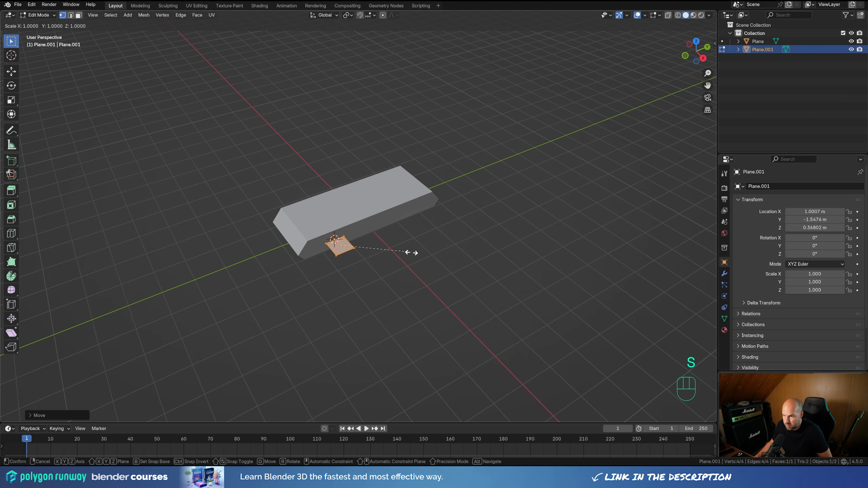
{"action": "key", "text": "y"}
{"action": "left_click", "coordinate": [617, 208]}
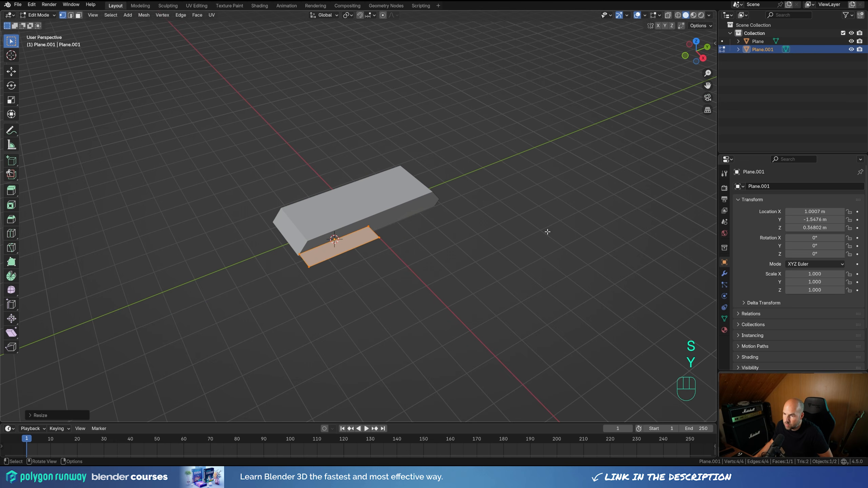
- Widen the strip by moving its outer edge about 0.15 m outward along X
{"action": "middle_click_drag", "start_coordinate": [548, 233], "coordinate": [498, 243]}
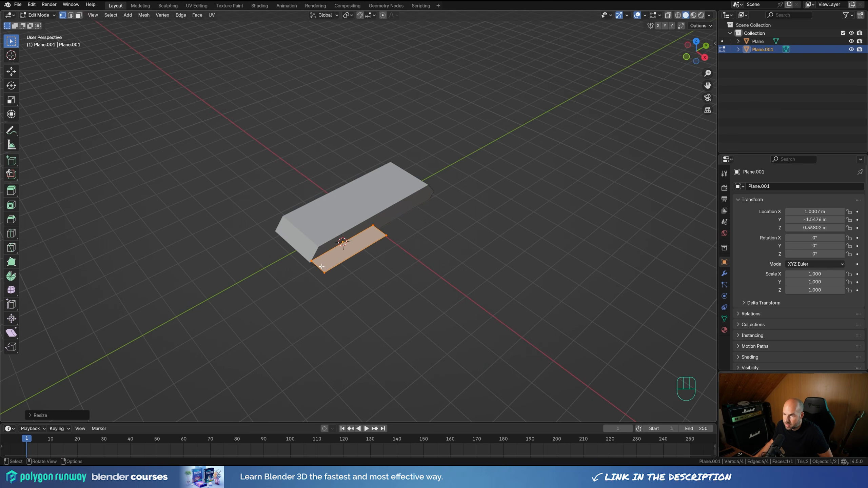
{"action": "left_click", "coordinate": [327, 273]}
{"action": "left_click", "coordinate": [386, 236], "text": "shift"}
{"action": "key", "text": "g"}
{"action": "key", "text": "x"}
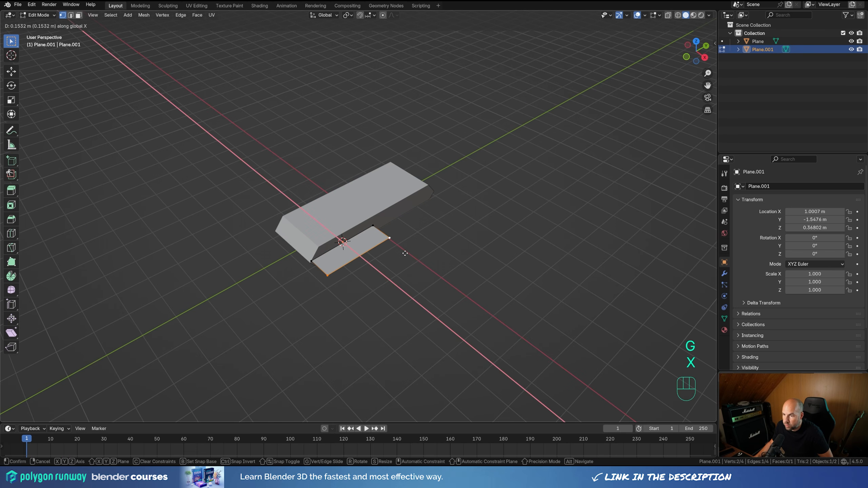
{"action": "left_click", "coordinate": [405, 254]}
- Scale the whole strip along Y by about 1.15
{"action": "middle_click_drag", "start_coordinate": [430, 255], "coordinate": [389, 259]}
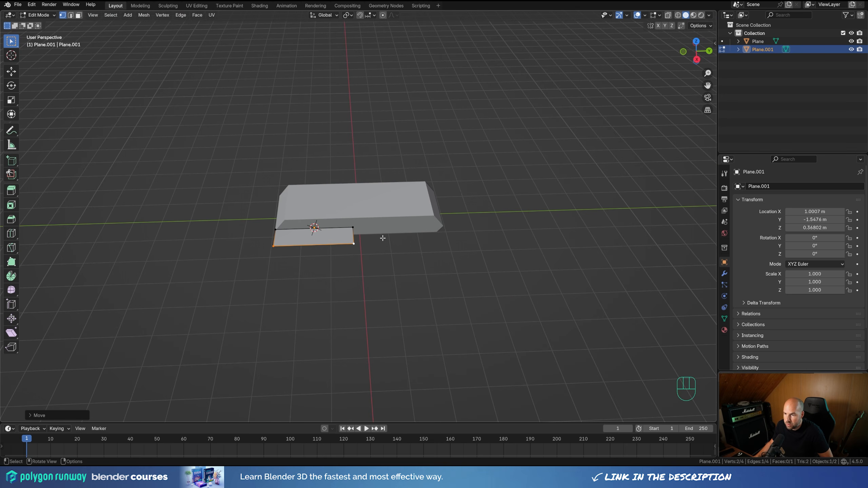
{"action": "key", "text": "a"}
{"action": "key", "text": "s"}
{"action": "key", "text": "y"}
{"action": "key", "text": "t"}
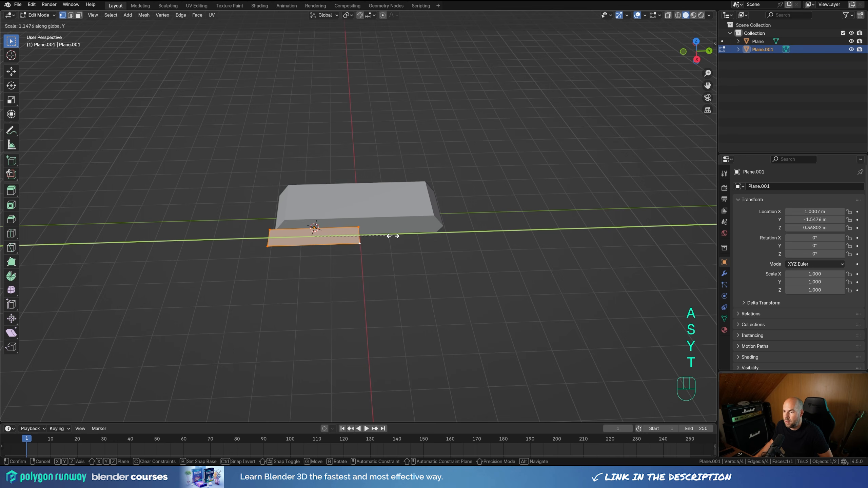
{"action": "left_click", "coordinate": [392, 236]}
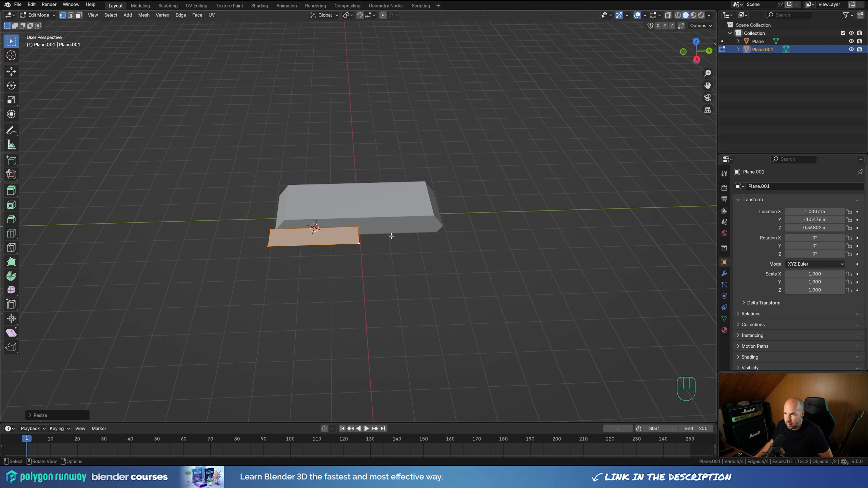
- Lower the strip about 0.35 m along Z in the right side view, aligning it with the block's base
{"action": "key", "text": "KP_3"}
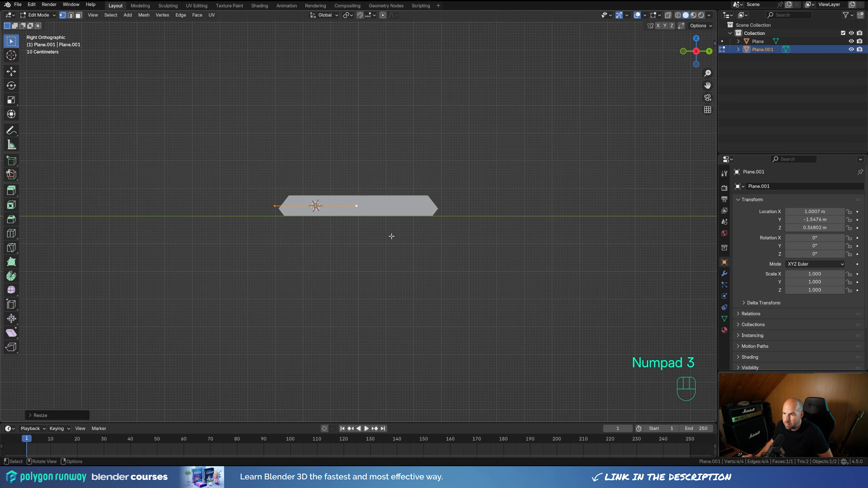
{"action": "key", "text": "g"}
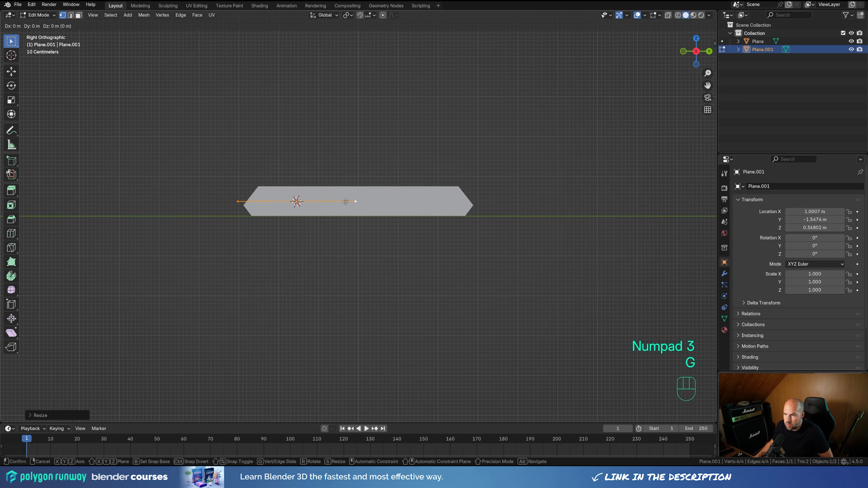
{"action": "key", "text": "z"}
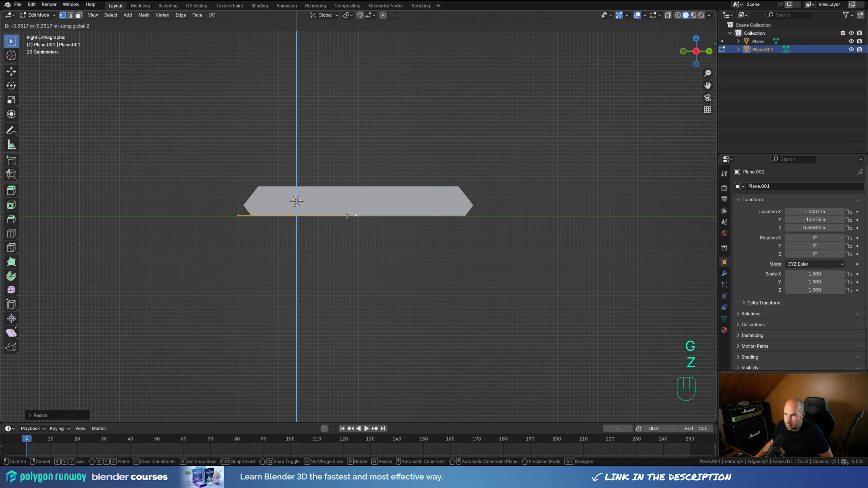
{"action": "left_click", "coordinate": [346, 216]}
- Extrude the strip up about 0.21 m, then extrude its top face another 0.56 m or so
{"action": "key", "text": "e"}
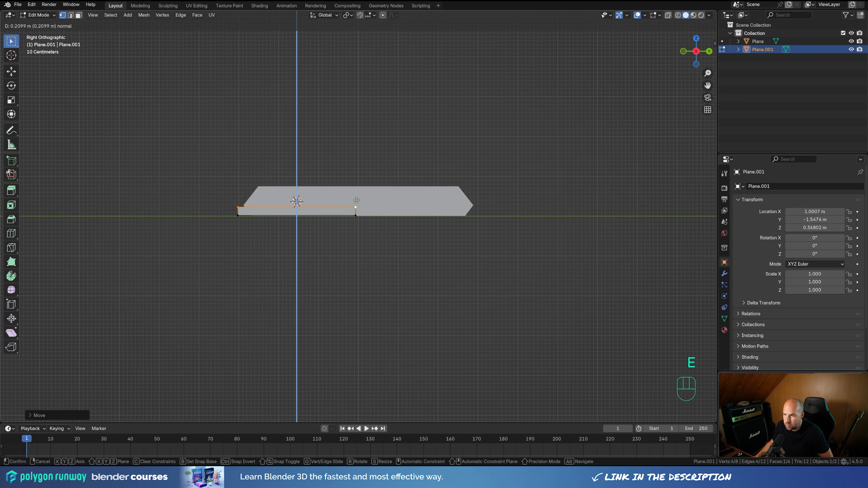
{"action": "left_click", "coordinate": [357, 200]}
{"action": "key", "text": "e"}
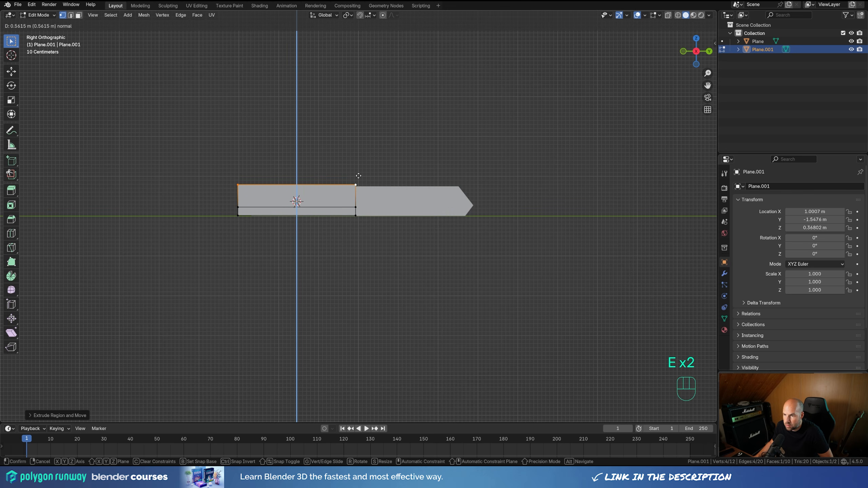
{"action": "left_click", "coordinate": [359, 175]}
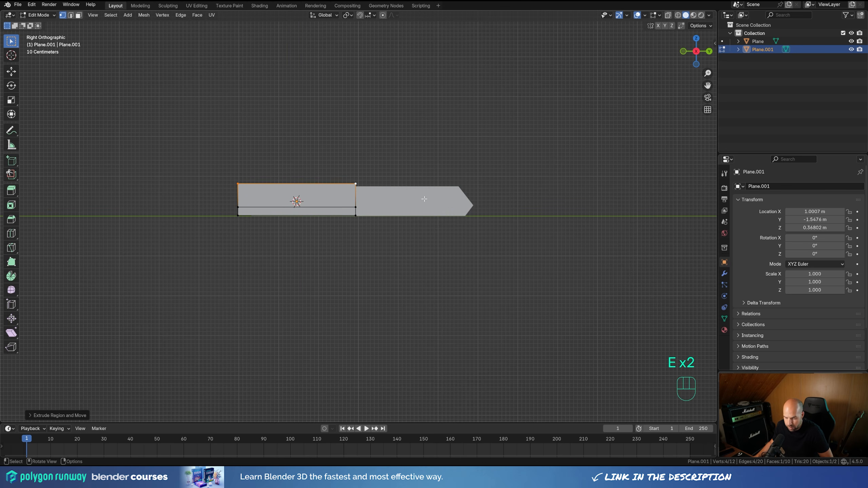
- Turn on X-ray and taper the side piece by scaling its top face along Y to about 0.7
{"action": "left_click", "coordinate": [668, 15]}
{"action": "key", "text": "s"}
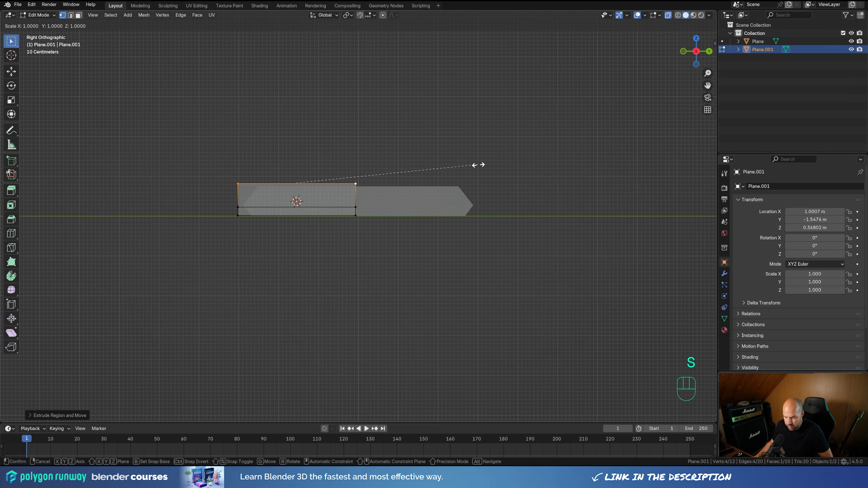
{"action": "key", "text": "y"}
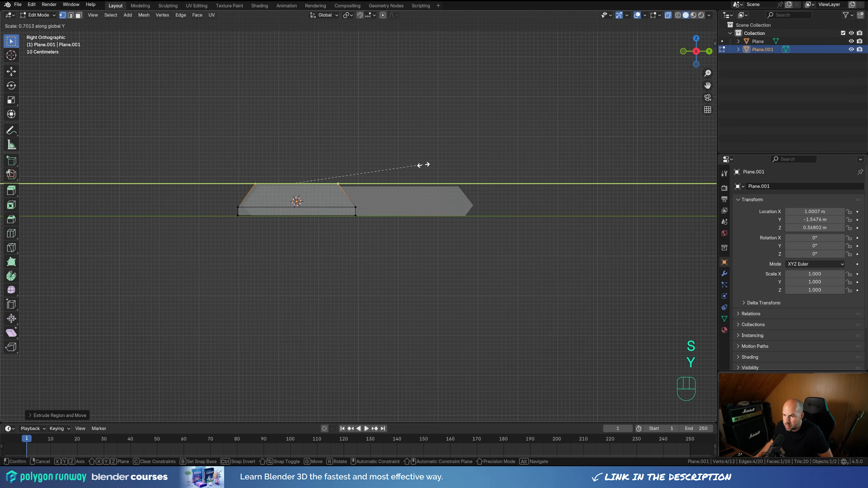
{"action": "left_click", "coordinate": [424, 165]}
{"action": "key", "text": "s"}
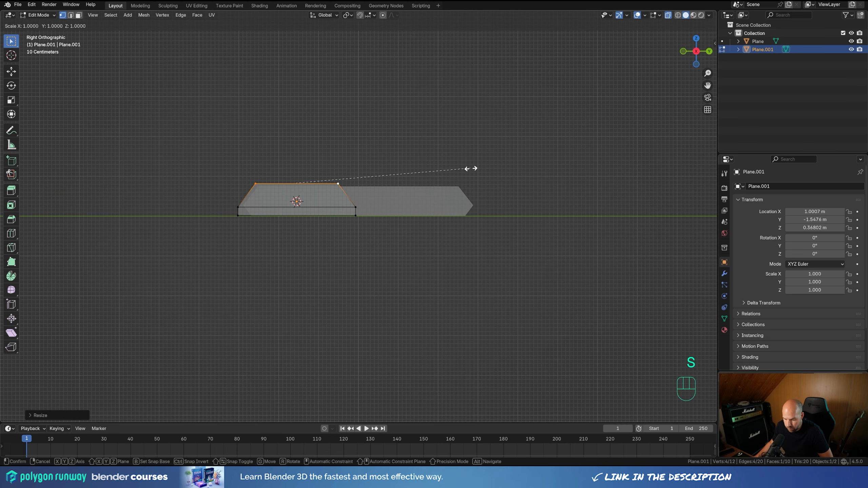
{"action": "key", "text": "y"}
{"action": "left_click", "coordinate": [442, 173]}
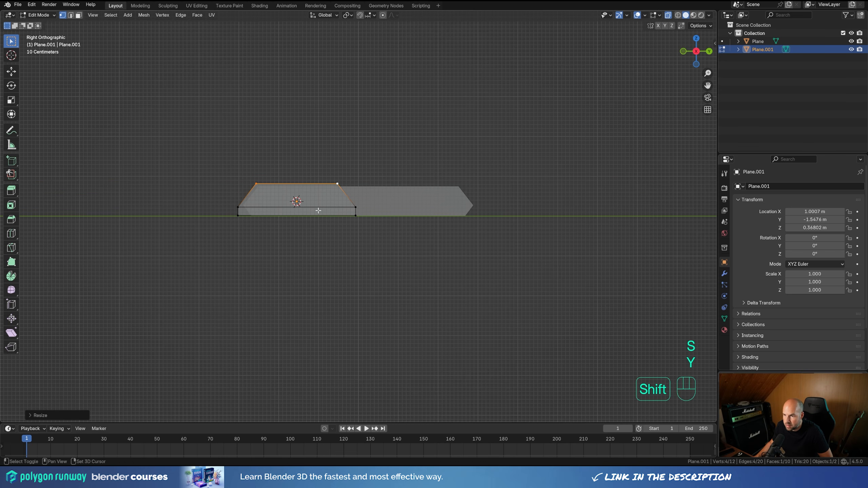
- Turn off X-ray and inset the side piece's underside face by about 0.175 m in face select mode
{"action": "mouse_move", "coordinate": [378, 183]}
{"action": "middle_mouse_down"}
{"action": "mouse_move", "coordinate": [363, 212]}
{"action": "mouse_move", "coordinate": [378, 183]}
{"action": "middle_mouse_up"}
{"action": "scroll", "coordinate": [378, 183], "scroll_direction": "up", "scroll_amount": 1}
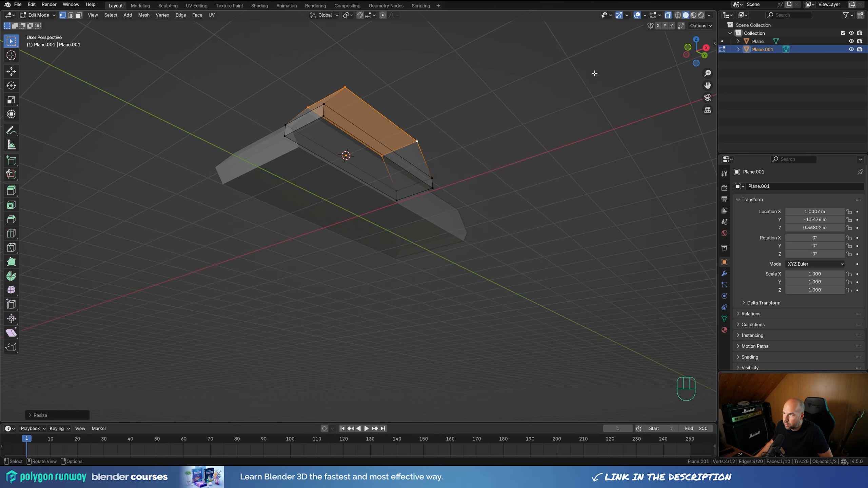
{"action": "left_click", "coordinate": [668, 15]}
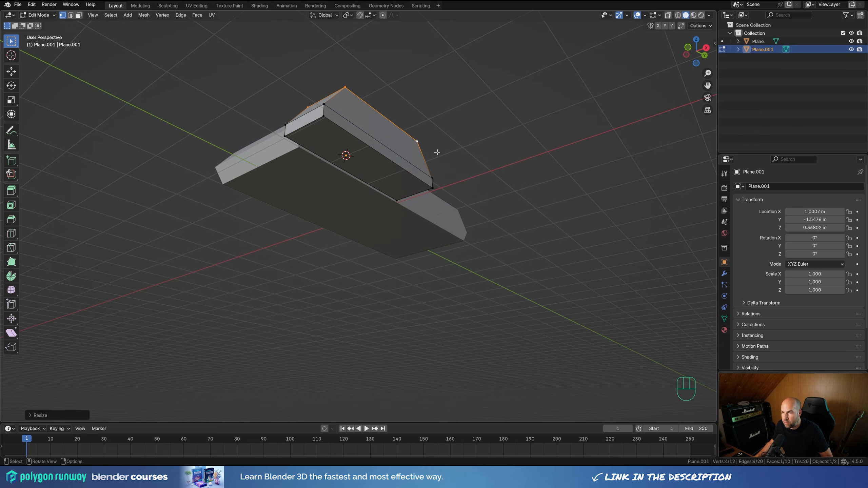
{"action": "key", "text": "3"}
{"action": "left_click", "coordinate": [369, 161]}
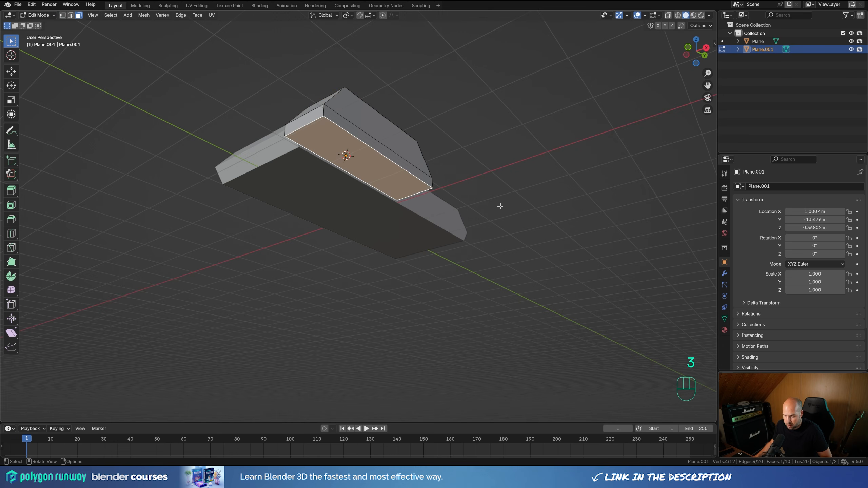
{"action": "key", "text": "i"}
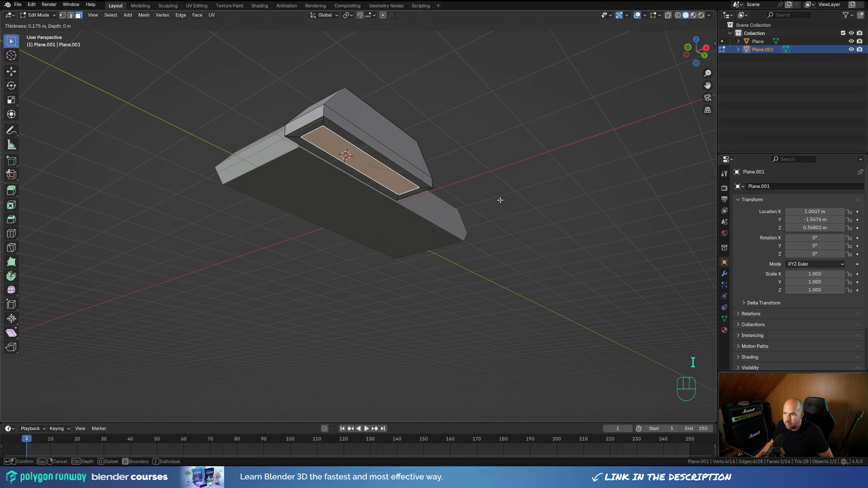
{"action": "key", "text": "ctrl+z"}
- Extrude the inset underside face down about 0.22 m and taper it along Y to about 0.79
{"action": "key", "text": "e"}
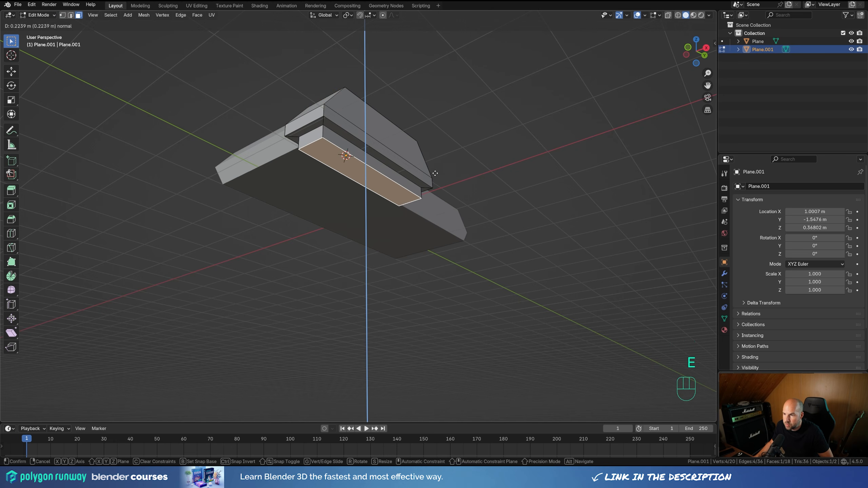
{"action": "left_click", "coordinate": [436, 174]}
{"action": "middle_click_drag", "start_coordinate": [437, 174], "coordinate": [439, 195]}
{"action": "key", "text": "s"}
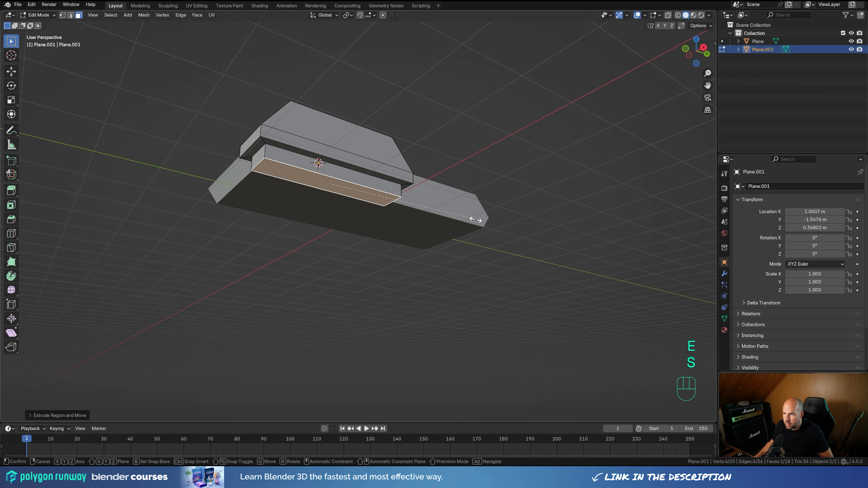
{"action": "key", "text": "y"}
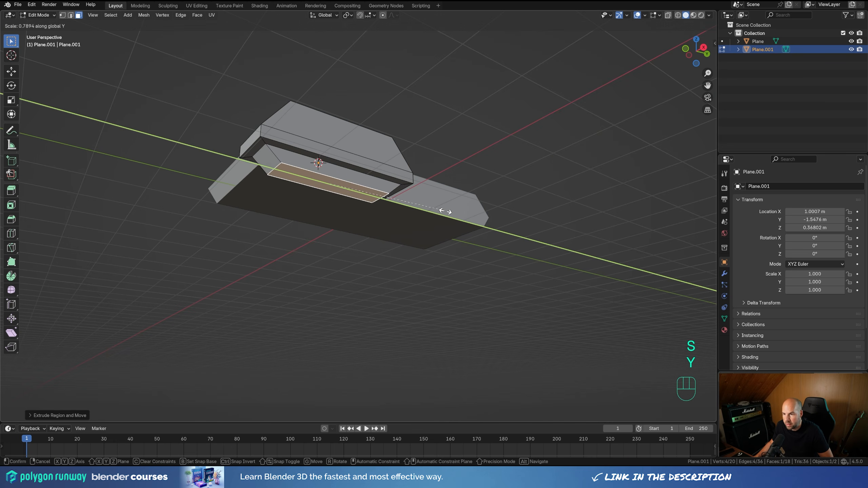
{"action": "left_click", "coordinate": [445, 211]}
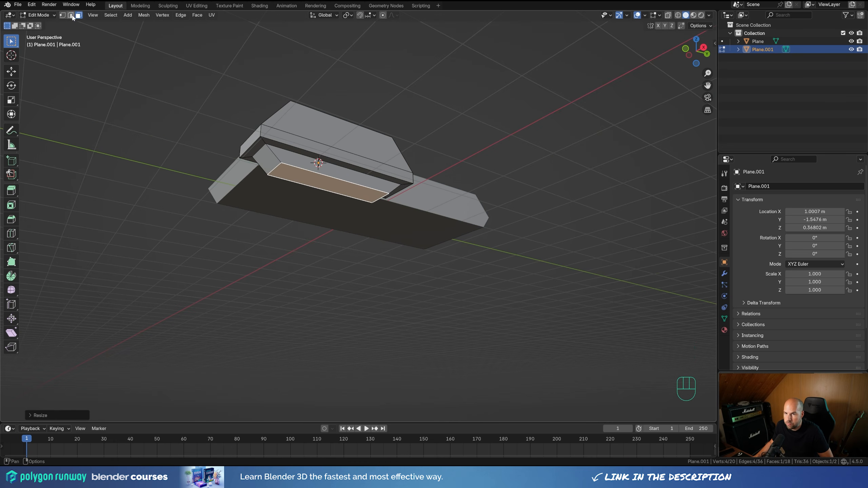
- Rip the edge loop around the base of the side piece's underside extrusion, leaving it in its original position
{"action": "left_click", "coordinate": [336, 166], "text": "alt"}
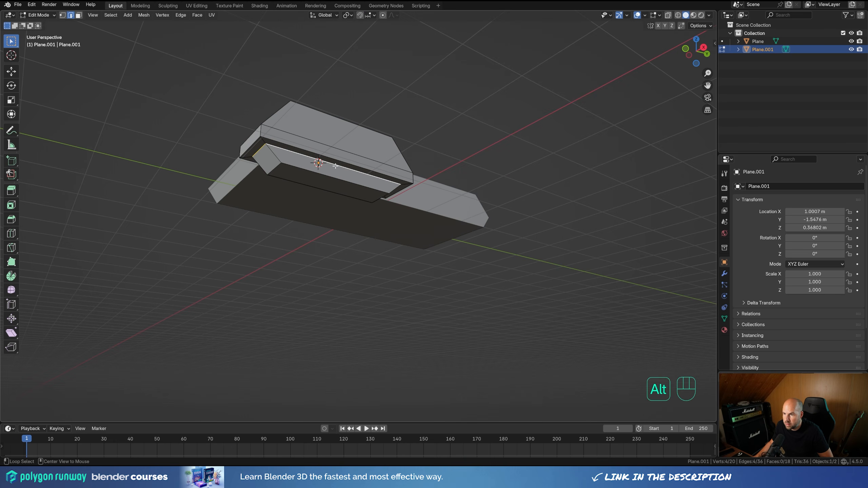
{"action": "key", "text": "v"}
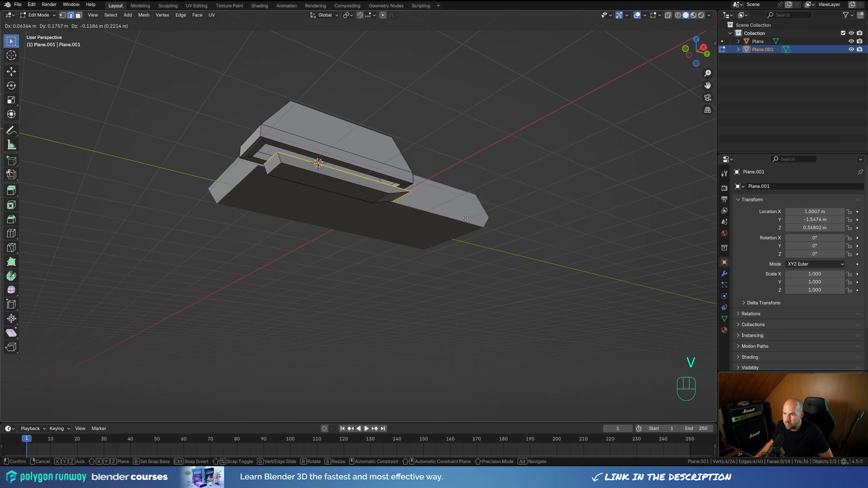
{"action": "left_click", "coordinate": [461, 216]}
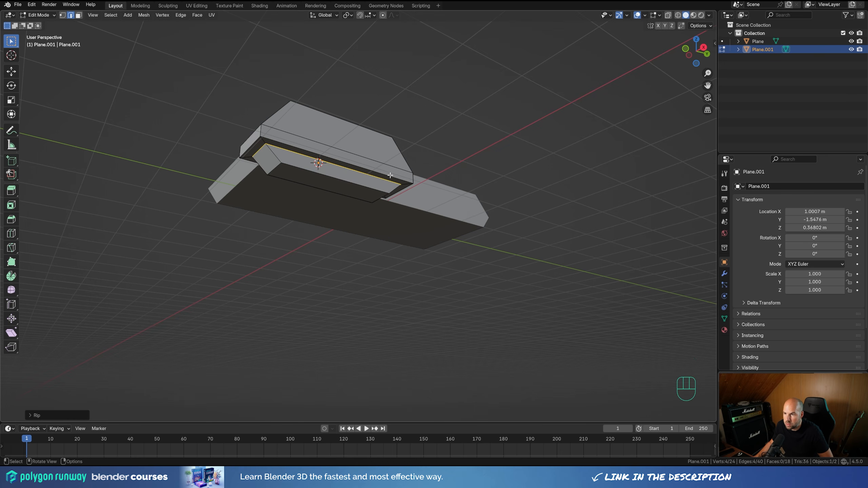
- Bevel the two short lower end edges of the underside extrusion by about 0.16 m with 3 segments
{"action": "left_click", "coordinate": [277, 168]}
{"action": "left_click", "coordinate": [380, 199], "text": "shift"}
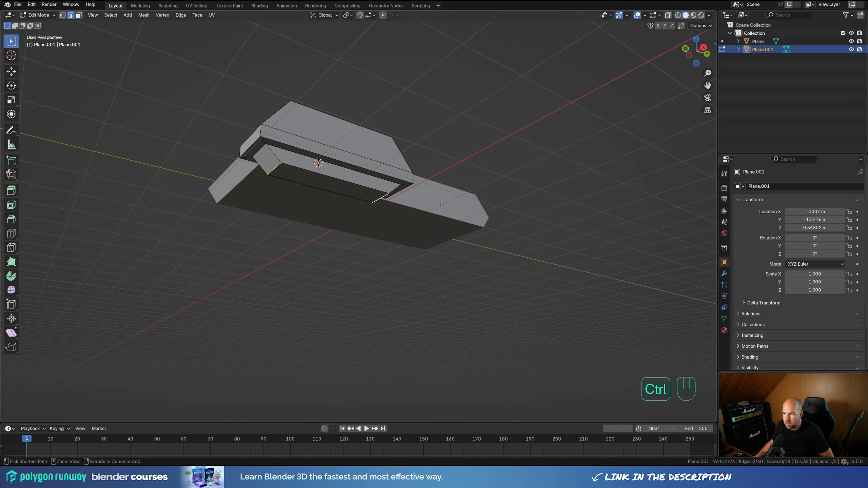
{"action": "key", "text": "ctrl+b"}
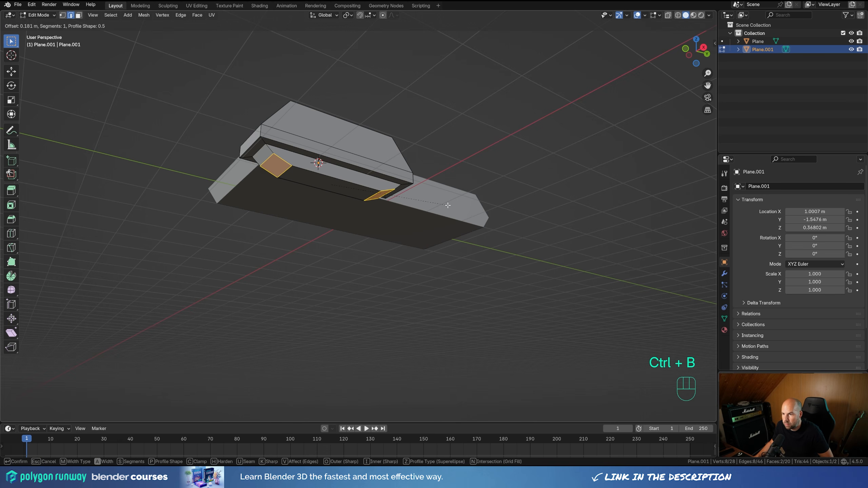
{"action": "scroll", "coordinate": [448, 205], "scroll_direction": "up", "scroll_amount": 1}
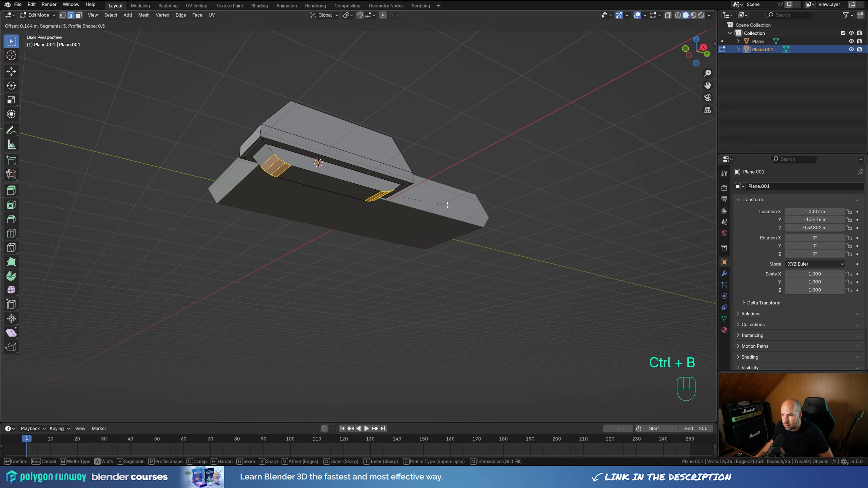
{"action": "scroll", "coordinate": [447, 204], "scroll_direction": "up", "scroll_amount": 1}
{"action": "left_click", "coordinate": [449, 203]}
{"action": "middle_click_drag", "start_coordinate": [448, 203], "coordinate": [410, 216]}
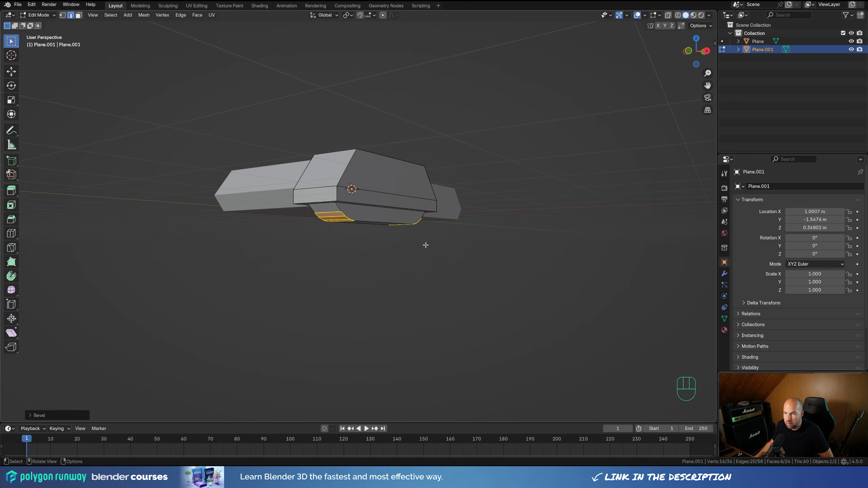
- Bevel the side piece's two short top edges by about 0.19 m with 3 segments and return to Object Mode
{"action": "middle_click_drag", "start_coordinate": [440, 236], "coordinate": [345, 219]}
{"action": "left_click", "coordinate": [334, 239]}
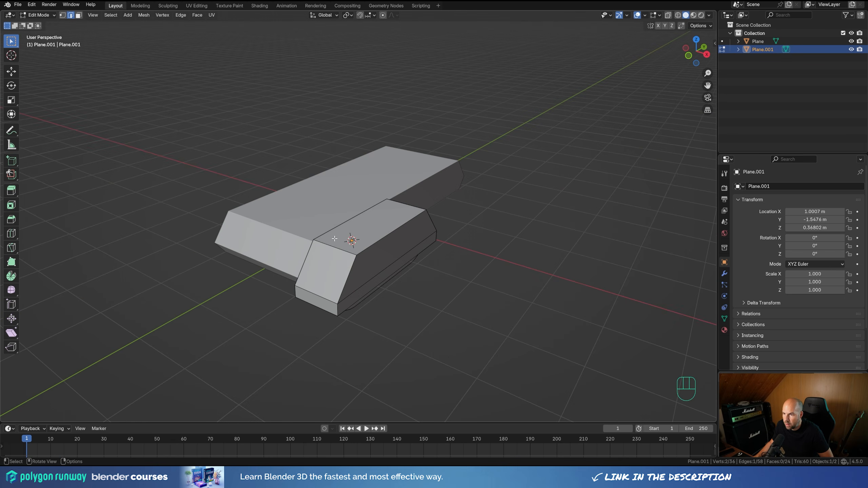
{"action": "left_click", "coordinate": [404, 203], "text": "shift"}
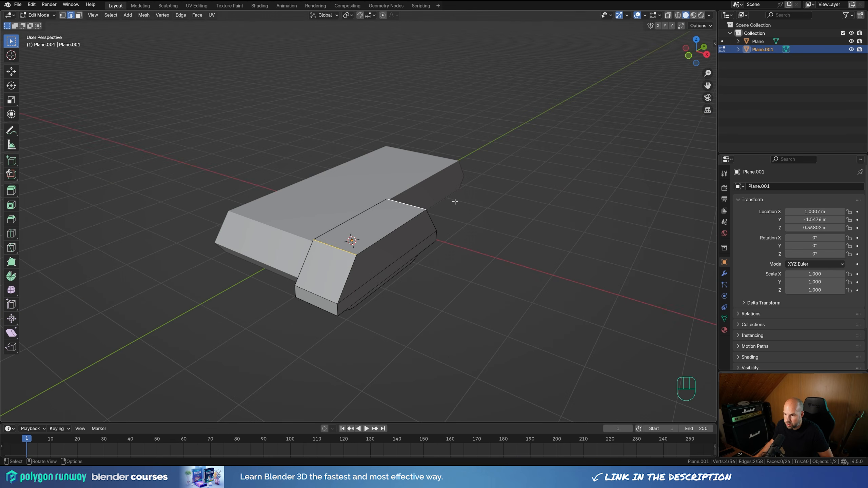
{"action": "key", "text": "ctrl+b"}
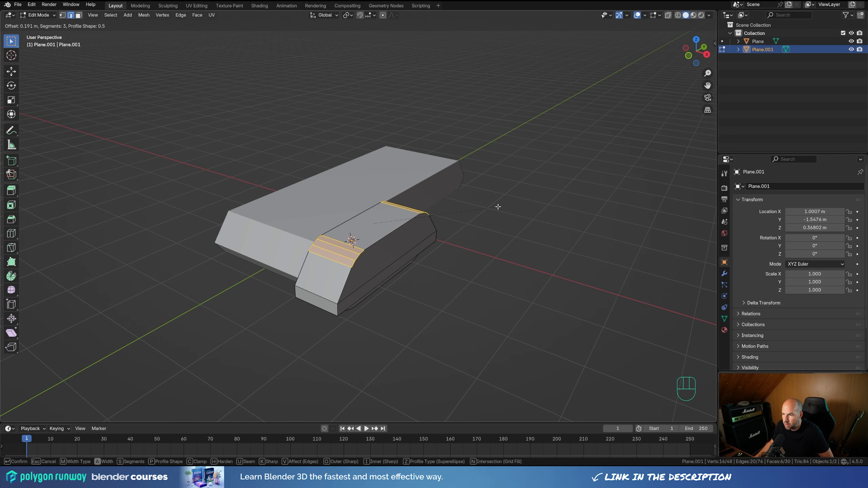
{"action": "left_click", "coordinate": [499, 206]}
{"action": "key", "text": "Tab"}
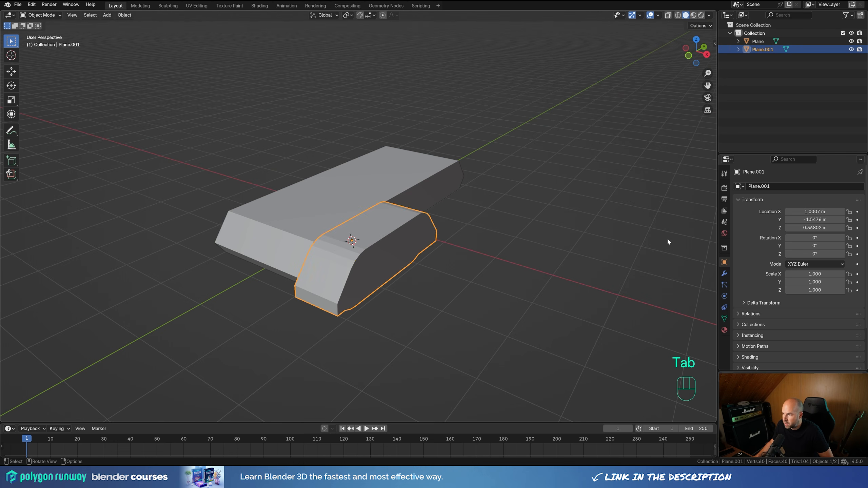
- Add a Mirror modifier on X to the side piece, using the main block as the mirror object
{"action": "left_click", "coordinate": [724, 273]}
{"action": "left_click", "coordinate": [750, 187]}
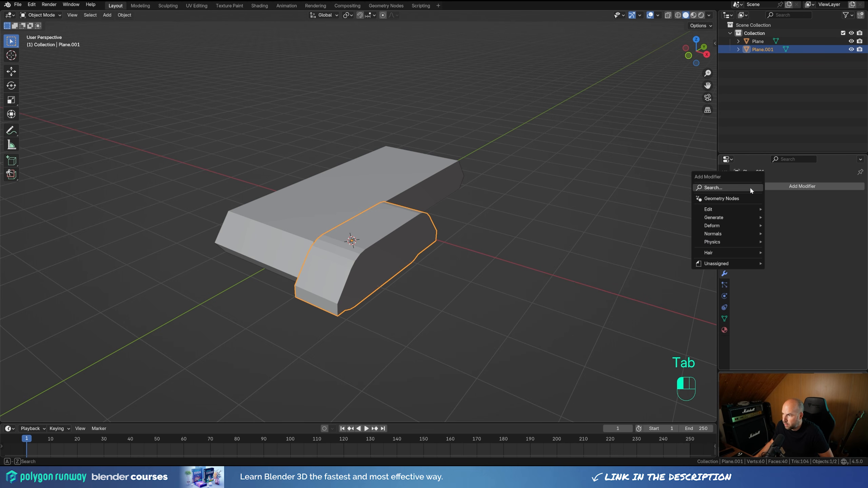
{"action": "mouse_move", "coordinate": [747, 217]}
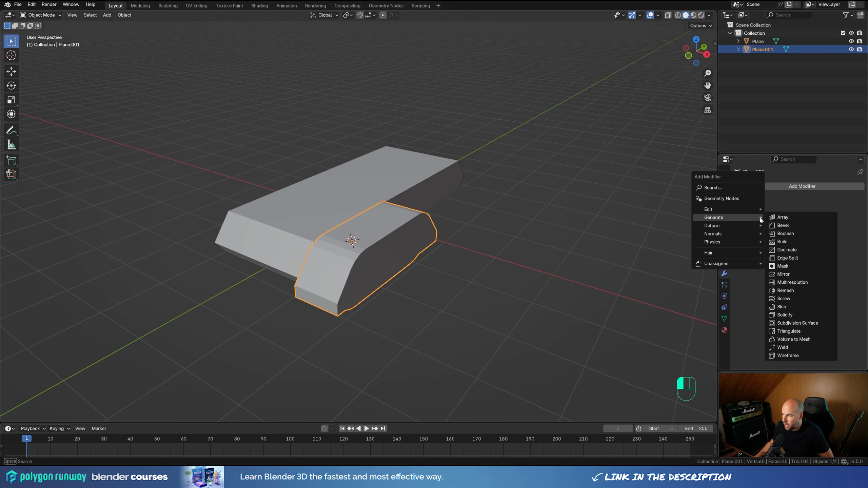
{"action": "left_click", "coordinate": [787, 276]}
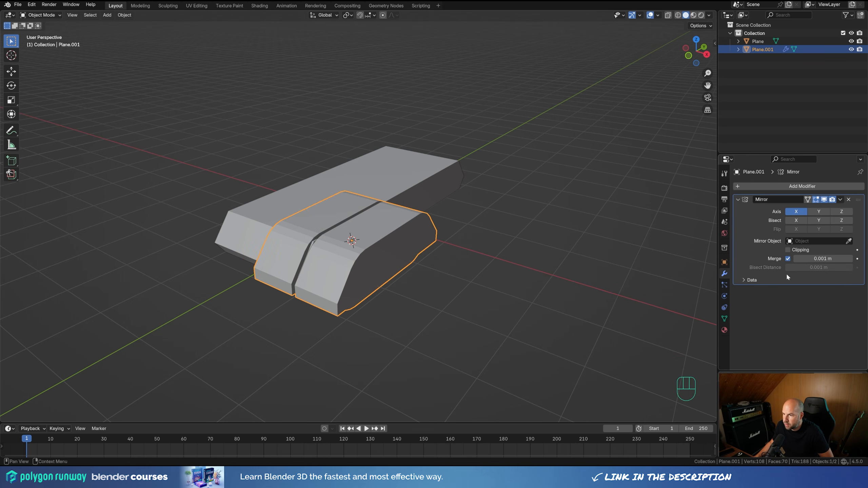
{"action": "left_click", "coordinate": [849, 241]}
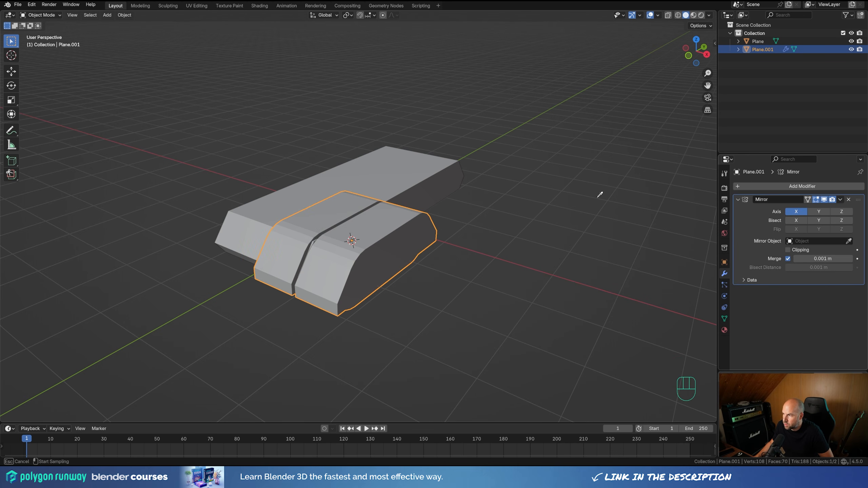
{"action": "left_click", "coordinate": [402, 173]}
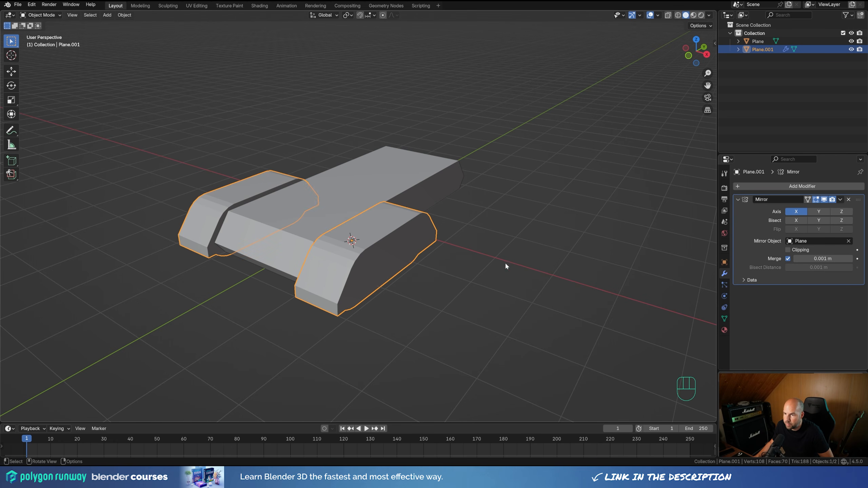
- In top view, make a linked duplicate of the mirrored side pieces and move it about 3.1 m along Y
{"action": "middle_click_drag", "start_coordinate": [506, 266], "coordinate": [396, 269]}
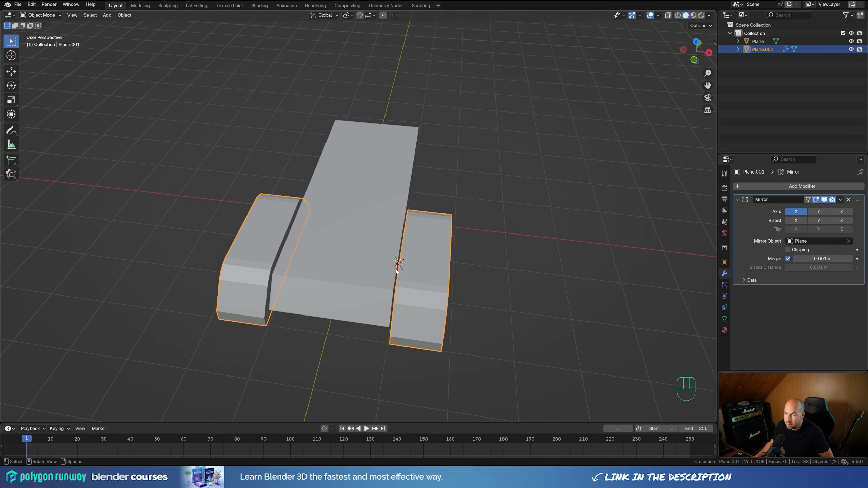
{"action": "middle_click_drag", "start_coordinate": [498, 284], "coordinate": [414, 278]}
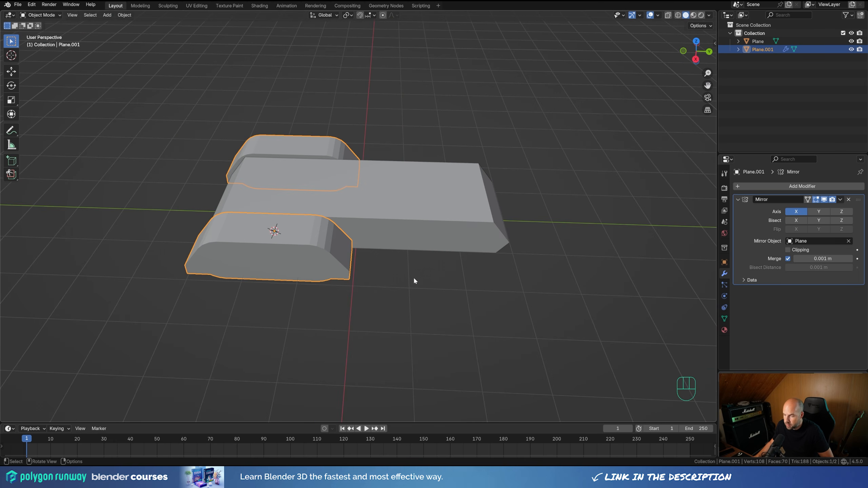
{"action": "key", "text": "KP_7"}
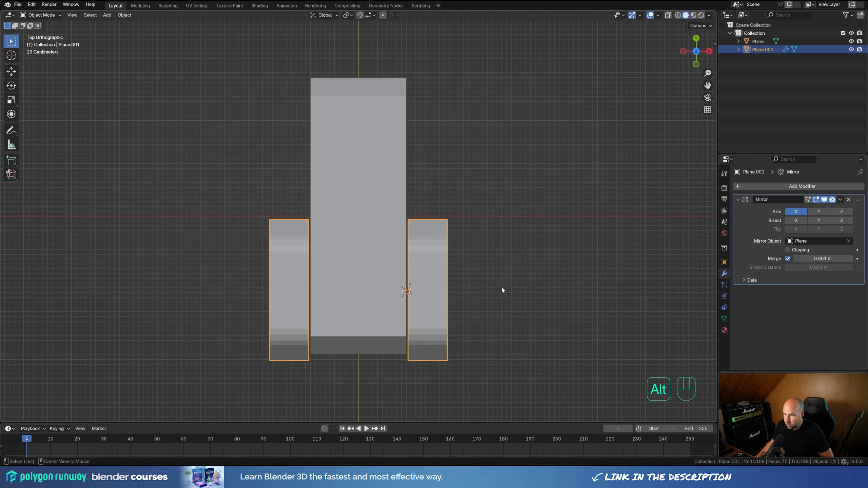
{"action": "key", "text": "alt+d"}
{"action": "key", "text": "y"}
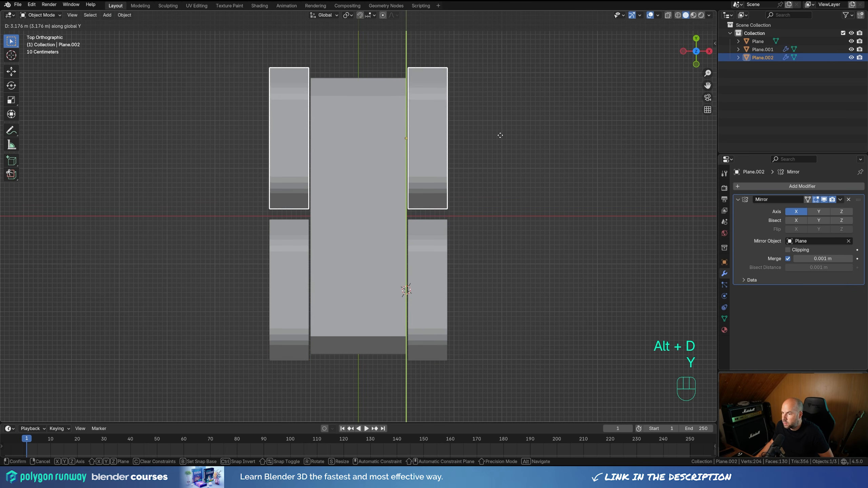
{"action": "left_click", "coordinate": [498, 141]}
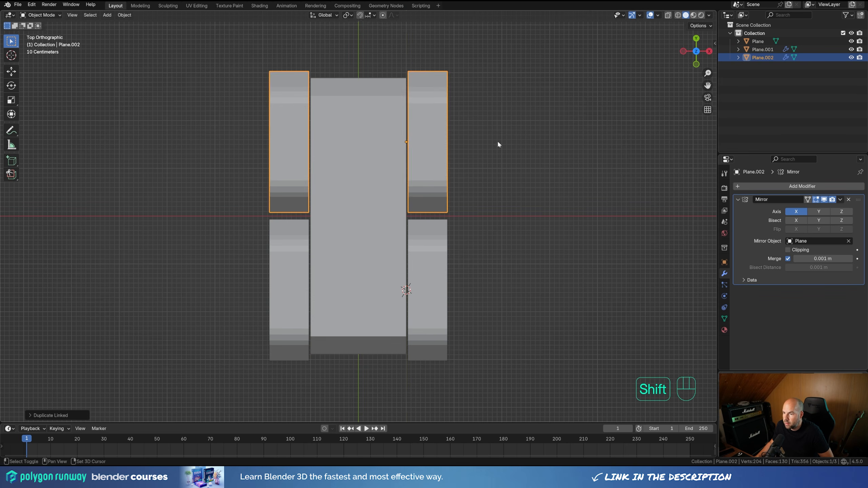
{"action": "middle_click_drag", "start_coordinate": [497, 140], "coordinate": [451, 237]}
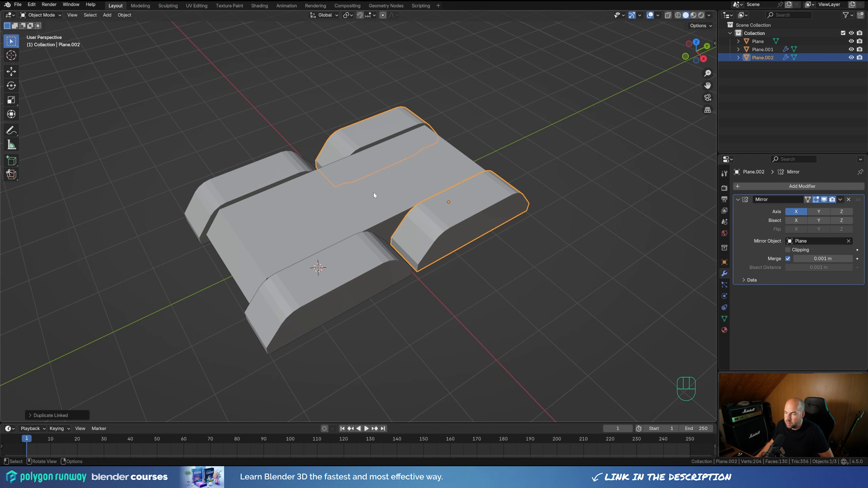
- Snap the 3D cursor to the centre of the main block's top face in face select mode
{"action": "left_click", "coordinate": [376, 194]}
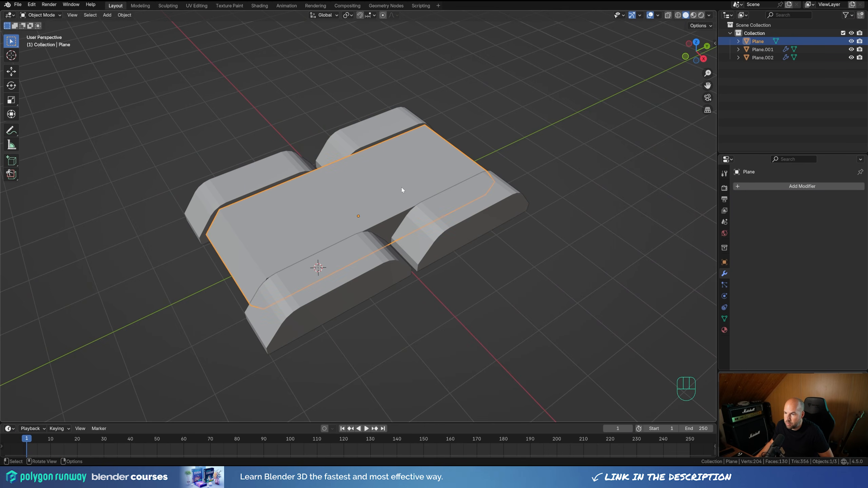
{"action": "key", "text": "Tab"}
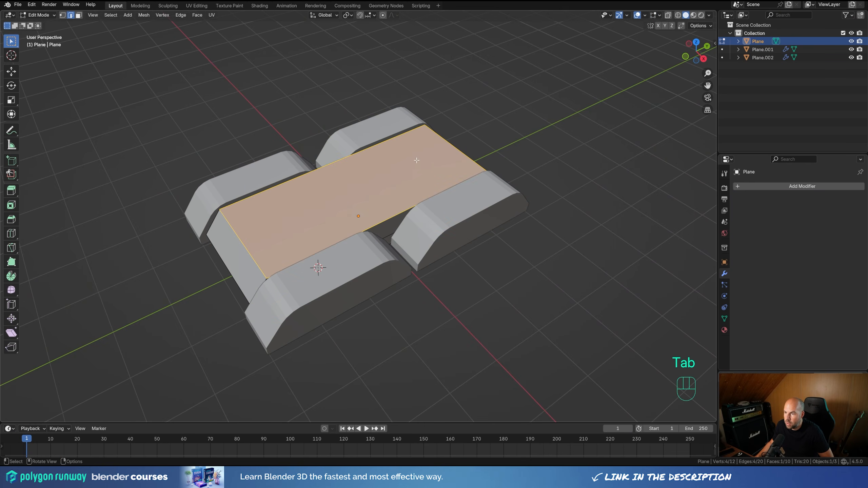
{"action": "left_click", "coordinate": [367, 169]}
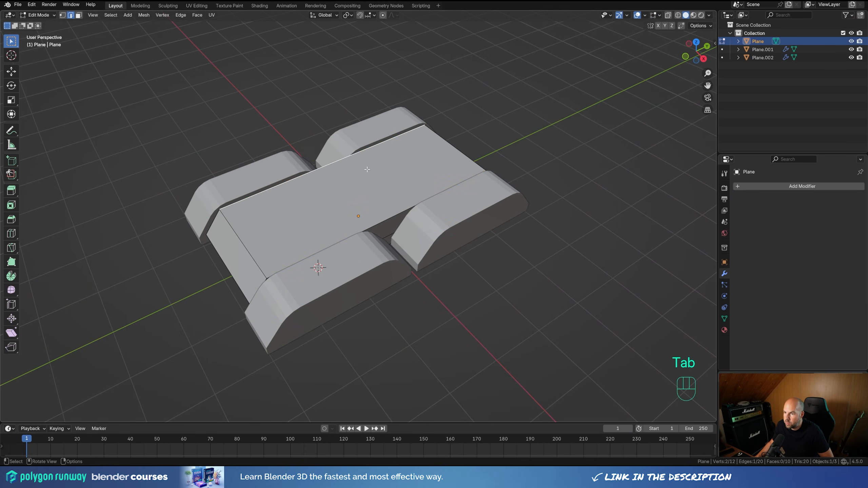
{"action": "left_click", "coordinate": [79, 15]}
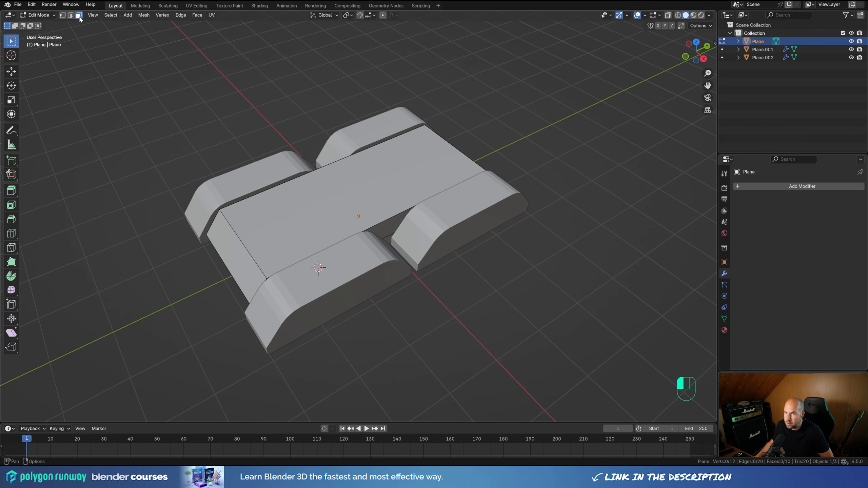
{"action": "left_click", "coordinate": [356, 183]}
{"action": "key", "text": "shift+s"}
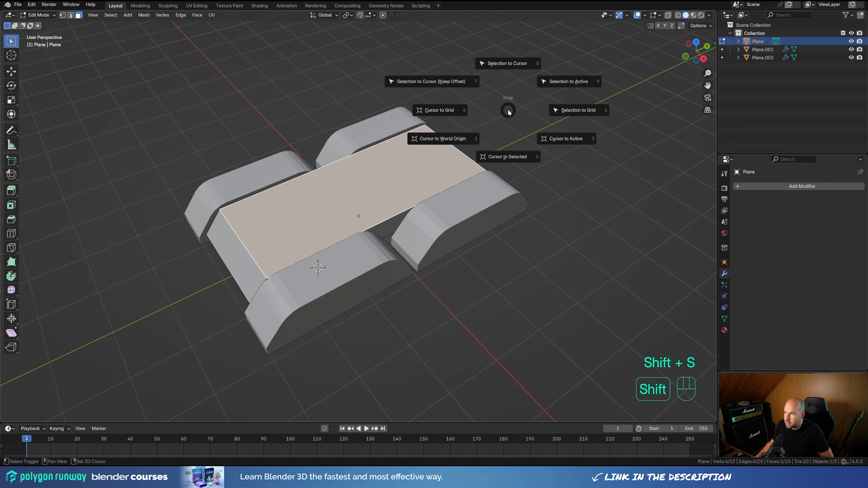
{"action": "left_click", "coordinate": [513, 156]}
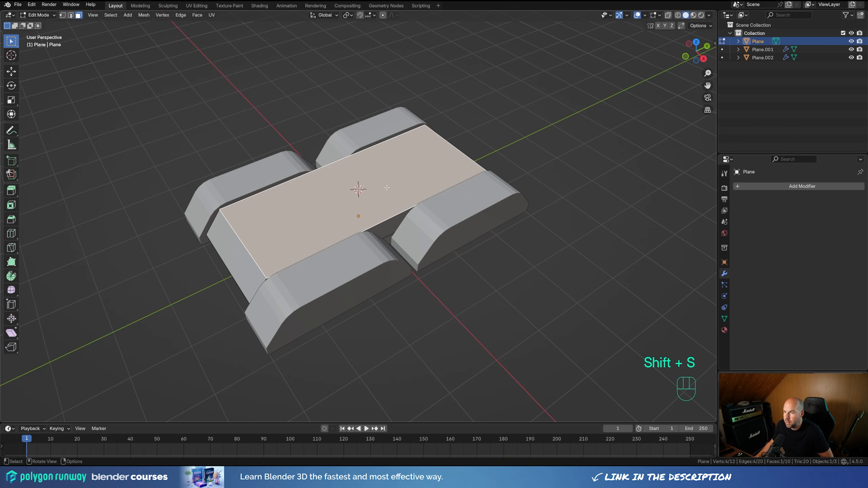
- Add a mesh plane at the 3D cursor in Object Mode and raise it slightly along Z above the main block
{"action": "key", "text": "Tab"}
{"action": "key", "text": "shift+a"}
{"action": "mouse_move", "coordinate": [407, 164]}
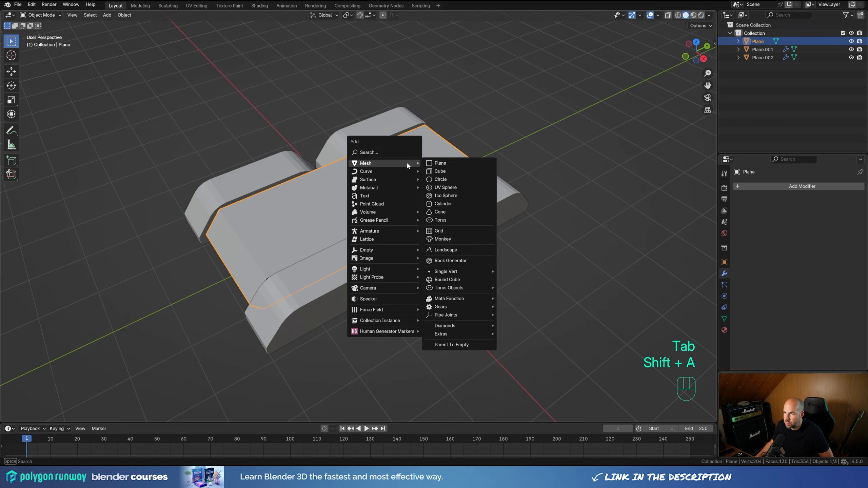
{"action": "left_click", "coordinate": [449, 161]}
{"action": "middle_click_drag", "start_coordinate": [448, 163], "coordinate": [295, 185]}
{"action": "key", "text": "g"}
{"action": "key", "text": "z"}
{"action": "left_click", "coordinate": [425, 157]}
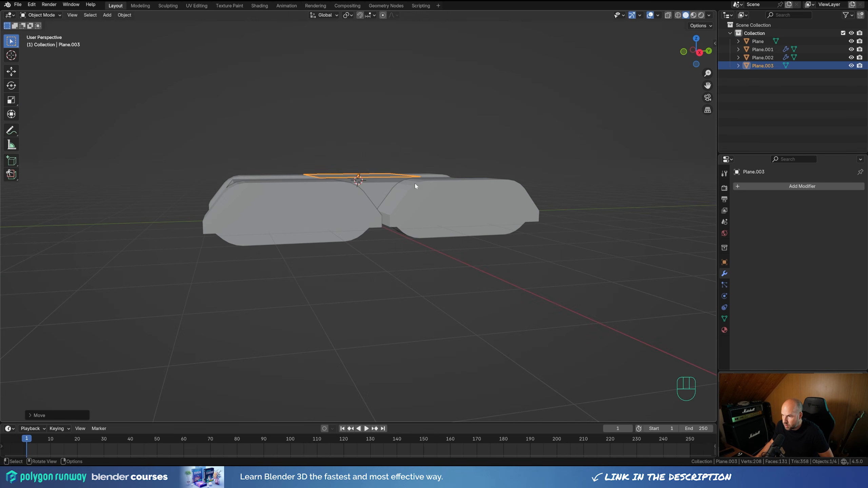
- Scale the new plane up to about 1.6 in Edit Mode so it overlaps the side pieces
{"action": "middle_click_drag", "start_coordinate": [416, 193], "coordinate": [440, 225]}
{"action": "key", "text": "Tab"}
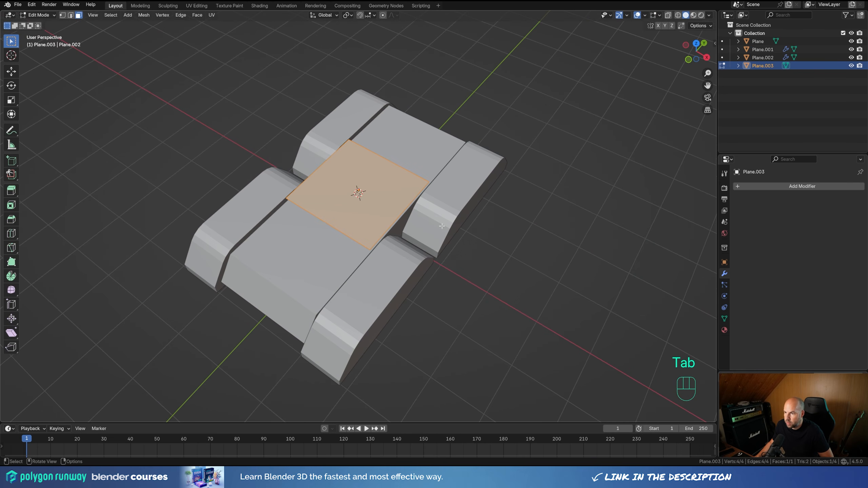
{"action": "key", "text": "s"}
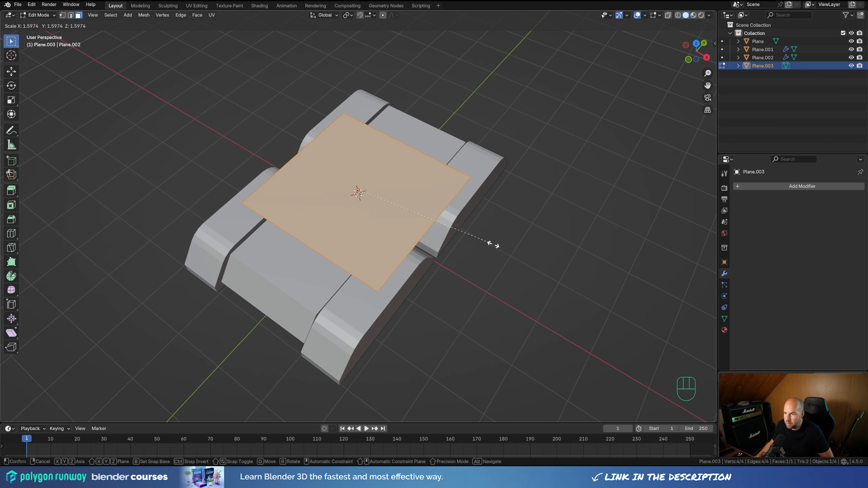
{"action": "left_click", "coordinate": [492, 242]}
{"action": "middle_click_drag", "start_coordinate": [491, 242], "coordinate": [408, 202]}
{"action": "key", "text": "ctrl+z"}
- Add one centred loop cut running along Y across the new plane, then select its outer edge on the negative X side
{"action": "key", "text": "ctrl+r"}
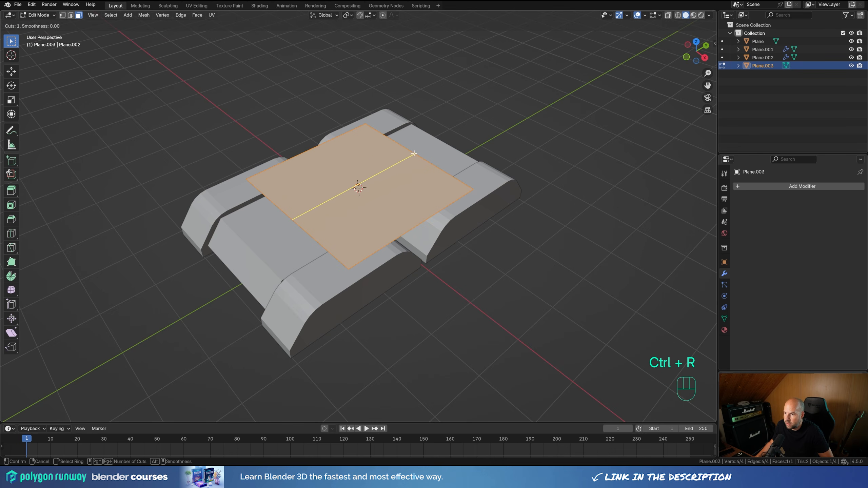
{"action": "left_click", "coordinate": [415, 154]}
{"action": "right_click", "coordinate": [316, 136]}
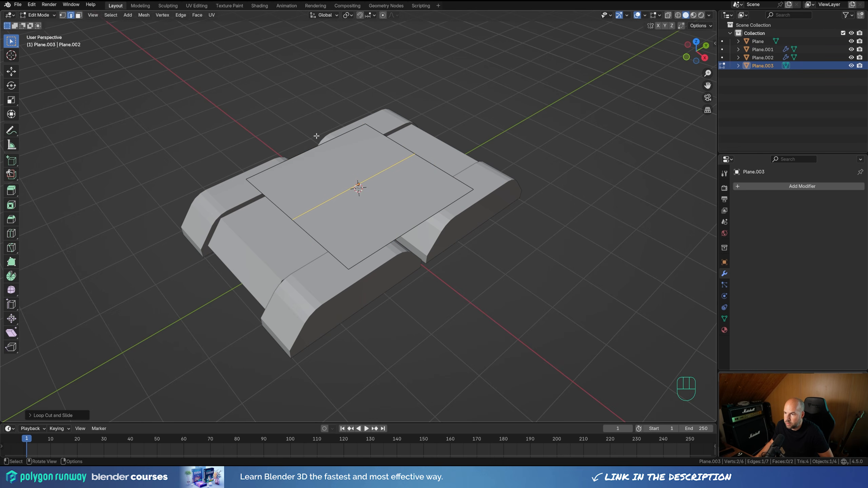
{"action": "left_click", "coordinate": [293, 159]}
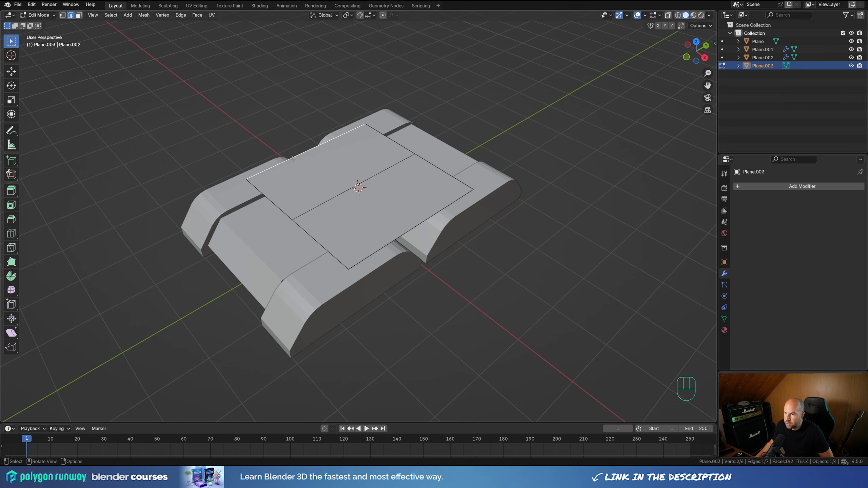
- Delete the plane's half on the negative X side and add a Mirror modifier on the X axis with Clipping enabled
{"action": "key", "text": "x"}
{"action": "left_click", "coordinate": [273, 159]}
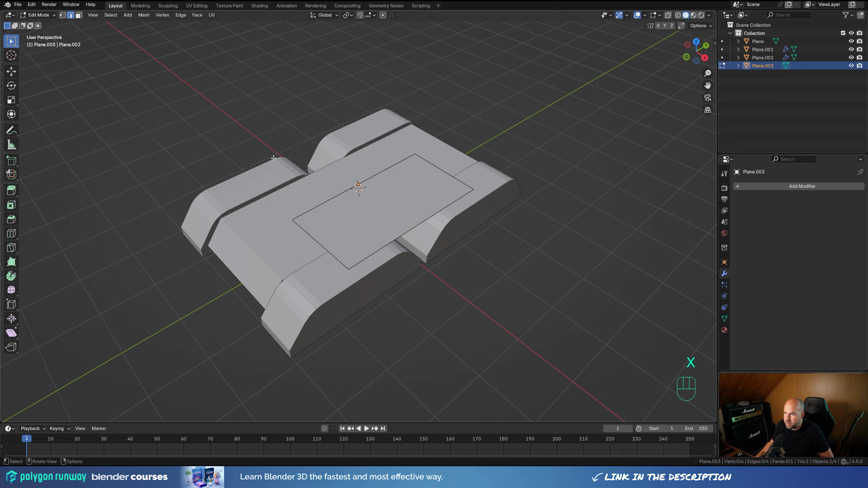
{"action": "left_click", "coordinate": [759, 187]}
{"action": "mouse_move", "coordinate": [757, 184]}
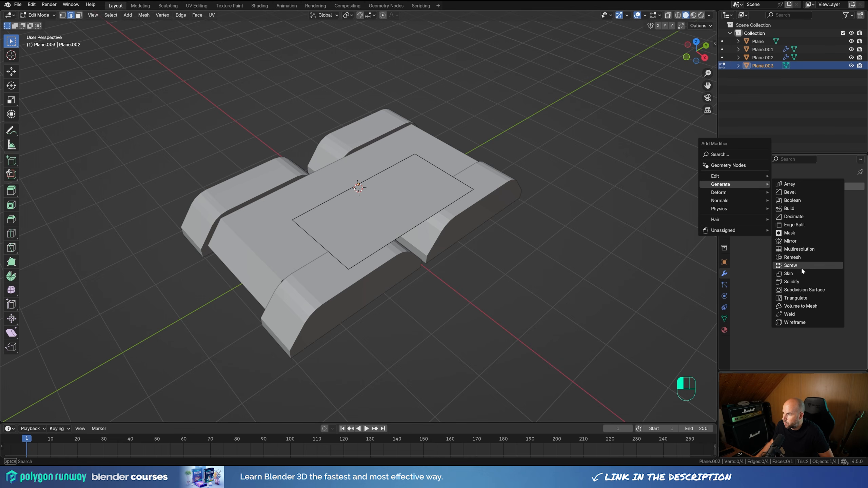
{"action": "left_click", "coordinate": [798, 241]}
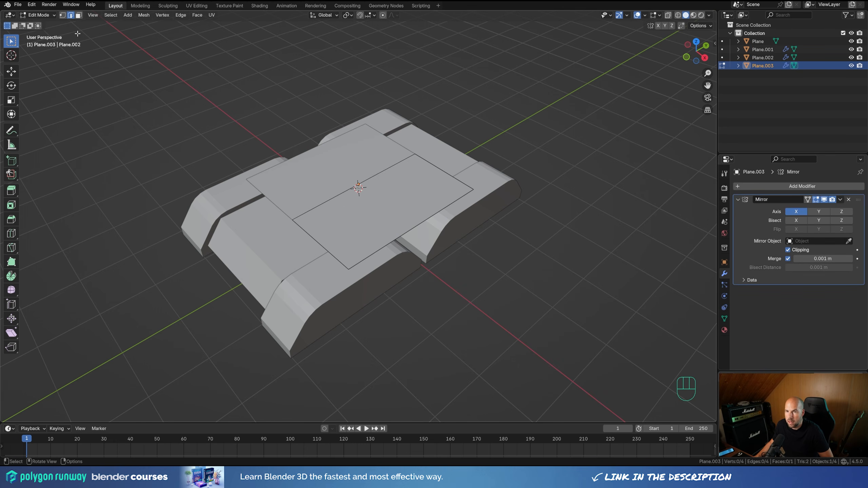
- Bevel the plane's outer front corner vertex on the negative Y side with a single-segment vertex bevel
{"action": "key", "text": "1"}
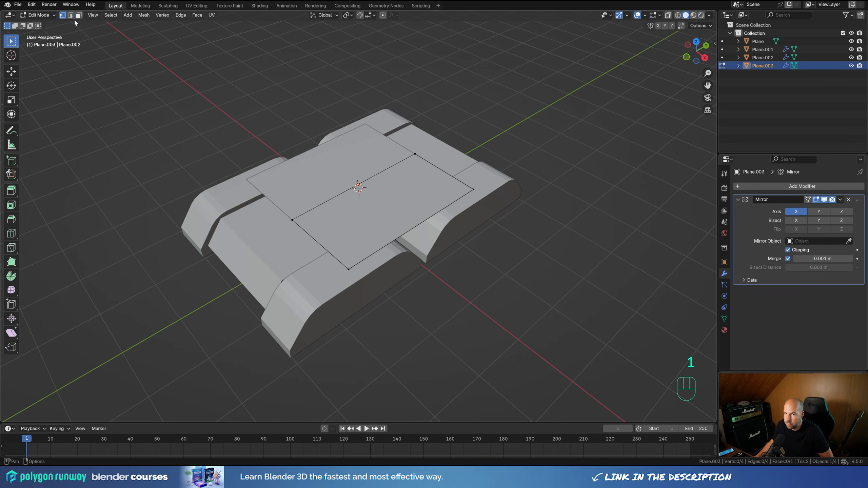
{"action": "left_click", "coordinate": [348, 269]}
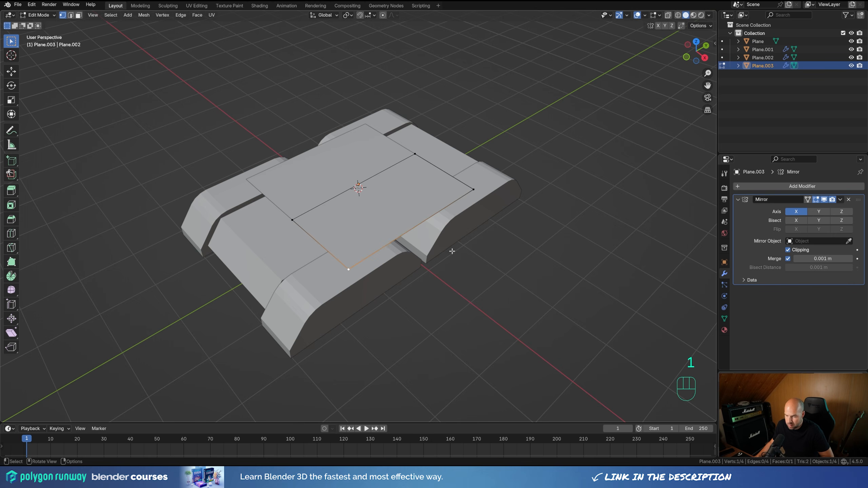
{"action": "key", "text": "ctrl+b"}
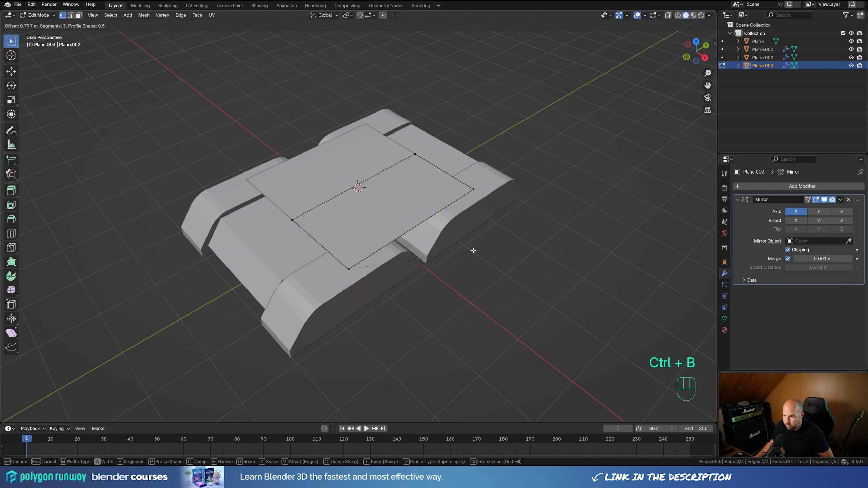
{"action": "key", "text": "v"}
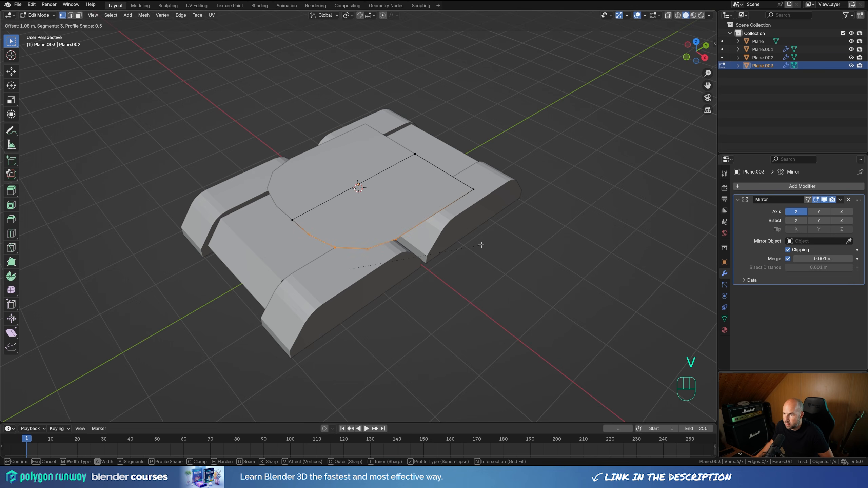
{"action": "scroll", "coordinate": [481, 245], "scroll_direction": "down", "scroll_amount": 2}
{"action": "left_click", "coordinate": [377, 244]}
- Slide the bevel's outer vertex about 0.27 along the side edge towards the rear to lengthen the chamfer
{"action": "left_click", "coordinate": [385, 247]}
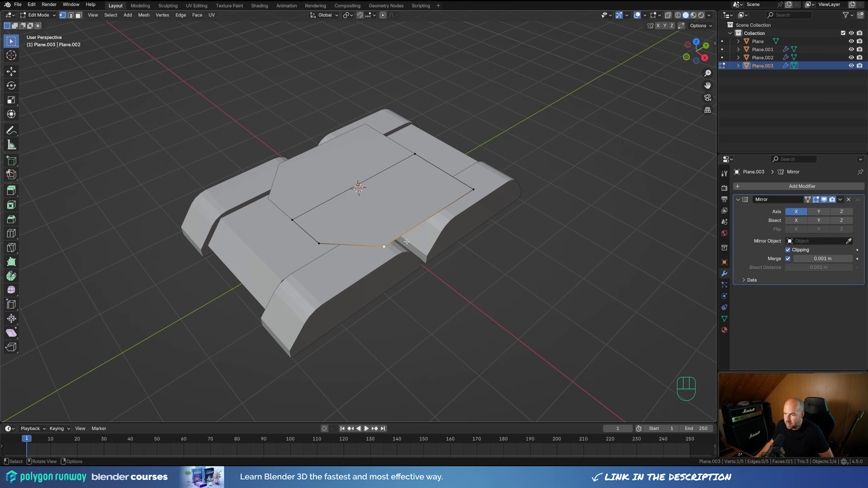
{"action": "key", "text": "g"}
{"action": "key", "text": "g"}
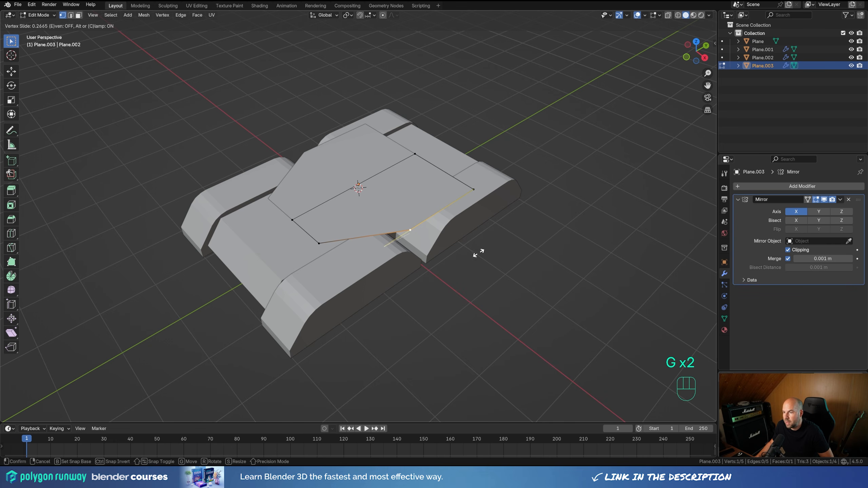
{"action": "left_click", "coordinate": [476, 248]}
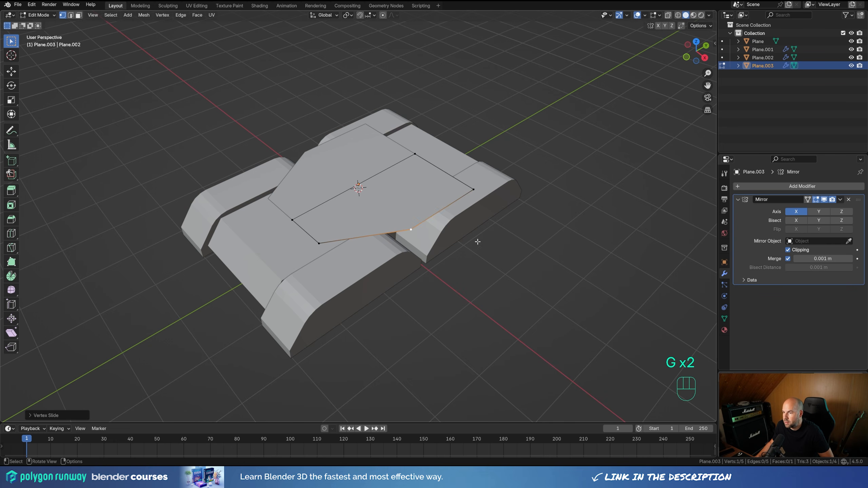
- Bevel the plane's outer rear corner vertex with a single-segment vertex bevel of about 0.63 m
{"action": "left_click", "coordinate": [473, 188]}
{"action": "key", "text": "ctrl+b"}
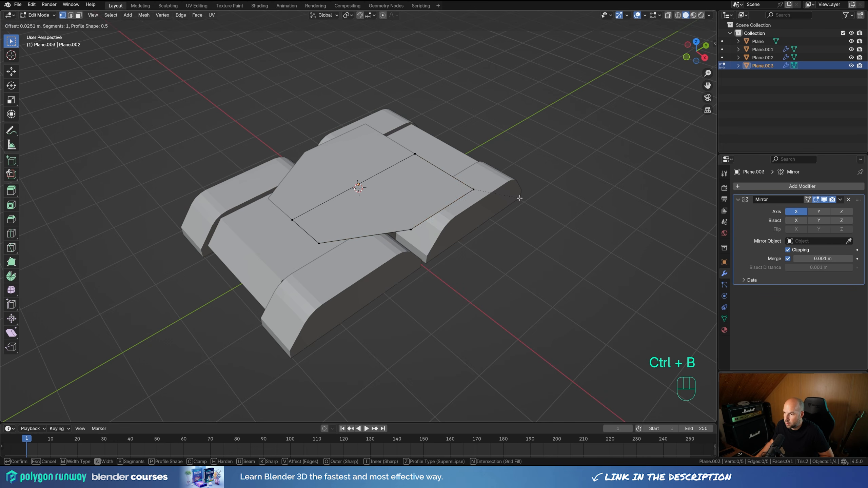
{"action": "key", "text": "v"}
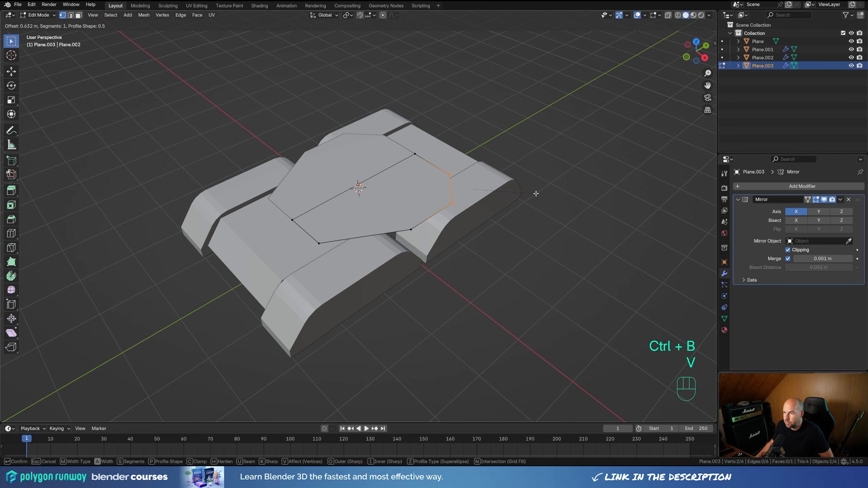
{"action": "left_click", "coordinate": [536, 194]}
- Extrude the whole mirrored outline upward into a thick turret-like block
{"action": "middle_click_drag", "start_coordinate": [460, 241], "coordinate": [483, 229]}
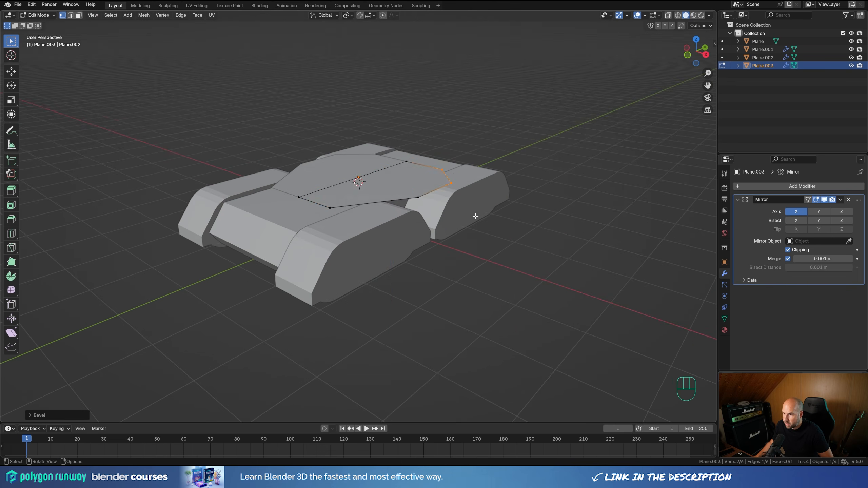
{"action": "key", "text": "a"}
{"action": "key", "text": "e"}
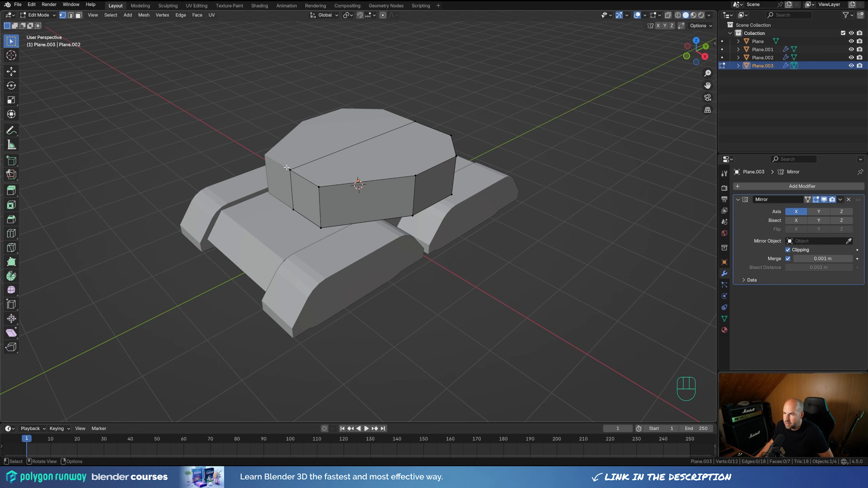
- Snap the 3D cursor midway between the two centre-line vertices of the block's top face and set the pivot point to 3D Cursor
{"action": "left_click", "coordinate": [290, 170]}
{"action": "left_click", "coordinate": [413, 122], "text": "shift"}
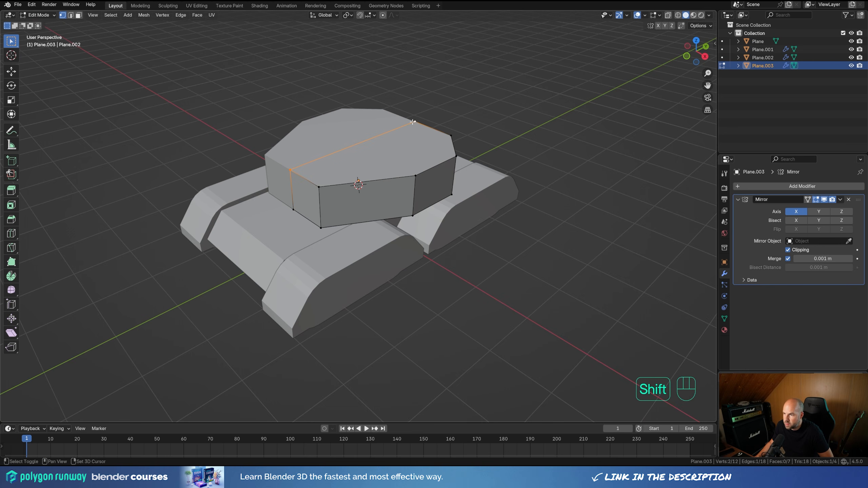
{"action": "key", "text": "shift+s"}
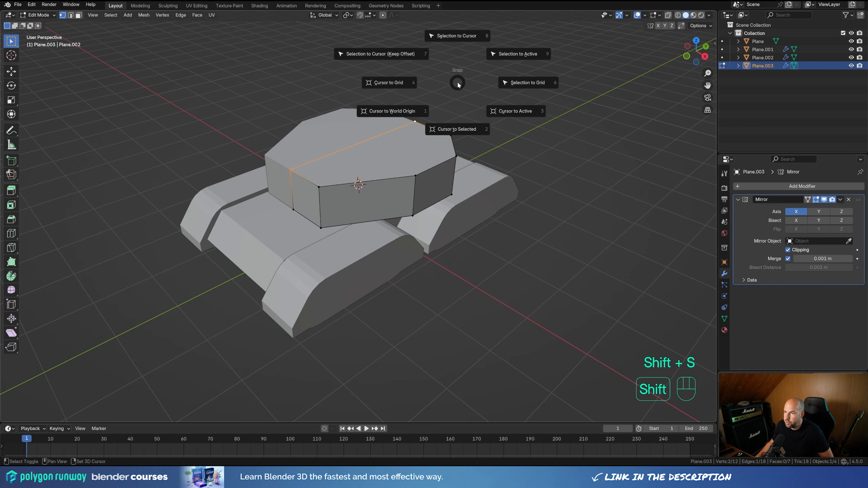
{"action": "left_click", "coordinate": [459, 135]}
{"action": "left_click", "coordinate": [350, 16]}
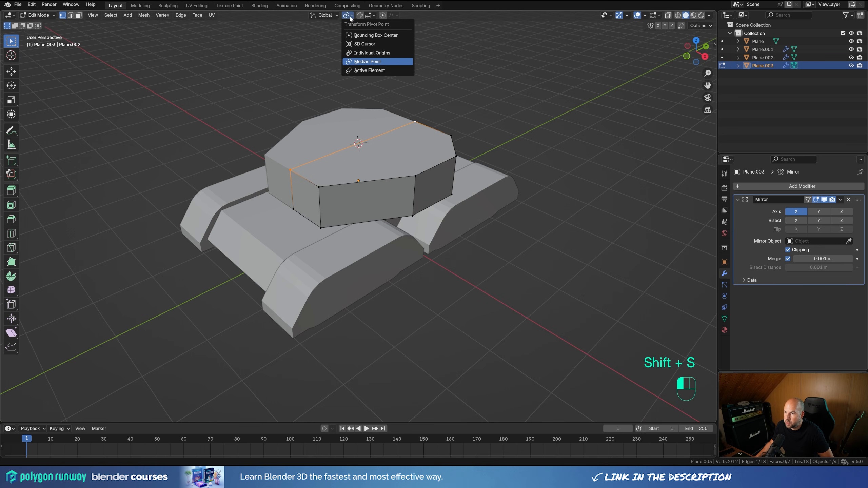
{"action": "left_click", "coordinate": [364, 44]}
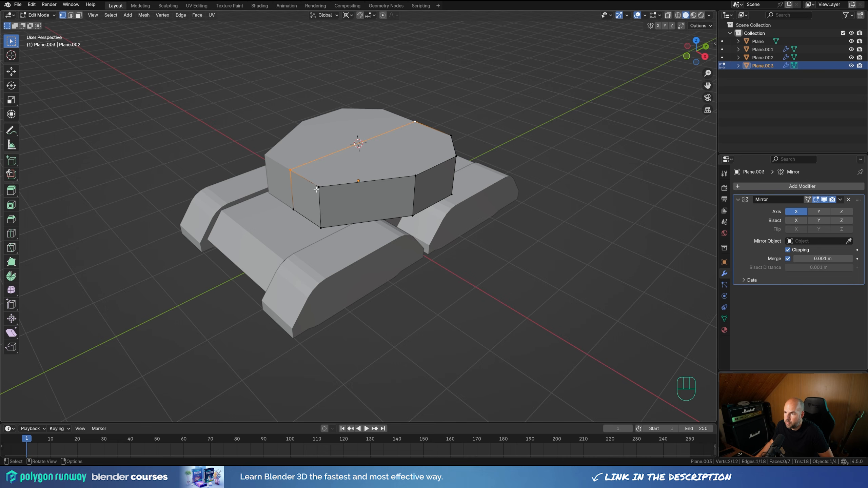
- Select the remaining vertices of the block's top face and scale the face to about 0.81 around the 3D cursor
{"action": "left_click", "coordinate": [318, 188], "text": "shift"}
{"action": "left_click", "coordinate": [415, 176], "text": "shift"}
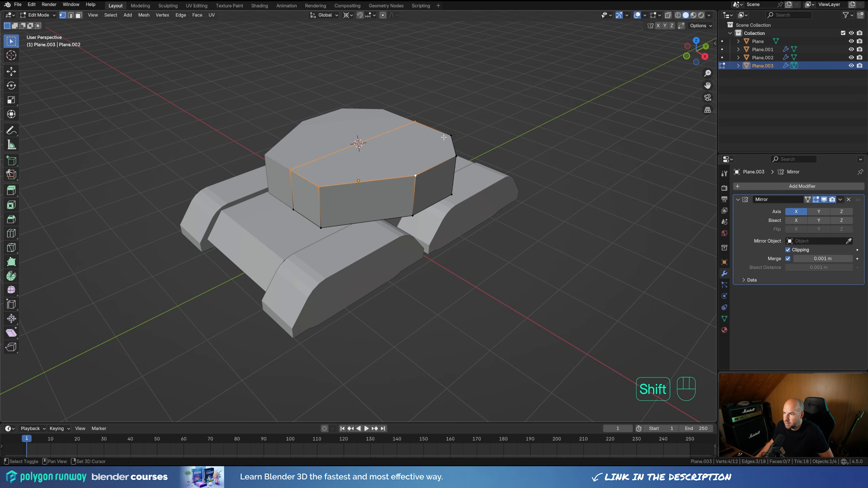
{"action": "left_click", "coordinate": [456, 156], "text": "shift"}
{"action": "key", "text": "s"}
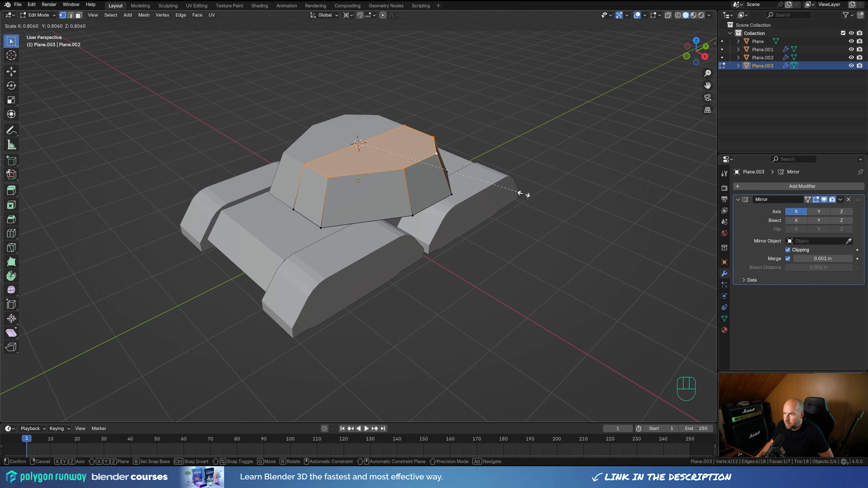
{"action": "left_click", "coordinate": [523, 194]}
- Move the upper block's top face about 0.18 m along Y towards the rear
{"action": "middle_click_drag", "start_coordinate": [448, 201], "coordinate": [477, 183]}
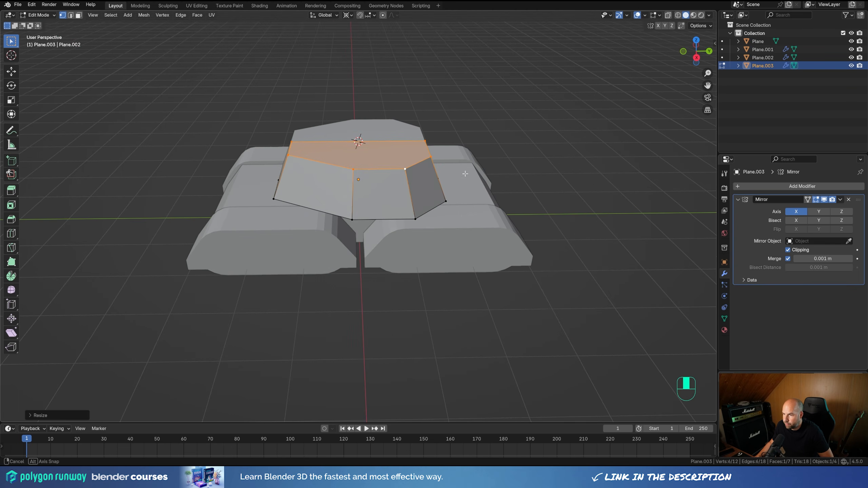
{"action": "key", "text": "g"}
{"action": "key", "text": "y"}
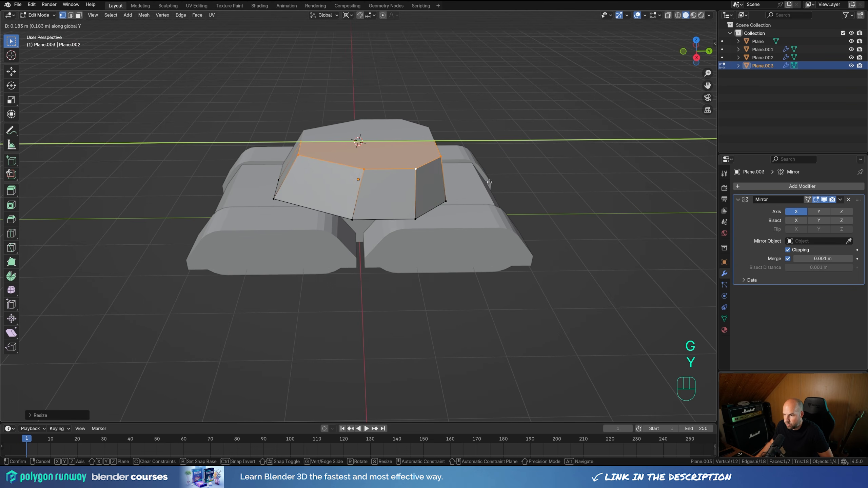
{"action": "left_click", "coordinate": [488, 182]}
{"action": "middle_click_drag", "start_coordinate": [487, 182], "coordinate": [367, 179]}
{"action": "key", "text": "Tab"}
{"action": "key", "text": "Tab"}
- Inset the upper block's front face about 0.18 m with Boundary off so it stays open at the mirror line
{"action": "key", "text": "3"}
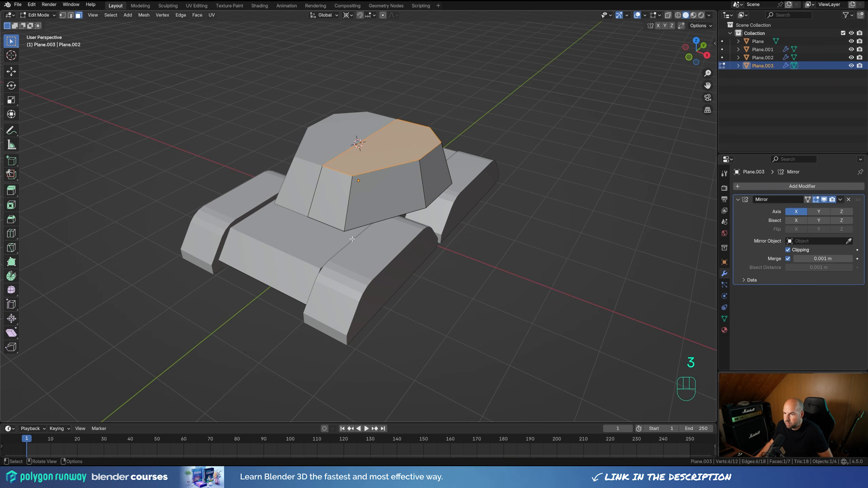
{"action": "left_click", "coordinate": [329, 194]}
{"action": "key", "text": "i"}
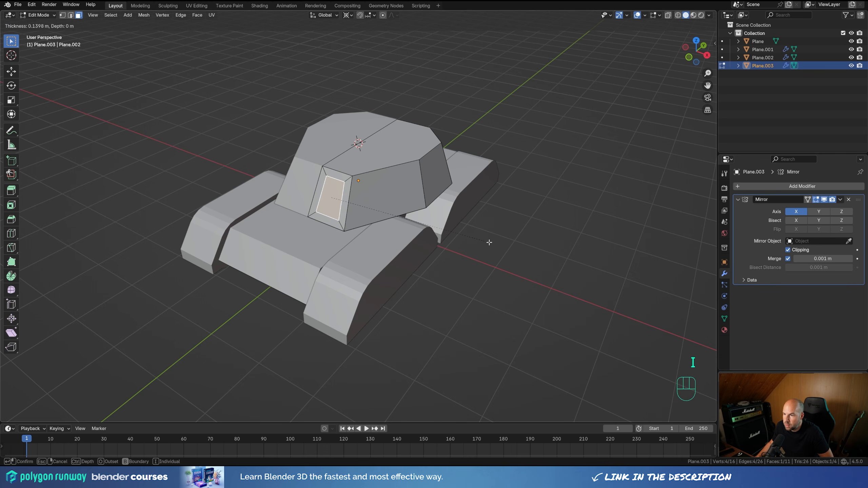
{"action": "key", "text": "b"}
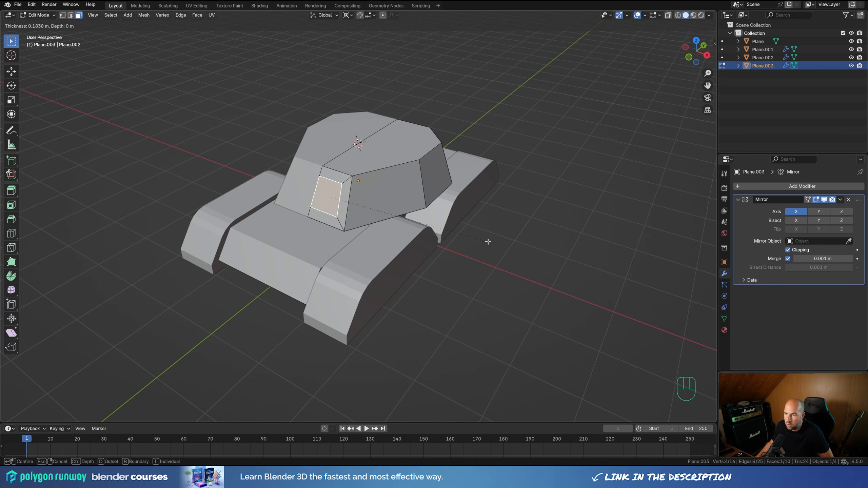
{"action": "left_click", "coordinate": [488, 242]}
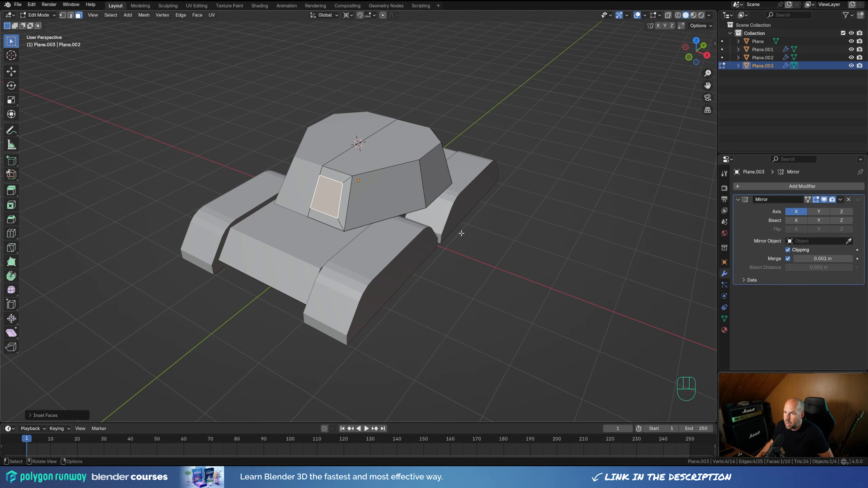
- Extrude the inset front face about 0.76 m along Y into the block to form a window recess
{"action": "key", "text": "e"}
{"action": "key", "text": "y"}
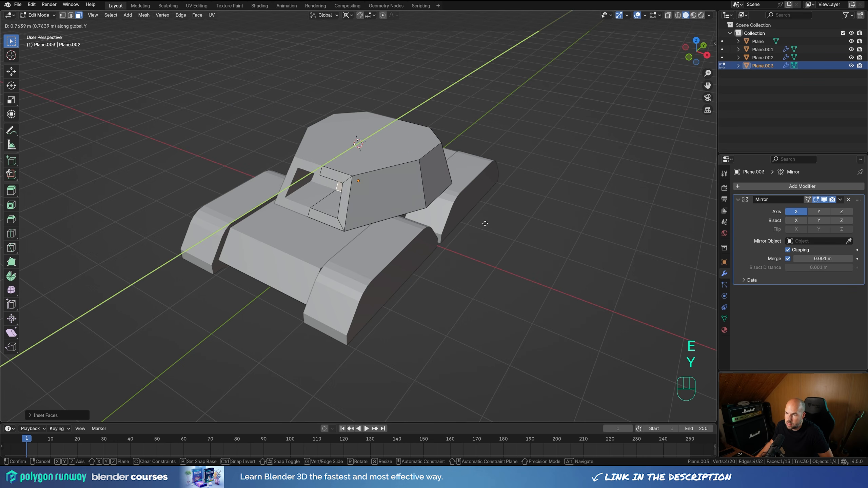
{"action": "left_click", "coordinate": [483, 224]}
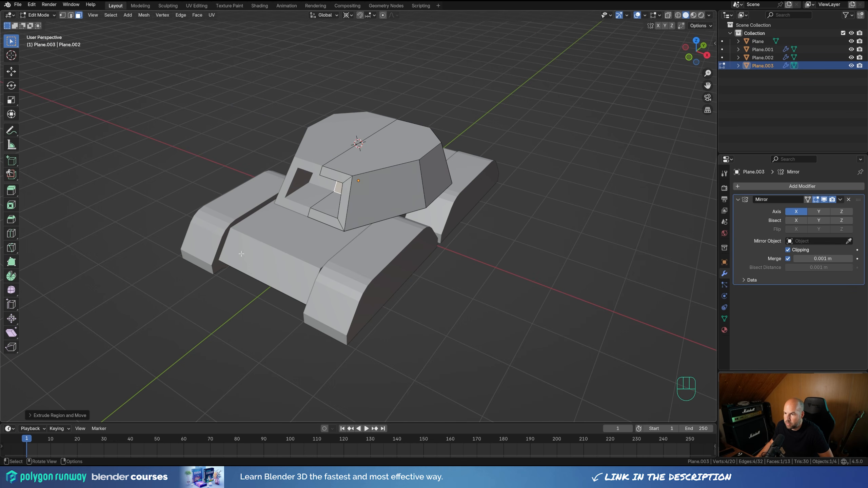
- Snap the 3D cursor to the upper block in Object Mode and add a mesh plane there
{"action": "key", "text": "Tab"}
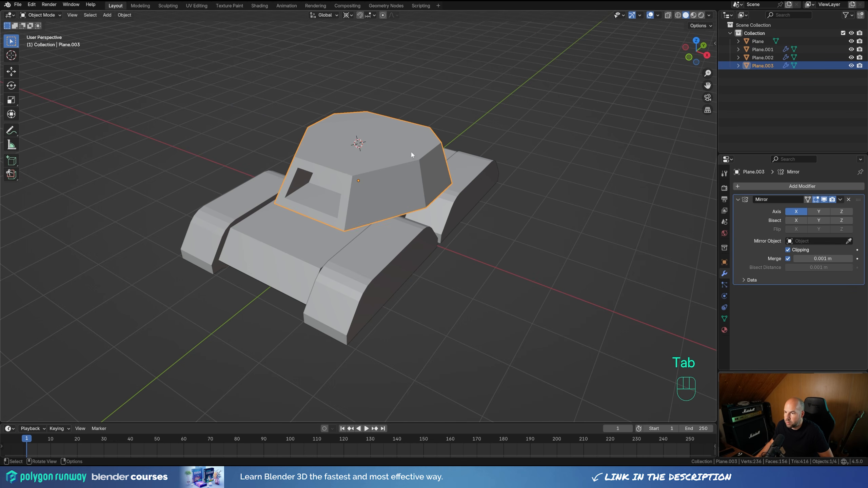
{"action": "key", "text": "shift+s"}
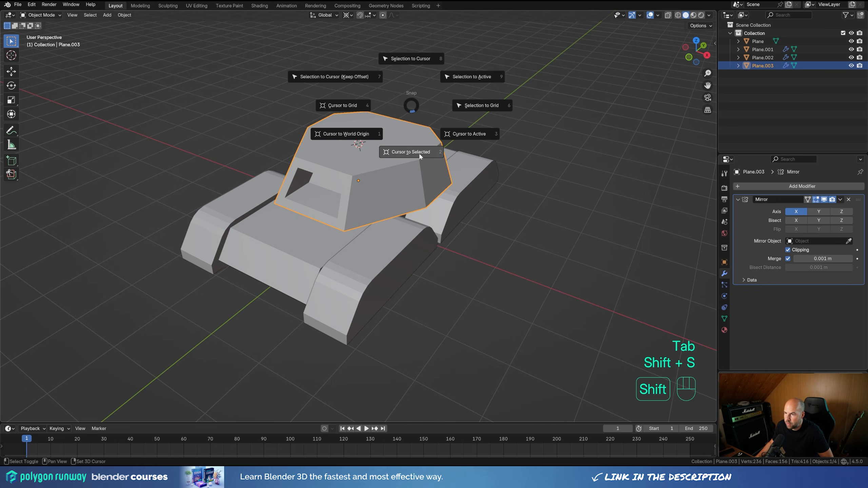
{"action": "left_click", "coordinate": [409, 152]}
{"action": "key", "text": "shift+a"}
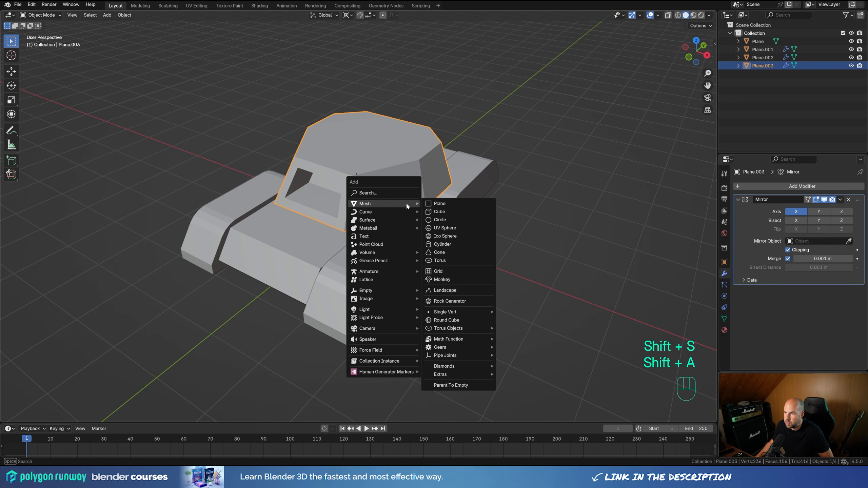
{"action": "left_click", "coordinate": [445, 204]}
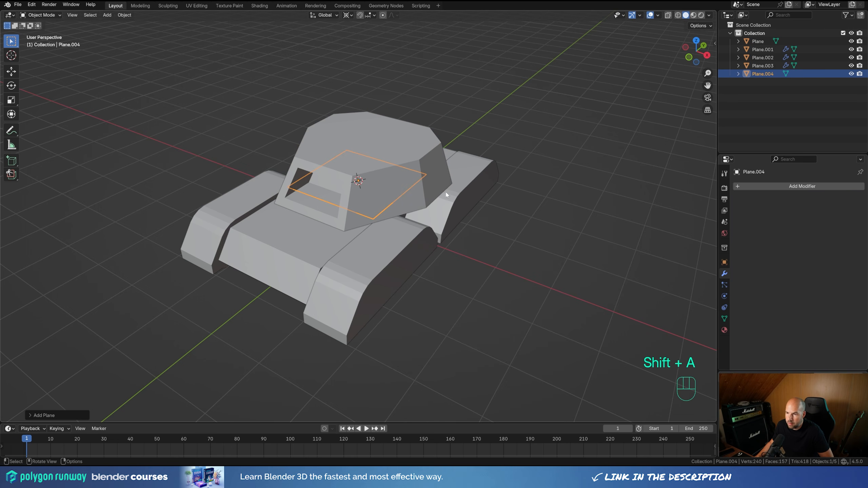
- Move the new plane about 0.84 m along negative Y towards the front recess
{"action": "key", "text": "g"}
{"action": "key", "text": "y"}
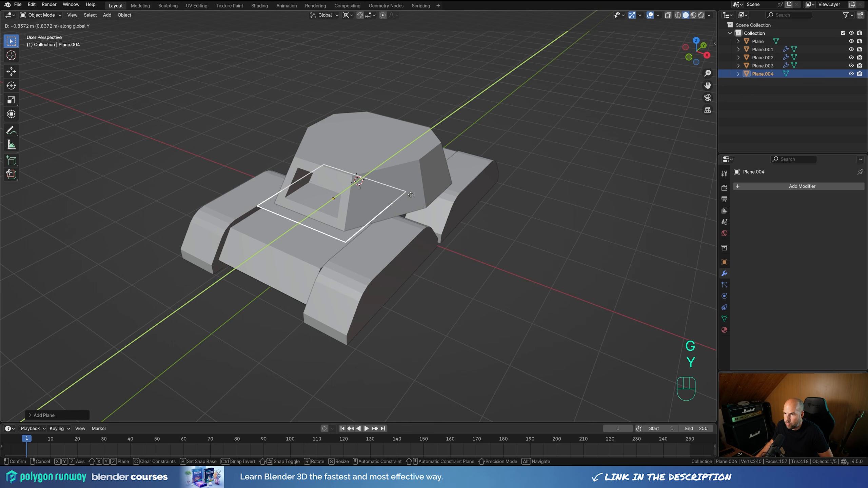
{"action": "left_click", "coordinate": [408, 195]}
{"action": "key", "text": "Tab"}
{"action": "key", "text": "Tab"}
- Raise the new plane about 0.37 m along Z to the height of the recess and enter Edit Mode on it
{"action": "middle_click_drag", "start_coordinate": [409, 194], "coordinate": [347, 211]}
{"action": "key", "text": "g"}
{"action": "key", "text": "z"}
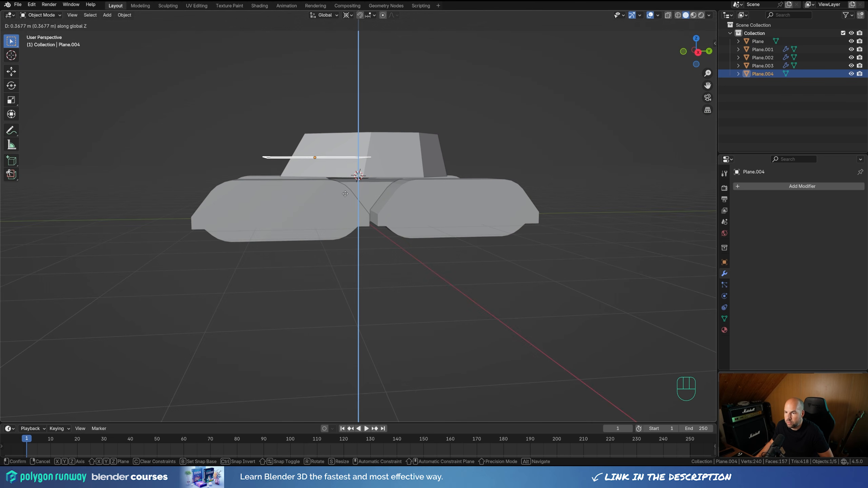
{"action": "left_click", "coordinate": [345, 193]}
{"action": "middle_click_drag", "start_coordinate": [345, 193], "coordinate": [358, 239]}
{"action": "key", "text": "Tab"}
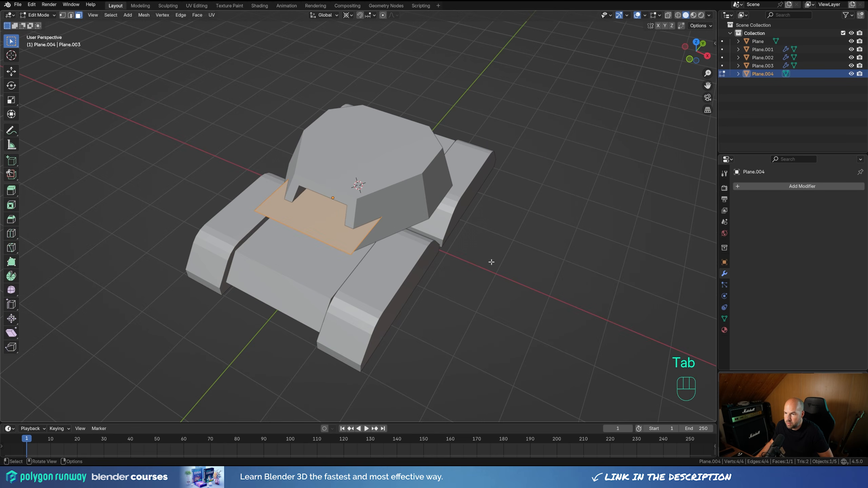
- Set the transform pivot to Median Point and scale the plane down in two passes until it is narrower than the front recess
{"action": "key", "text": "ctrl+z"}
{"action": "left_click", "coordinate": [347, 15]}
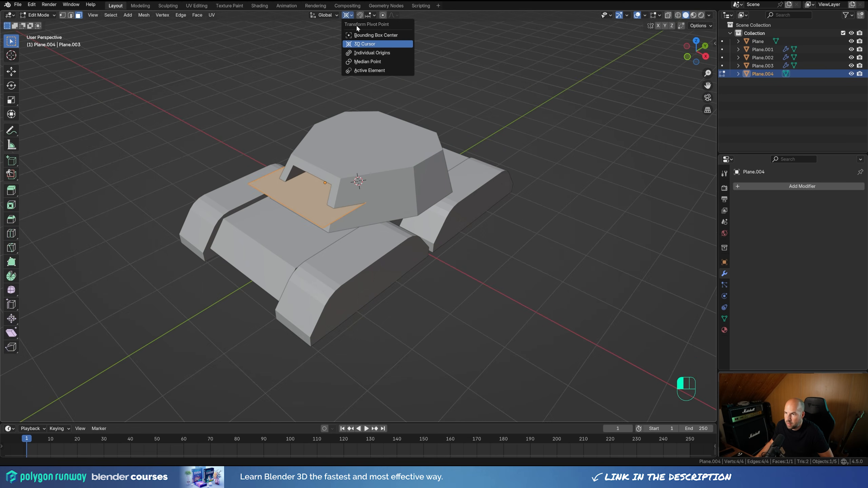
{"action": "left_click", "coordinate": [366, 62]}
{"action": "middle_click_drag", "start_coordinate": [342, 178], "coordinate": [531, 180]}
{"action": "key", "text": "s"}
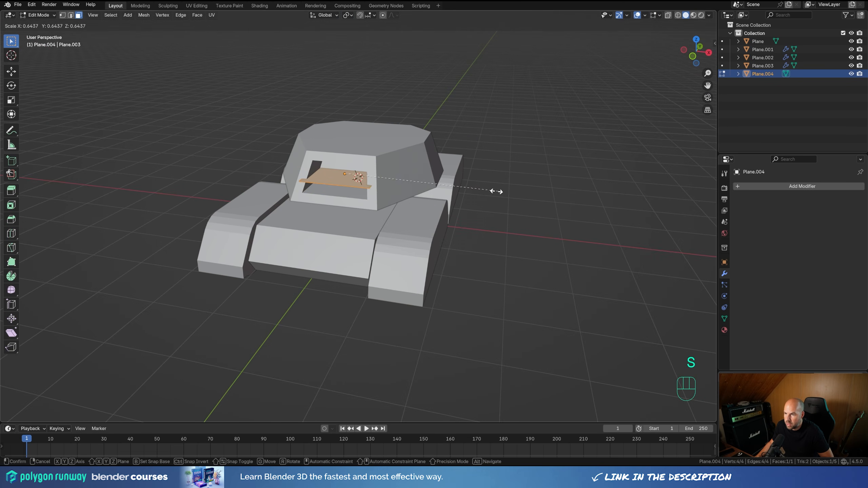
{"action": "left_click", "coordinate": [454, 186]}
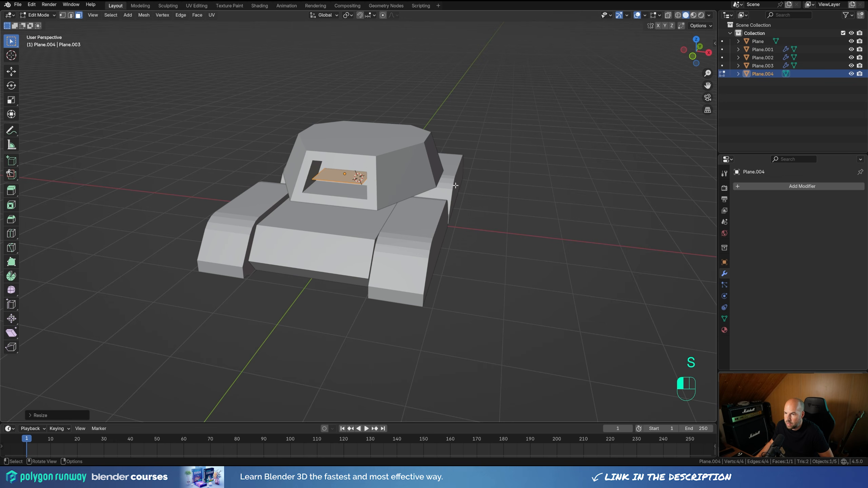
{"action": "middle_click_drag", "start_coordinate": [419, 204], "coordinate": [458, 205]}
{"action": "key", "text": "s"}
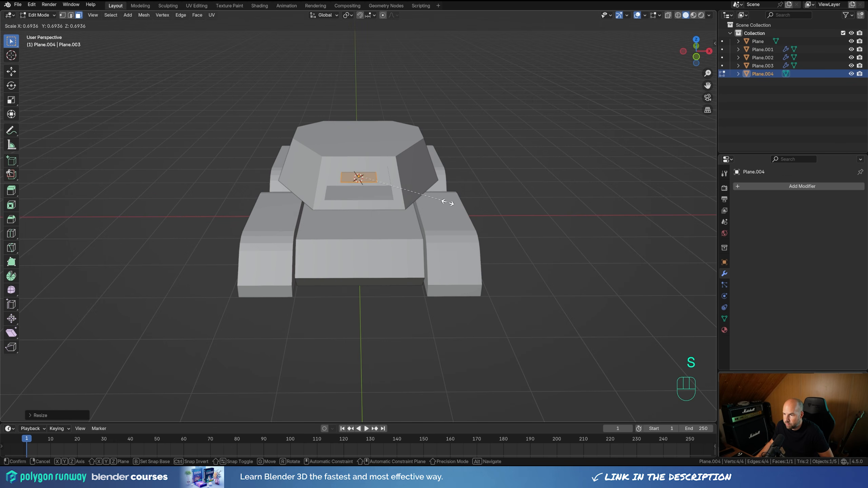
{"action": "left_click", "coordinate": [445, 201]}
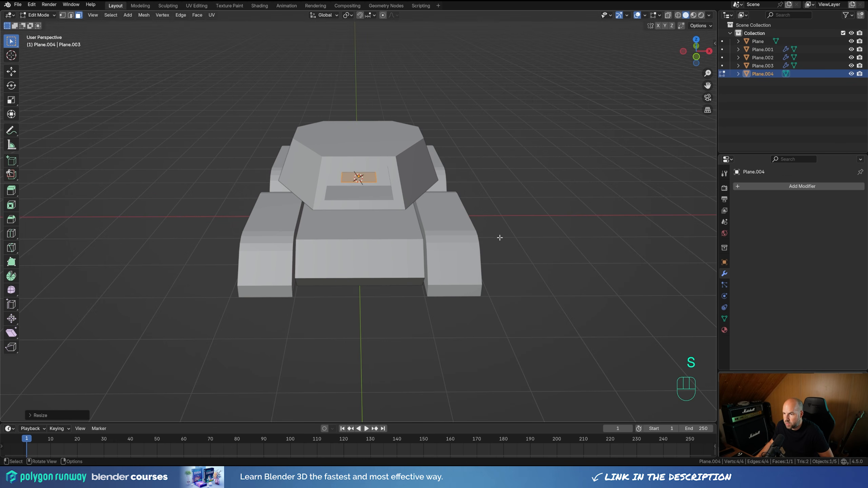
- Move the plane's front edge about 2.39 m along negative Y, out of the recess and over the hull
{"action": "middle_click_drag", "start_coordinate": [500, 238], "coordinate": [305, 180]}
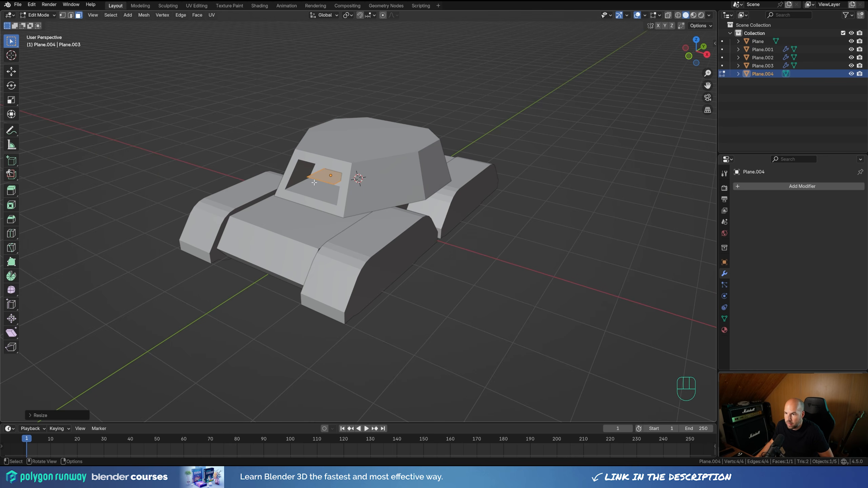
{"action": "key", "text": "2"}
{"action": "left_click", "coordinate": [318, 180]}
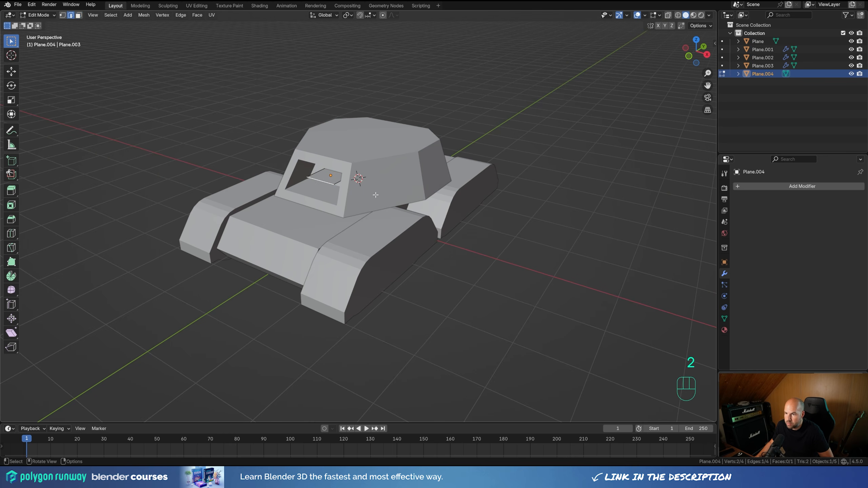
{"action": "middle_click_drag", "start_coordinate": [318, 180], "coordinate": [362, 197]}
{"action": "key", "text": "g"}
{"action": "key", "text": "y"}
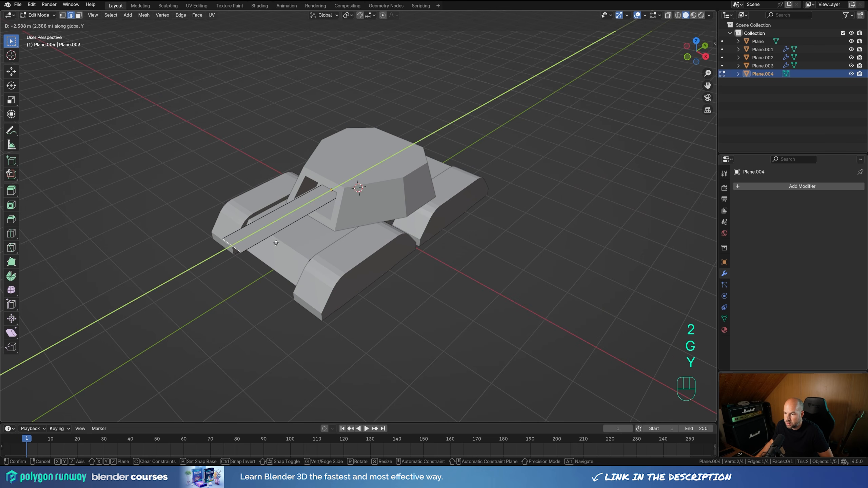
{"action": "left_click", "coordinate": [276, 244]}
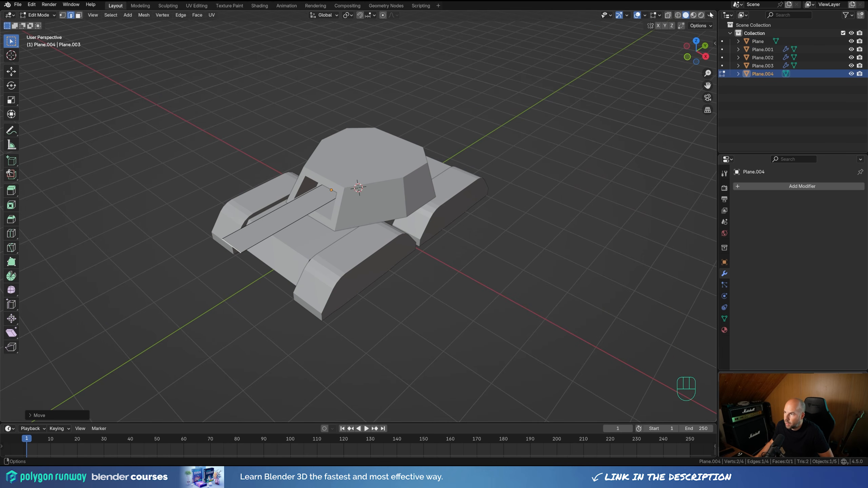
- Turn on X-ray and delete the long strip's two short end edges with Only Edges & Faces
{"action": "left_click", "coordinate": [669, 15]}
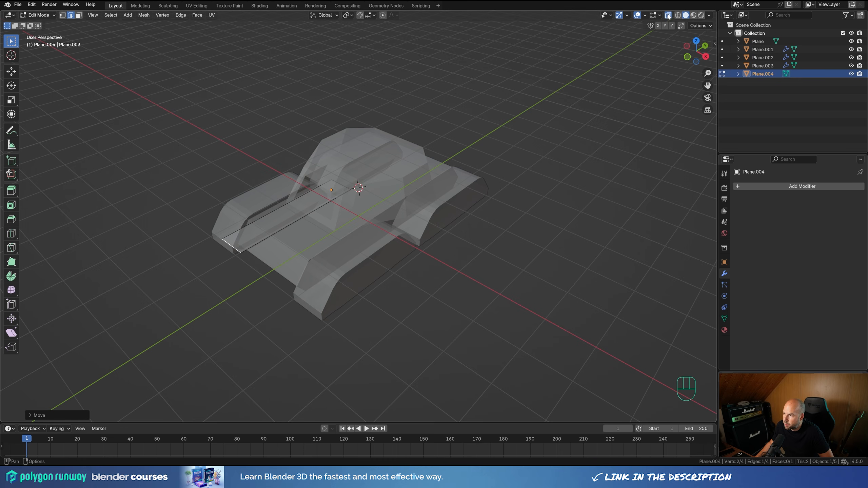
{"action": "left_click", "coordinate": [342, 184], "text": "shift"}
{"action": "key", "text": "x"}
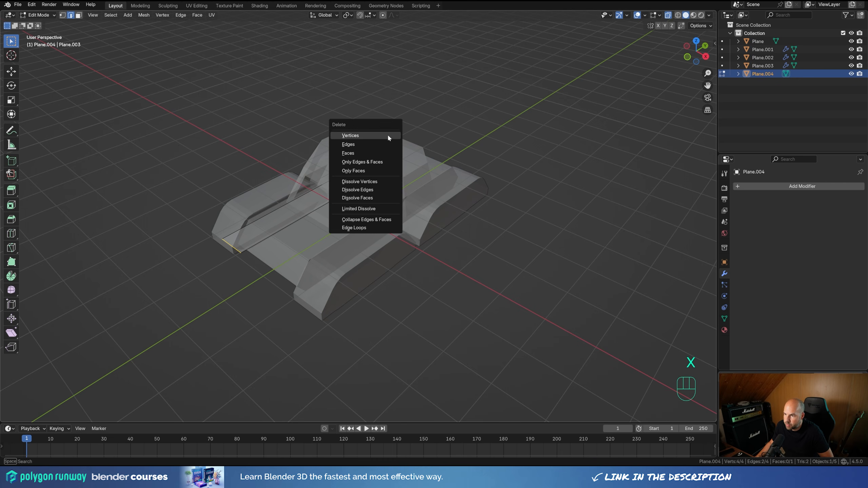
{"action": "left_click", "coordinate": [363, 162]}
- Convert the two remaining long edges to a curve in Object Mode
{"action": "middle_click_drag", "start_coordinate": [310, 217], "coordinate": [386, 171]}
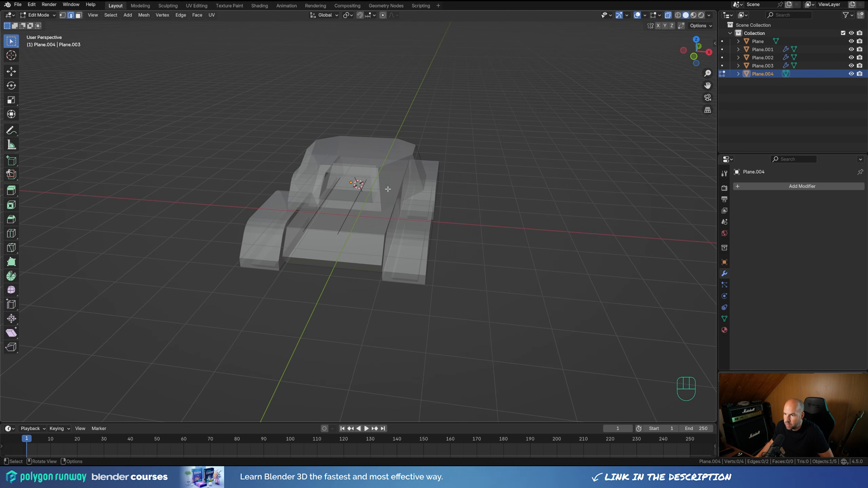
{"action": "key", "text": "Tab"}
{"action": "middle_click_drag", "start_coordinate": [405, 185], "coordinate": [370, 195]}
{"action": "right_click", "coordinate": [375, 195]}
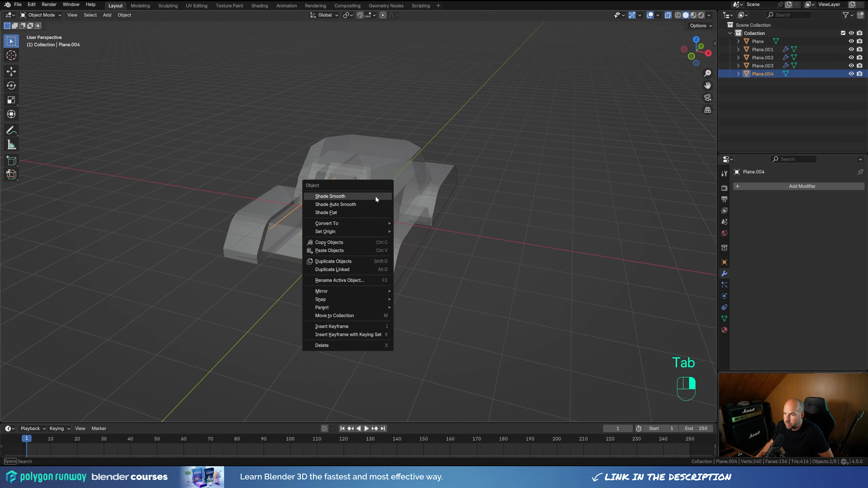
{"action": "mouse_move", "coordinate": [371, 223]}
{"action": "left_click", "coordinate": [413, 232]}
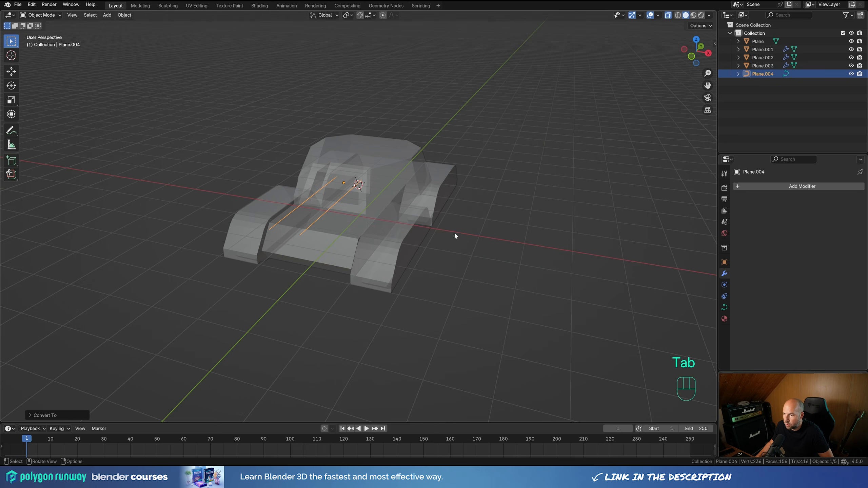
- Give the curve a round bevel with a depth of about 0.183 m and turn off X-ray
{"action": "left_click", "coordinate": [725, 308]}
{"action": "left_click", "coordinate": [752, 317]}
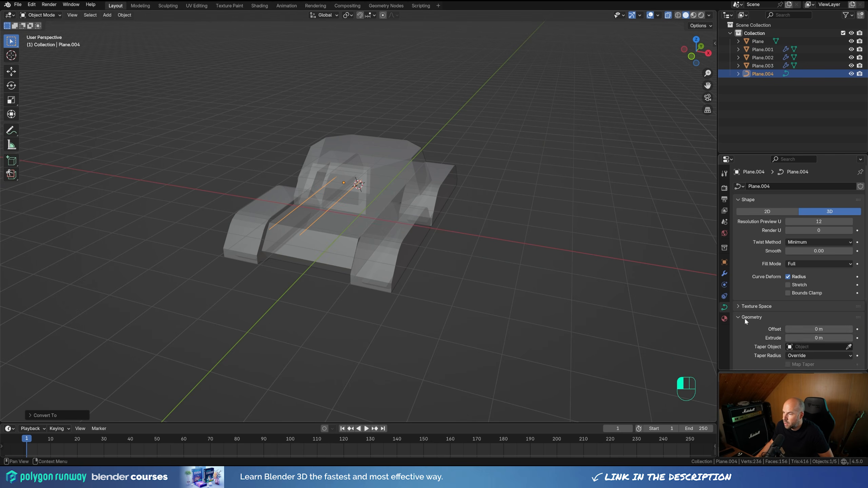
{"action": "scroll", "coordinate": [786, 308], "scroll_direction": "down", "scroll_amount": 6}
{"action": "mouse_move", "coordinate": [814, 295]}
{"action": "left_mouse_down"}
{"action": "mouse_move", "coordinate": [796, 296]}
{"action": "mouse_move", "coordinate": [848, 286]}
{"action": "mouse_move", "coordinate": [813, 286]}
{"action": "left_mouse_up"}
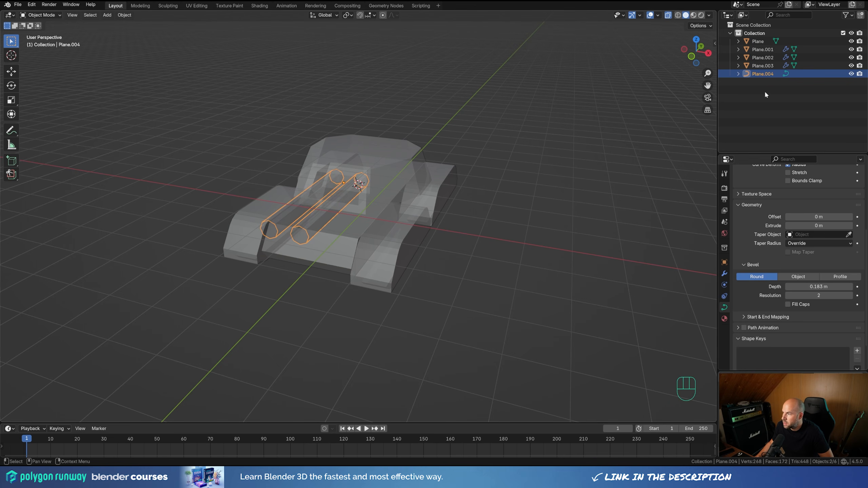
{"action": "left_click", "coordinate": [668, 16]}
- Scale the two barrel curves to about 0.75 along X and set their bevel depth to about 0.213 m
{"action": "middle_click_drag", "start_coordinate": [428, 113], "coordinate": [387, 146]}
{"action": "key", "text": "Tab"}
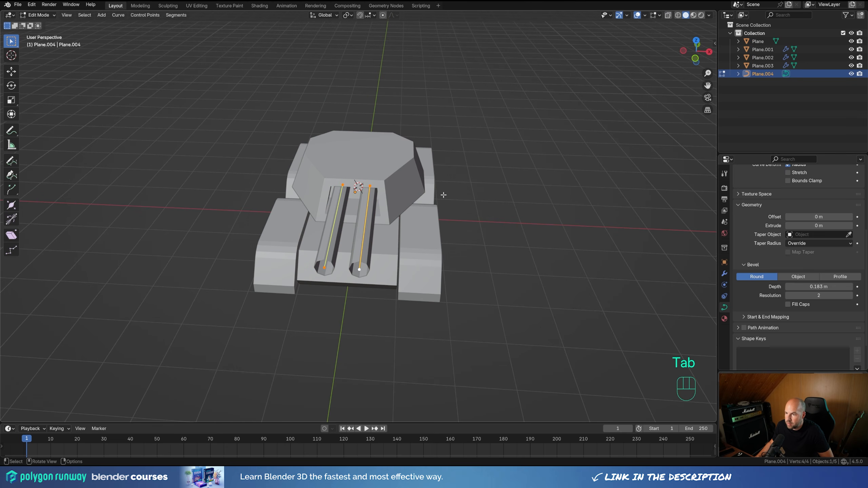
{"action": "key", "text": "s"}
{"action": "key", "text": "x"}
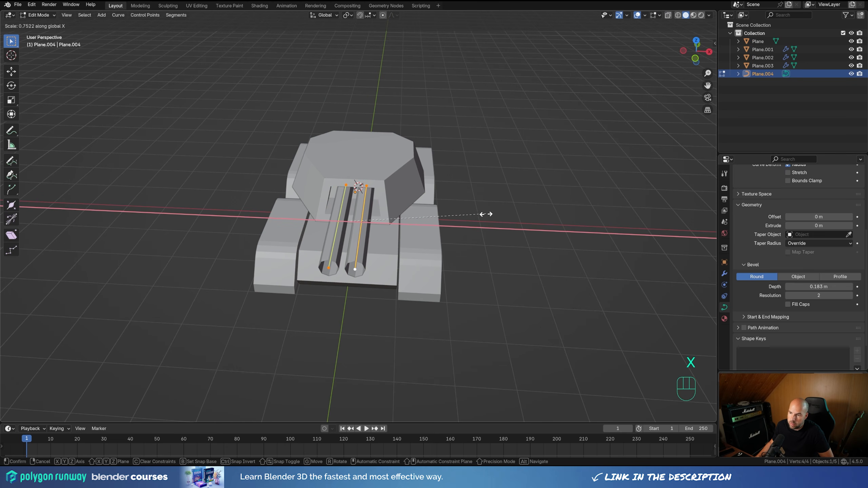
{"action": "left_click", "coordinate": [483, 215]}
{"action": "left_click_drag", "start_coordinate": [819, 287], "coordinate": [840, 287], "text": "shift"}
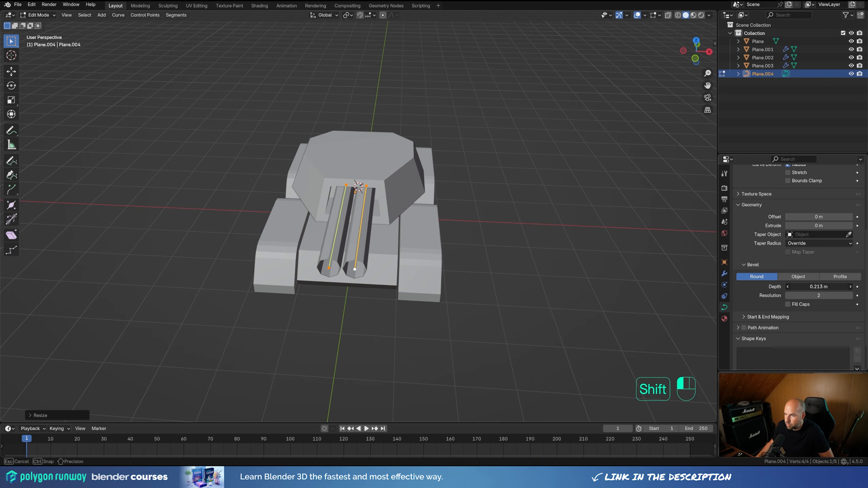
- Convert the bevelled barrel curve to a mesh in Object Mode
{"action": "middle_click_drag", "start_coordinate": [564, 260], "coordinate": [465, 252]}
{"action": "key", "text": "Tab"}
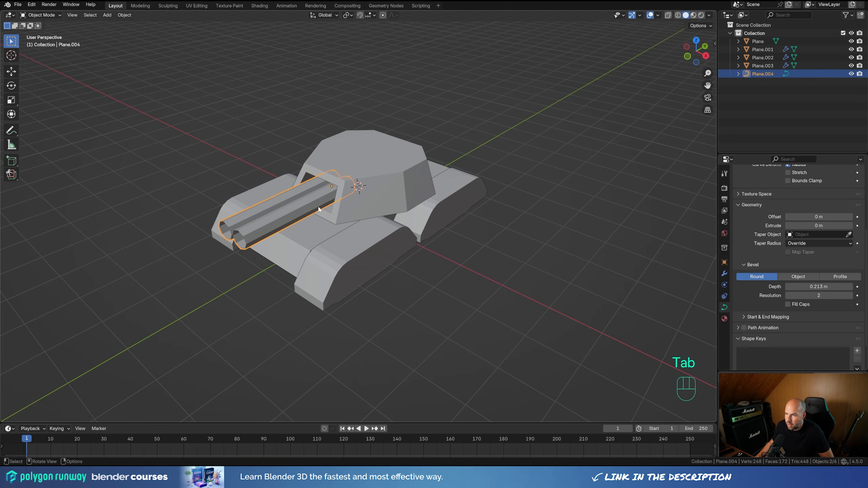
{"action": "right_click", "coordinate": [318, 209]}
{"action": "mouse_move", "coordinate": [318, 207]}
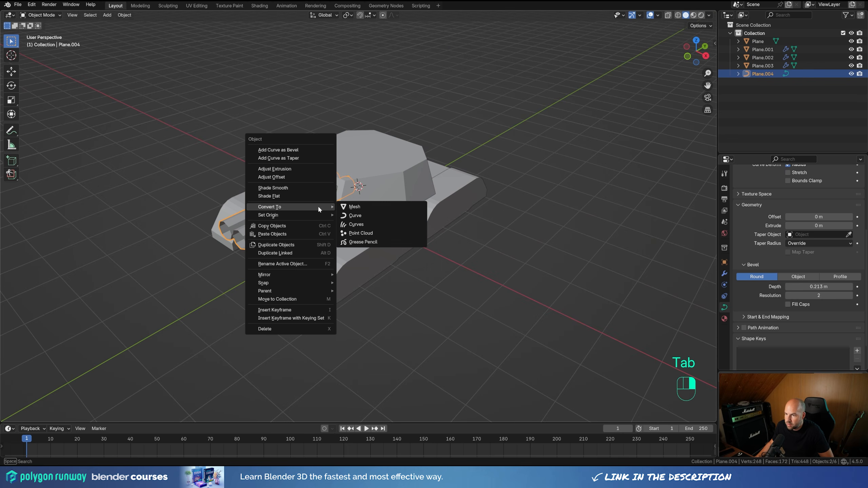
{"action": "left_click", "coordinate": [366, 205]}
- Select the whole barrel on the negative X side in Edit Mode and delete its vertices
{"action": "key", "text": "Tab"}
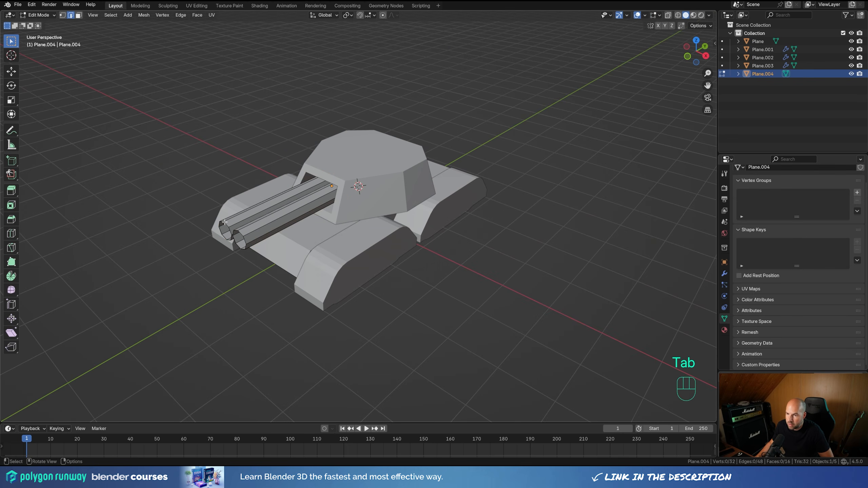
{"action": "key", "text": "l"}
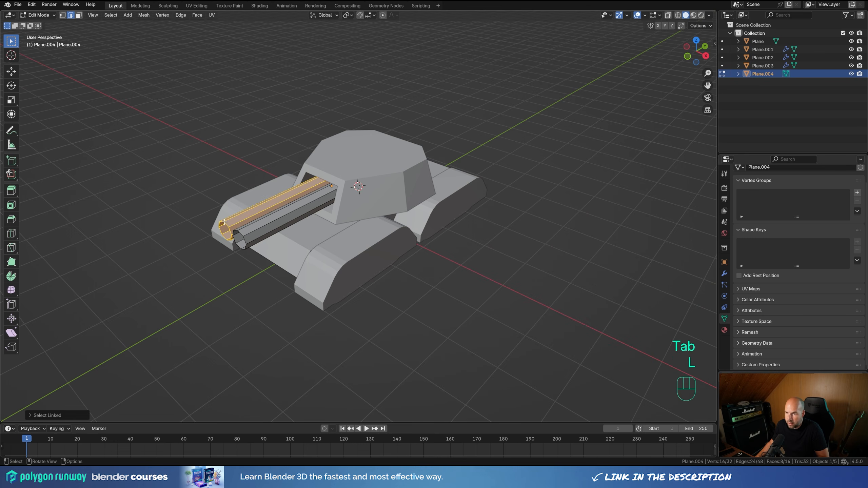
{"action": "key", "text": "x"}
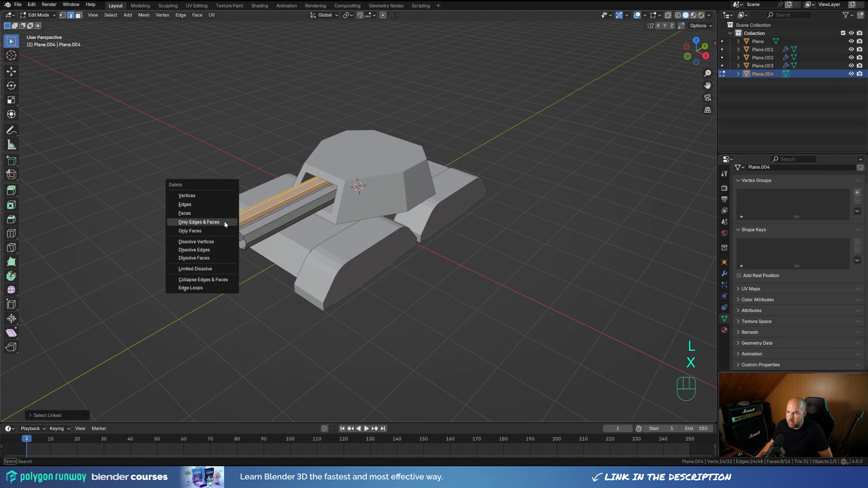
{"action": "left_click", "coordinate": [188, 195]}
- Add a Mirror modifier on the X axis to the remaining barrel
{"action": "left_click", "coordinate": [724, 274]}
{"action": "left_click", "coordinate": [758, 187]}
{"action": "mouse_move", "coordinate": [760, 185]}
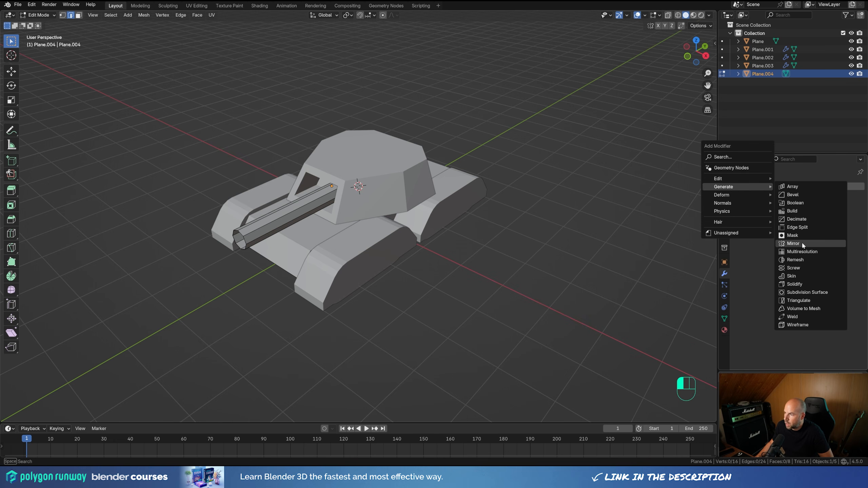
{"action": "left_click", "coordinate": [793, 243]}
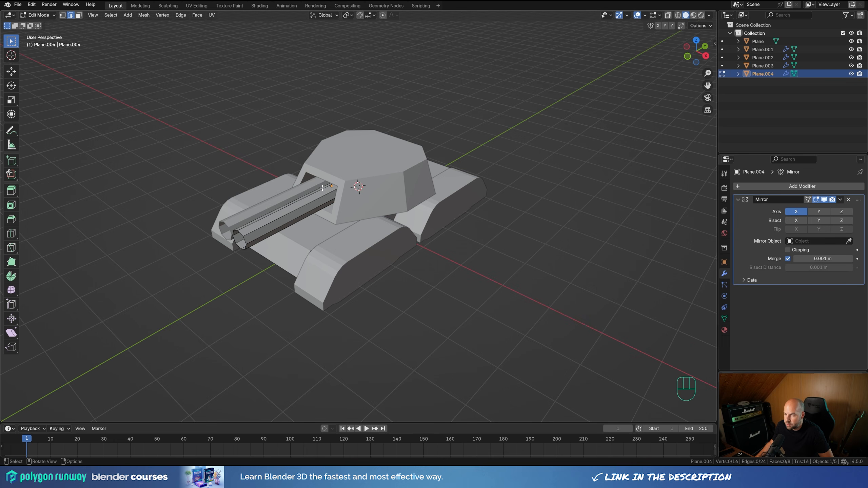
- Add a loop cut around the barrel and slide it back close to the upper block
{"action": "middle_click_drag", "start_coordinate": [363, 205], "coordinate": [282, 209]}
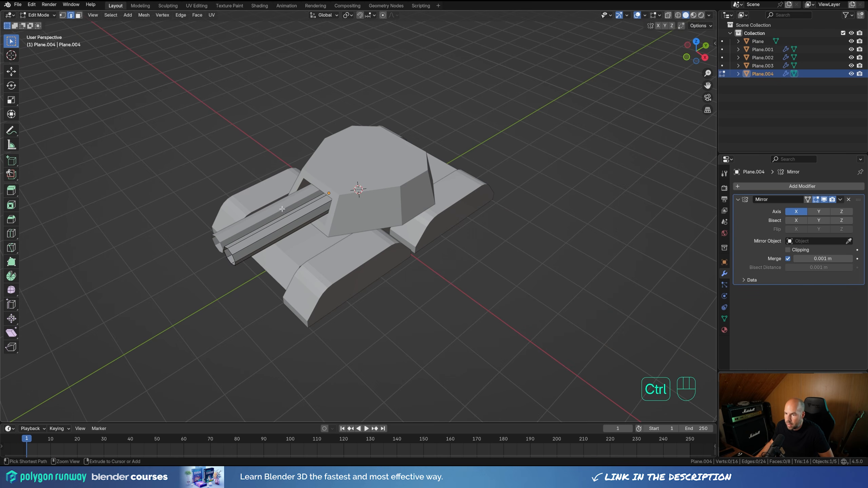
{"action": "key", "text": "ctrl+r"}
{"action": "left_click", "coordinate": [288, 228]}
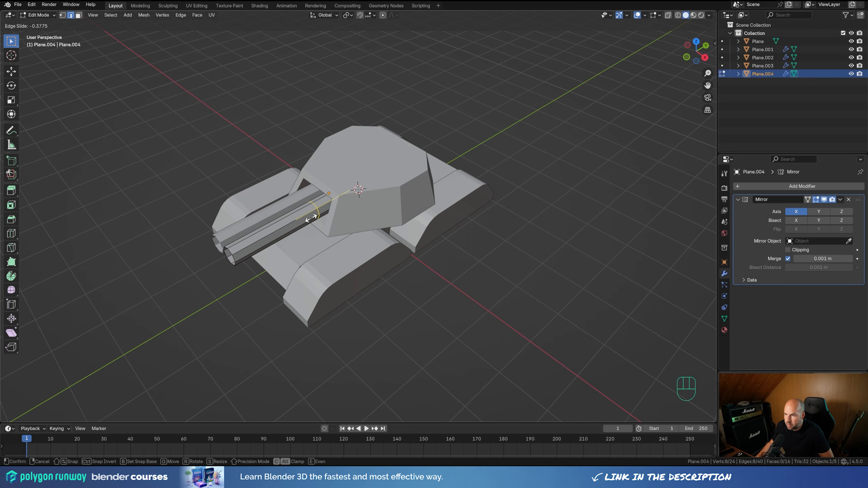
{"action": "left_click", "coordinate": [316, 217]}
- Extrude the barrel's long front face loop along its normals about 0.067 m inward to thin that section
{"action": "key", "text": "3"}
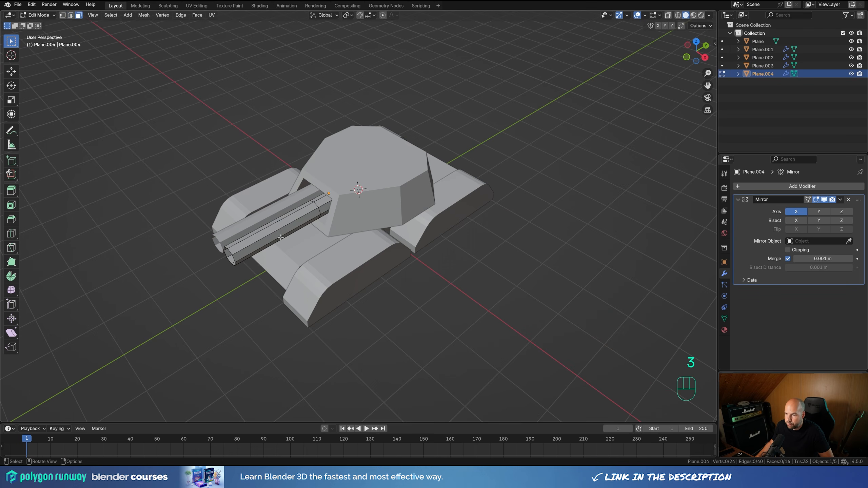
{"action": "left_click", "coordinate": [282, 238], "text": "alt"}
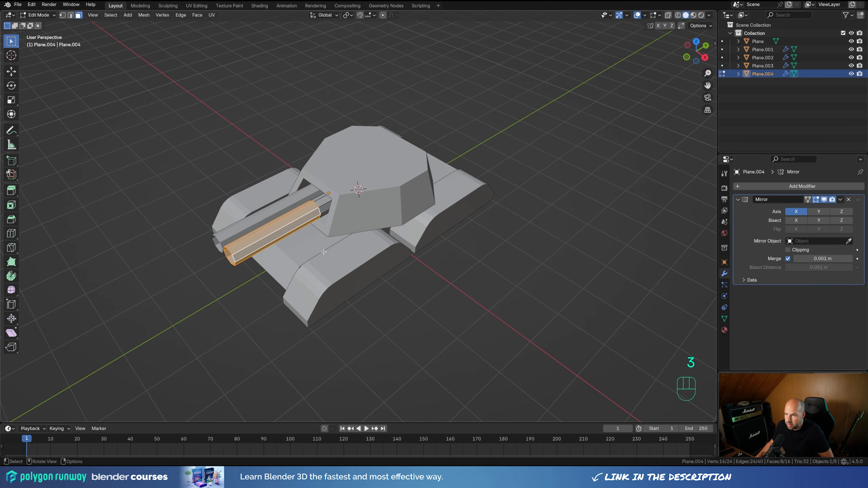
{"action": "key", "text": "alt+e"}
{"action": "left_click", "coordinate": [412, 270]}
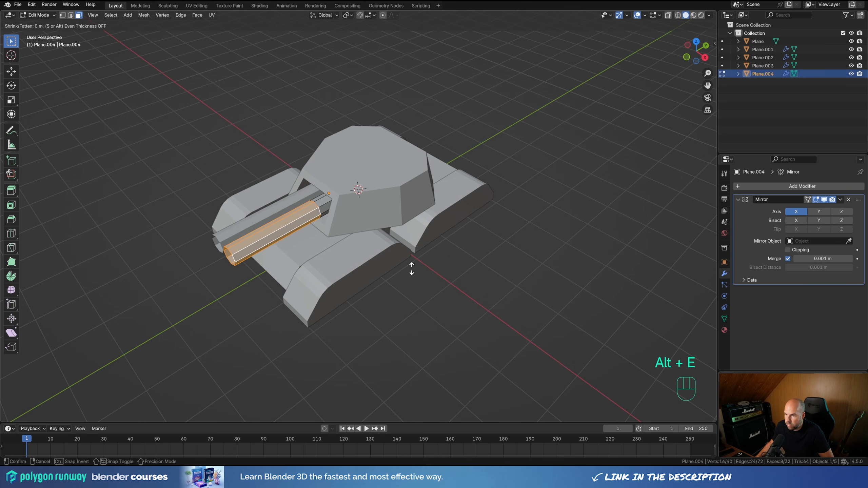
{"action": "key", "text": "shift"}
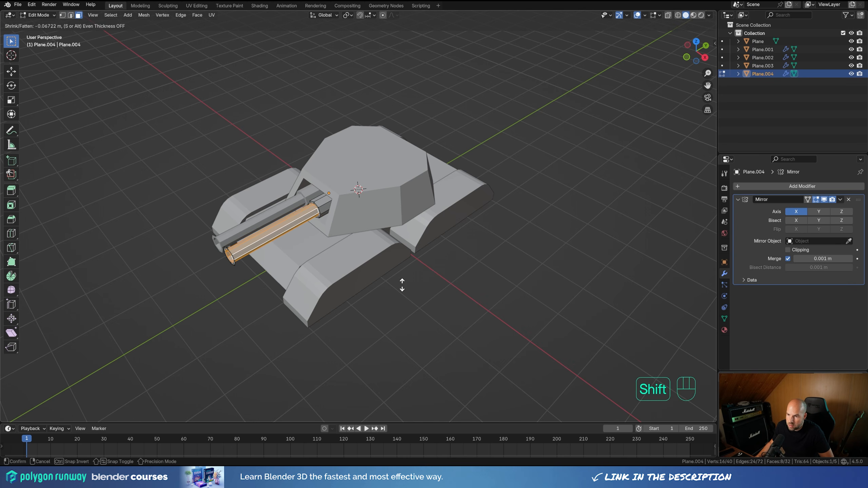
{"action": "left_click", "coordinate": [402, 284], "text": "shift"}
- Extrude the barrel's front edge loop about 0.4 m forward along Y and fill the open end with a face
{"action": "middle_click_drag", "start_coordinate": [402, 283], "coordinate": [315, 255]}
{"action": "key", "text": "2"}
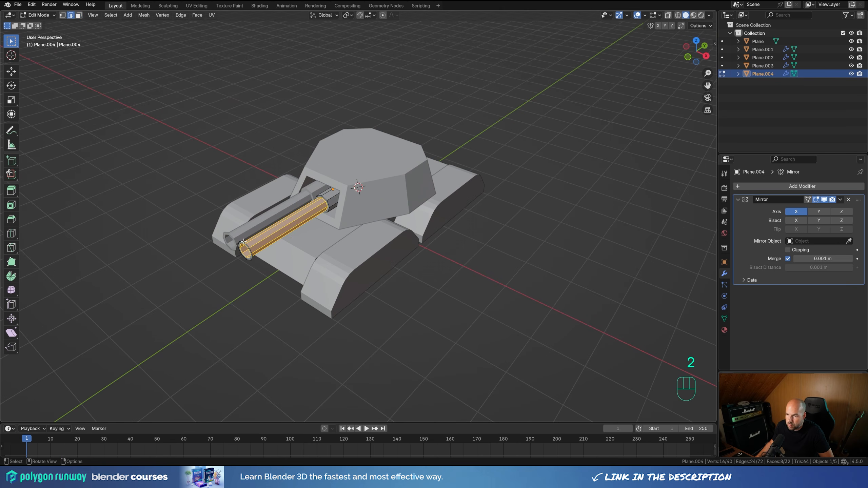
{"action": "left_click", "coordinate": [241, 243], "text": "alt"}
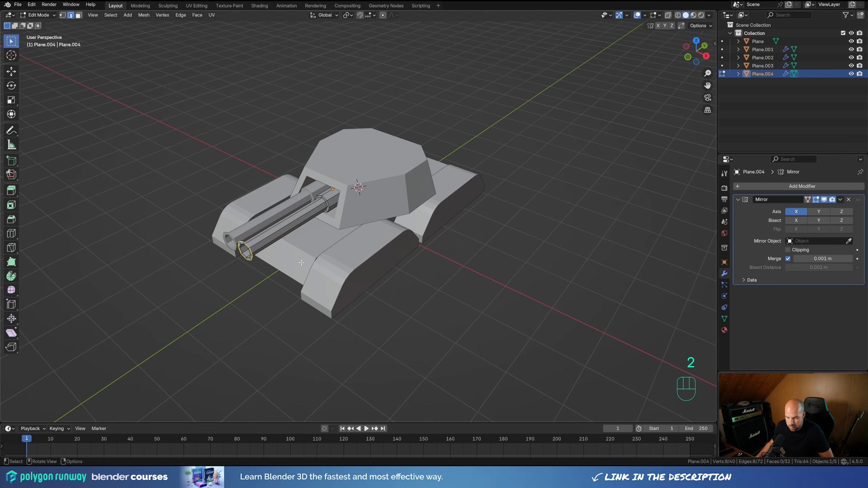
{"action": "key", "text": "e"}
{"action": "key", "text": "y"}
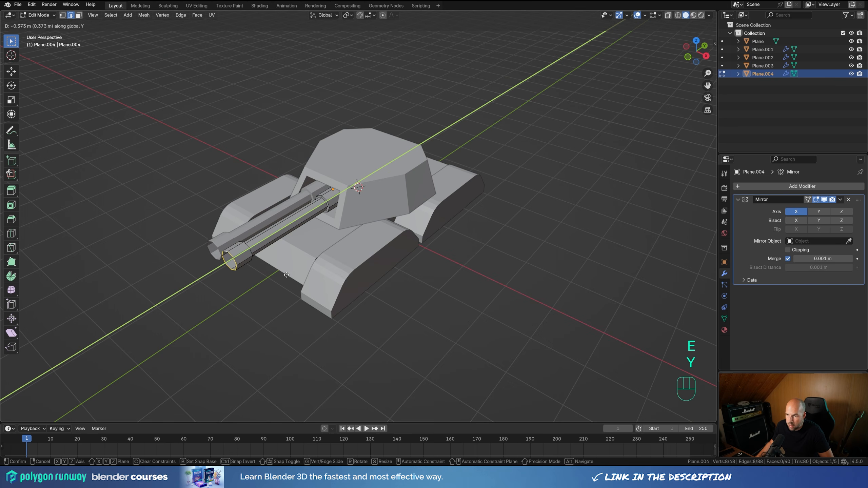
{"action": "left_click", "coordinate": [280, 280]}
{"action": "key", "text": "f"}
{"action": "middle_click_drag", "start_coordinate": [280, 280], "coordinate": [291, 236]}
{"action": "scroll", "coordinate": [297, 236], "scroll_direction": "up", "scroll_amount": 2}
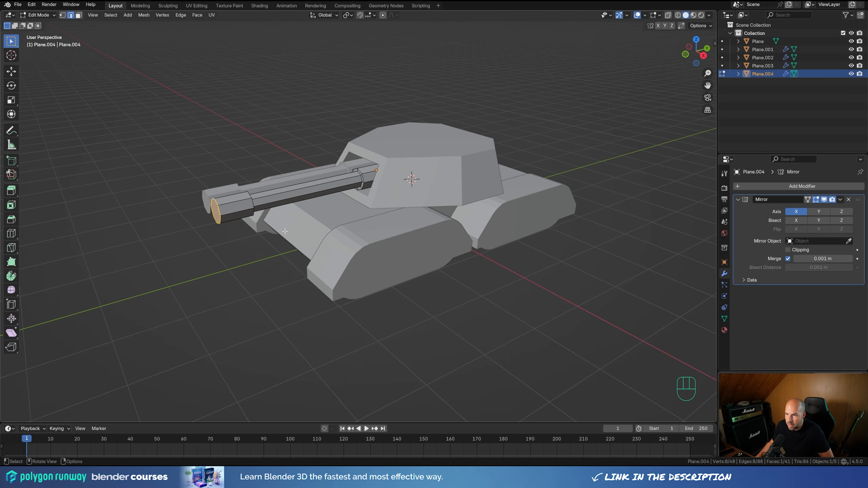
- Select the whole thick muzzle section through the mesh and move it back along Y to shorten the barrel
{"action": "left_click", "coordinate": [668, 15]}
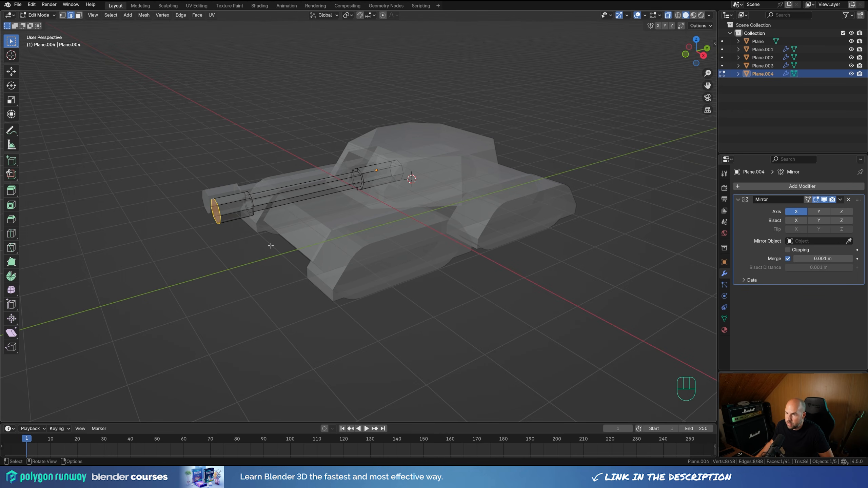
{"action": "left_click_drag", "start_coordinate": [144, 136], "coordinate": [279, 291]}
{"action": "key", "text": "g"}
{"action": "key", "text": "y"}
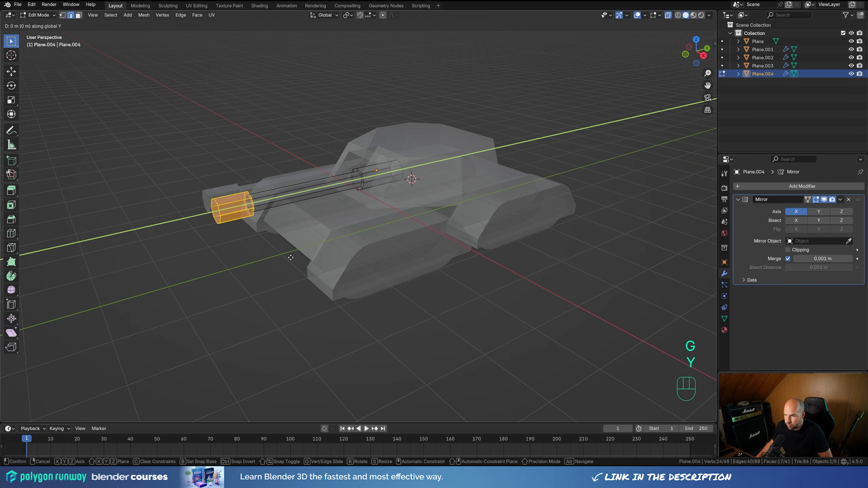
{"action": "key", "text": "Escape"}
{"action": "key", "text": "g"}
{"action": "key", "text": "y"}
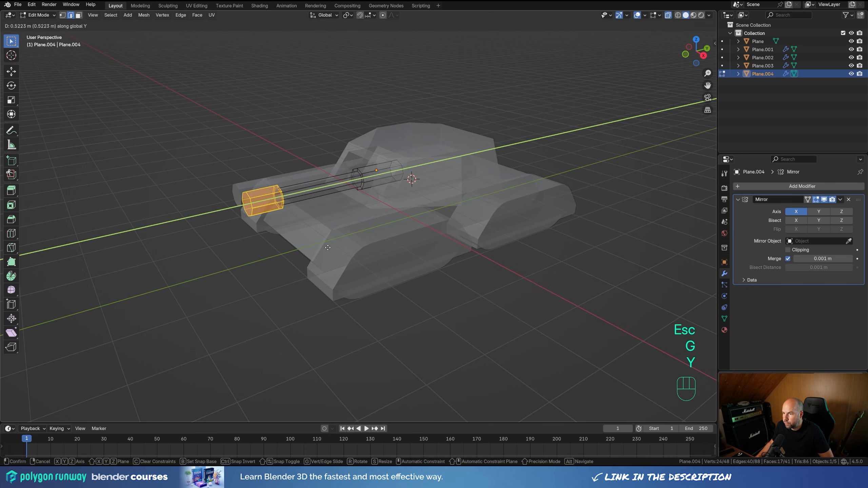
{"action": "left_click", "coordinate": [321, 249]}
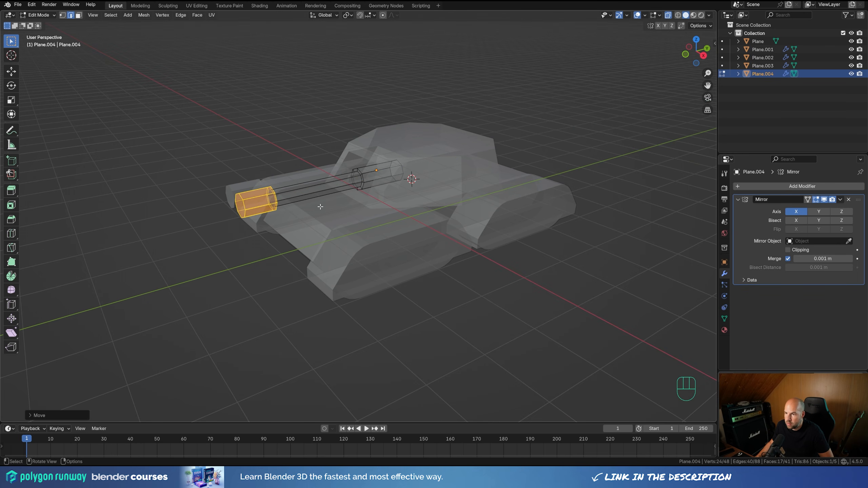
{"action": "middle_click_drag", "start_coordinate": [347, 138], "coordinate": [372, 137]}
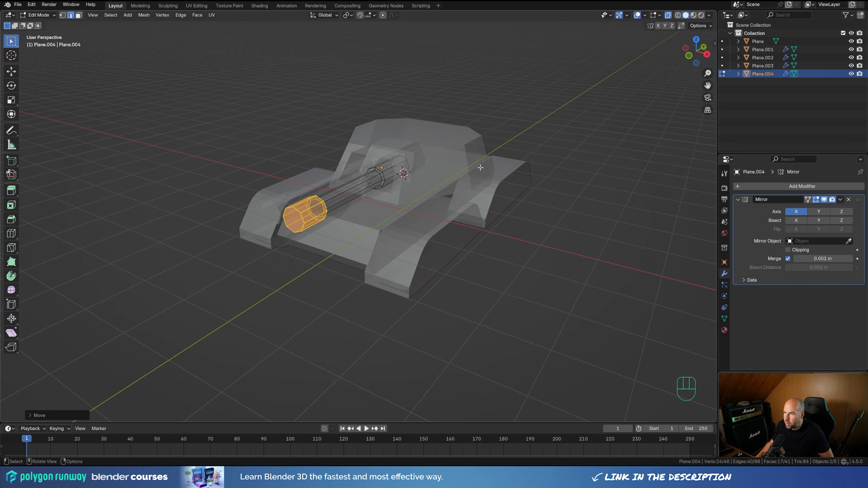
{"action": "key", "text": "Tab"}
{"action": "left_click", "coordinate": [669, 15]}
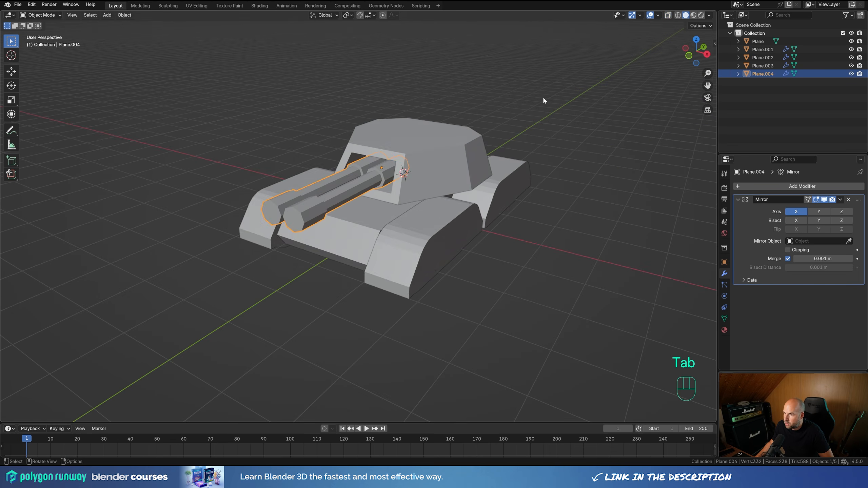
{"action": "middle_click_drag", "start_coordinate": [543, 96], "coordinate": [345, 118], "text": "shift"}
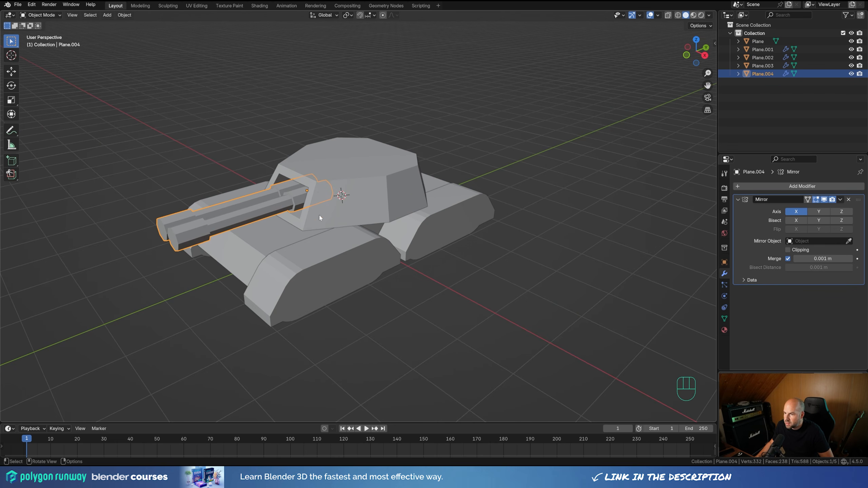
- Snap the 3D cursor to the centre edge on top of the turret and return to Object Mode
{"action": "left_click", "coordinate": [363, 162]}
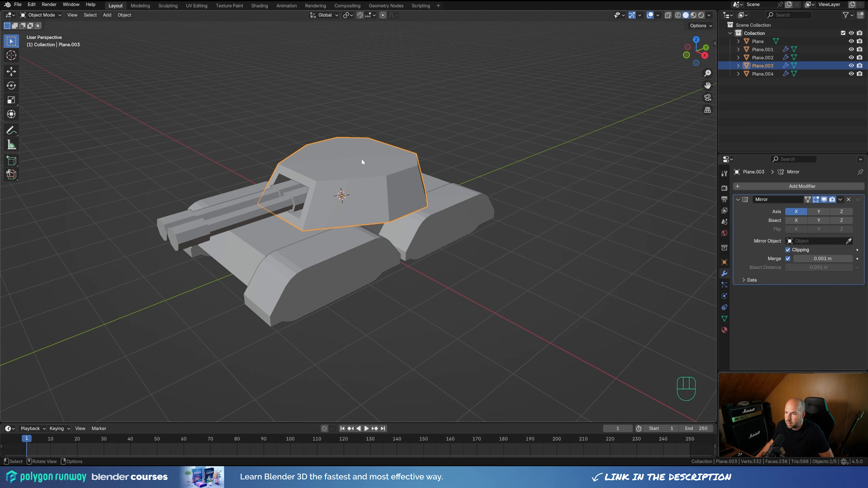
{"action": "key", "text": "Tab"}
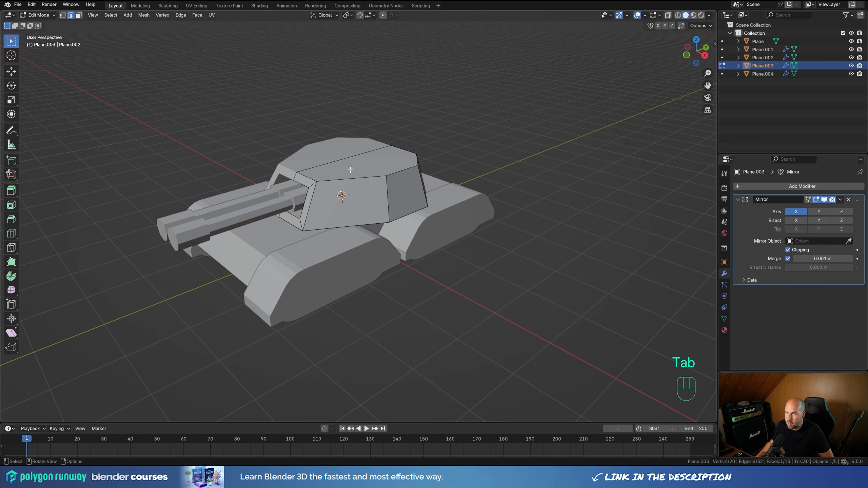
{"action": "left_click", "coordinate": [352, 156]}
{"action": "key", "text": "shift+s"}
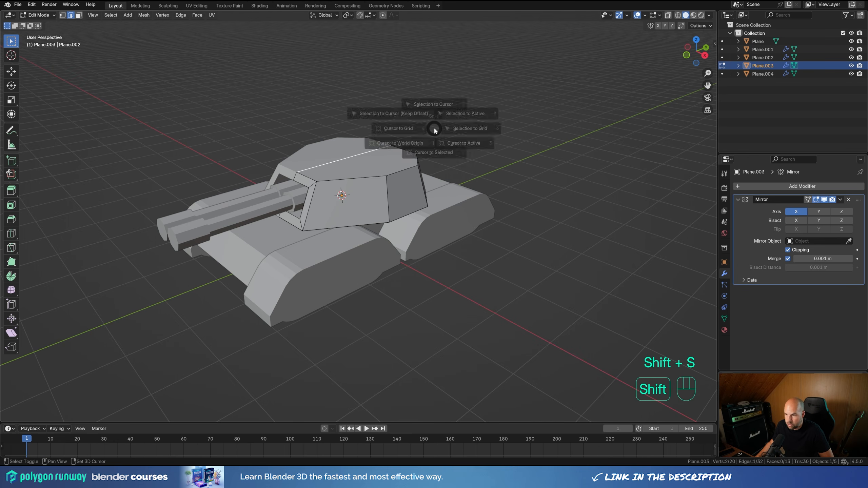
{"action": "left_click", "coordinate": [434, 175]}
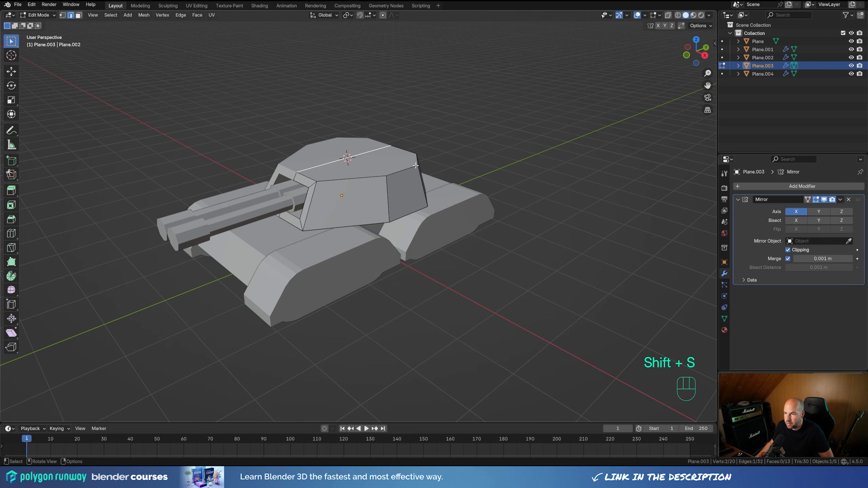
{"action": "key", "text": "ctrl+z"}
{"action": "key", "text": "Tab"}
- Add a mesh circle with 12 vertices at the 3D cursor on top of the turret
{"action": "key", "text": "shift+a"}
{"action": "mouse_move", "coordinate": [389, 184]}
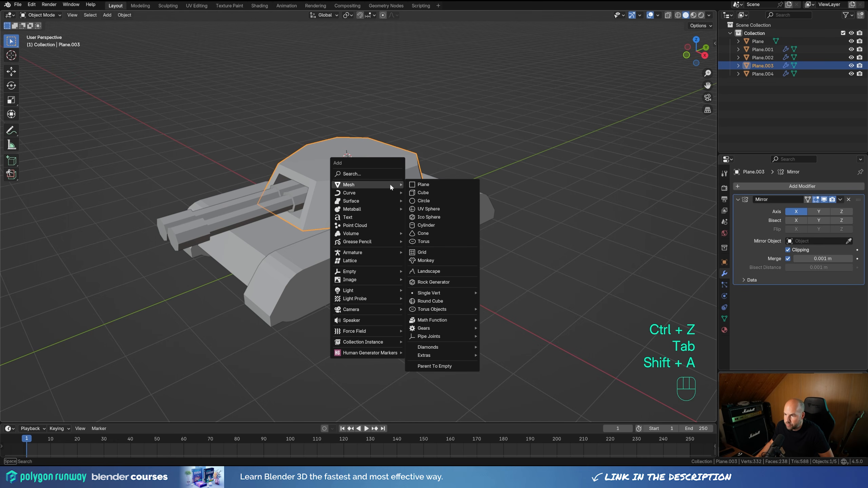
{"action": "left_click", "coordinate": [437, 201]}
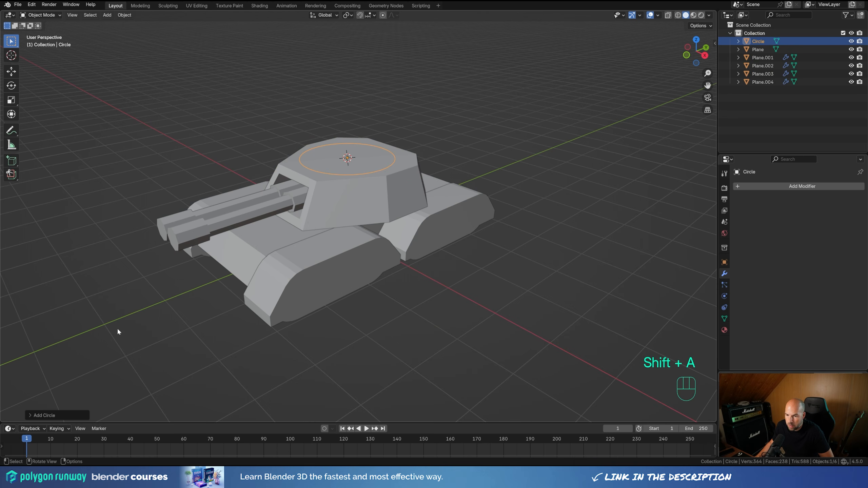
{"action": "left_click", "coordinate": [64, 415]}
{"action": "left_click", "coordinate": [104, 328]}
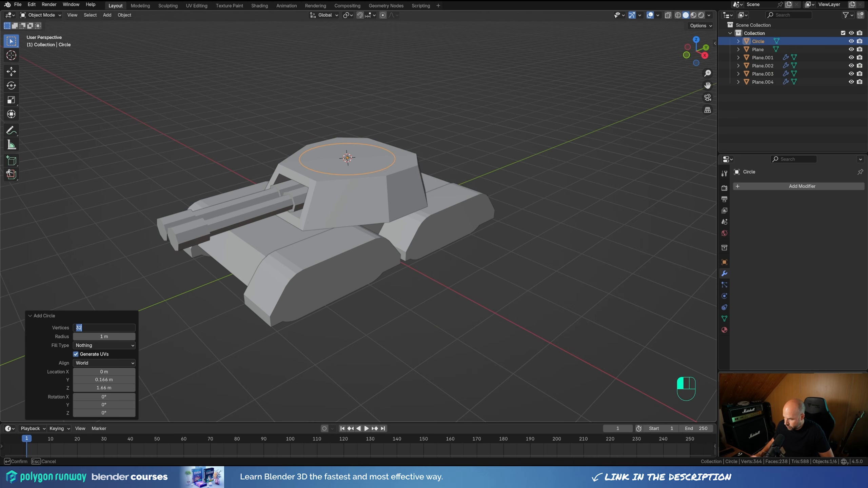
{"action": "type", "text": "12"}
{"action": "key", "text": "Return"}
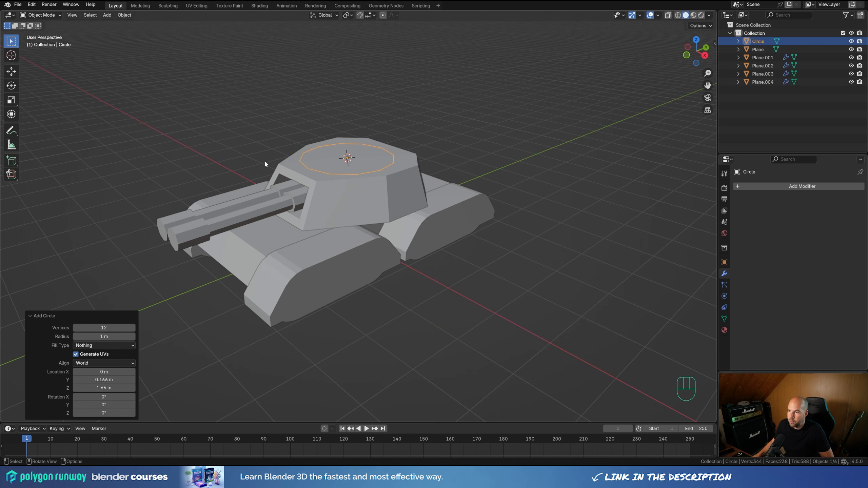
- Scale the circle's vertices down to about 0.68 in Edit Mode so it fits within the turret roof
{"action": "key", "text": "Tab"}
{"action": "middle_click_drag", "start_coordinate": [471, 142], "coordinate": [482, 170]}
{"action": "key", "text": "s"}
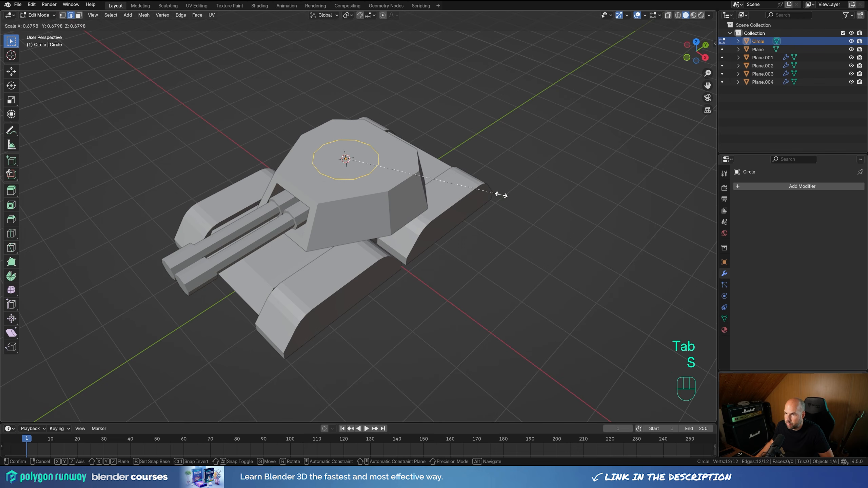
{"action": "left_click", "coordinate": [498, 188]}
{"action": "key", "text": "1"}
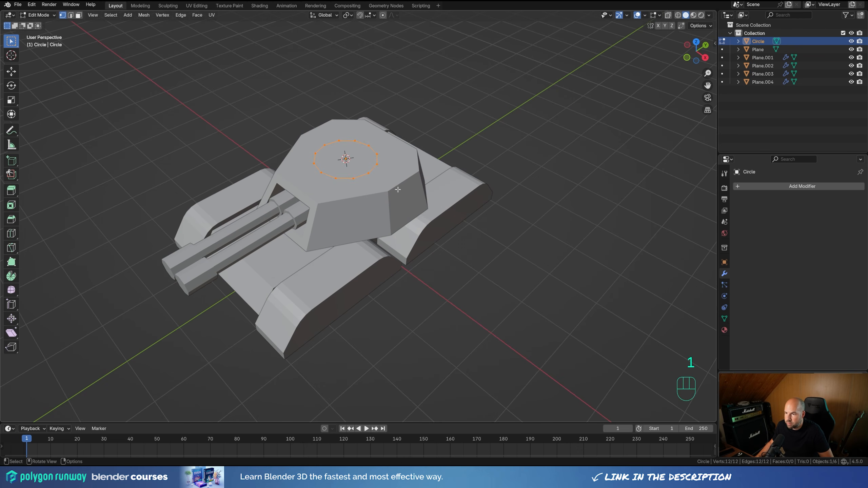
- Extrude the circle about 0.1 m up along Z and fill its top with a face
{"action": "key", "text": "e"}
{"action": "key", "text": "z"}
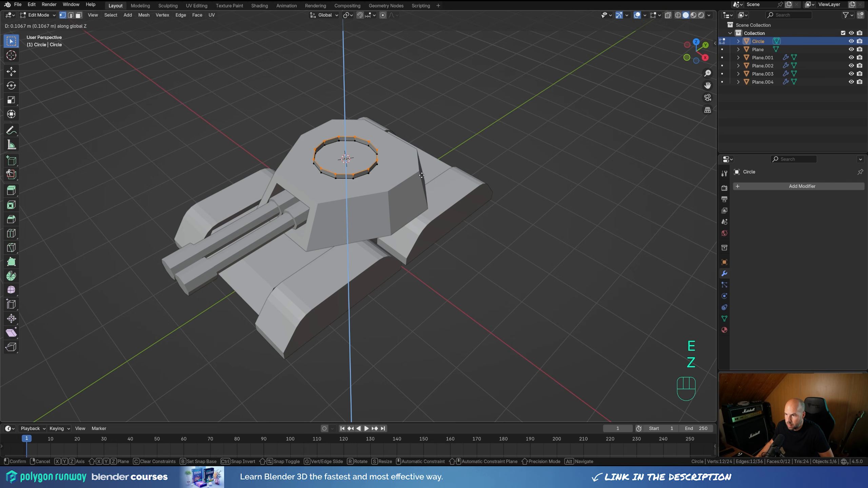
{"action": "left_click", "coordinate": [424, 175]}
{"action": "key", "text": "f"}
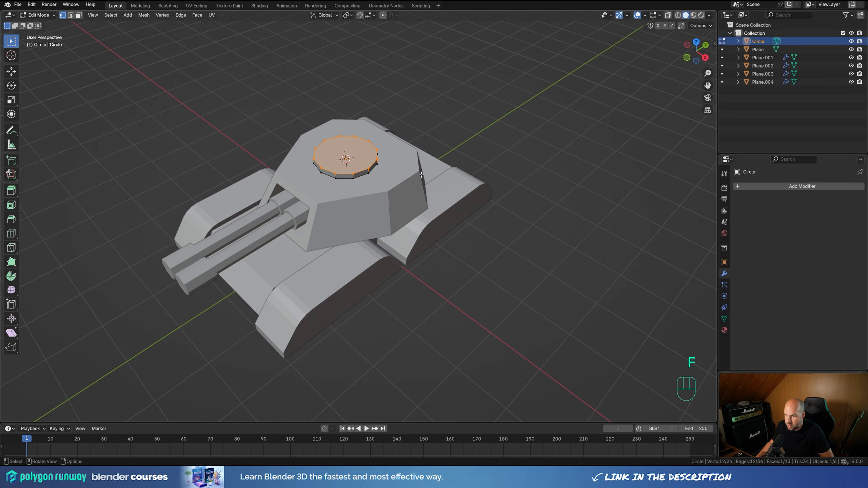
- Inset the disc's top face by 0.243 m and extrude the inner face about 0.1 m downward
{"action": "key", "text": "i"}
{"action": "left_click", "coordinate": [516, 202]}
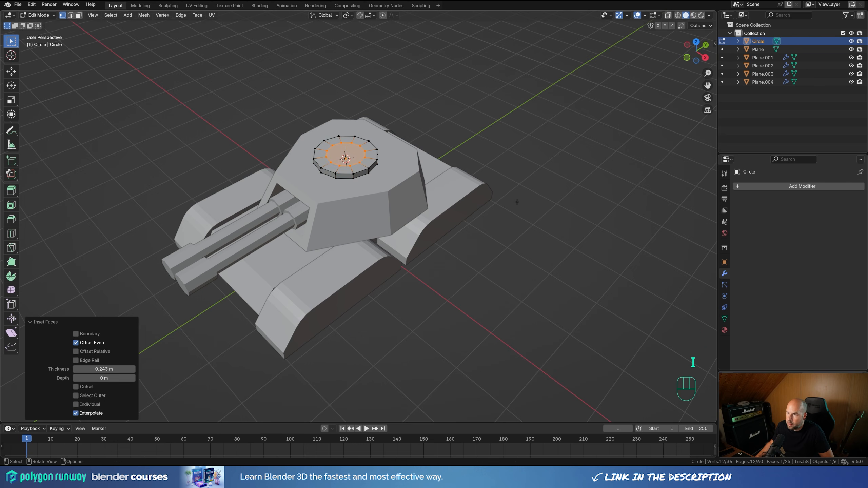
{"action": "key", "text": "e"}
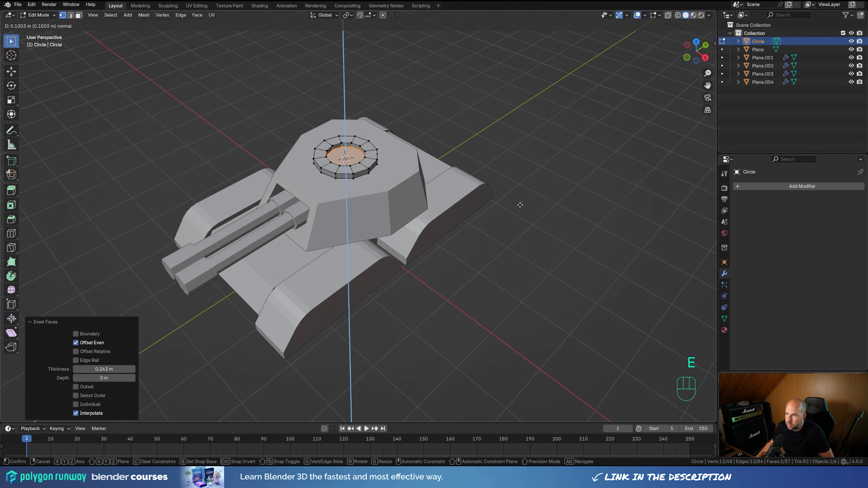
{"action": "left_click", "coordinate": [520, 204]}
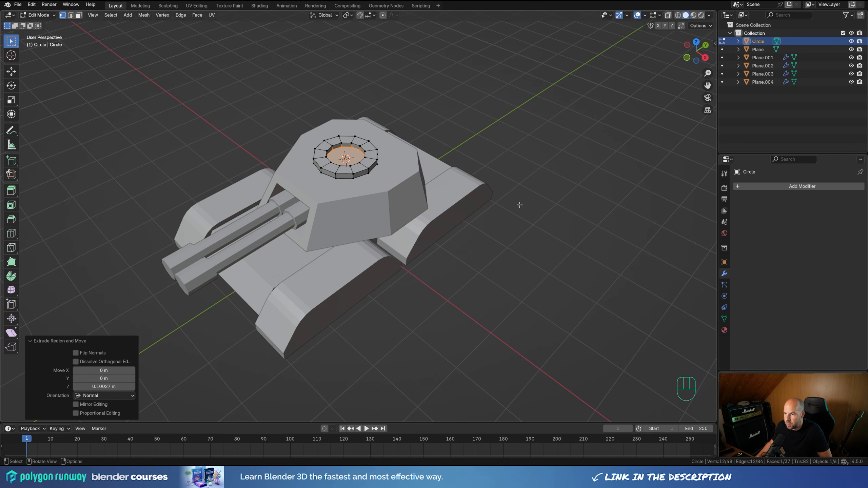
- Split off the recessed inner face, scale it to 0.878 and extrude it about 0.226 m upward as a plug
{"action": "key", "text": "y"}
{"action": "key", "text": "s"}
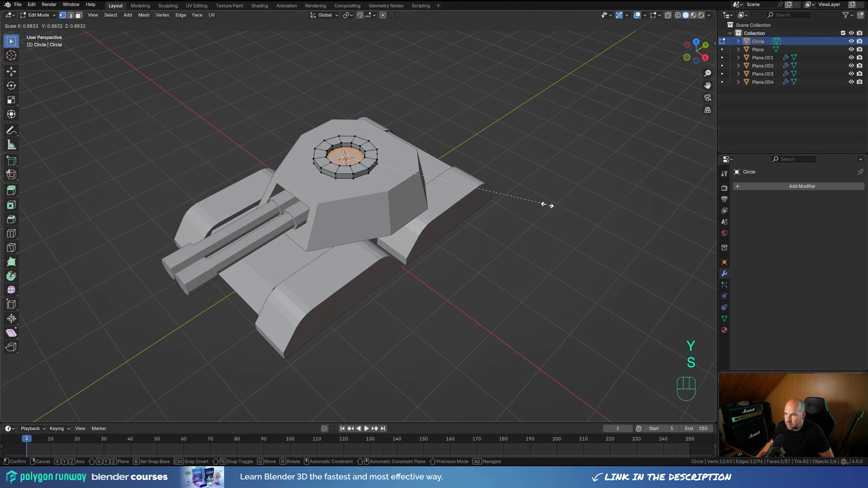
{"action": "left_click", "coordinate": [546, 204]}
{"action": "key", "text": "e"}
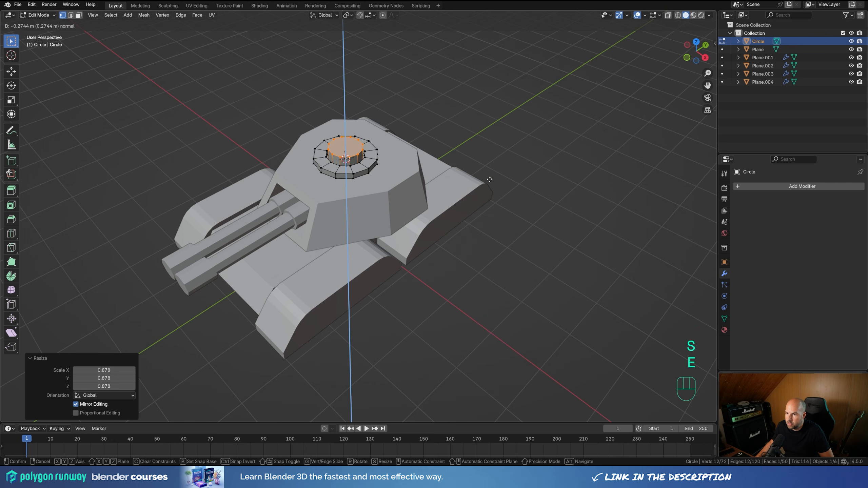
{"action": "left_click", "coordinate": [489, 181]}
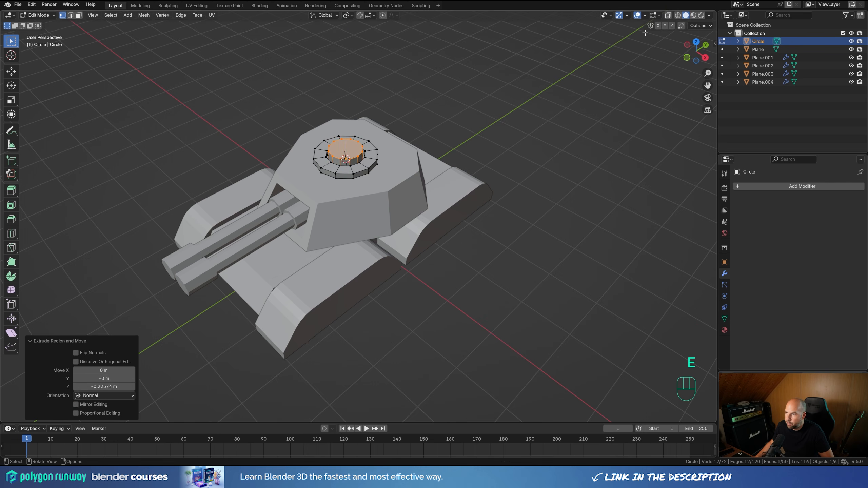
- Select the hidden bottom face of the central plug with X-ray and delete it, restoring solid display
{"action": "left_click", "coordinate": [668, 15]}
{"action": "left_click", "coordinate": [78, 15]}
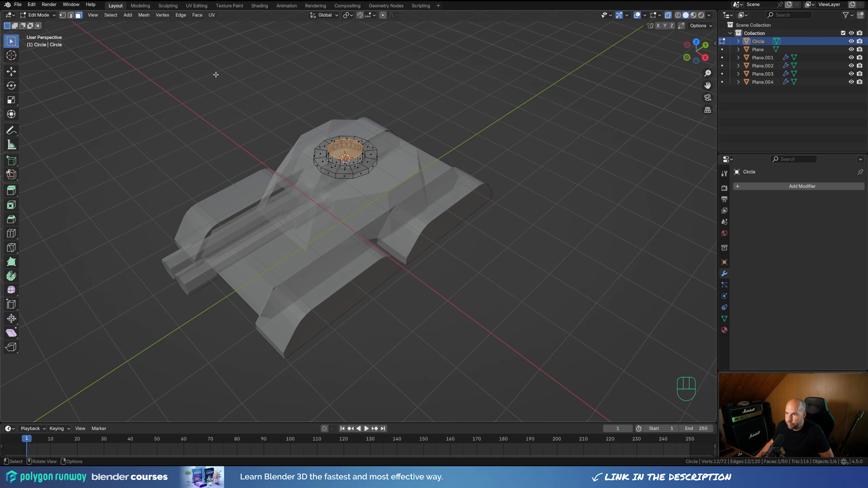
{"action": "middle_click_drag", "start_coordinate": [331, 157], "coordinate": [440, 145]}
{"action": "scroll", "coordinate": [331, 148], "scroll_direction": "up", "scroll_amount": 3}
{"action": "left_click", "coordinate": [361, 115]}
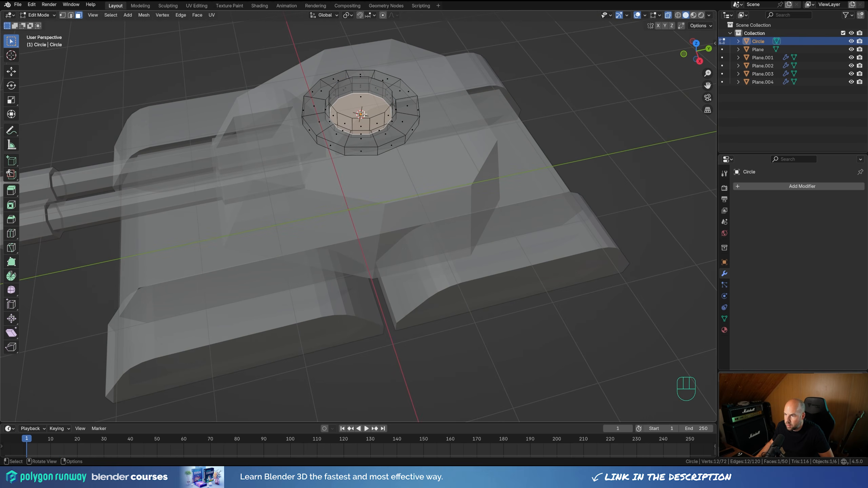
{"action": "key", "text": "x"}
{"action": "left_click", "coordinate": [464, 147]}
{"action": "middle_click_drag", "start_coordinate": [465, 147], "coordinate": [384, 141]}
{"action": "scroll", "coordinate": [384, 141], "scroll_direction": "down", "scroll_amount": 5}
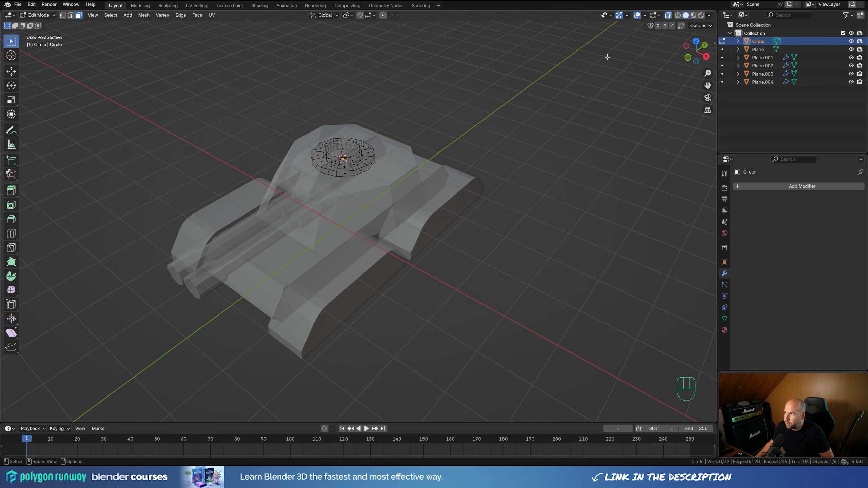
{"action": "left_click", "coordinate": [668, 16]}
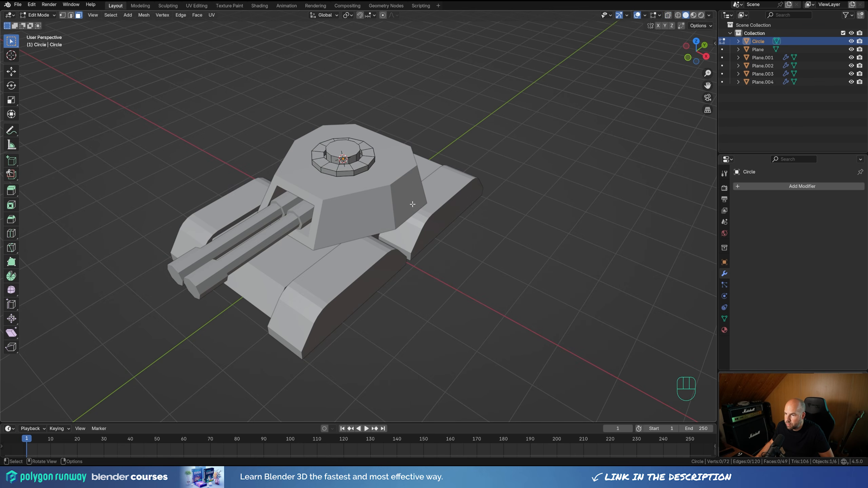
- Select the outer edges of the turret roof and separate them into their own object
{"action": "middle_click_drag", "start_coordinate": [413, 204], "coordinate": [367, 194]}
{"action": "key", "text": "Tab"}
{"action": "left_click", "coordinate": [400, 184]}
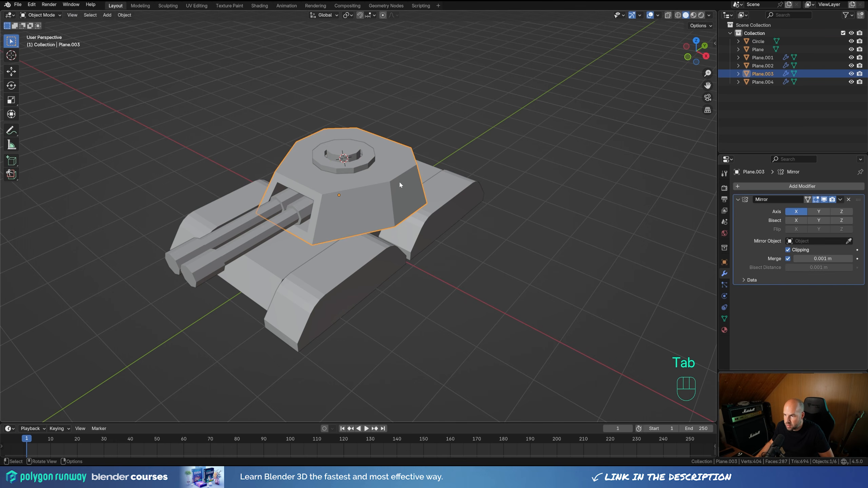
{"action": "key", "text": "Tab"}
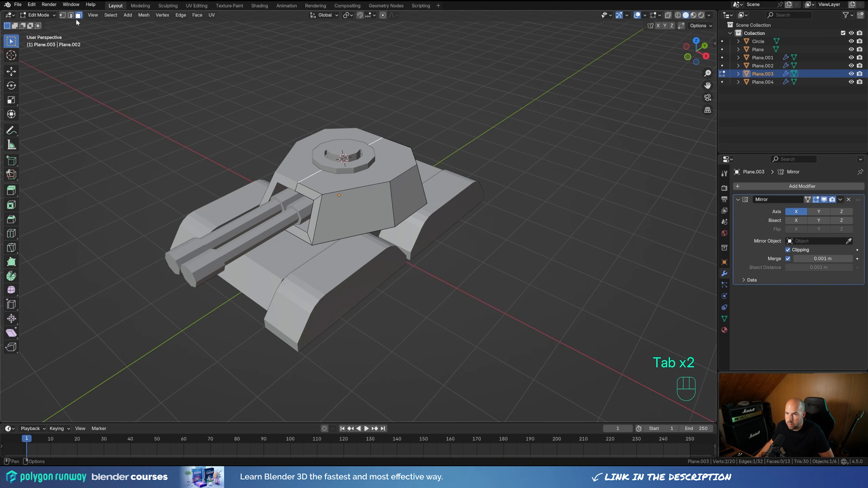
{"action": "key", "text": "2"}
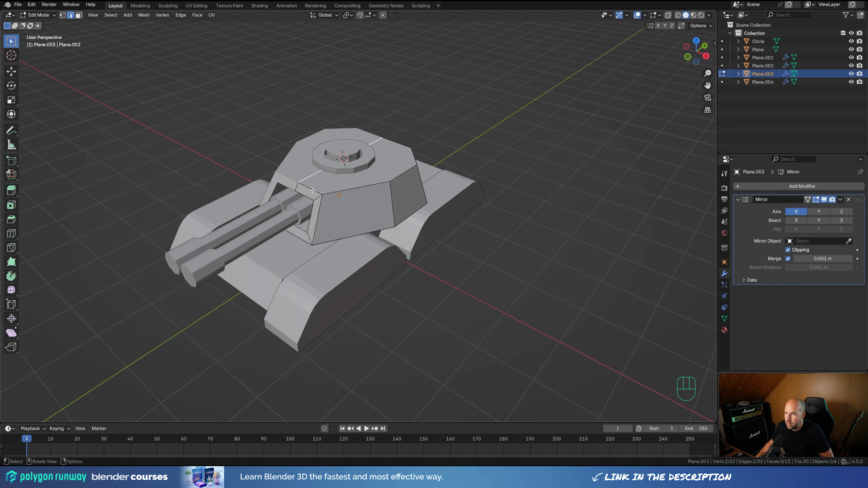
{"action": "left_click", "coordinate": [312, 191]}
{"action": "left_click", "coordinate": [359, 190], "text": "shift"}
{"action": "left_click", "coordinate": [403, 176], "text": "shift"}
{"action": "left_click", "coordinate": [410, 156], "text": "shift"}
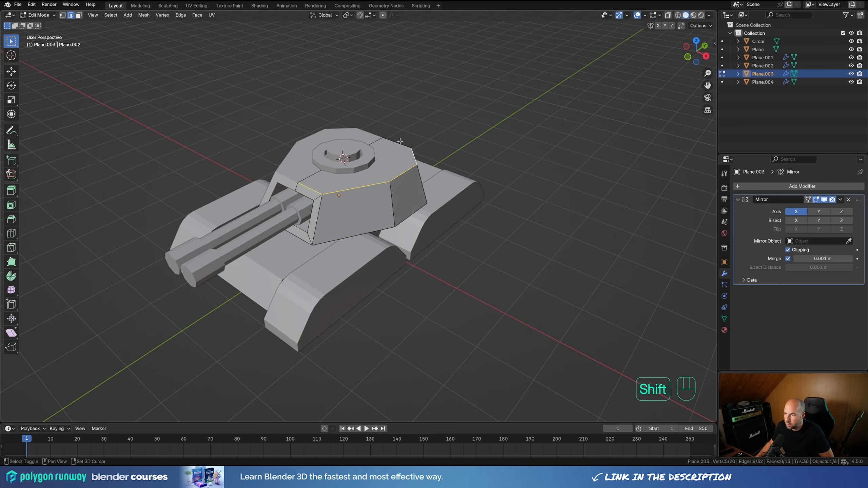
{"action": "left_click", "coordinate": [400, 141], "text": "shift"}
{"action": "key", "text": "p"}
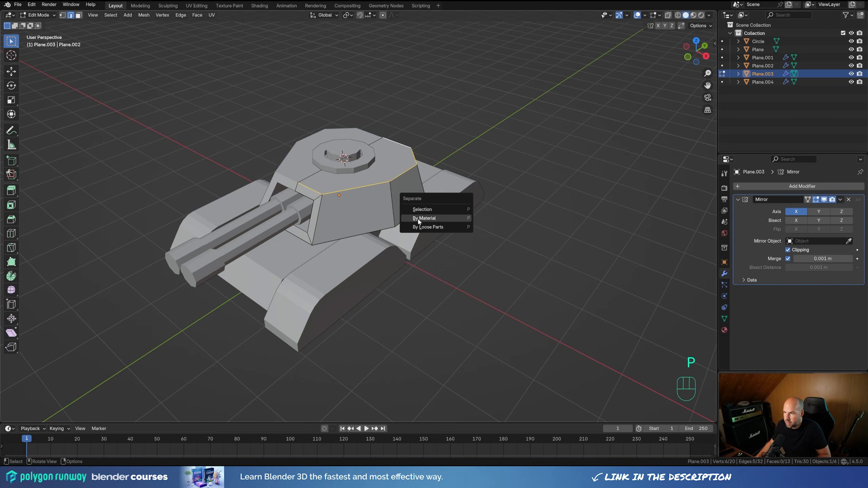
{"action": "left_click", "coordinate": [430, 209]}
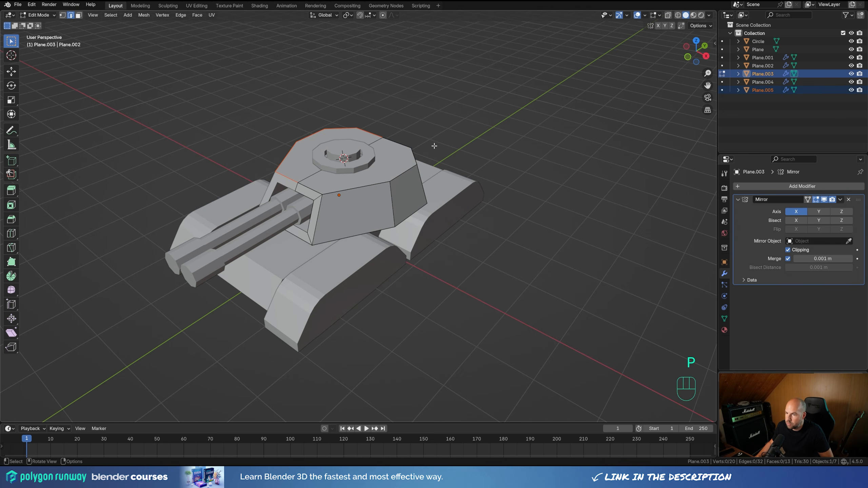
{"action": "key", "text": "Tab"}
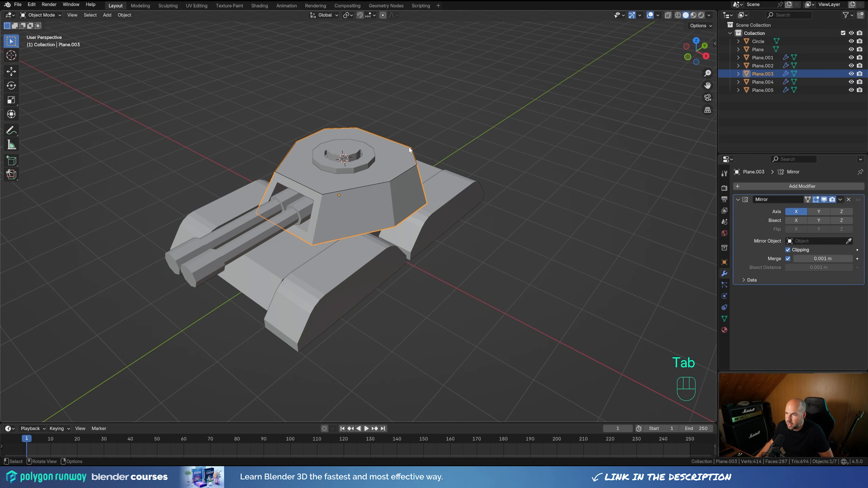
- Extrude all the separated roof edges about 0.147 m upward along Z
{"action": "left_click", "coordinate": [409, 149]}
{"action": "key", "text": "Tab"}
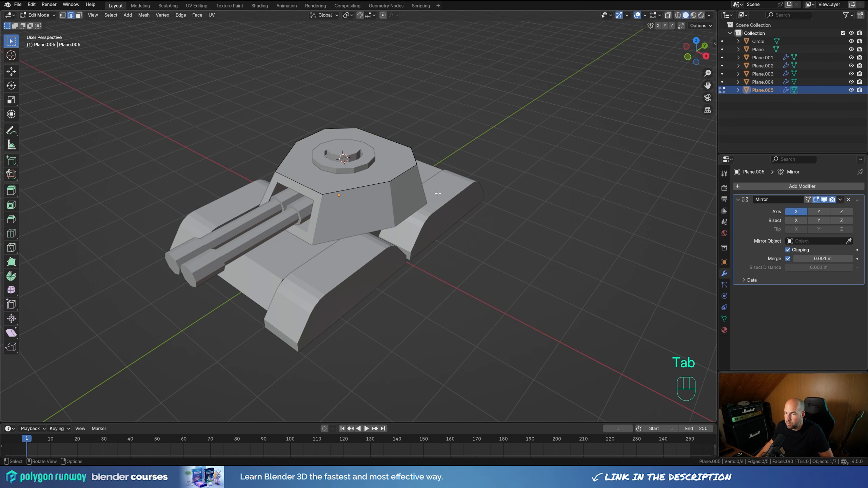
{"action": "key", "text": "a"}
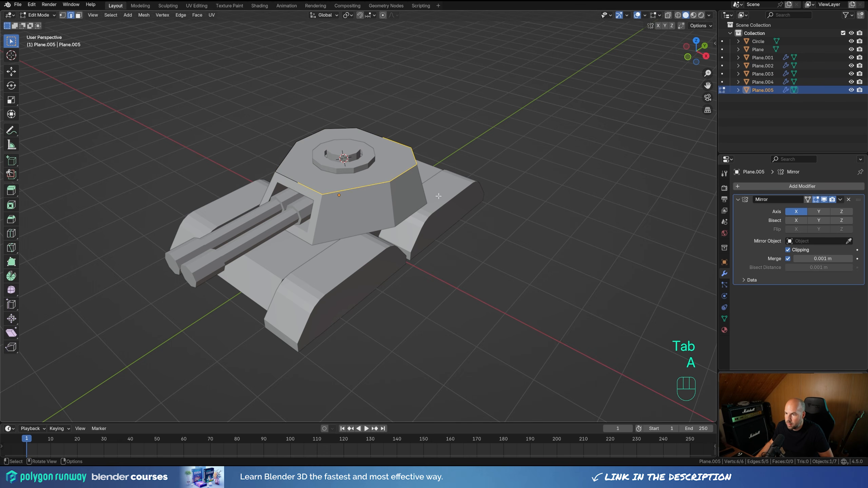
{"action": "key", "text": "e"}
{"action": "key", "text": "z"}
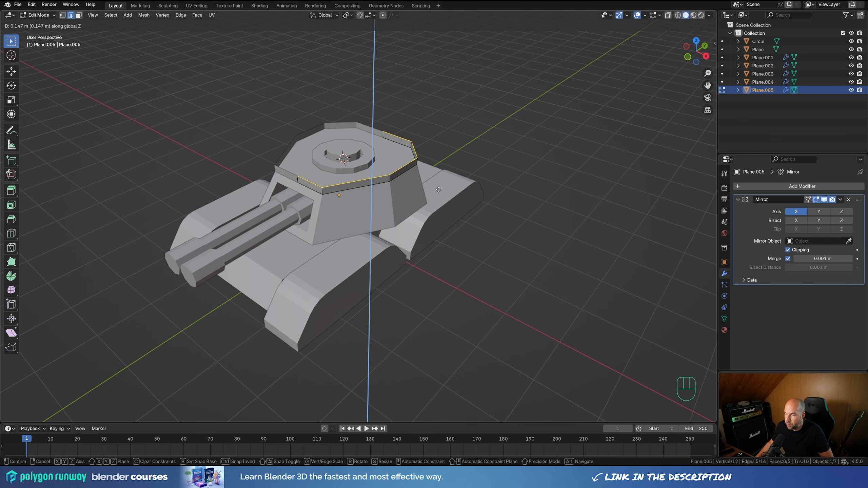
{"action": "left_click", "coordinate": [439, 190]}
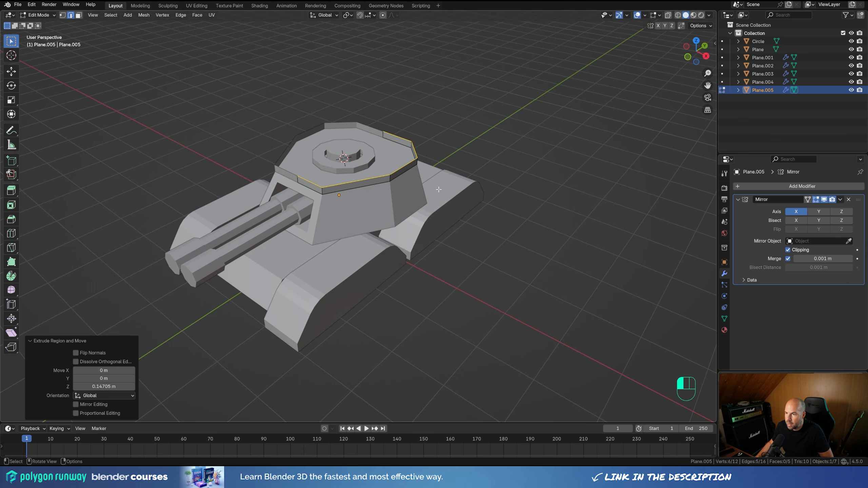
- Turn on the Face Orientation overlay and recalculate the normals of the extruded roof strip
{"action": "left_click", "coordinate": [645, 15]}
{"action": "left_click", "coordinate": [596, 169]}
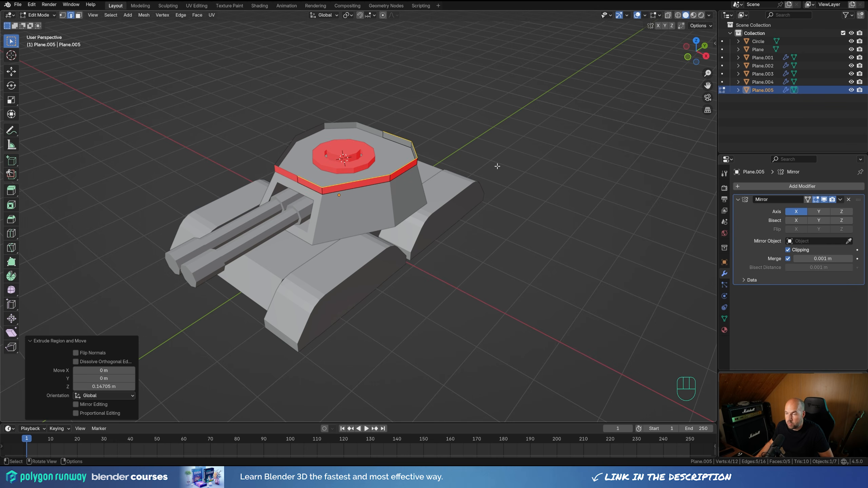
{"action": "key", "text": "a"}
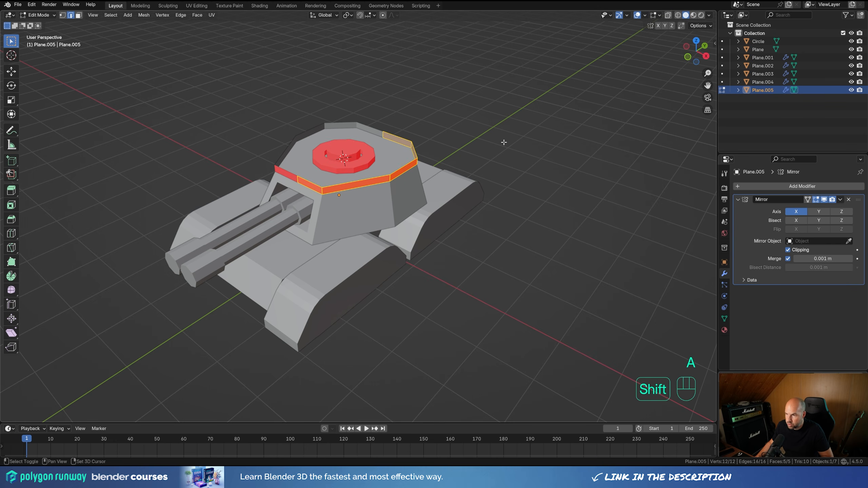
{"action": "key", "text": "shift+n"}
- Shrink the roof strip inward along its normals by about 0.109 m with even thickness
{"action": "key", "text": "alt+s"}
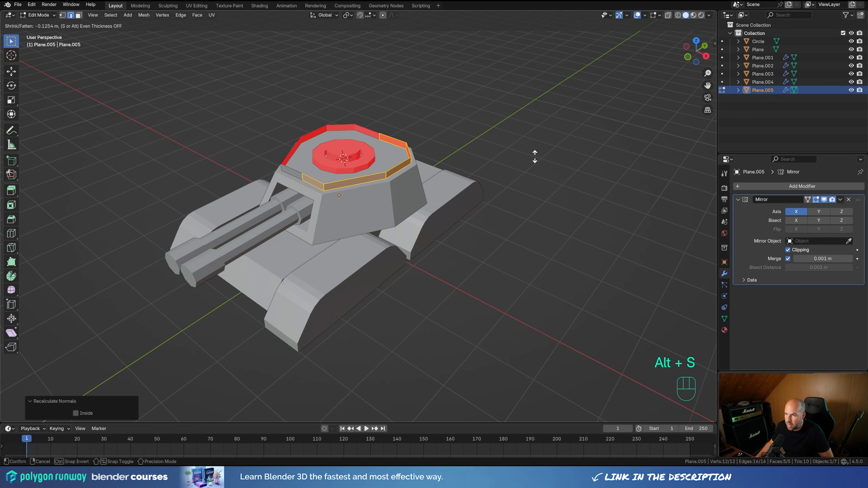
{"action": "key", "text": "s"}
{"action": "key", "text": "shift"}
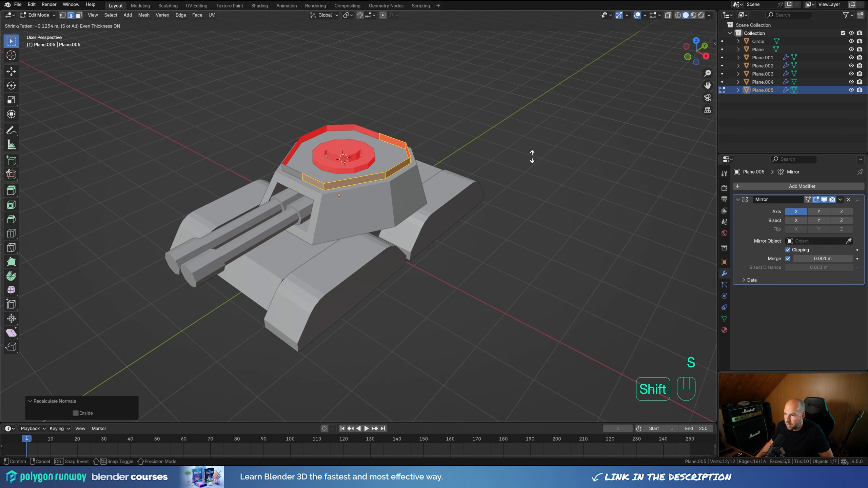
{"action": "left_click", "coordinate": [533, 152], "text": "shift"}
- Extrude the strip's faces along their normals by about -0.154 m with even offset to form a thick rim
{"action": "middle_click_drag", "start_coordinate": [466, 147], "coordinate": [471, 159], "text": "shift"}
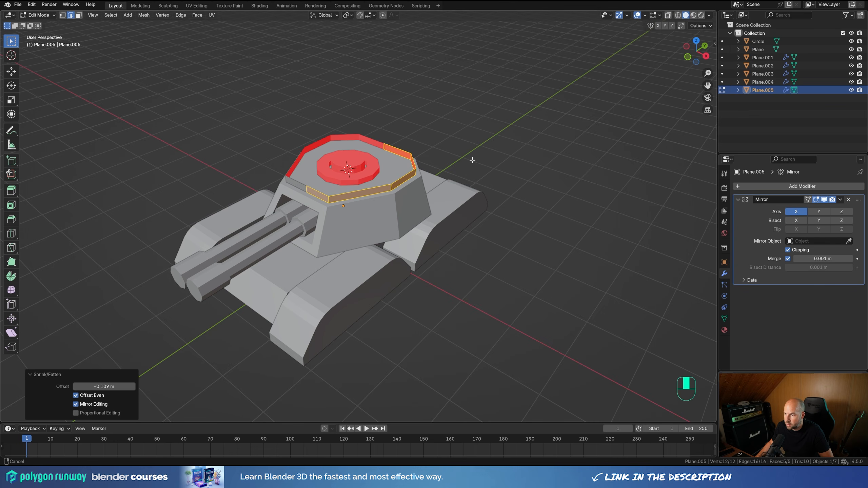
{"action": "key", "text": "alt+e"}
{"action": "left_click", "coordinate": [473, 158]}
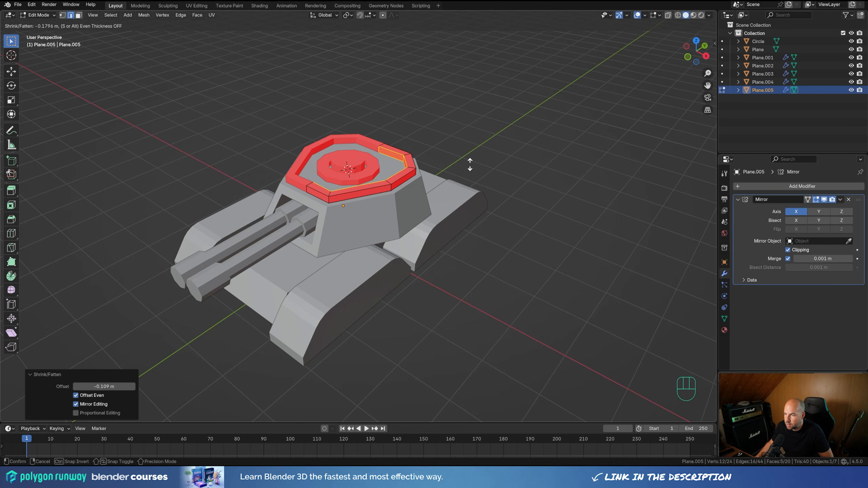
{"action": "key", "text": "s"}
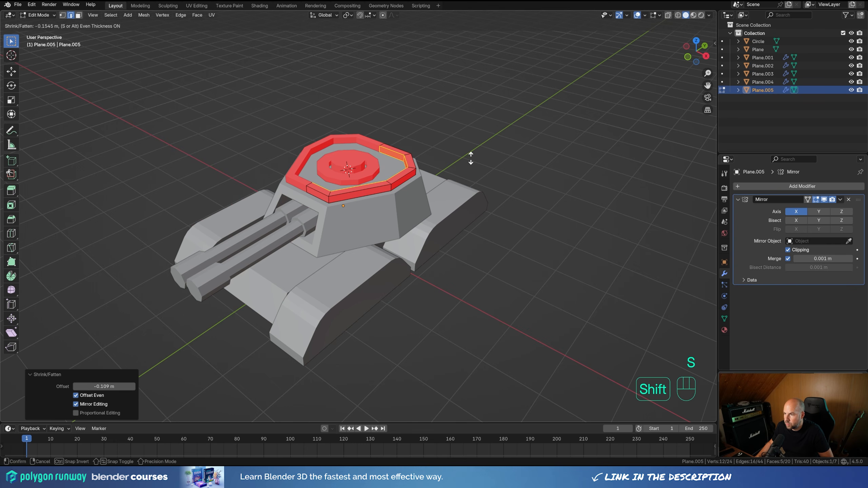
{"action": "left_click", "coordinate": [471, 159]}
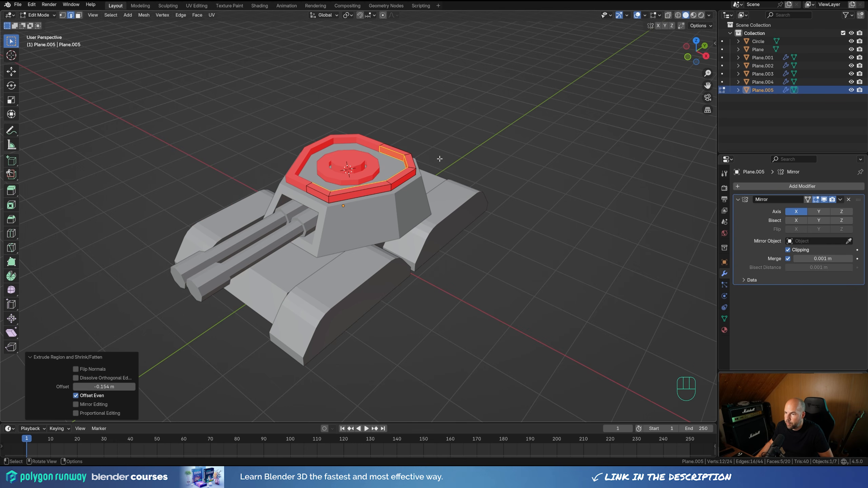
- Select the hidden bottom face loop of the roof rim with X-ray and delete it, restoring solid display
{"action": "key", "text": "3"}
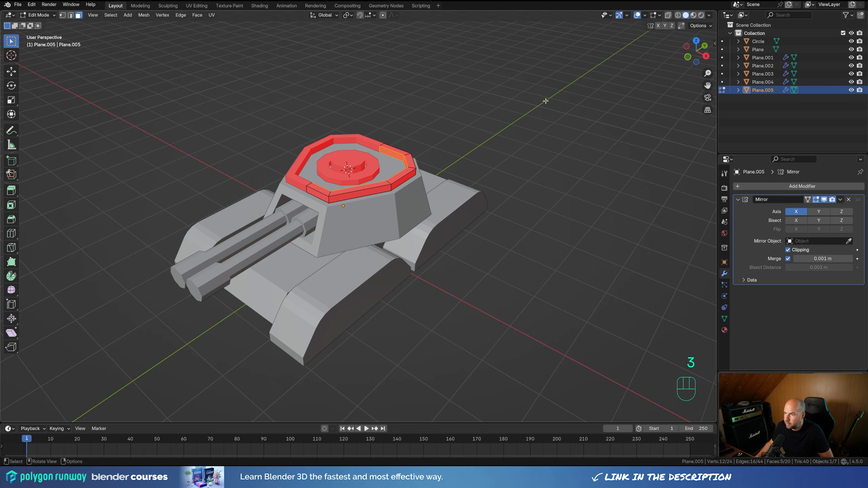
{"action": "left_click", "coordinate": [668, 15]}
{"action": "left_click", "coordinate": [410, 172], "text": "alt"}
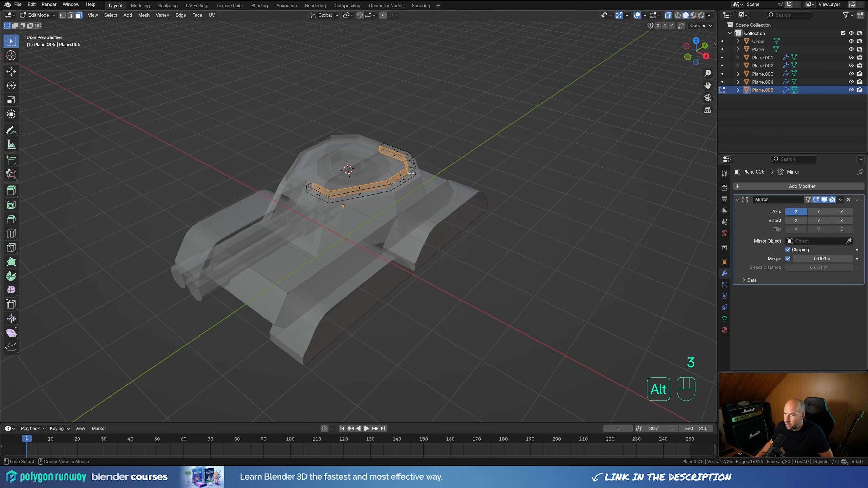
{"action": "left_click", "coordinate": [405, 175], "text": "alt"}
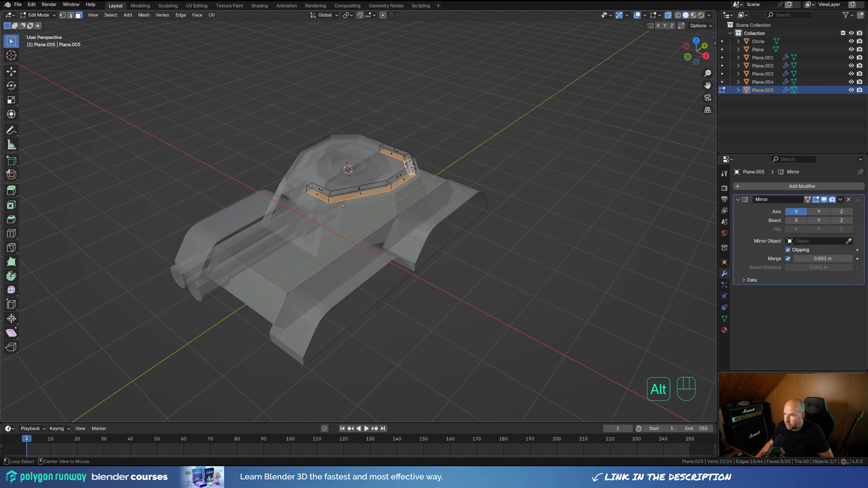
{"action": "key", "text": "x"}
{"action": "left_click", "coordinate": [477, 213]}
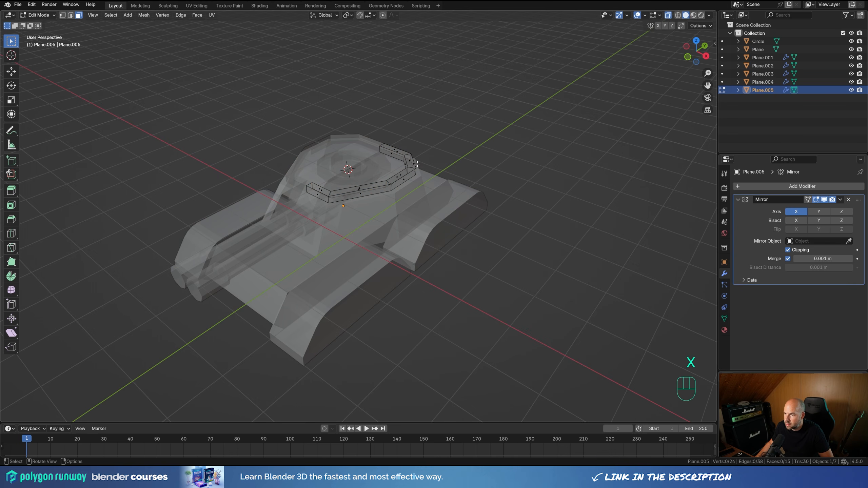
{"action": "left_click", "coordinate": [668, 15]}
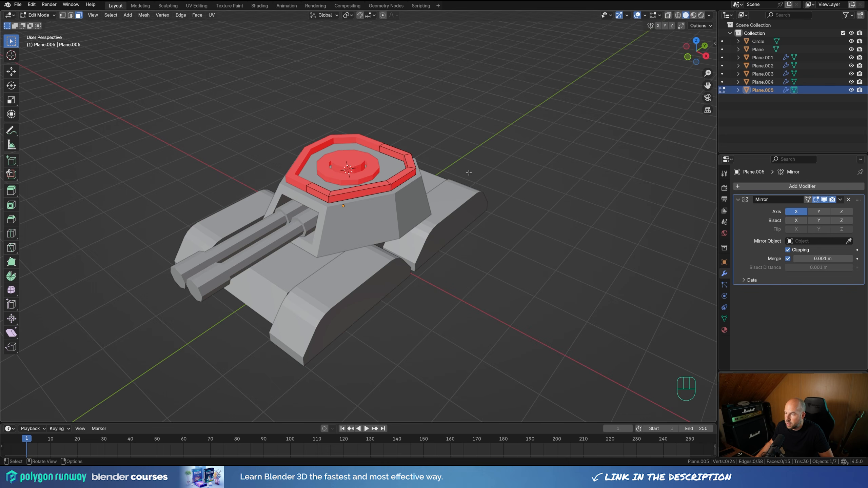
- Recalculate the normals of all faces on the roof rim and on the round hatch
{"action": "key", "text": "a"}
{"action": "key", "text": "a"}
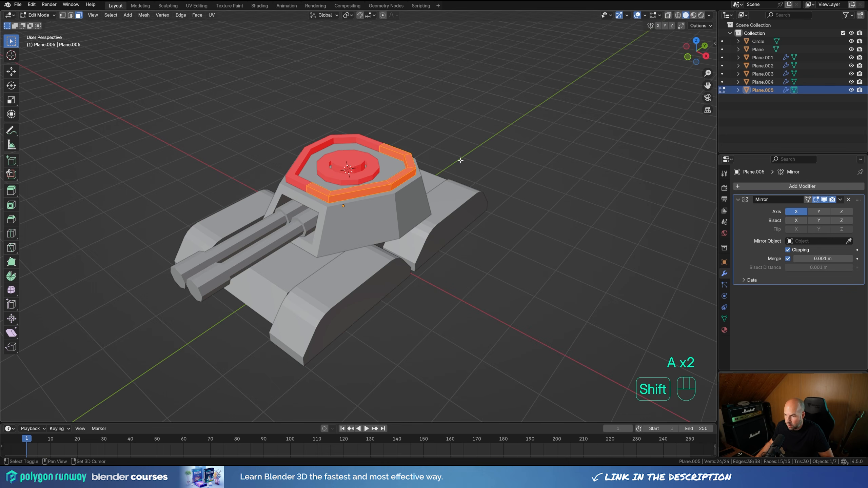
{"action": "key", "text": "shift+n"}
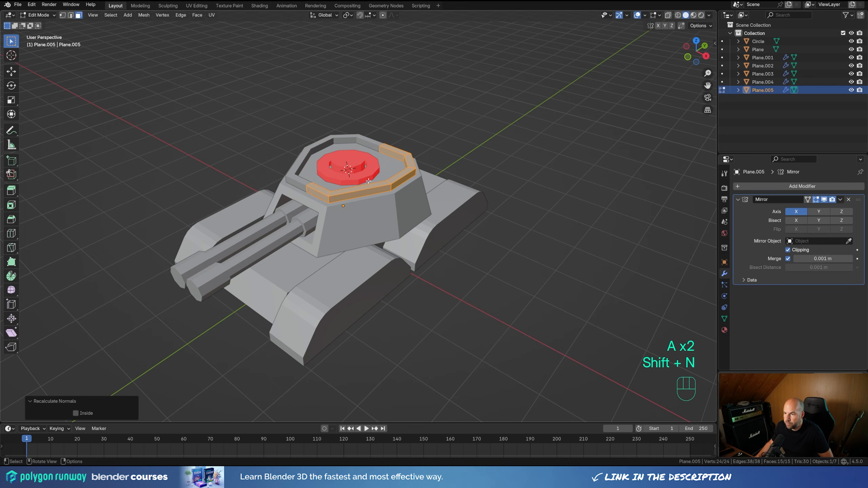
{"action": "key", "text": "Tab"}
{"action": "left_click", "coordinate": [363, 163]}
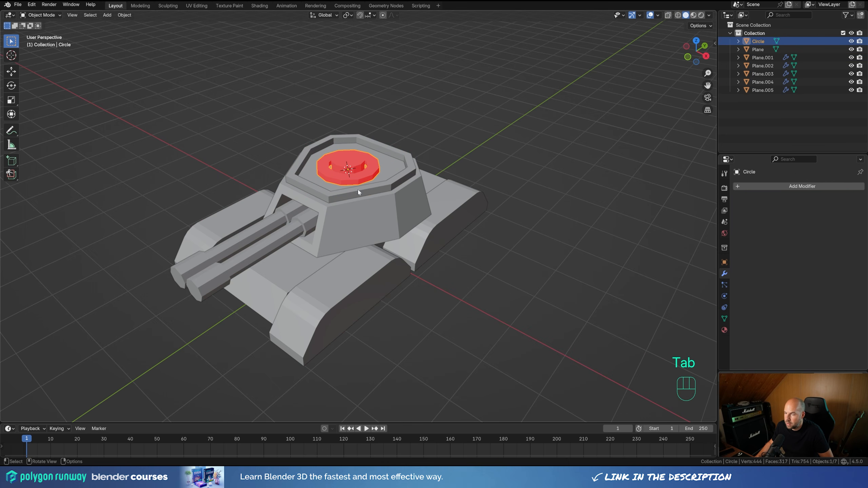
{"action": "key", "text": "Tab"}
{"action": "key", "text": "a"}
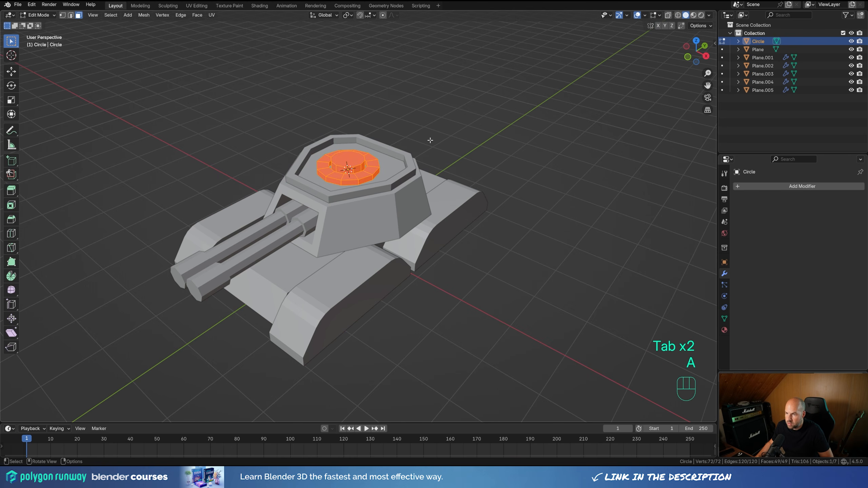
{"action": "key", "text": "shift+n"}
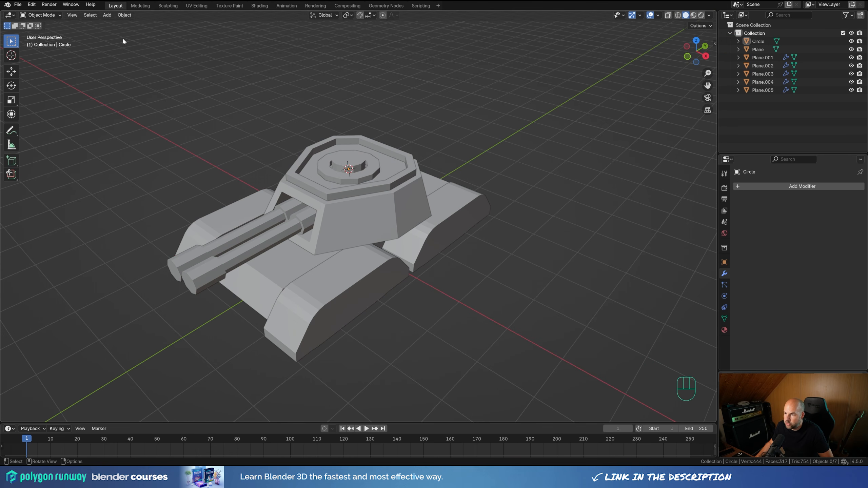
- Convert all the tank parts to meshes and join them into one object with the hull as the active object
{"action": "left_click_drag", "start_coordinate": [126, 44], "coordinate": [555, 350]}
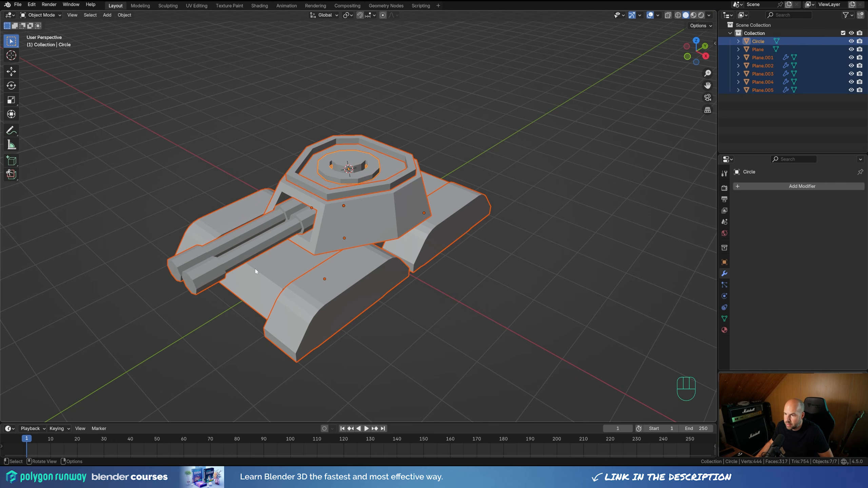
{"action": "left_click", "coordinate": [279, 271], "text": "shift"}
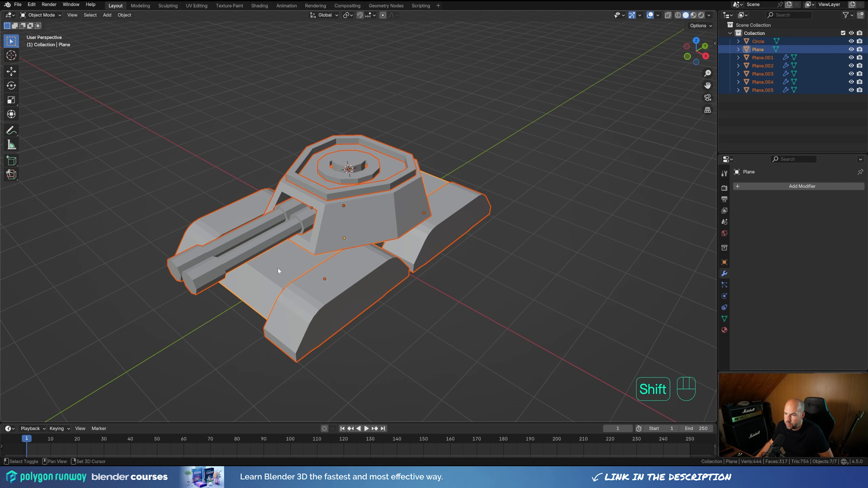
{"action": "right_click", "coordinate": [375, 231]}
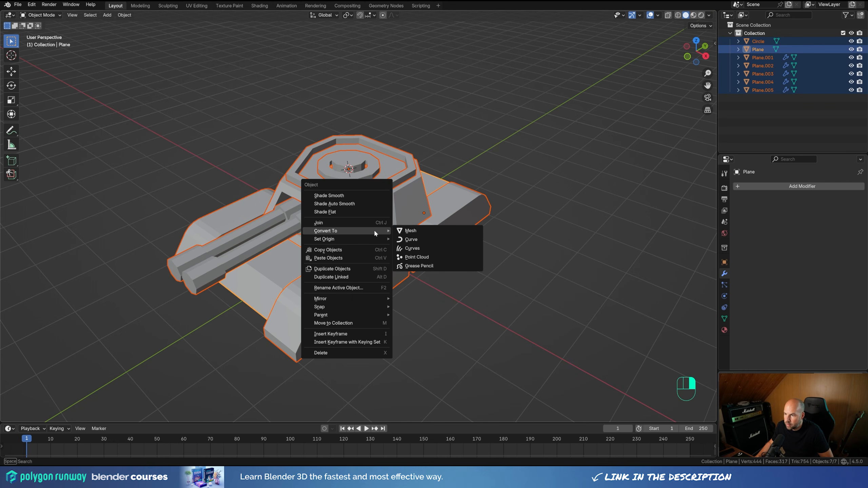
{"action": "left_click", "coordinate": [410, 231]}
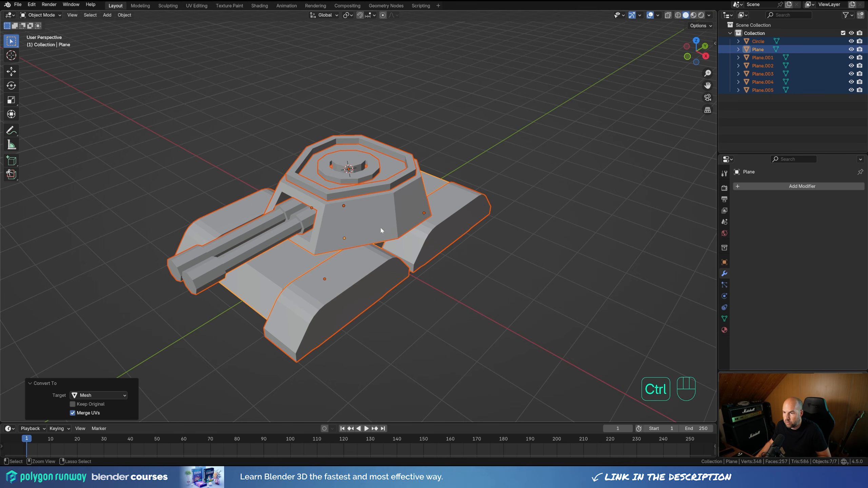
{"action": "key", "text": "ctrl+j"}
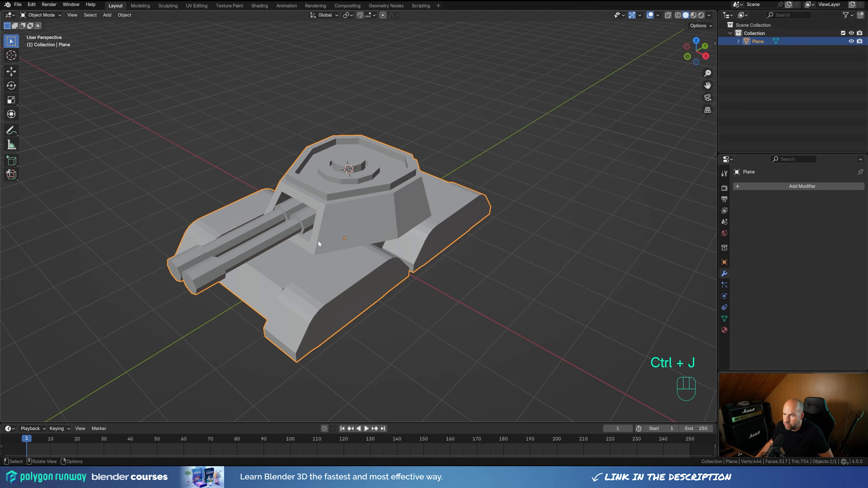
- Add a Bevel modifier with 2 segments to the joined tank mesh
{"action": "middle_click_drag", "start_coordinate": [319, 242], "coordinate": [425, 270]}
{"action": "key", "text": "Tab"}
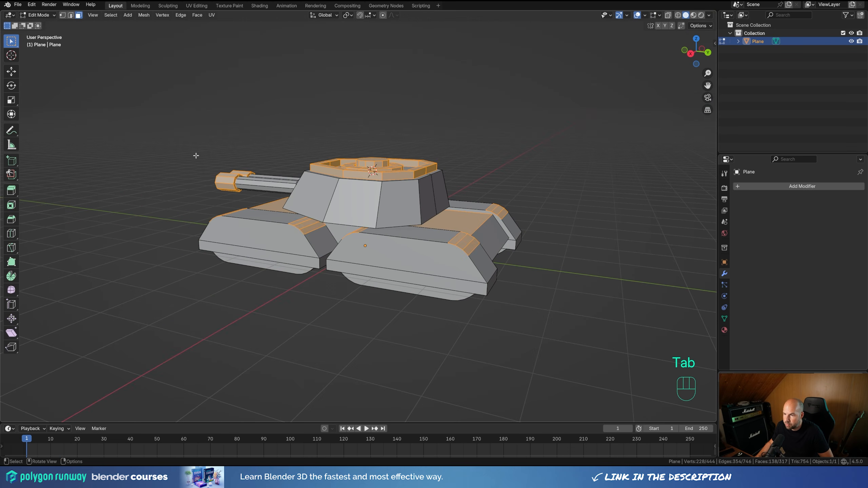
{"action": "middle_click_drag", "start_coordinate": [212, 246], "coordinate": [332, 243]}
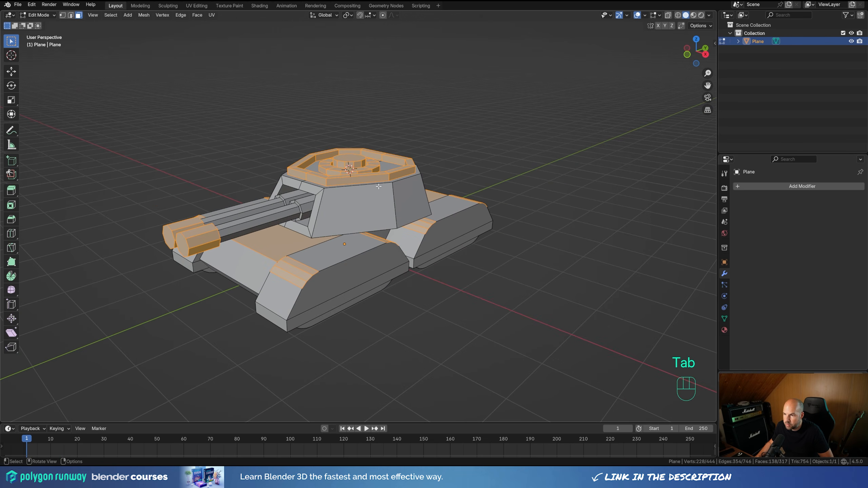
{"action": "key", "text": "Tab"}
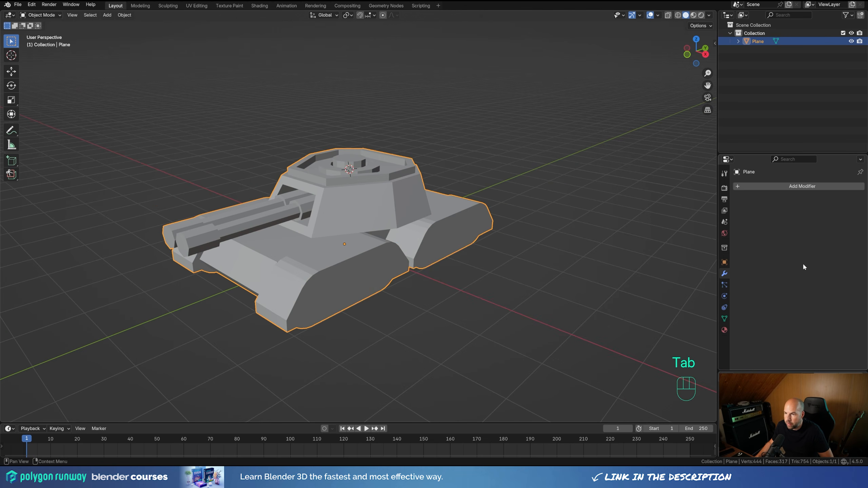
{"action": "middle_click_drag", "start_coordinate": [371, 197], "coordinate": [420, 229]}
{"action": "left_click", "coordinate": [766, 187]}
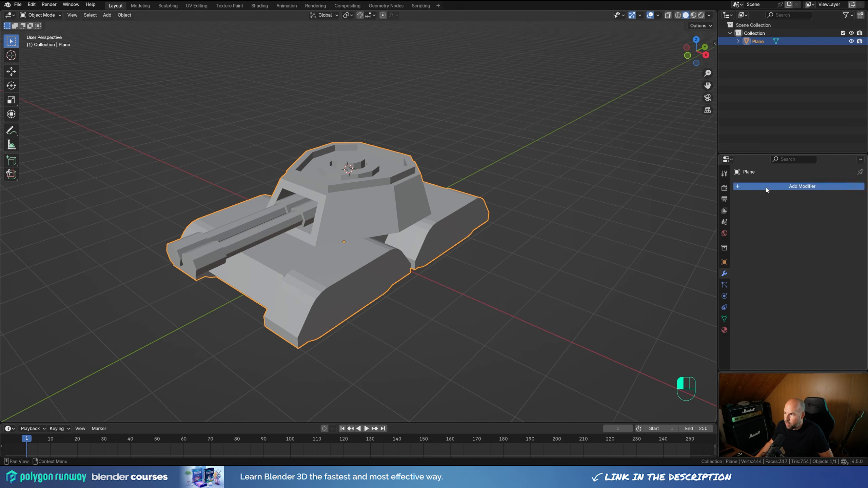
{"action": "mouse_move", "coordinate": [765, 187]}
{"action": "left_click", "coordinate": [801, 195]}
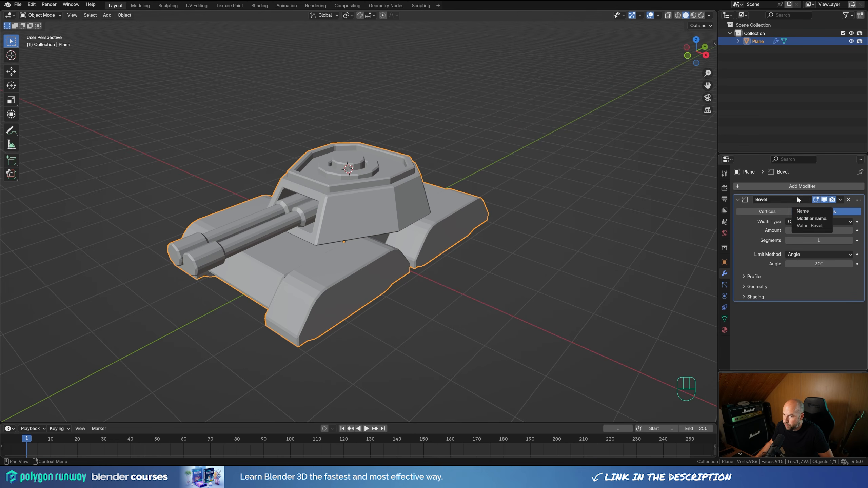
{"action": "left_click", "coordinate": [851, 241]}
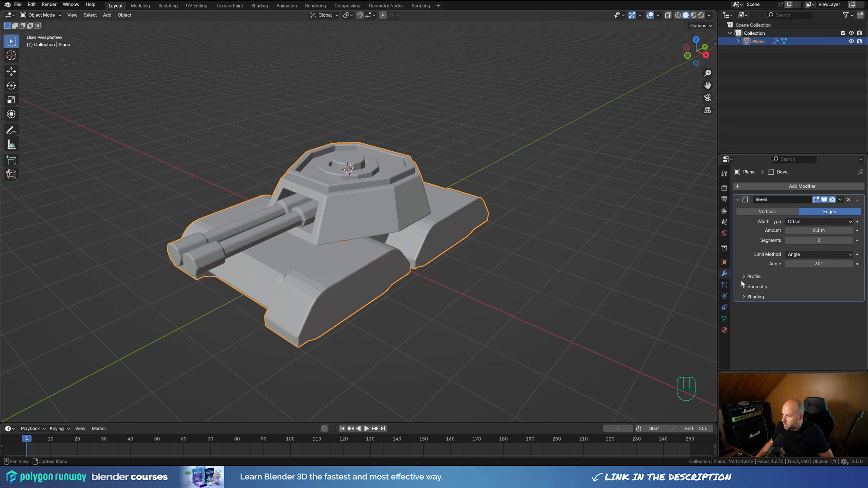
- Set the bevel's outer miter to Arc and enable Harden Normals in its shading options
{"action": "left_click", "coordinate": [754, 287]}
{"action": "left_click", "coordinate": [797, 298]}
{"action": "left_click", "coordinate": [799, 326]}
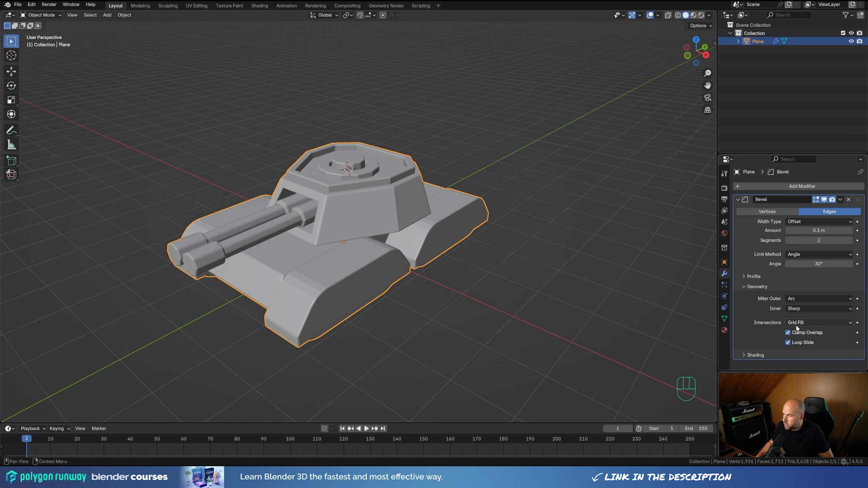
{"action": "left_click", "coordinate": [756, 355]}
{"action": "scroll", "coordinate": [793, 338], "scroll_direction": "down", "scroll_amount": 3}
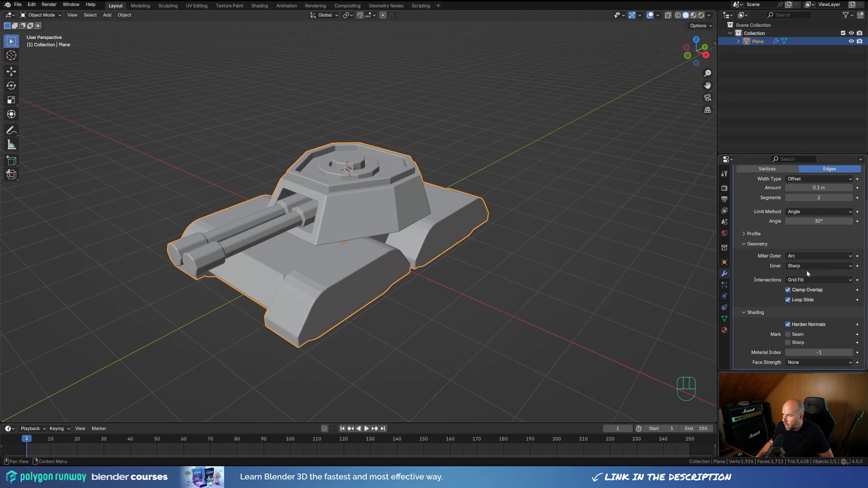
- Disable the bevel's Clamp Overlap and reduce its amount to 0.049 m
{"action": "left_click", "coordinate": [792, 290]}
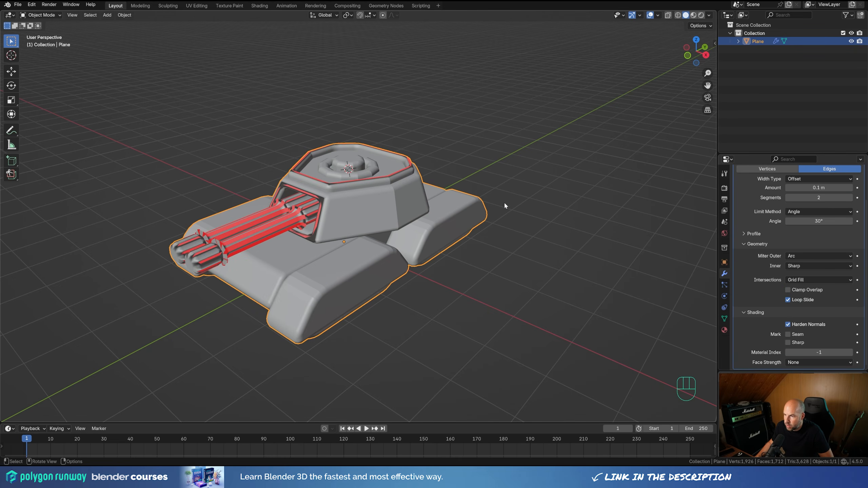
{"action": "middle_click_drag", "start_coordinate": [424, 209], "coordinate": [433, 226]}
{"action": "scroll", "coordinate": [434, 226], "scroll_direction": "up", "scroll_amount": 1}
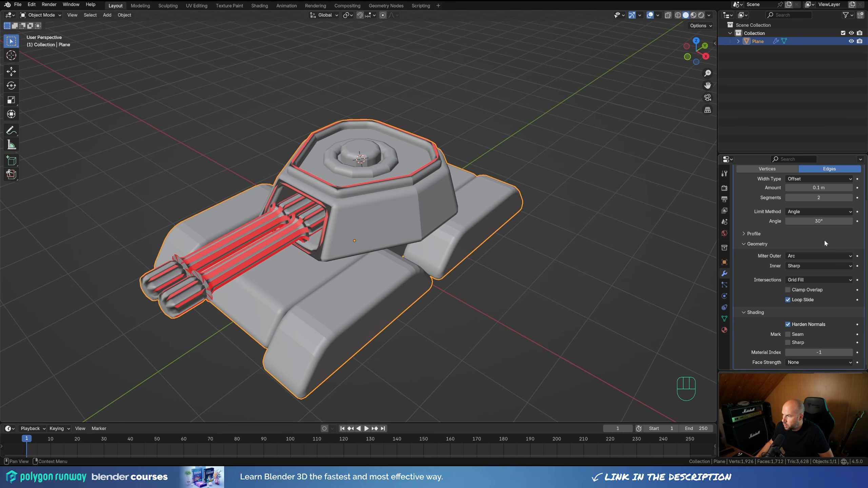
{"action": "scroll", "coordinate": [813, 218], "scroll_direction": "up", "scroll_amount": 1}
{"action": "scroll", "coordinate": [812, 218], "scroll_direction": "up", "scroll_amount": 1}
{"action": "left_click_drag", "start_coordinate": [812, 219], "coordinate": [802, 220], "text": "shift"}
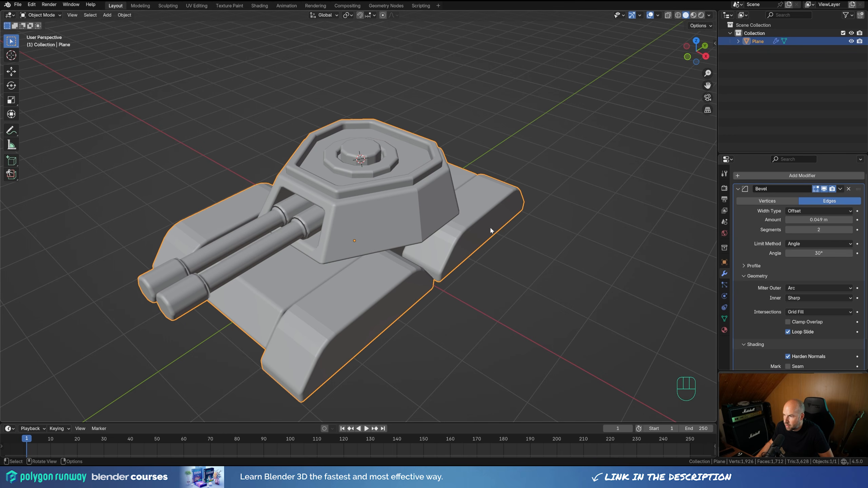
- Shade the tank smooth with sharp edges kept
{"action": "right_click", "coordinate": [490, 227]}
{"action": "left_click", "coordinate": [451, 201]}
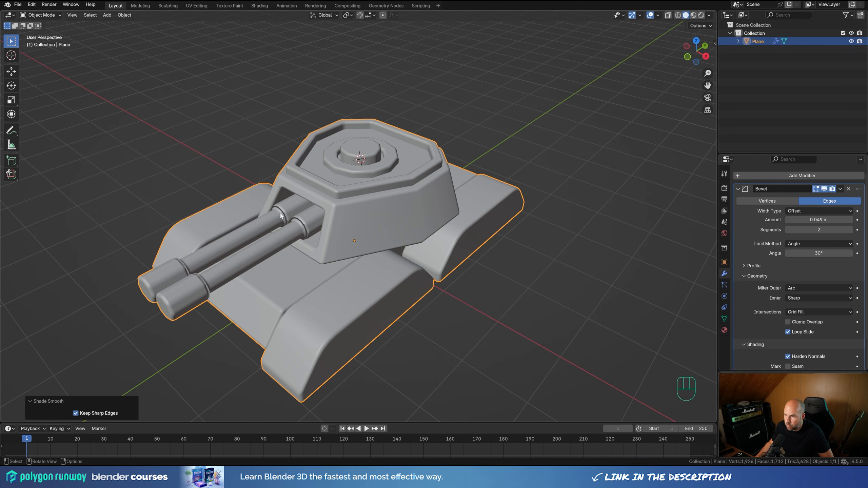
{"action": "middle_click_drag", "start_coordinate": [291, 218], "coordinate": [346, 199]}
{"action": "scroll", "coordinate": [346, 199], "scroll_direction": "up", "scroll_amount": 3}
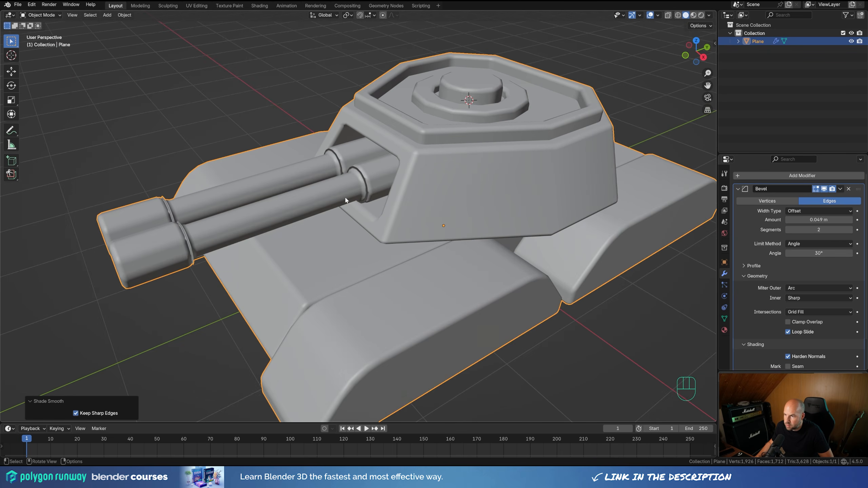
- With X-ray on, rip the four inner edge loops at the barrels' diameter steps in place, restoring solid display and Object Mode
{"action": "key", "text": "Tab"}
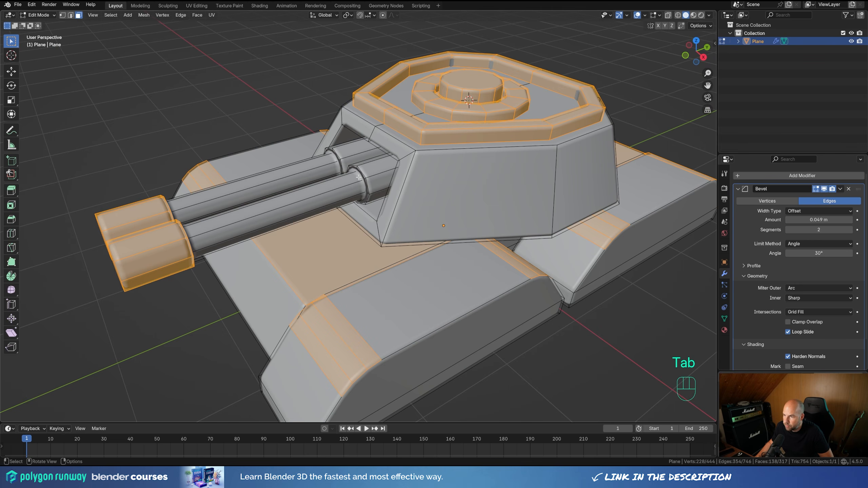
{"action": "left_click", "coordinate": [668, 15]}
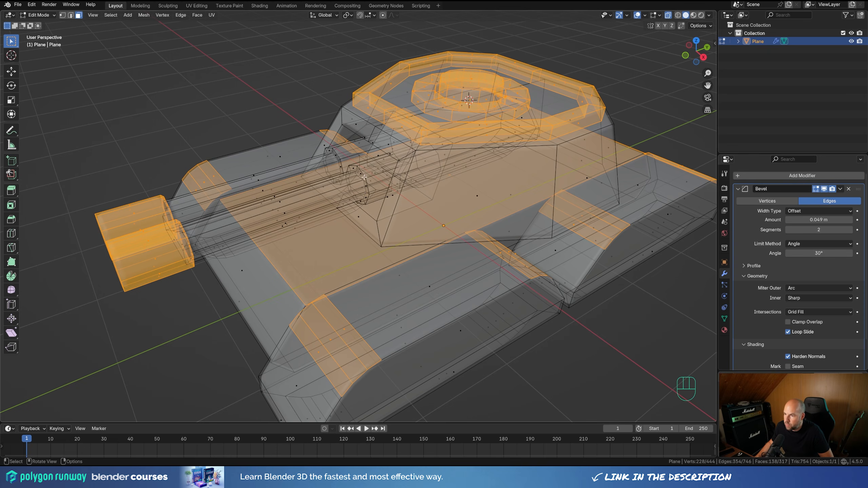
{"action": "key", "text": "2"}
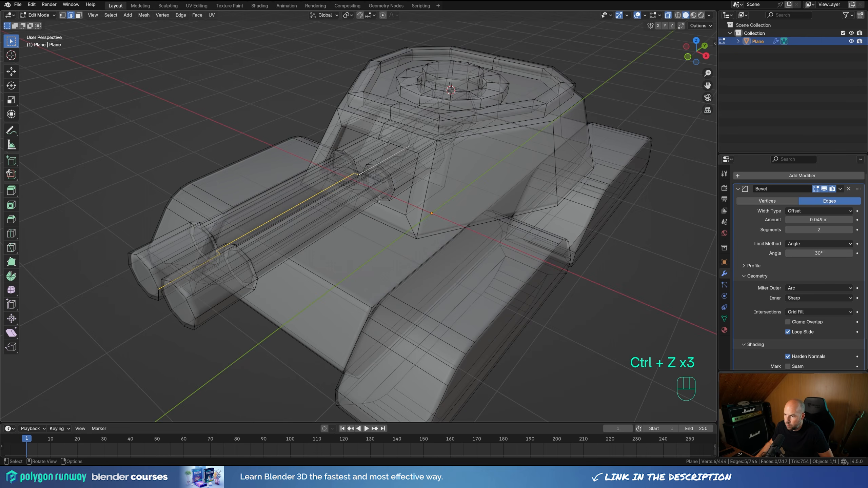
{"action": "scroll", "coordinate": [379, 199], "scroll_direction": "up", "scroll_amount": 4}
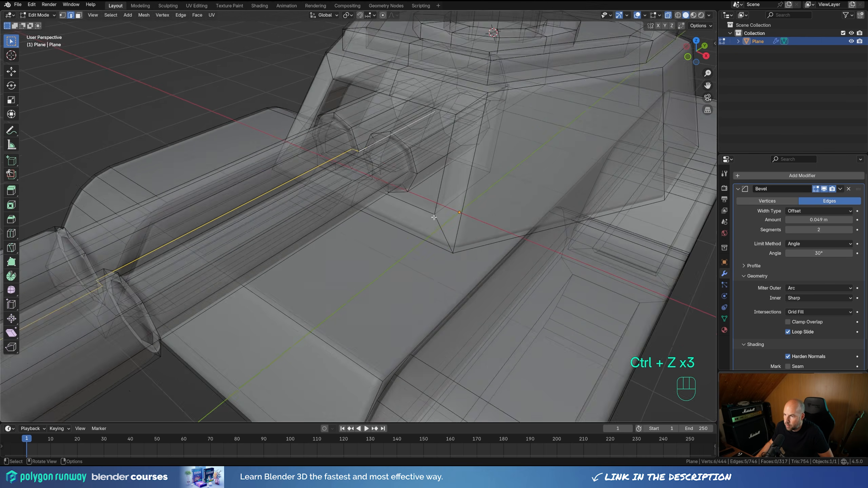
{"action": "middle_click_drag", "start_coordinate": [457, 190], "coordinate": [443, 220], "text": "shift"}
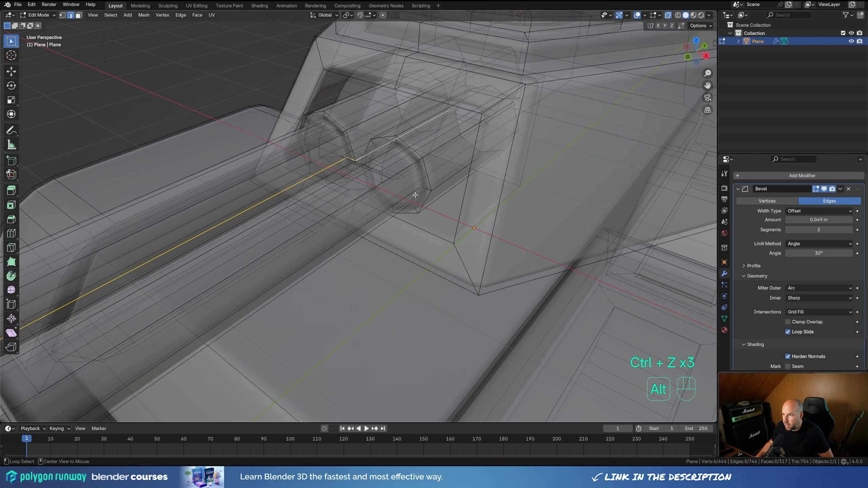
{"action": "left_click", "coordinate": [415, 195], "text": "alt"}
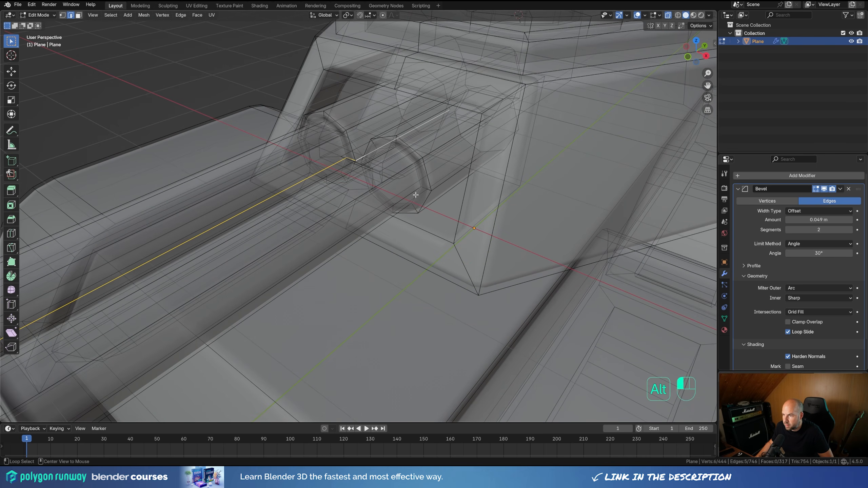
{"action": "left_click", "coordinate": [344, 163], "text": "alt+shift"}
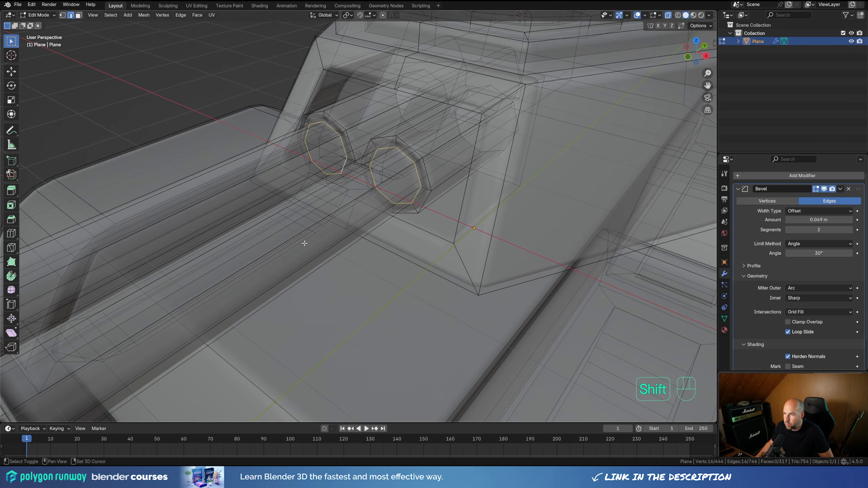
{"action": "middle_click_drag", "start_coordinate": [197, 275], "coordinate": [343, 187], "text": "shift"}
{"action": "left_click", "coordinate": [324, 252], "text": "alt+shift"}
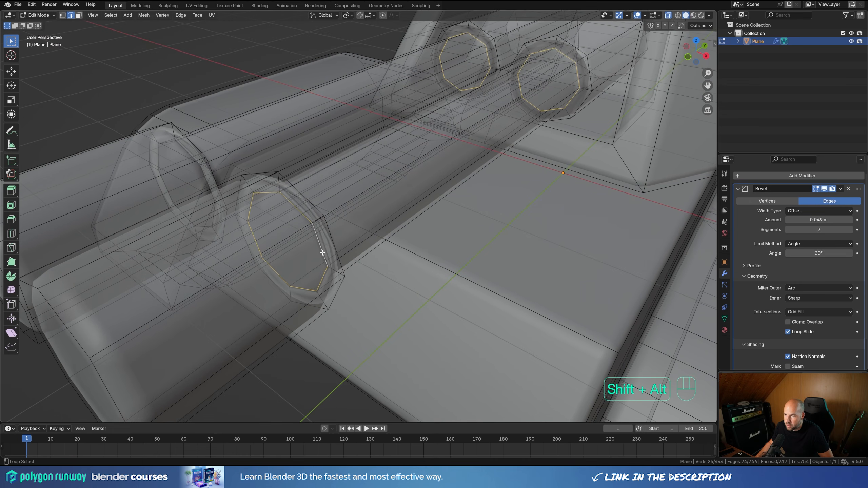
{"action": "left_click", "coordinate": [192, 154], "text": "alt+shift"}
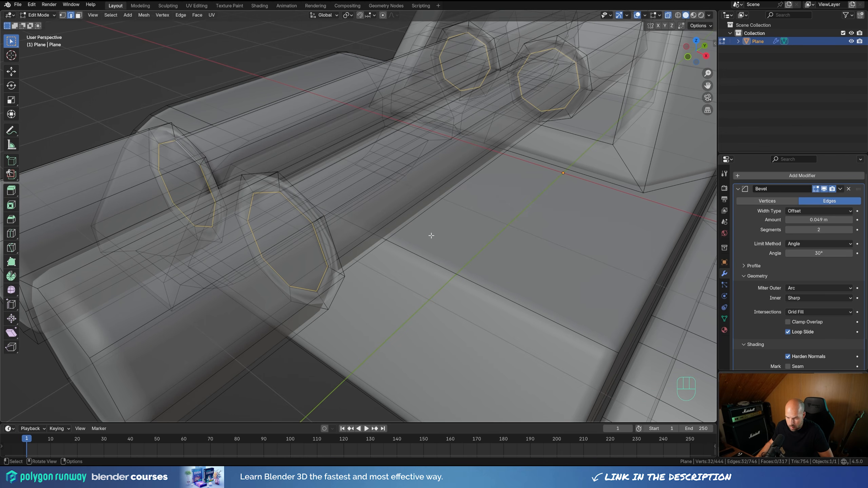
{"action": "key", "text": "v"}
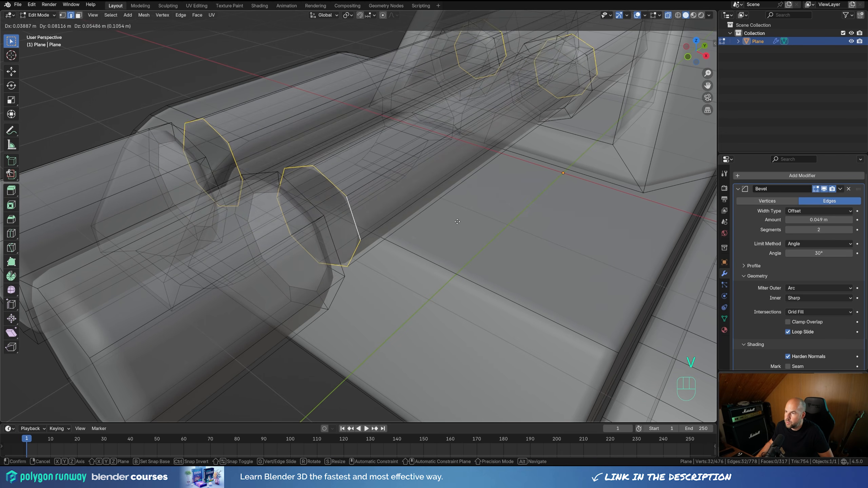
{"action": "right_click", "coordinate": [479, 213]}
{"action": "scroll", "coordinate": [495, 182], "scroll_direction": "down", "scroll_amount": 6}
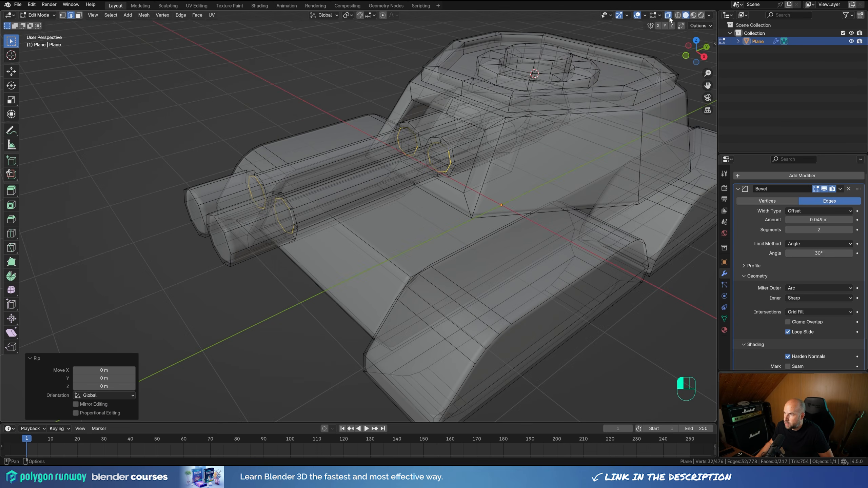
{"action": "key", "text": "alt+z"}
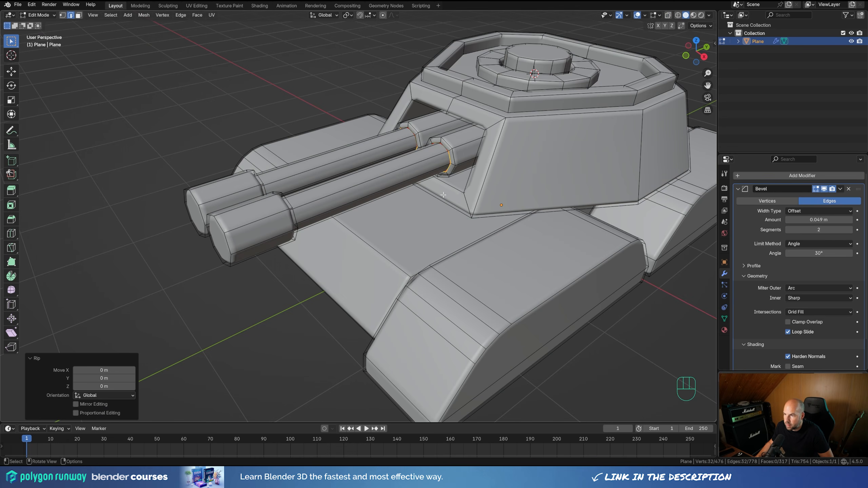
{"action": "key", "text": "Tab"}
- Set the bevel's limit angle to 50° and check the tank's edges
{"action": "middle_click_drag", "start_coordinate": [426, 213], "coordinate": [480, 186], "text": "shift"}
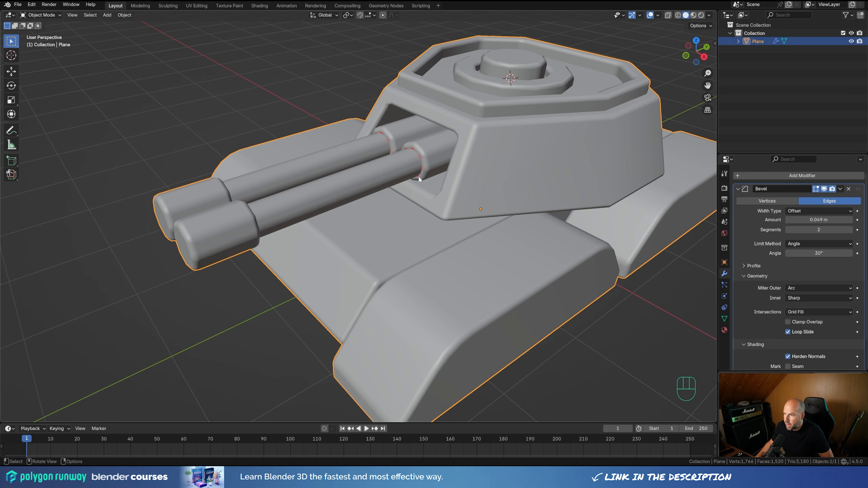
{"action": "middle_click_drag", "start_coordinate": [420, 159], "coordinate": [460, 139]}
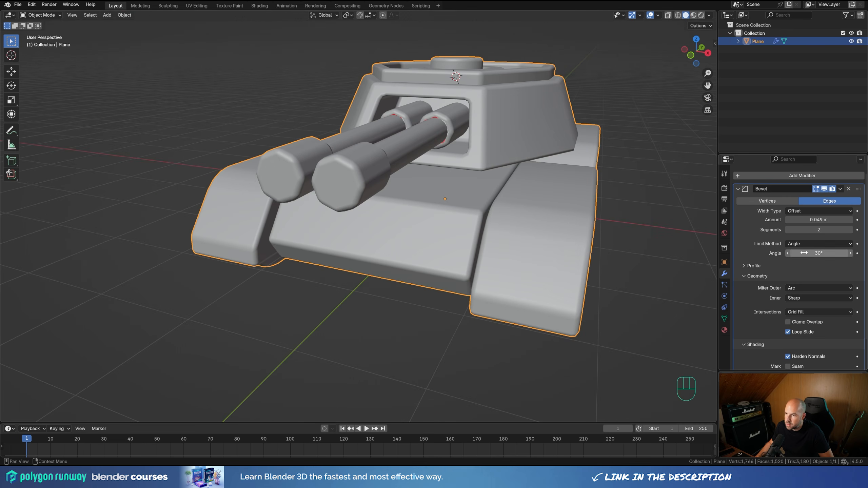
{"action": "left_click", "coordinate": [794, 253]}
{"action": "type", "text": "50"}
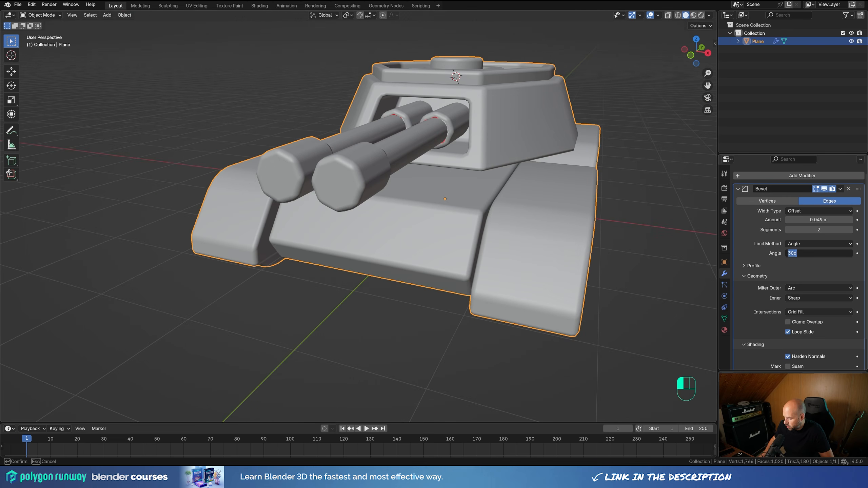
{"action": "key", "text": "Return"}
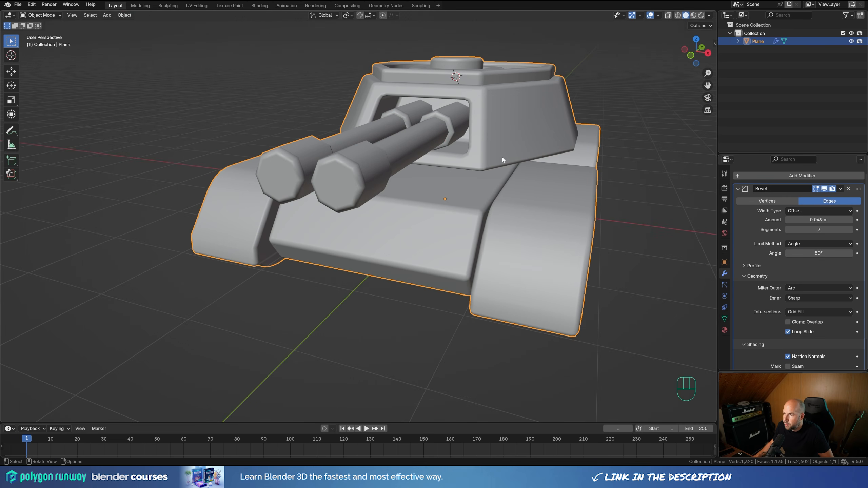
{"action": "middle_click_drag", "start_coordinate": [595, 164], "coordinate": [449, 173]}
{"action": "scroll", "coordinate": [428, 157], "scroll_direction": "down", "scroll_amount": 4}
{"action": "scroll", "coordinate": [470, 165], "scroll_direction": "down", "scroll_amount": 3}
{"action": "scroll", "coordinate": [423, 202], "scroll_direction": "up", "scroll_amount": 2}
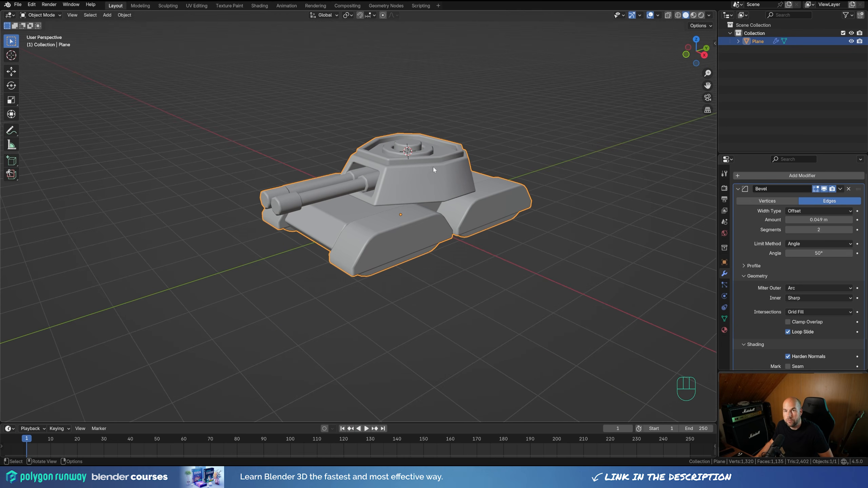
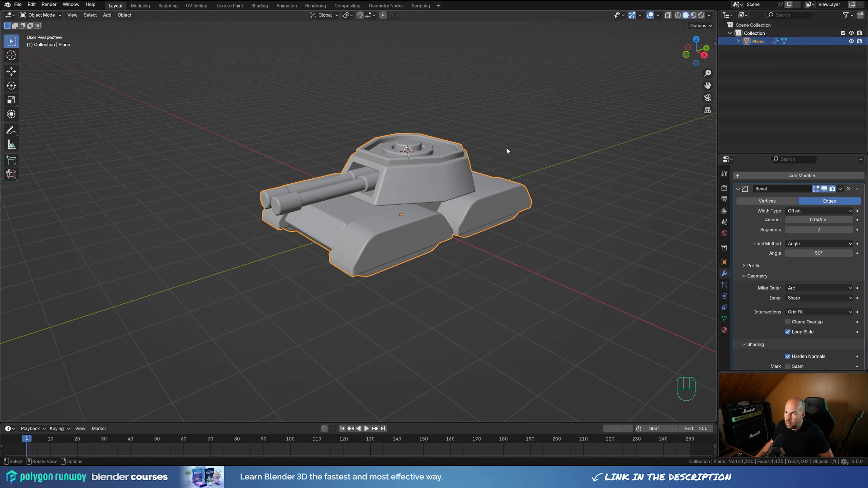
- Snap the 3D cursor to the world origin and add a single-bone armature there
{"action": "key", "text": "shift+s"}
{"action": "left_click", "coordinate": [430, 177]}
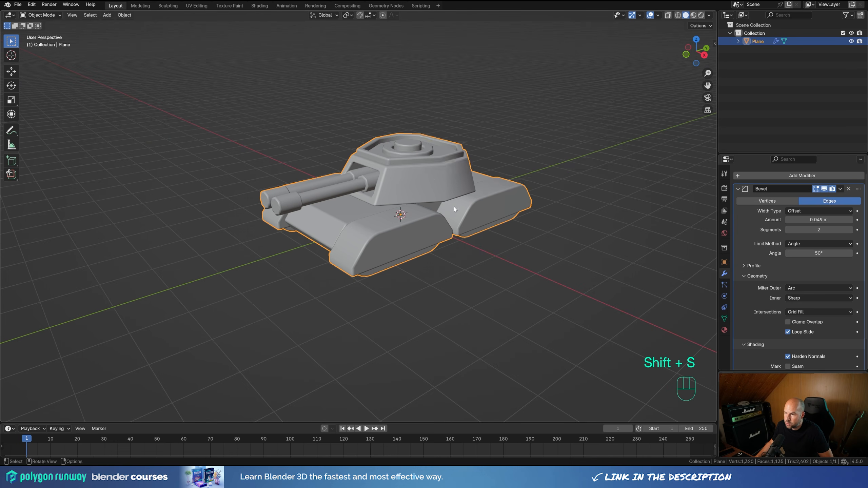
{"action": "key", "text": "shift+a"}
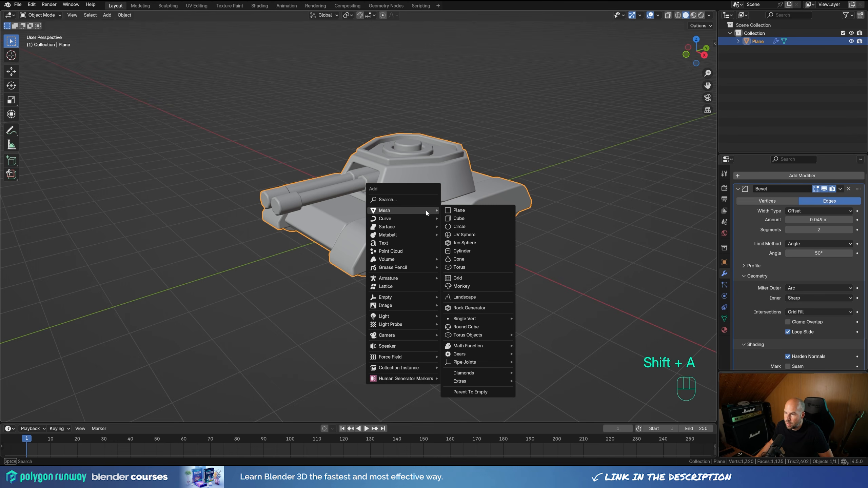
{"action": "mouse_move", "coordinate": [408, 279]}
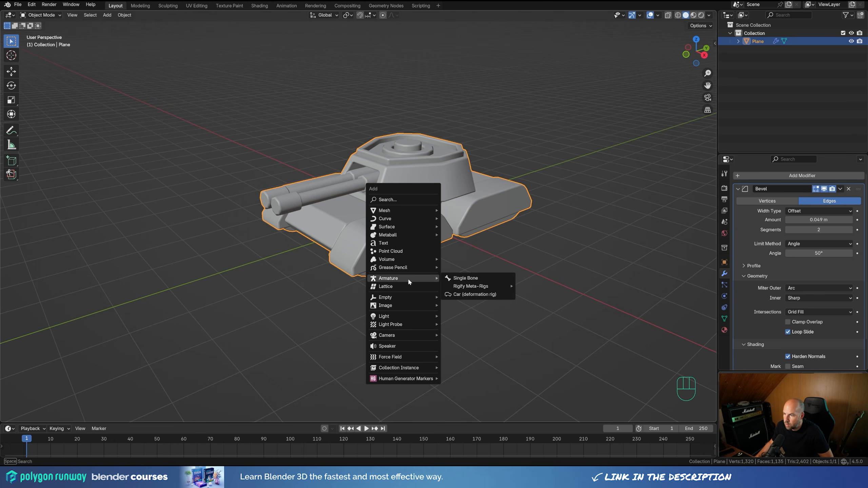
{"action": "left_click", "coordinate": [479, 278]}
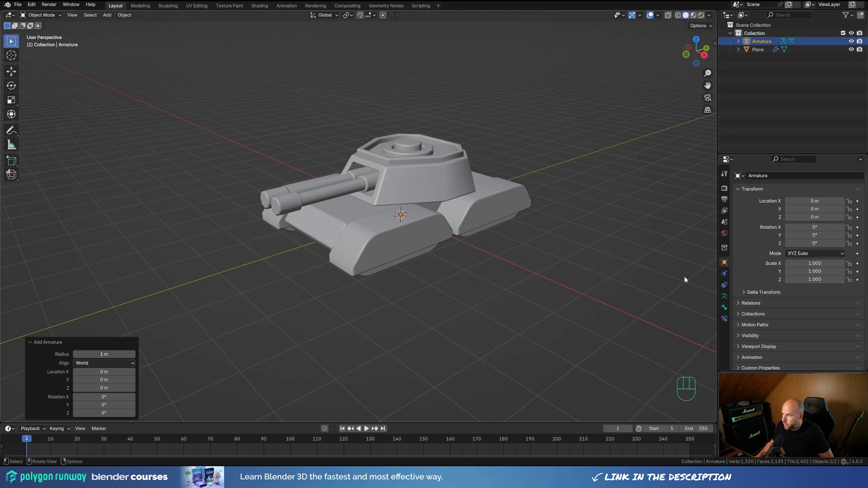
- Set the armature's viewport display to In Front so its bone draws over the tank mesh
{"action": "left_click", "coordinate": [725, 296]}
{"action": "scroll", "coordinate": [806, 305], "scroll_direction": "down", "scroll_amount": 3}
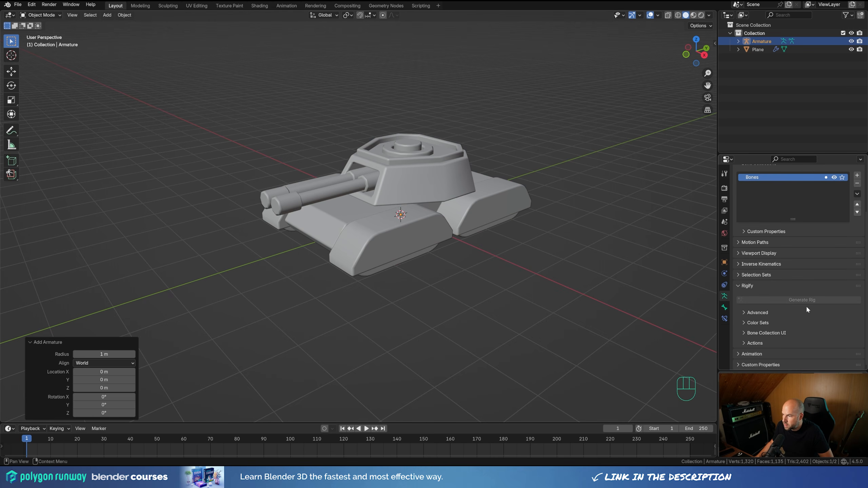
{"action": "left_click", "coordinate": [747, 254]}
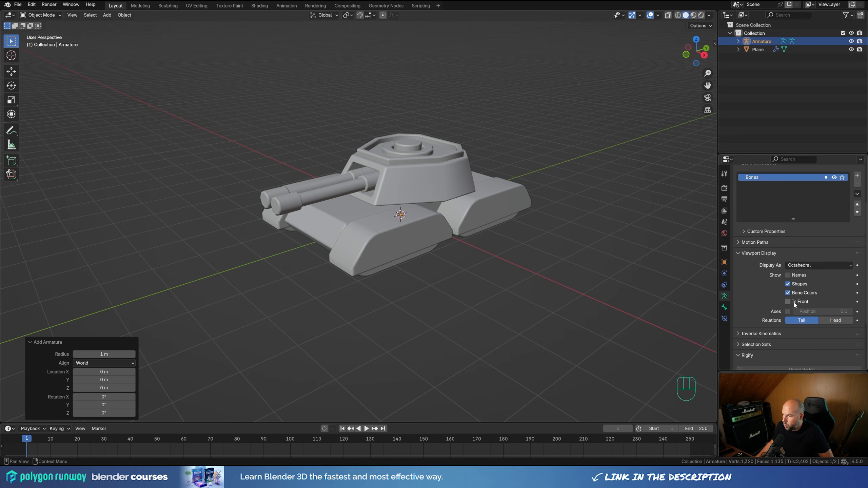
{"action": "left_click", "coordinate": [794, 303]}
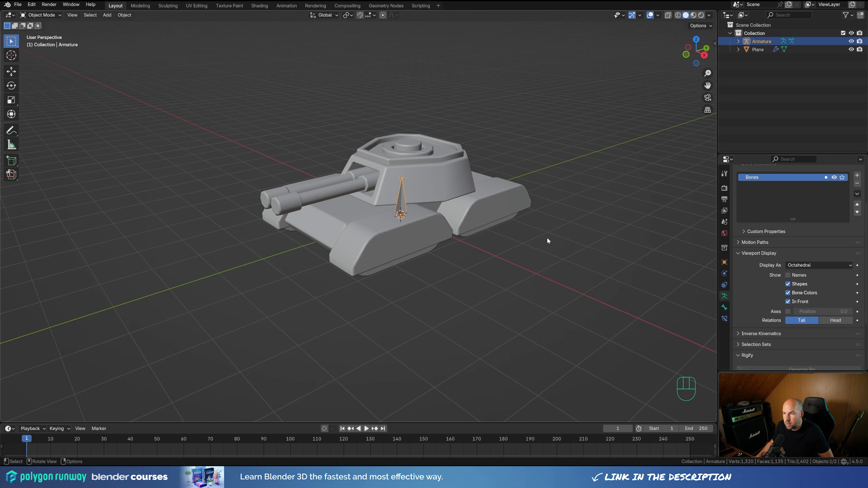
- Raise the tank mesh about 0.24 m along Z so its tracks rest on the ground line, and apply its location
{"action": "middle_click_drag", "start_coordinate": [548, 240], "coordinate": [413, 214]}
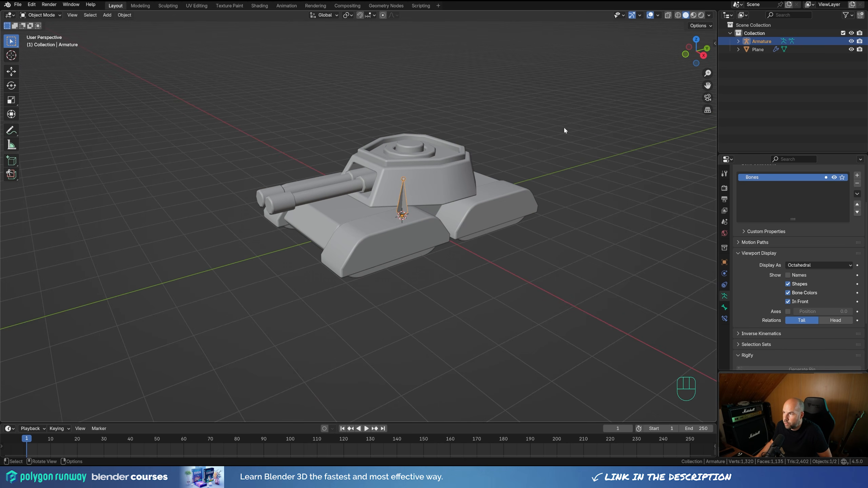
{"action": "key", "text": "KP_3"}
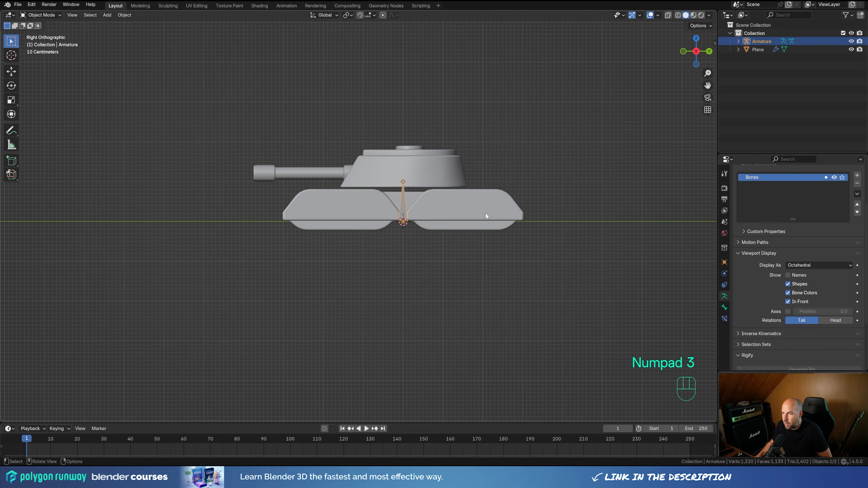
{"action": "left_click", "coordinate": [455, 210]}
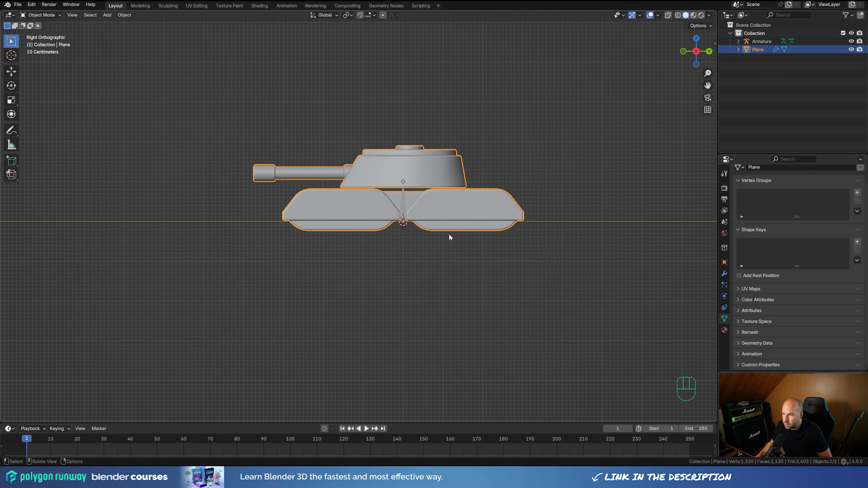
{"action": "key", "text": "g"}
{"action": "key", "text": "z"}
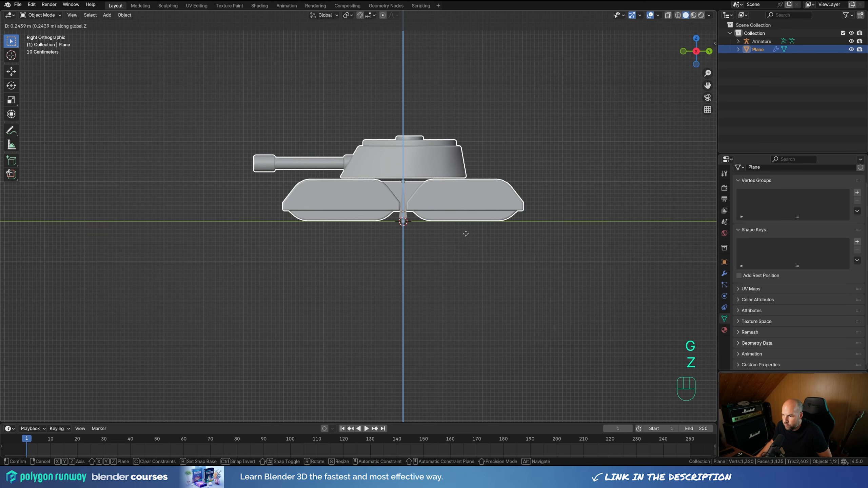
{"action": "left_click", "coordinate": [467, 237]}
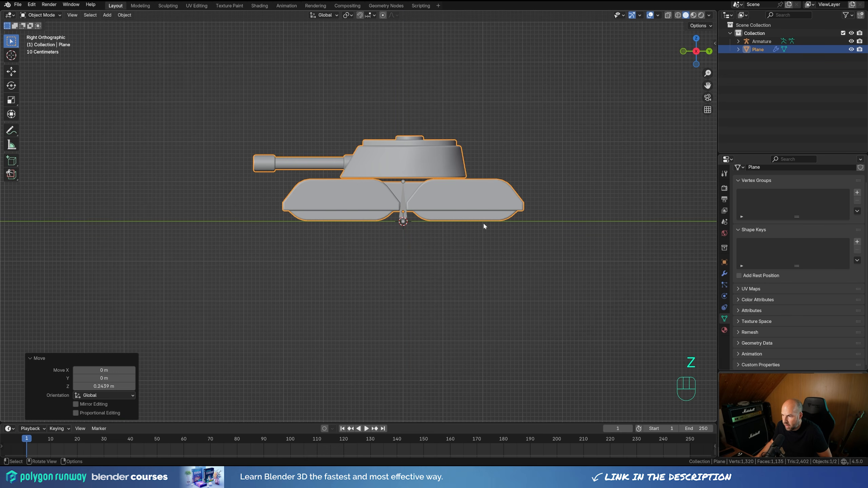
{"action": "key", "text": "ctrl+a"}
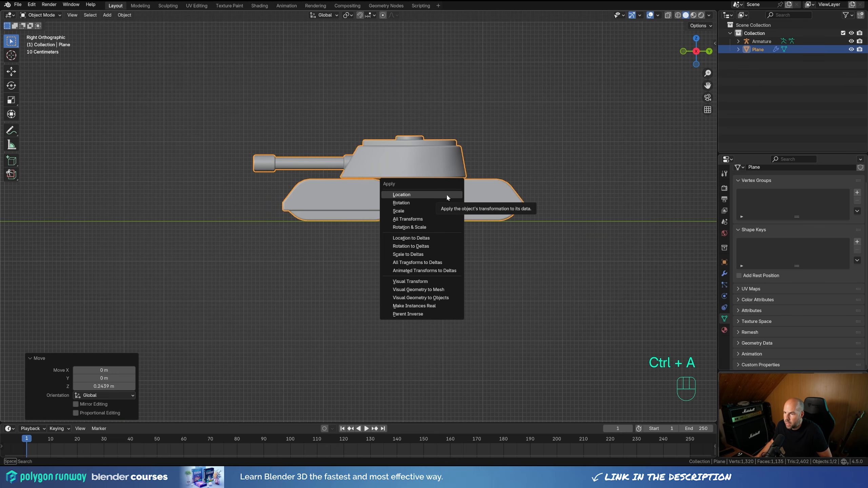
{"action": "left_click", "coordinate": [428, 196]}
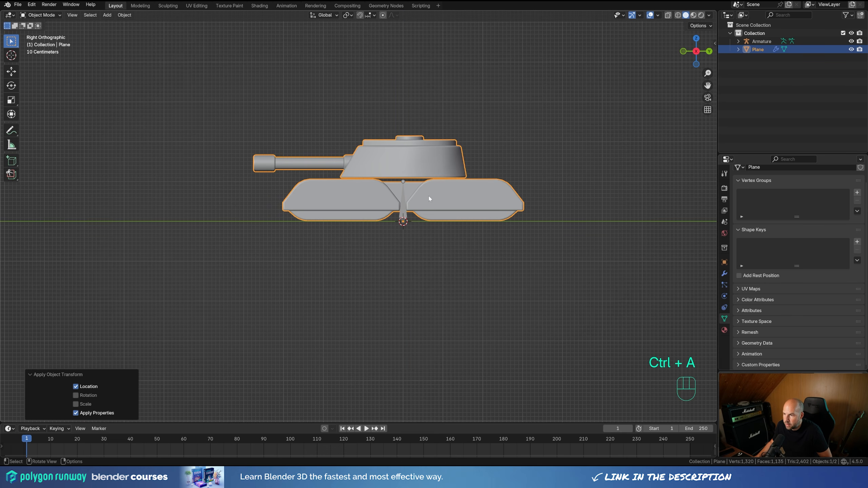
- In the armature's Edit Mode, rotate the whole bone -90° in side view and lower it about 0.36 m along Z
{"action": "left_click", "coordinate": [403, 214]}
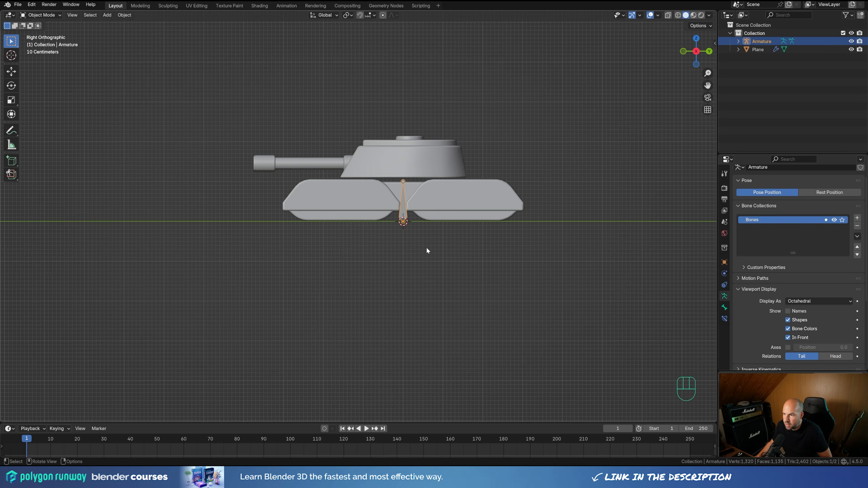
{"action": "key", "text": "Tab"}
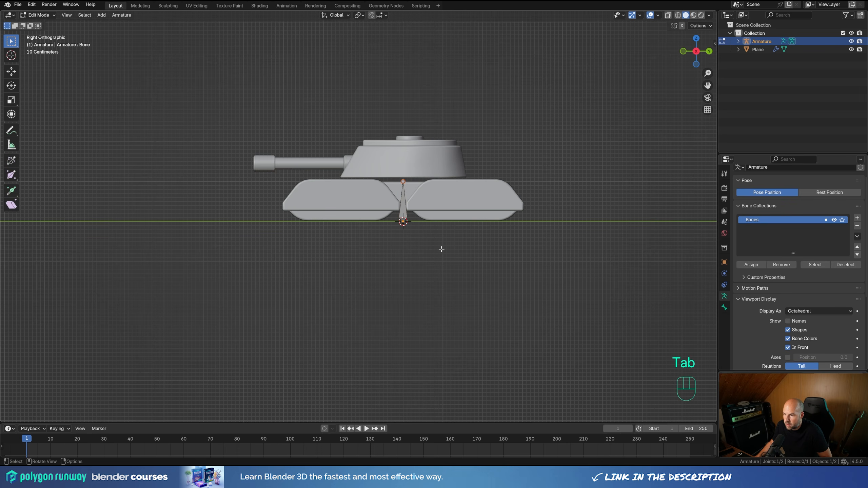
{"action": "key", "text": "a"}
{"action": "key", "text": "r"}
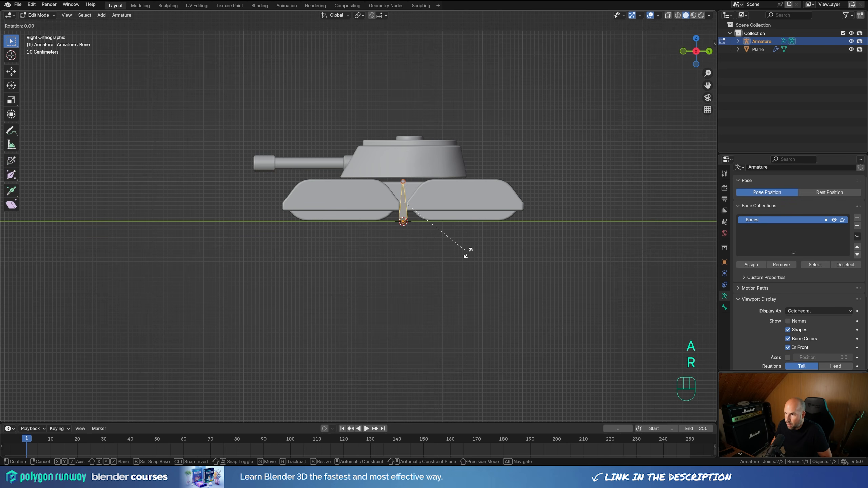
{"action": "key", "text": "KP_9"}
{"action": "key", "text": "KP_0"}
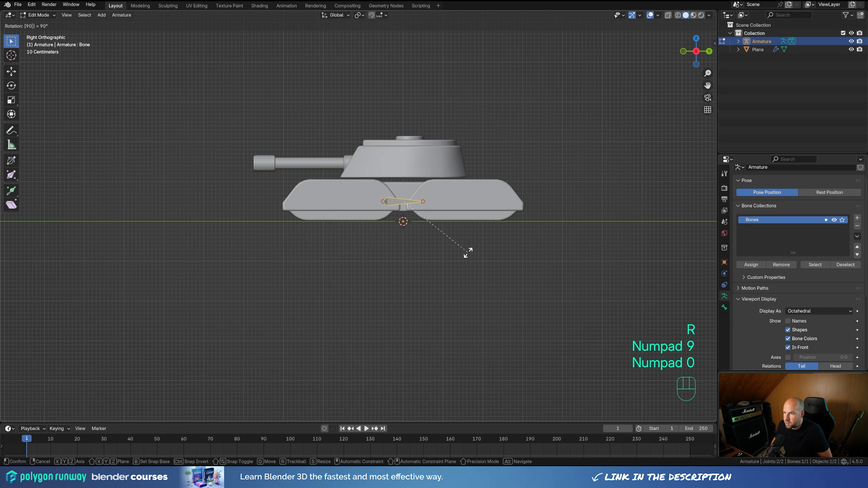
{"action": "key", "text": "KP_Subtract"}
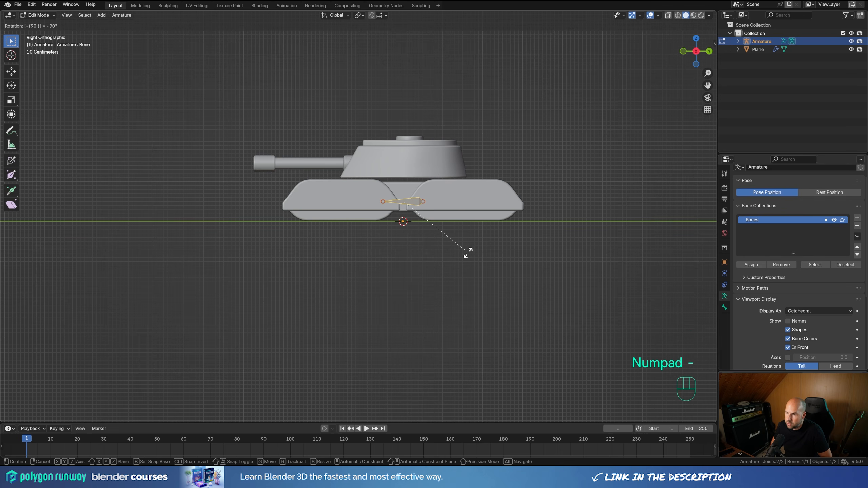
{"action": "key", "text": "KP_Enter"}
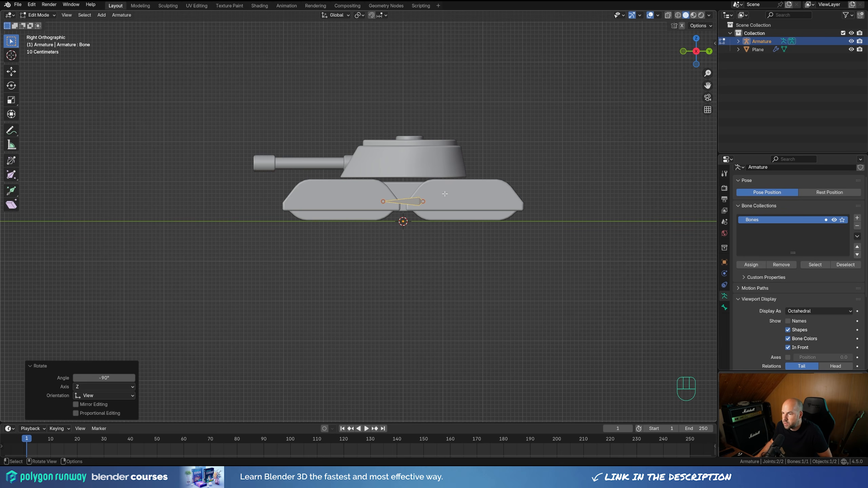
{"action": "key", "text": "g"}
{"action": "key", "text": "z"}
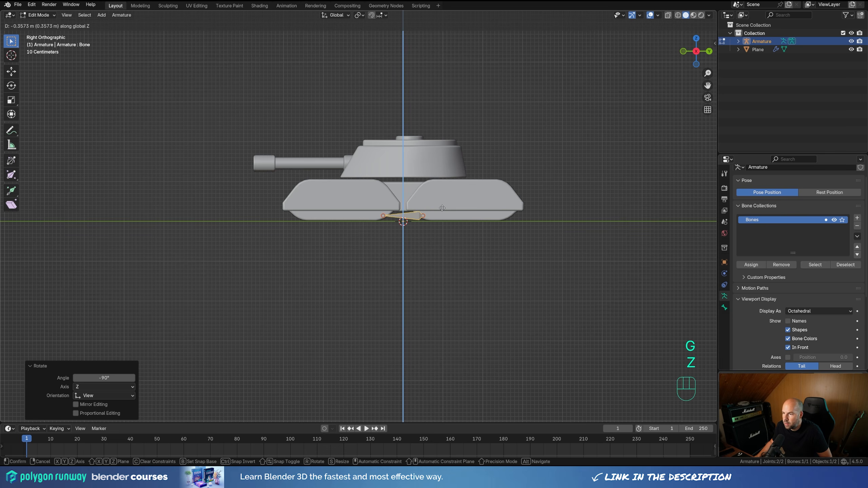
{"action": "left_click", "coordinate": [443, 206]}
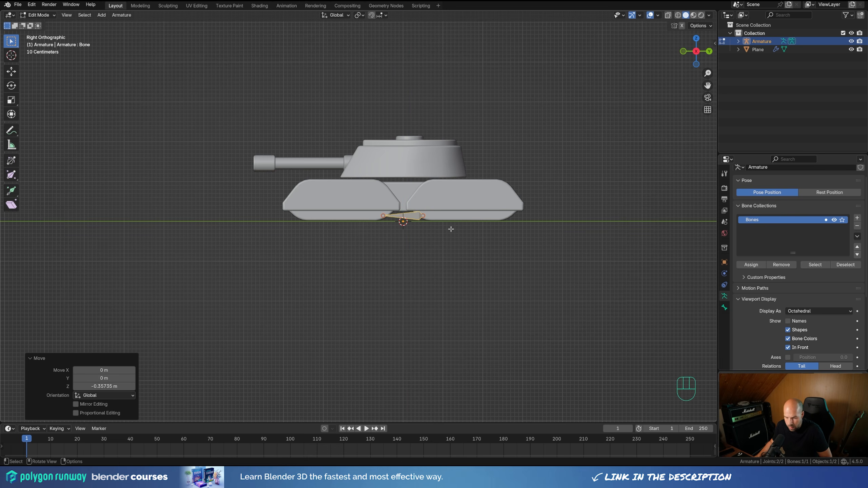
- Duplicate the bone about 0.49 m up into the hull, and duplicate that copy about 0.83 m up into the turret
{"action": "key", "text": "shift+d"}
{"action": "key", "text": "z"}
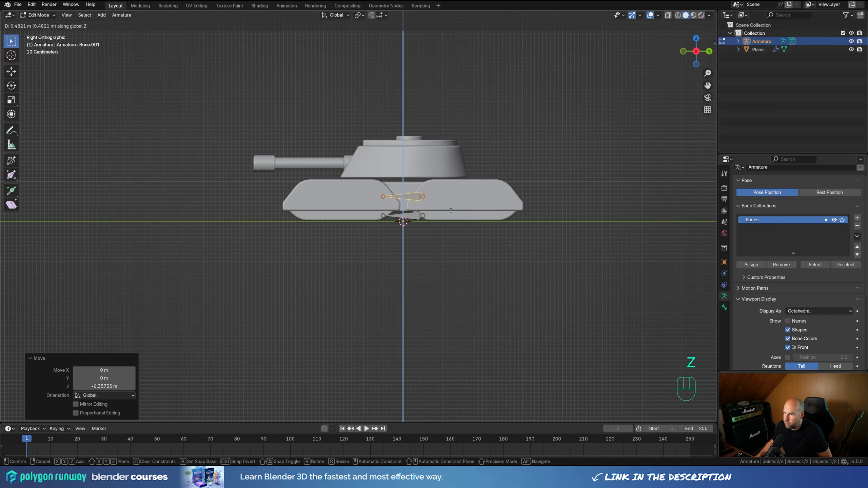
{"action": "left_click", "coordinate": [451, 210]}
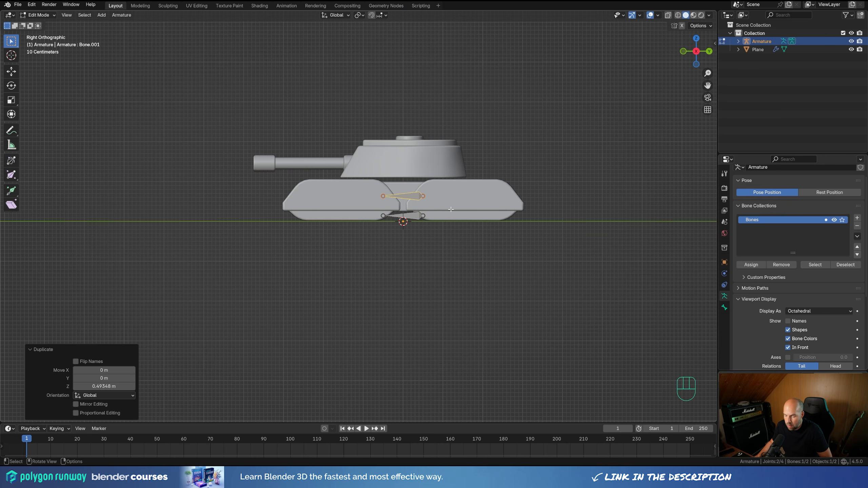
{"action": "key", "text": "shift+d"}
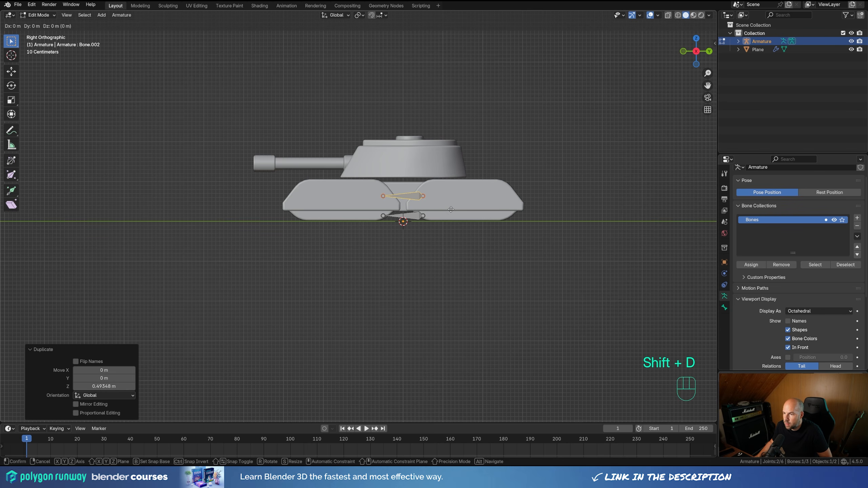
{"action": "key", "text": "z"}
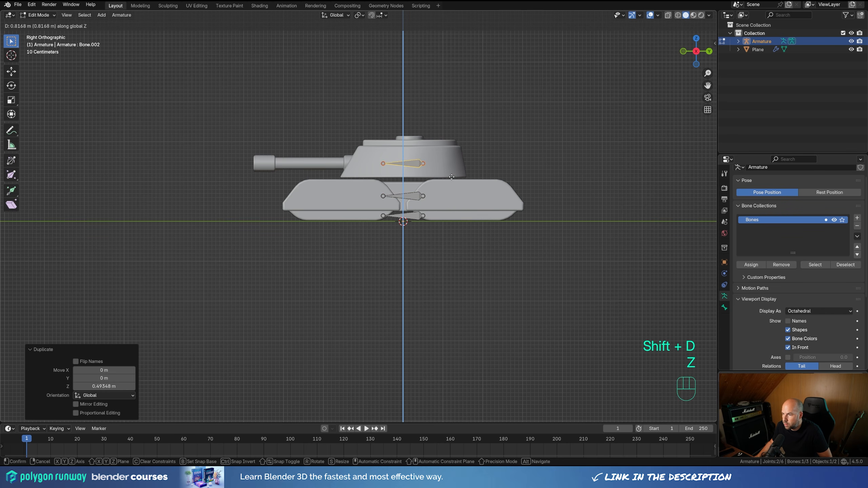
{"action": "left_click", "coordinate": [452, 176]}
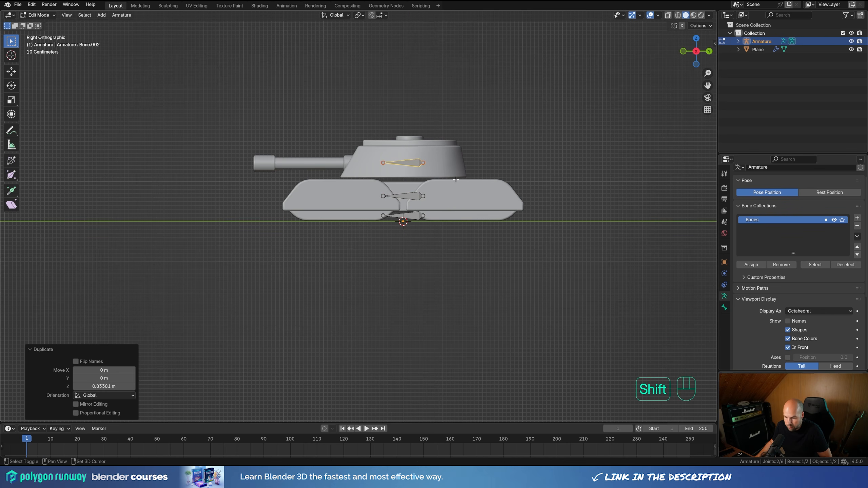
- Duplicate the turret bone about 1.42 m forward along -Y and shift the copy about 0.23 m along X onto one barrel
{"action": "key", "text": "shift+d"}
{"action": "key", "text": "y"}
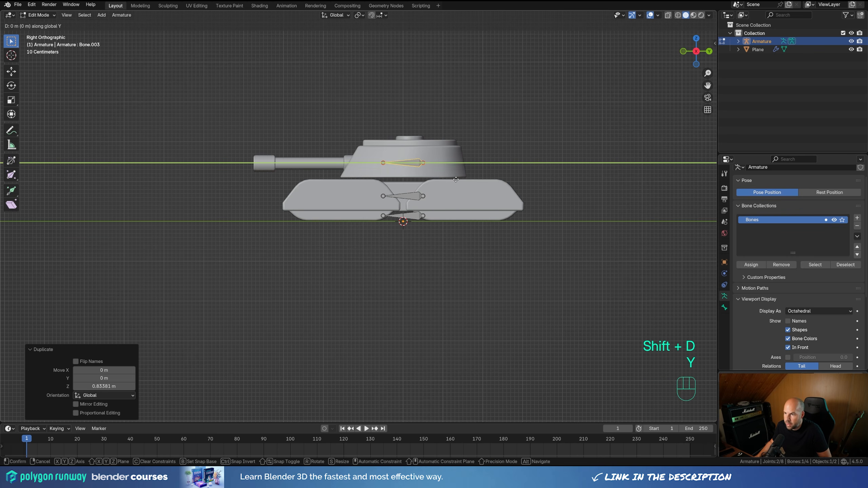
{"action": "left_click", "coordinate": [400, 183]}
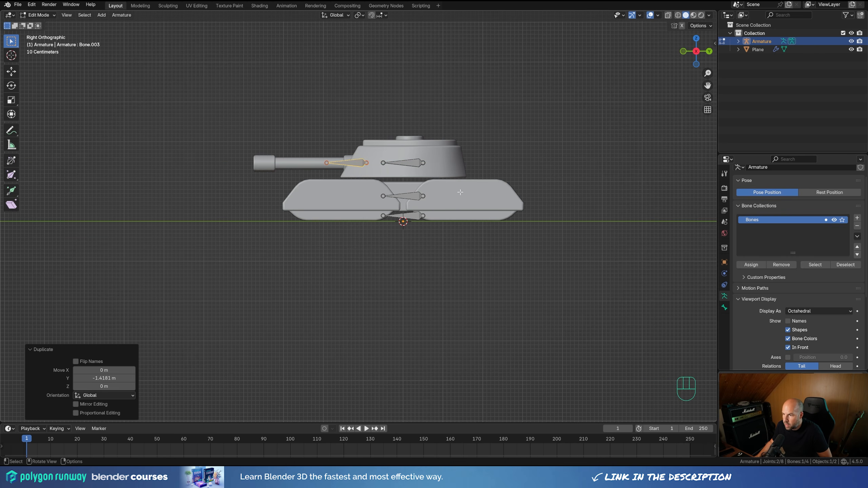
{"action": "key", "text": "KP_7"}
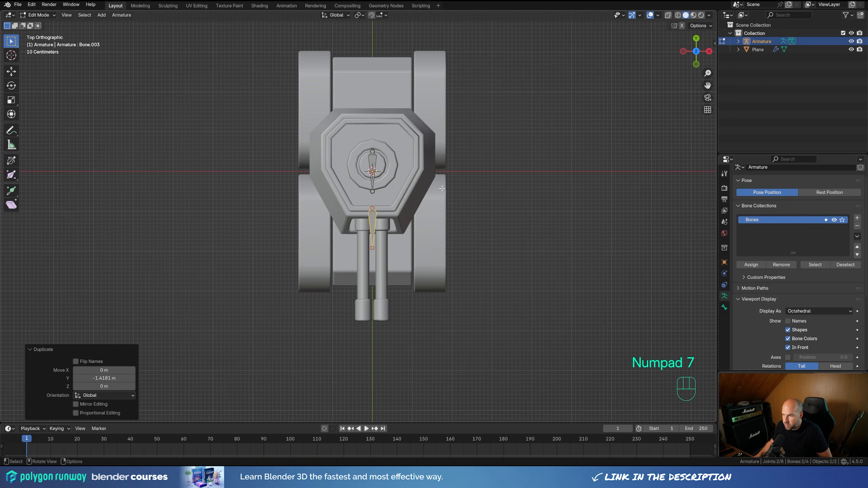
{"action": "scroll", "coordinate": [410, 199], "scroll_direction": "up", "scroll_amount": 1}
{"action": "key", "text": "g"}
{"action": "key", "text": "x"}
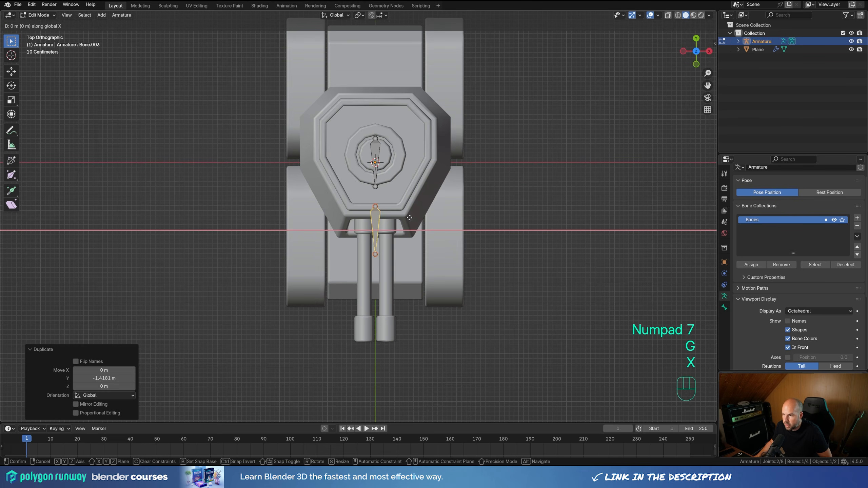
{"action": "key", "text": "shift"}
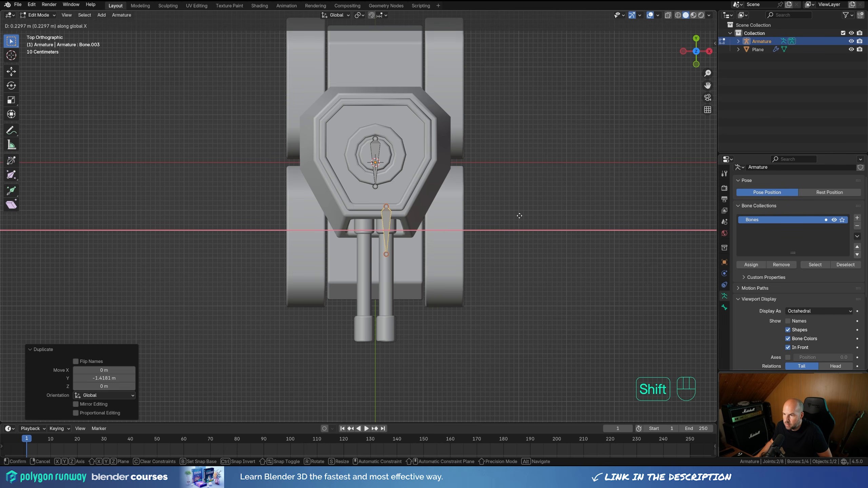
{"action": "left_click", "coordinate": [519, 216]}
- Rename the lowest bone, at the ground between the tracks, as Tracks
{"action": "middle_click_drag", "start_coordinate": [520, 237], "coordinate": [444, 212]}
{"action": "left_click", "coordinate": [422, 213]}
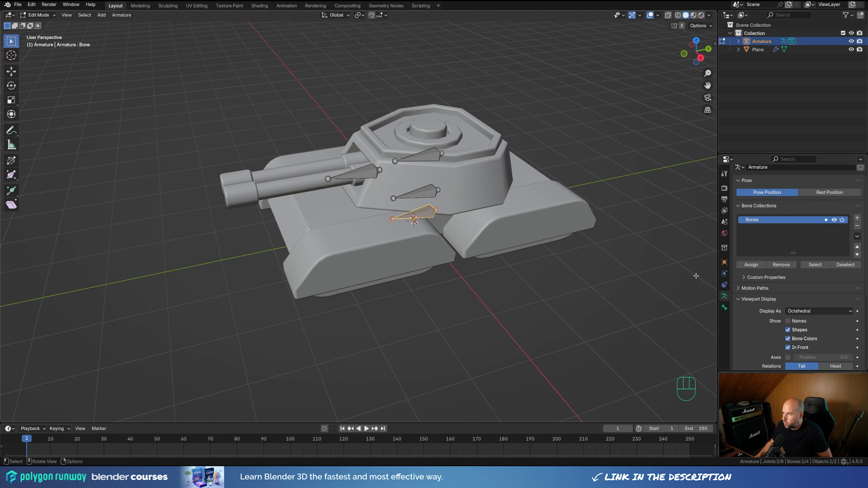
{"action": "left_click", "coordinate": [725, 308]}
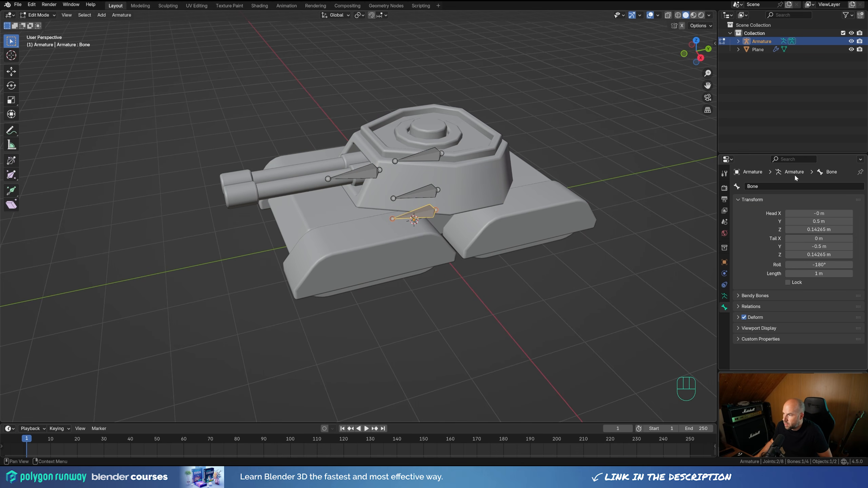
{"action": "left_click", "coordinate": [797, 186]}
{"action": "type", "text": "Tracks"}
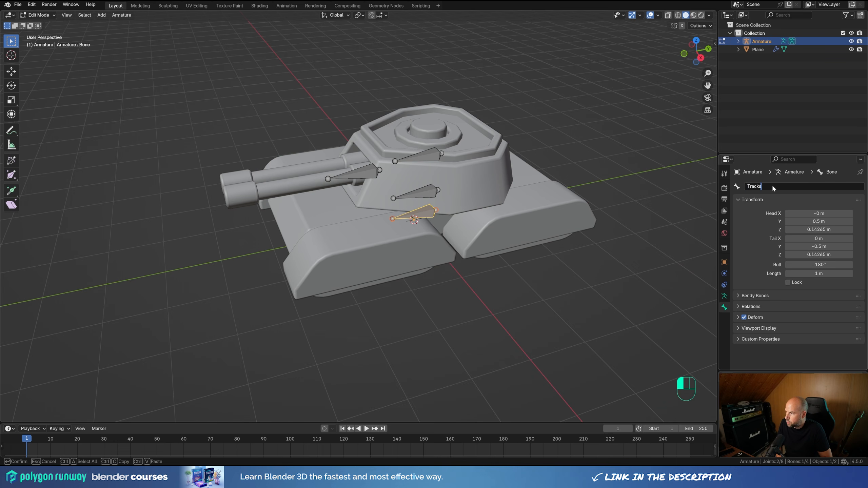
{"action": "key", "text": "Return"}
- Rename the hull bone just above the Tracks bone as Body
{"action": "left_click", "coordinate": [427, 191]}
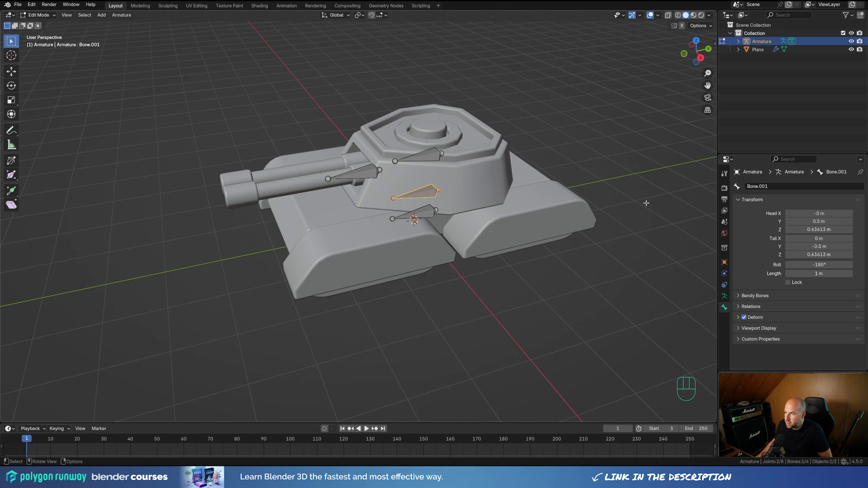
{"action": "left_click", "coordinate": [796, 186]}
{"action": "type", "text": "Body"}
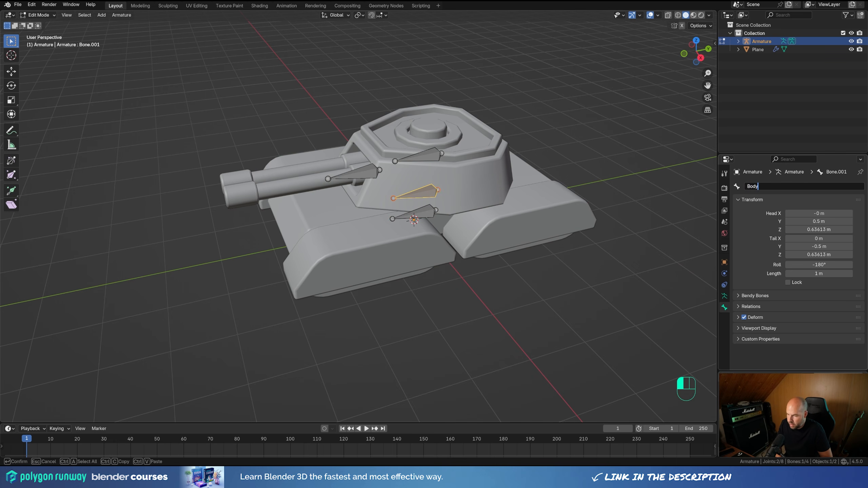
{"action": "key", "text": "Return"}
- Rename the bone inside the turret as Turret
{"action": "left_click", "coordinate": [427, 157]}
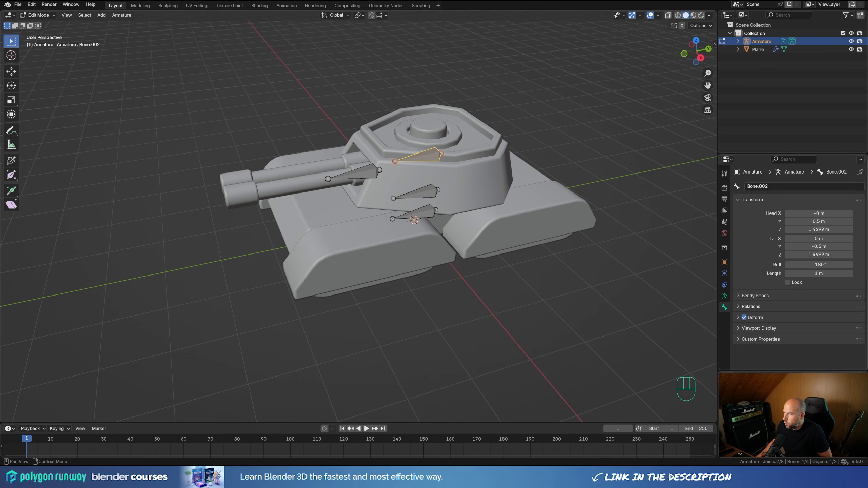
{"action": "left_click", "coordinate": [769, 186]}
{"action": "type", "text": "Turrer"}
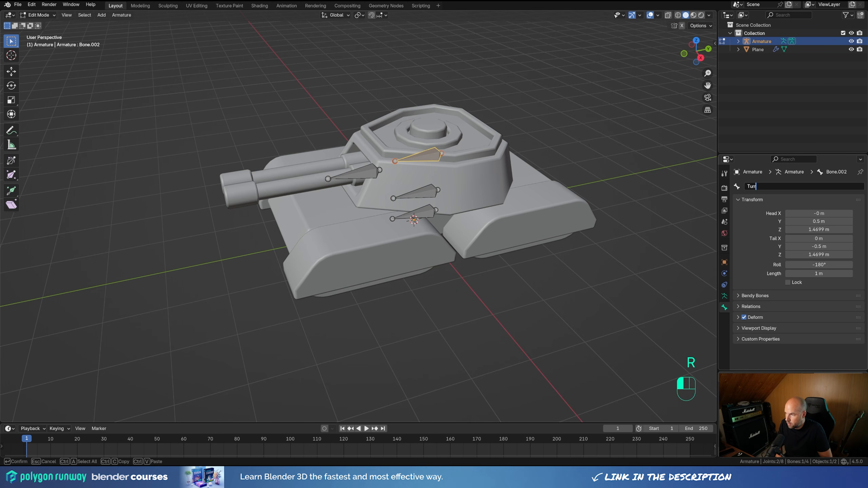
{"action": "key", "text": "Return"}
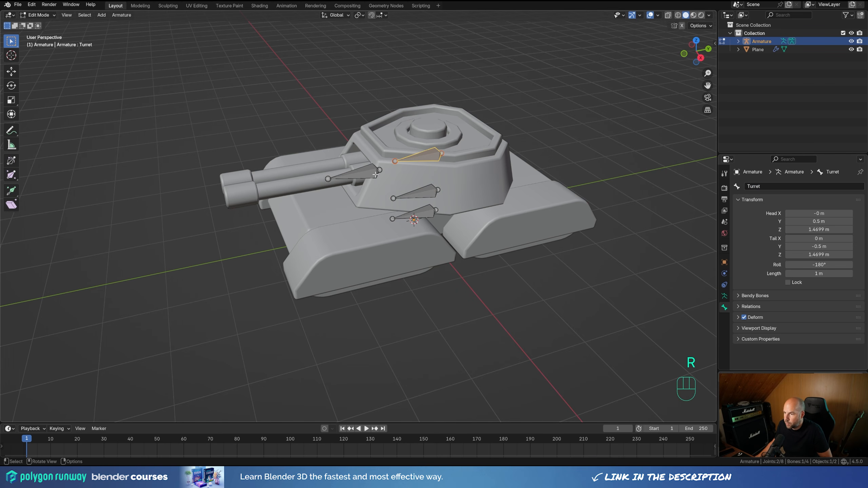
- Rename the bone on the gun barrel as Cannon.L
{"action": "left_click", "coordinate": [353, 171]}
{"action": "left_click", "coordinate": [799, 186]}
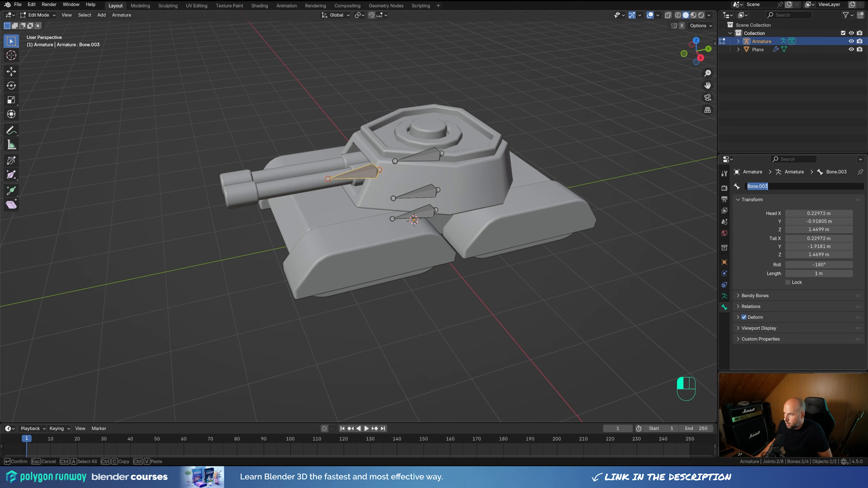
{"action": "type", "text": "Cannon"}
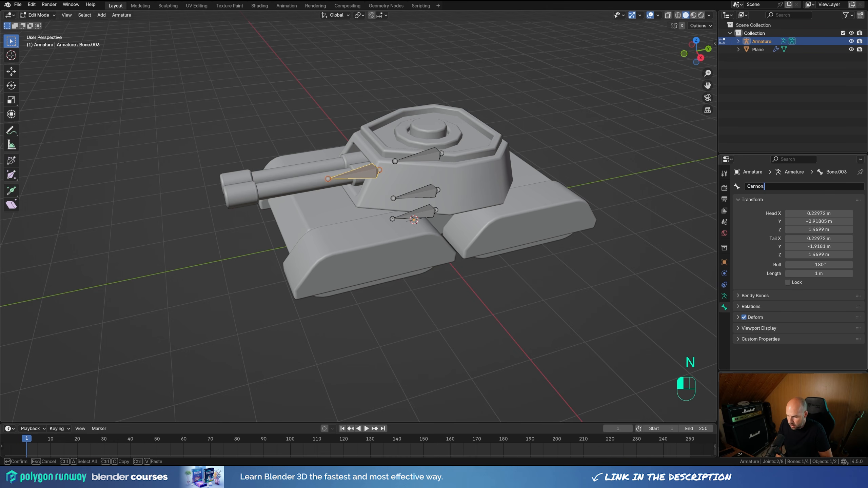
{"action": "type", "text": ".L"}
{"action": "key", "text": "Return"}
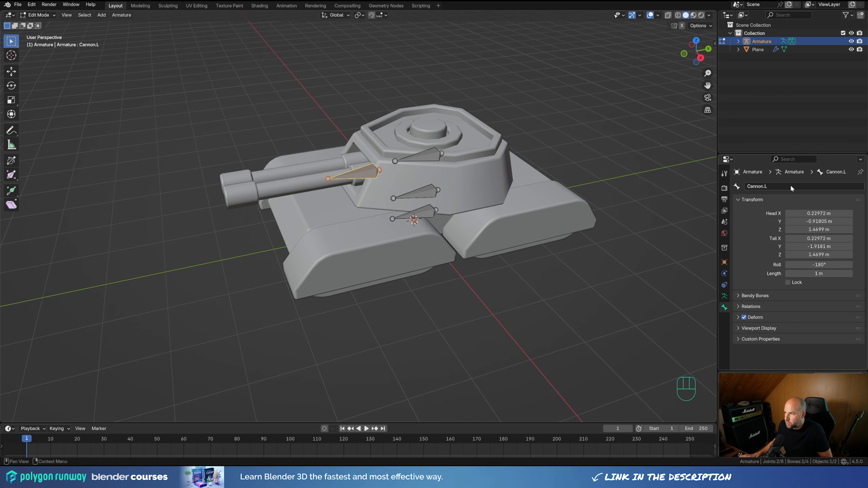
- Parent the Body bone to the Tracks bone with Keep Offset
{"action": "left_click", "coordinate": [426, 193]}
{"action": "left_click", "coordinate": [423, 213], "text": "shift"}
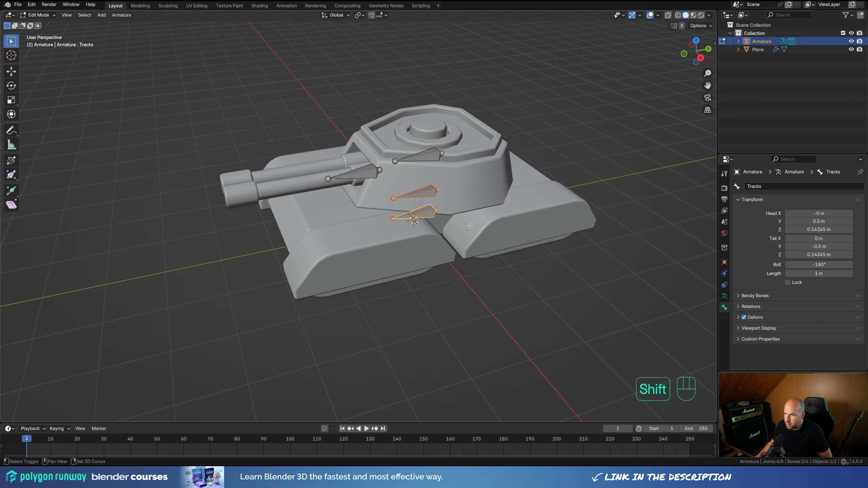
{"action": "key", "text": "ctrl+p"}
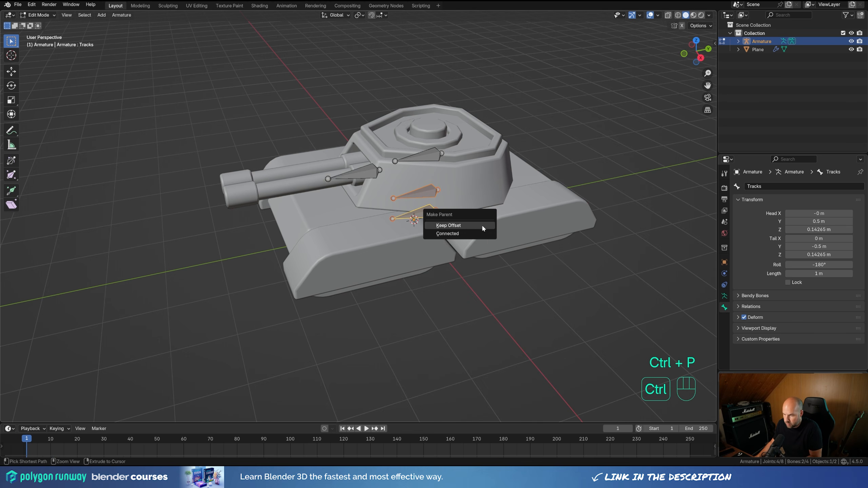
{"action": "left_click", "coordinate": [455, 227]}
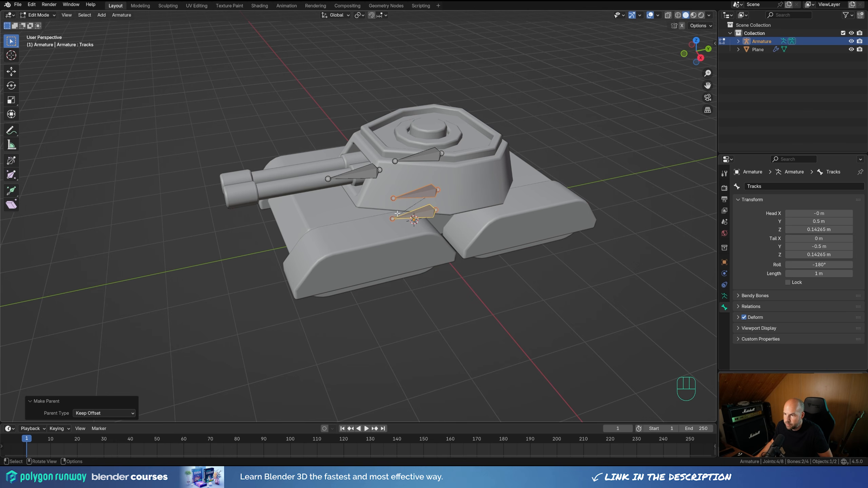
- Parent the Turret bone to the Body bone with Keep Offset
{"action": "left_click", "coordinate": [429, 157]}
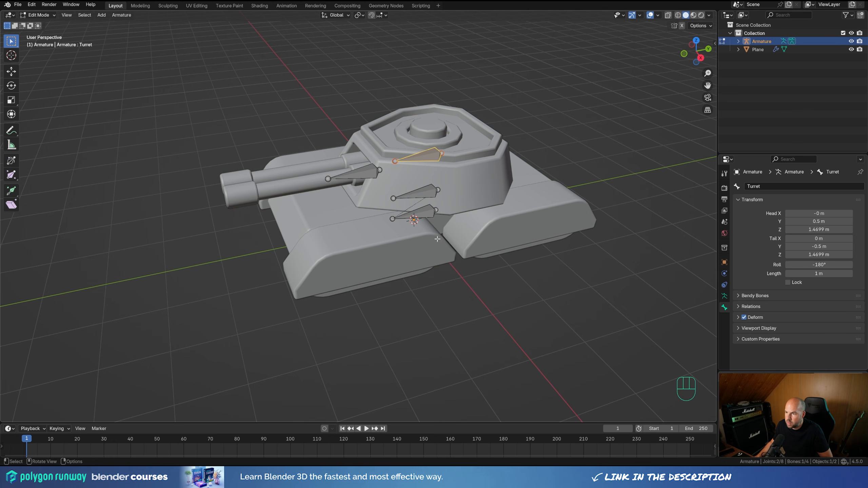
{"action": "left_click", "coordinate": [419, 192], "text": "shift"}
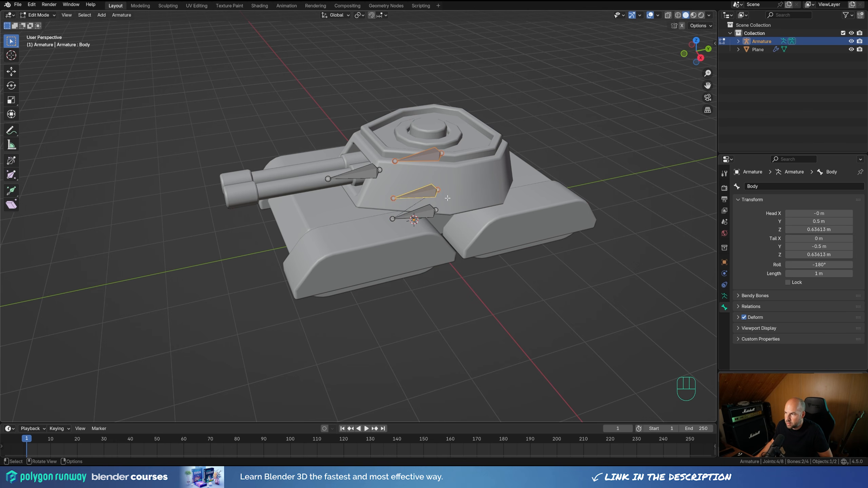
{"action": "key", "text": "ctrl+p"}
{"action": "left_click", "coordinate": [501, 202]}
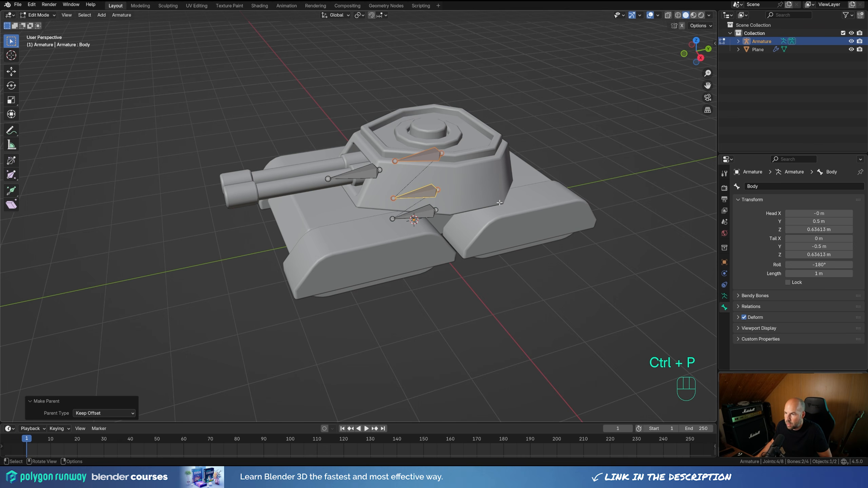
- Parent the Cannon.L bone to the Turret bone with Keep Offset
{"action": "left_click", "coordinate": [370, 175]}
{"action": "left_click", "coordinate": [422, 156], "text": "shift"}
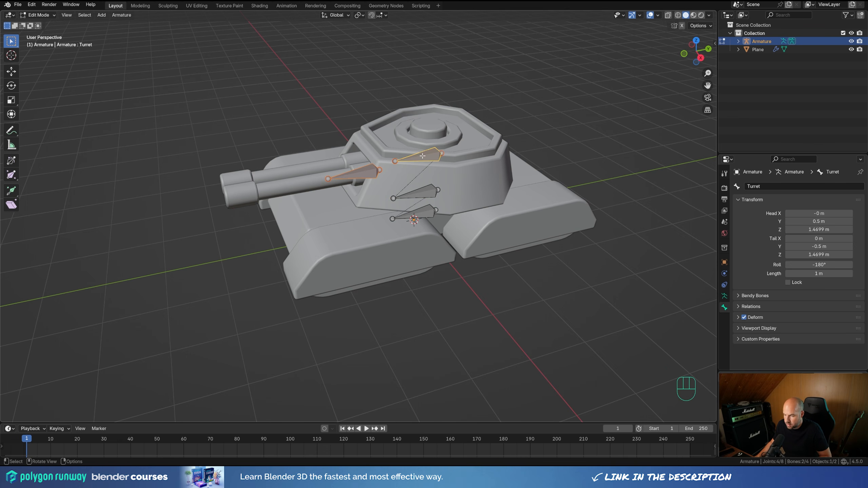
{"action": "key", "text": "ctrl+p"}
{"action": "left_click", "coordinate": [423, 157]}
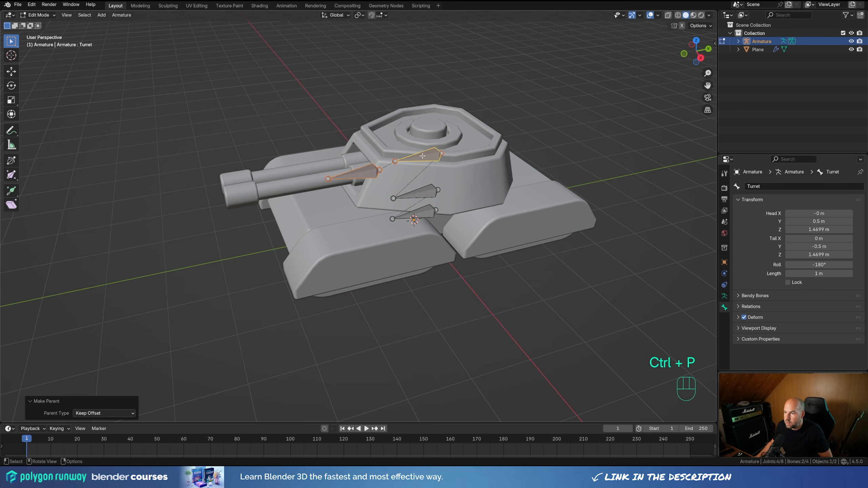
- Symmetrize the Cannon.L bone across X to produce a mirrored bone on the other barrel
{"action": "left_click", "coordinate": [364, 176]}
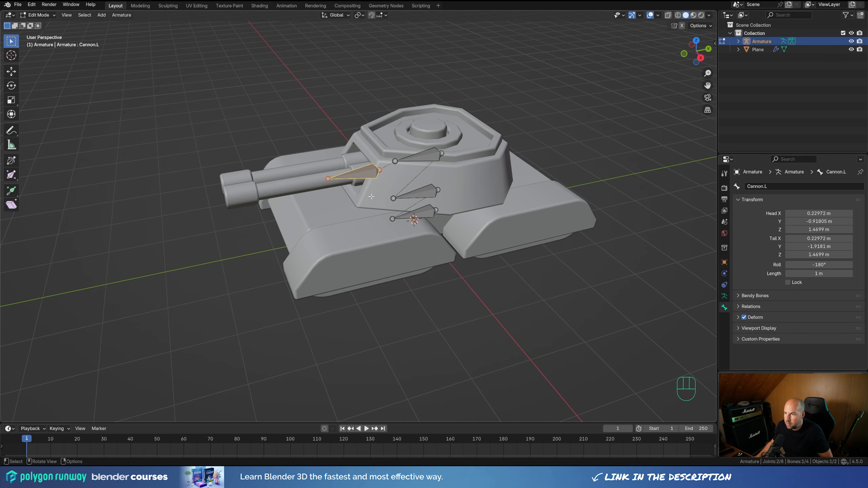
{"action": "left_click", "coordinate": [121, 15]}
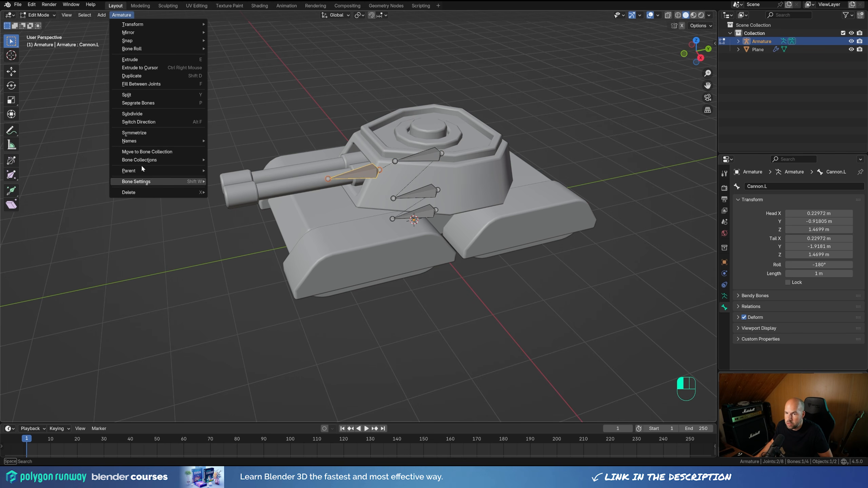
{"action": "left_click", "coordinate": [149, 133]}
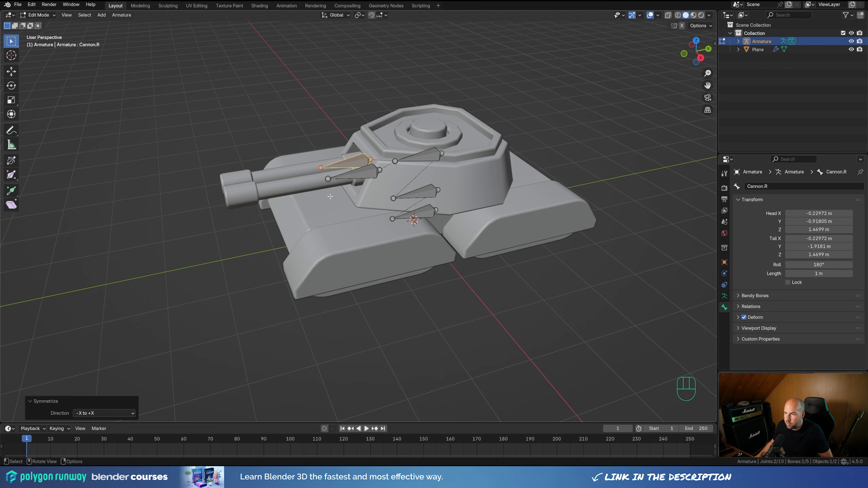
{"action": "middle_click_drag", "start_coordinate": [330, 197], "coordinate": [444, 194]}
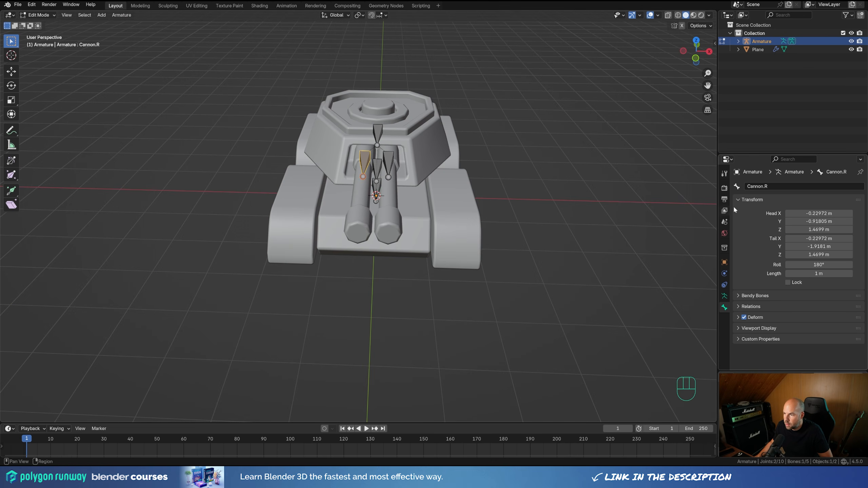
{"action": "middle_click_drag", "start_coordinate": [342, 206], "coordinate": [417, 189]}
- Leave armature editing and set the armature's viewport display to Stick
{"action": "key", "text": "Tab"}
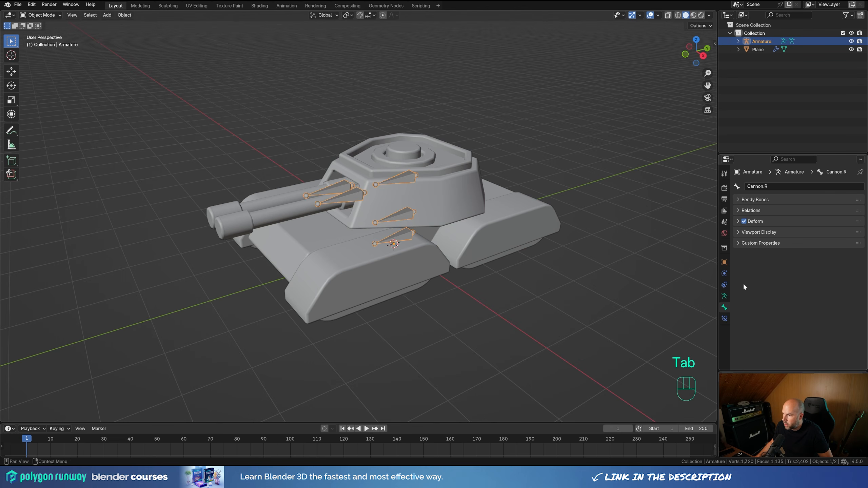
{"action": "left_click", "coordinate": [724, 296]}
{"action": "scroll", "coordinate": [781, 297], "scroll_direction": "down", "scroll_amount": 3}
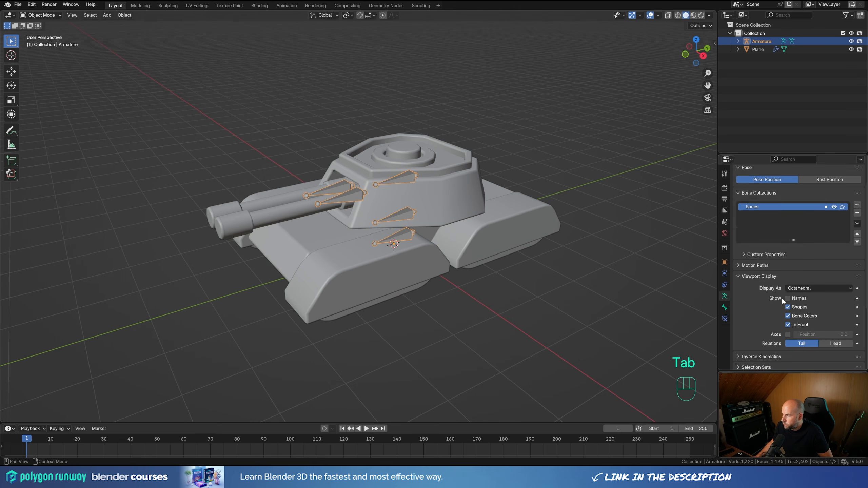
{"action": "left_click", "coordinate": [802, 273]}
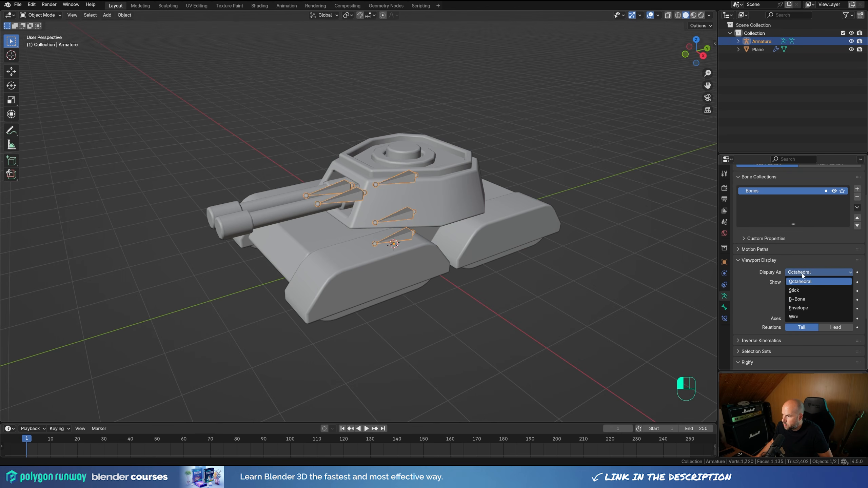
{"action": "left_click", "coordinate": [795, 291]}
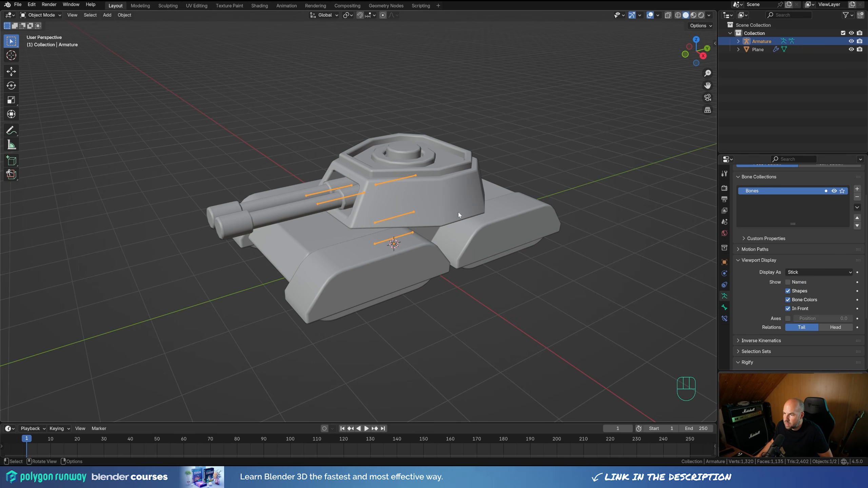
- Rename the armature object as Tank and undo the rename of the mesh object
{"action": "double_click", "coordinate": [762, 41]}
{"action": "type", "text": "Ta"}
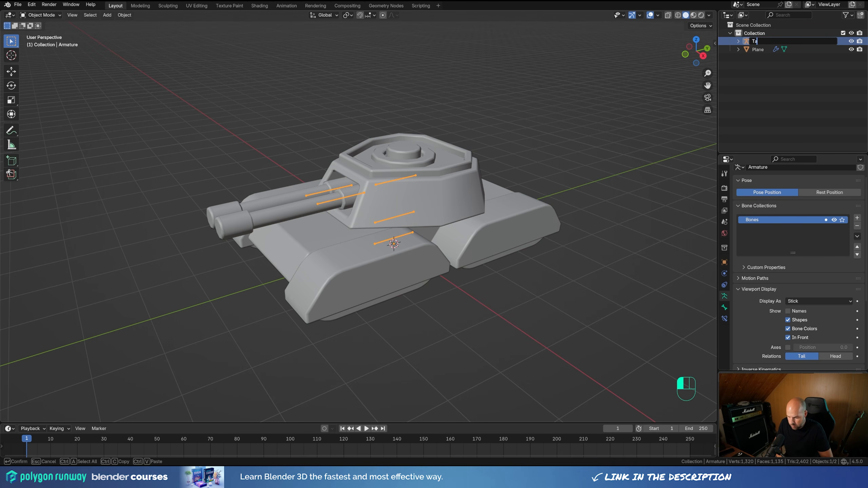
{"action": "type", "text": "nk"}
{"action": "key", "text": "Return"}
{"action": "key", "text": "ctrl+z"}
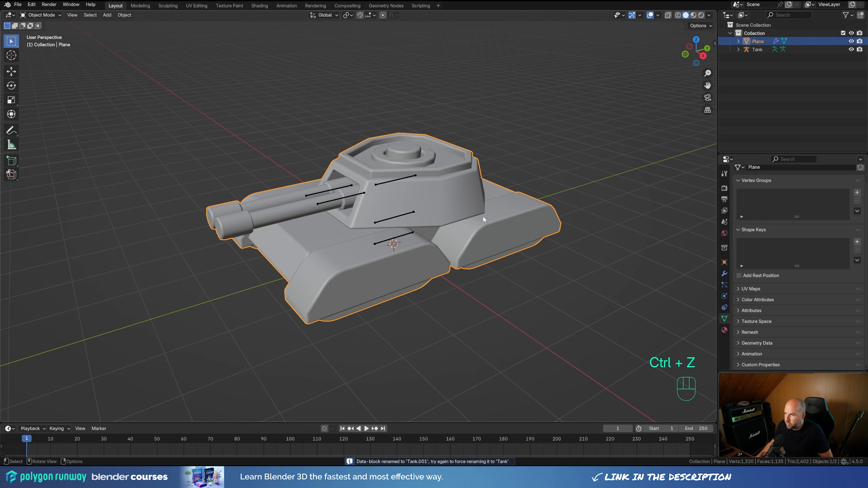
- Parent the tank mesh to the Tank armature using Armature Deform With Empty Groups
{"action": "left_click", "coordinate": [415, 176]}
{"action": "left_click", "coordinate": [471, 201]}
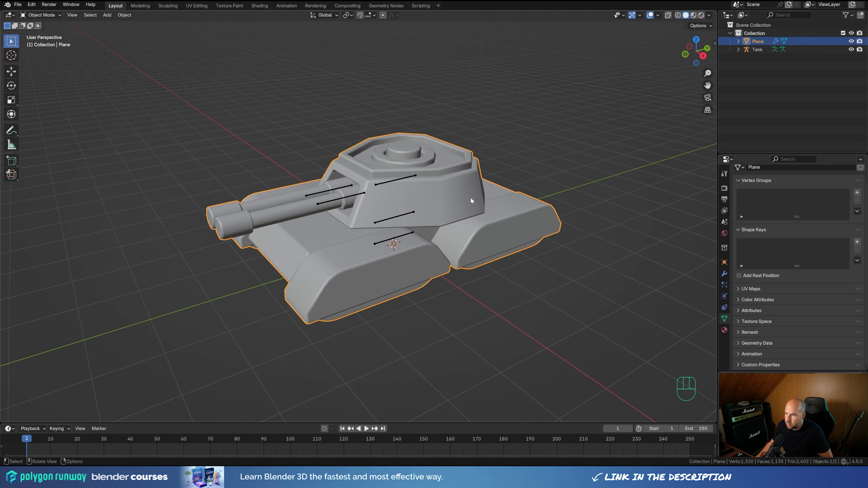
{"action": "left_click", "coordinate": [379, 183], "text": "shift"}
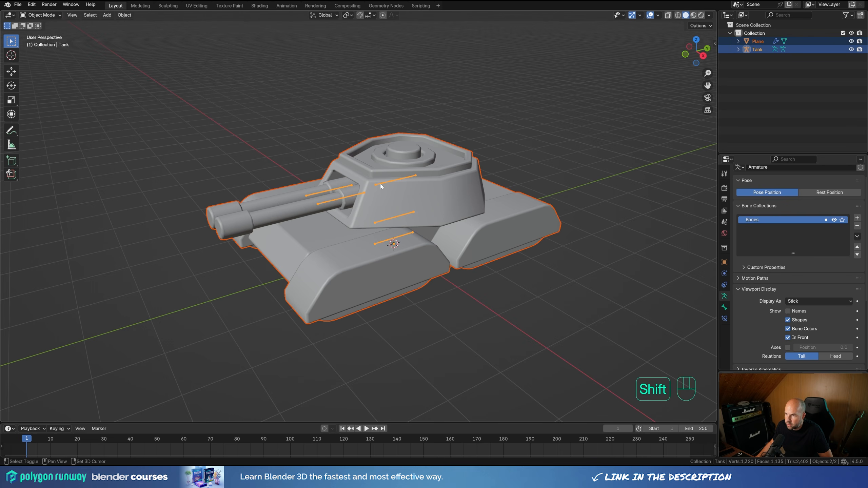
{"action": "key", "text": "ctrl+p"}
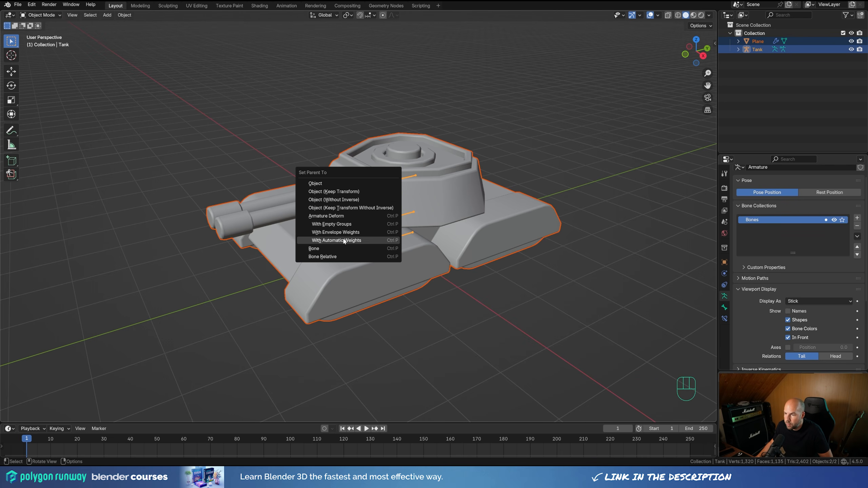
{"action": "left_click", "coordinate": [338, 226]}
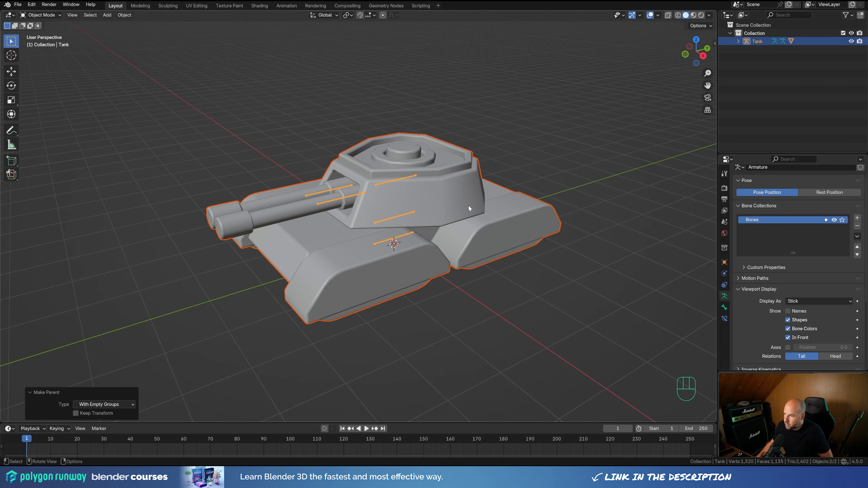
- Select the tank mesh and enlarge its vertex group list
{"action": "left_click", "coordinate": [529, 212]}
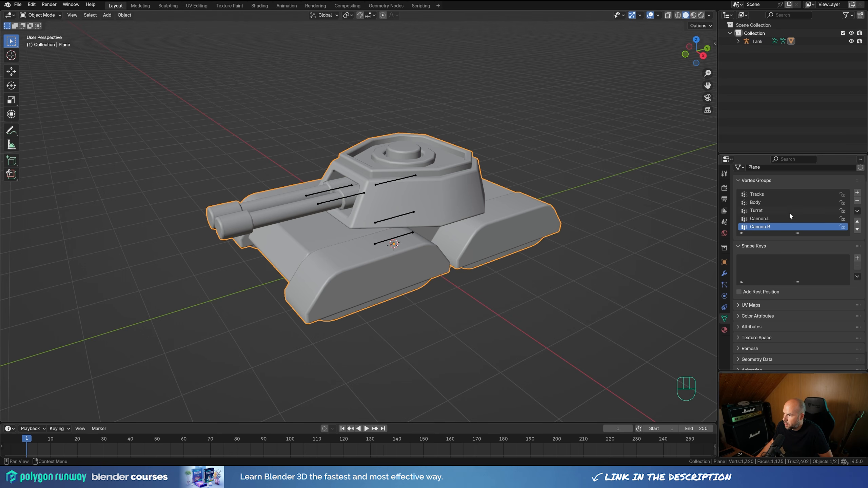
{"action": "left_click_drag", "start_coordinate": [793, 233], "coordinate": [796, 274]}
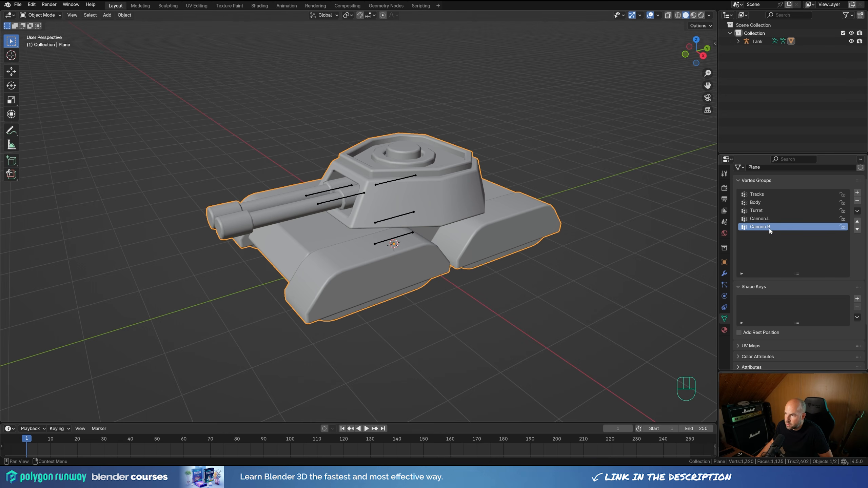
{"action": "left_click", "coordinate": [408, 238]}
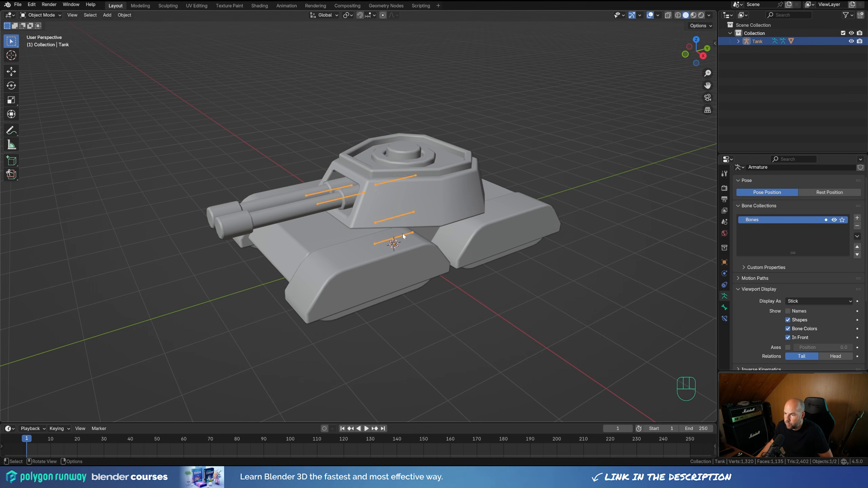
{"action": "key", "text": "g"}
{"action": "key", "text": "Escape"}
{"action": "key", "text": "g"}
{"action": "key", "text": "Escape"}
{"action": "key", "text": "ctrl+Tab"}
- In the tank mesh's vertex editing mode, select the four linked track pieces beneath the hull and make the Tracks vertex group active
{"action": "left_click", "coordinate": [470, 225]}
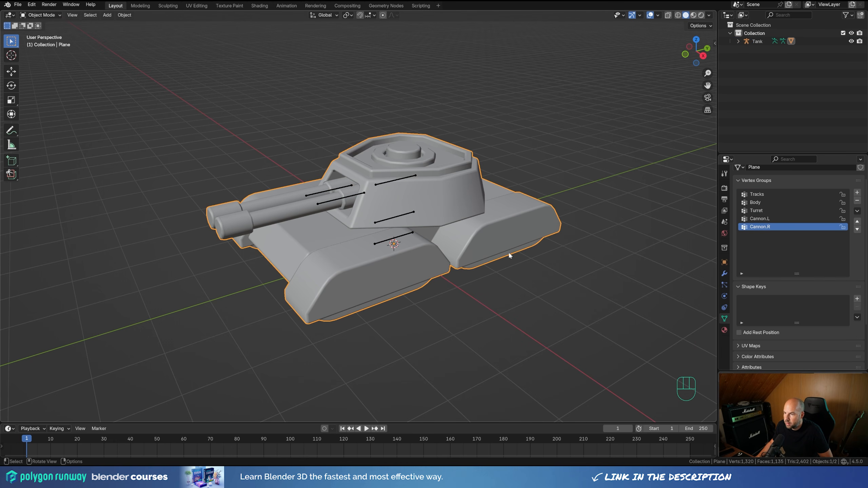
{"action": "key", "text": "Tab"}
{"action": "middle_click_drag", "start_coordinate": [512, 303], "coordinate": [491, 245]}
{"action": "key", "text": "1"}
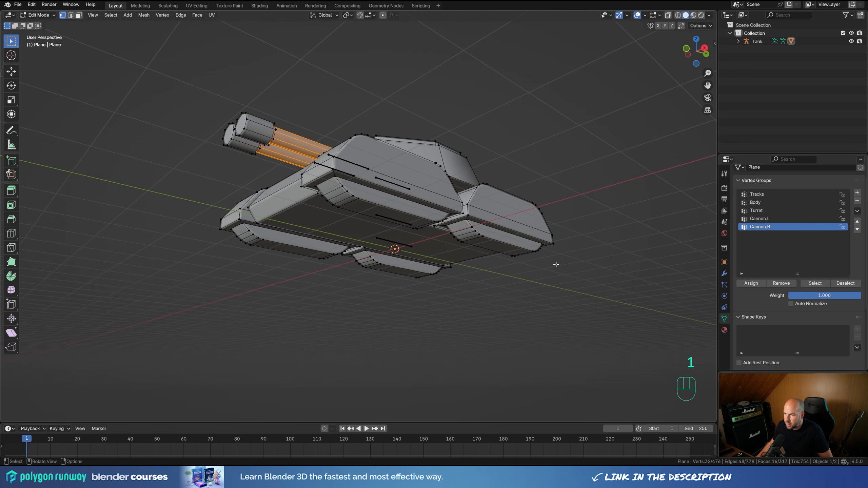
{"action": "left_click", "coordinate": [574, 166]}
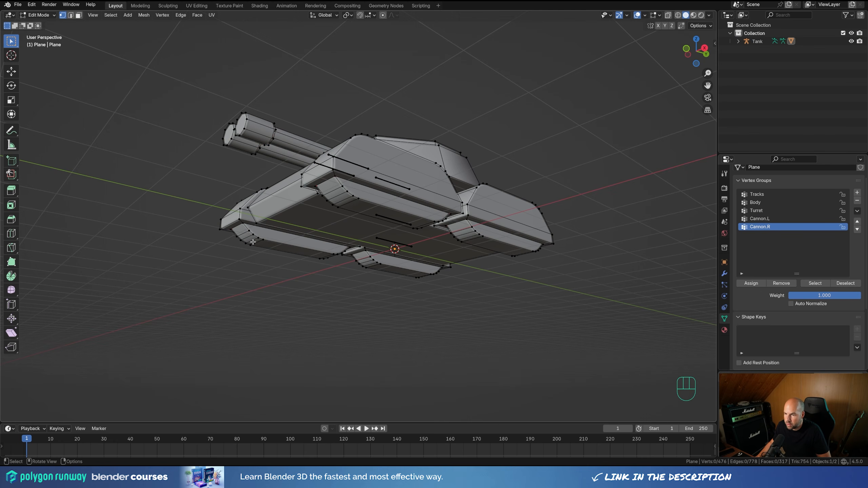
{"action": "key", "text": "l"}
{"action": "key", "text": "l"}
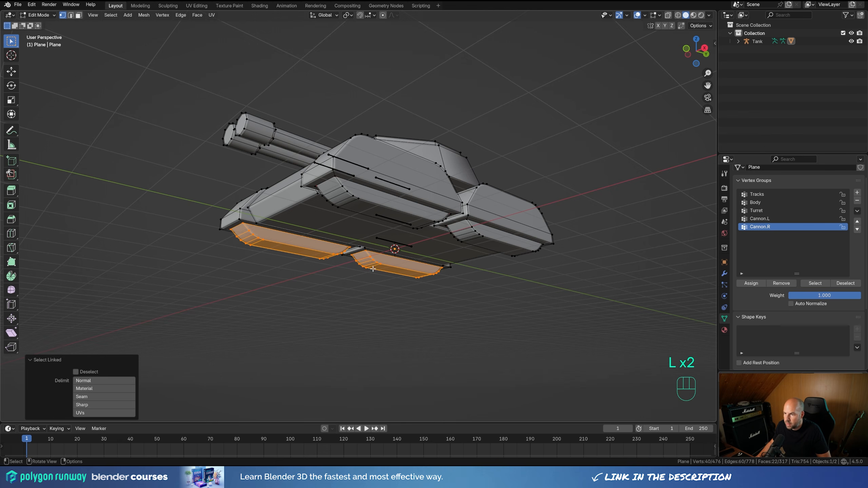
{"action": "key", "text": "l"}
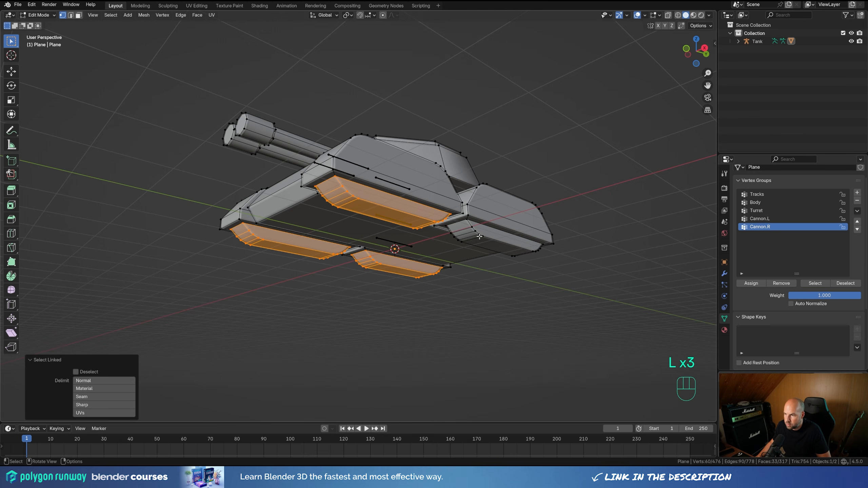
{"action": "key", "text": "l"}
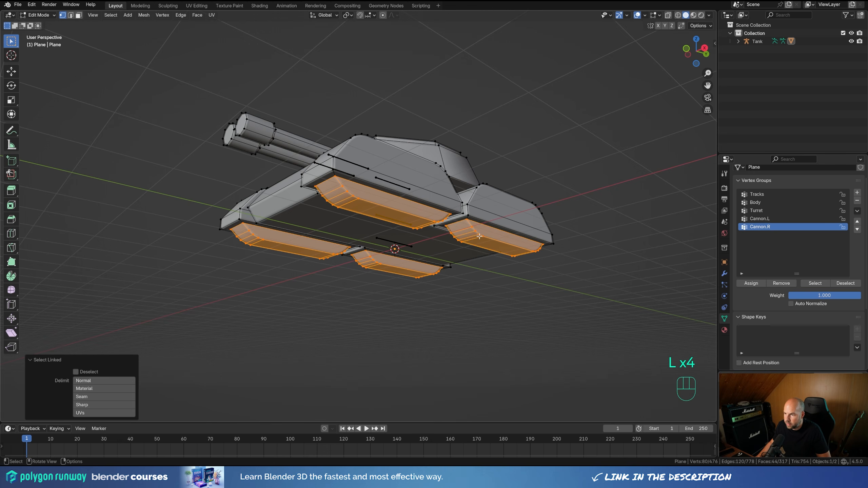
{"action": "left_click", "coordinate": [763, 194]}
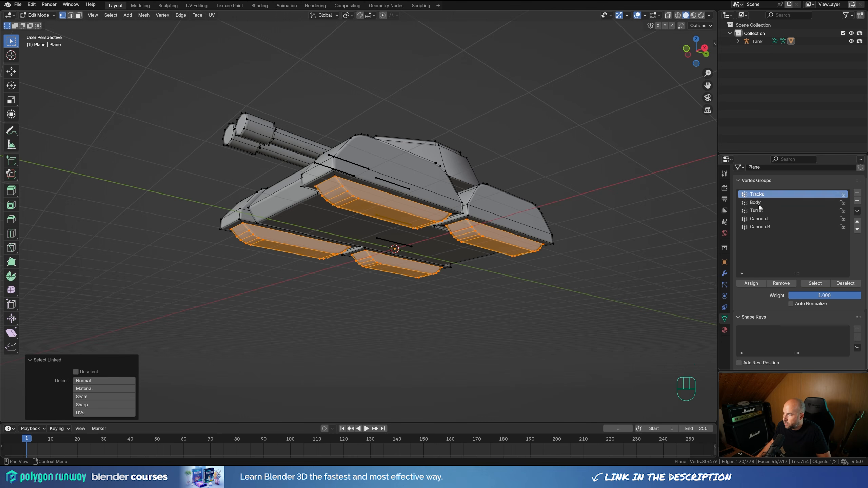
- Assign the selected track meshes to the Tracks vertex group and hide them
{"action": "left_click", "coordinate": [752, 283]}
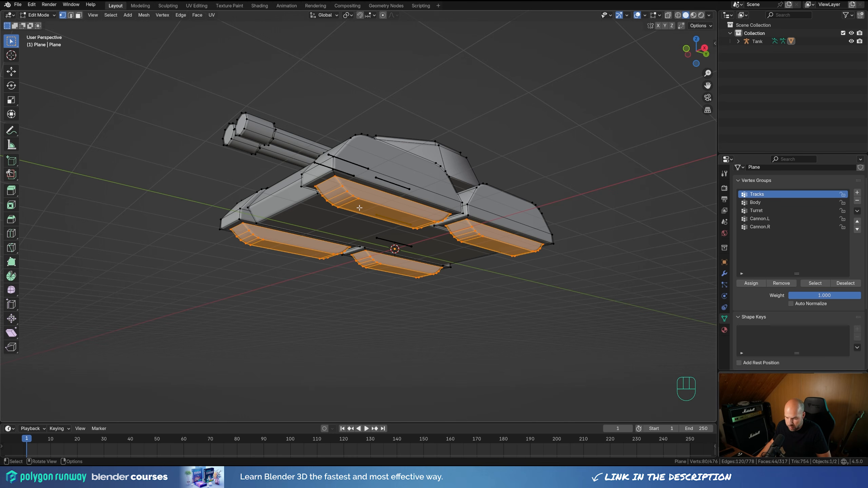
{"action": "key", "text": "h"}
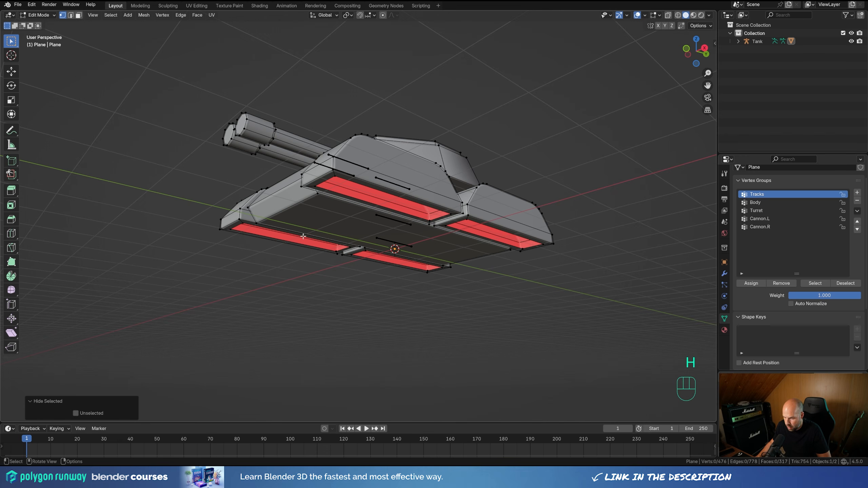
- Select the linked hull and fender parts, assign them to the Body vertex group, and hide them
{"action": "key", "text": "l"}
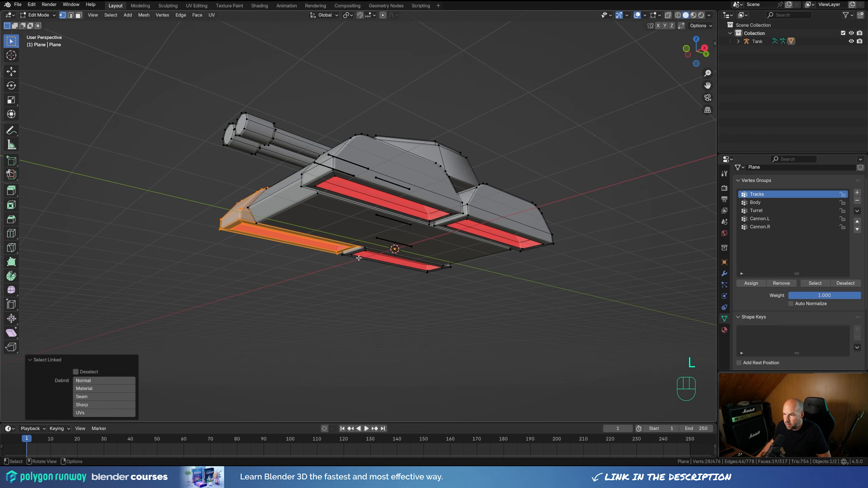
{"action": "key", "text": "l"}
{"action": "key", "text": "l"}
{"action": "key", "text": "l"}
{"action": "key", "text": "l"}
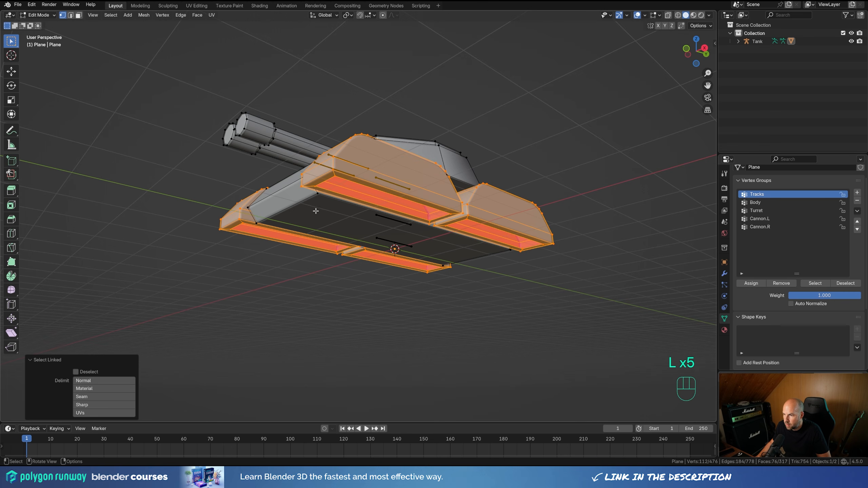
{"action": "key", "text": "l"}
{"action": "left_click", "coordinate": [756, 202]}
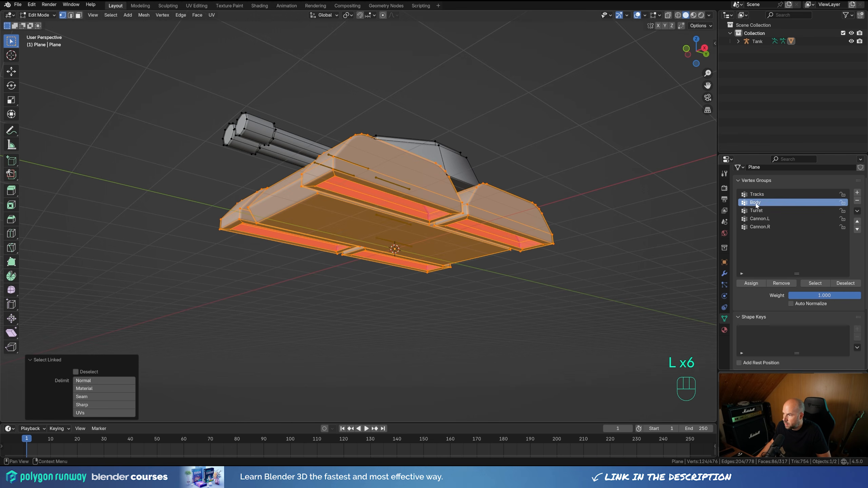
{"action": "left_click", "coordinate": [751, 283]}
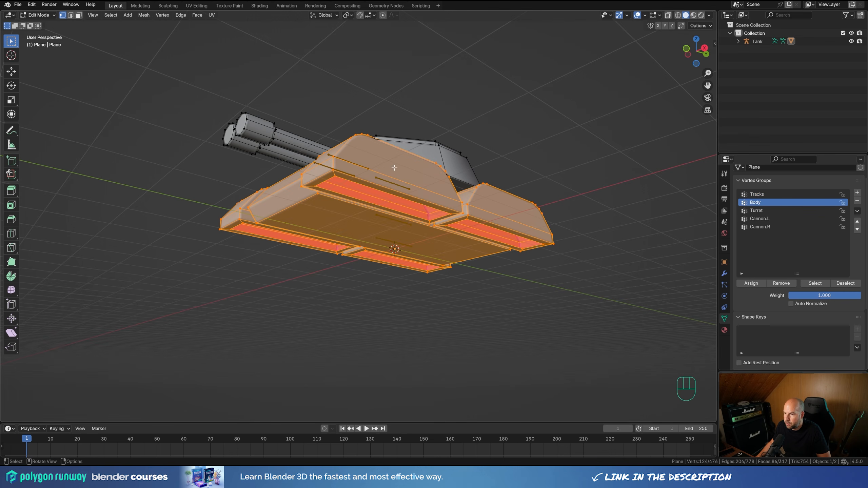
{"action": "middle_click_drag", "start_coordinate": [561, 230], "coordinate": [520, 191]}
{"action": "key", "text": "h"}
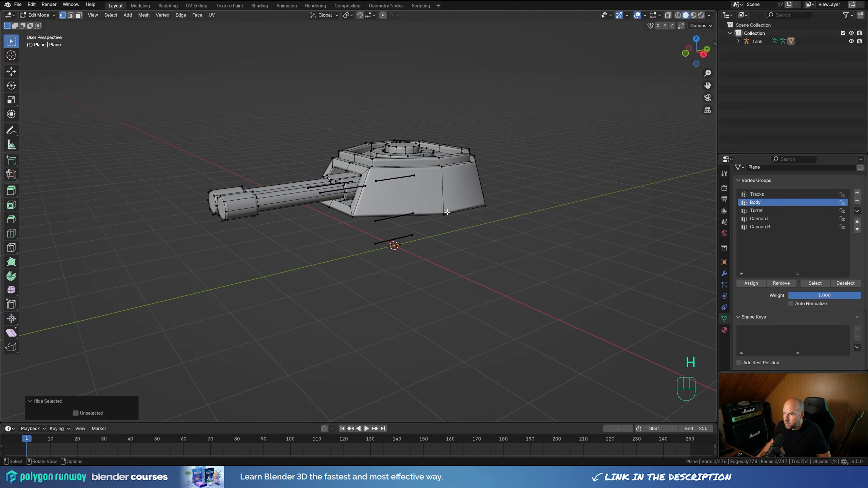
- Select all linked turret parts including the hatch, assign them to the Turret vertex group, and hide them
{"action": "key", "text": "l"}
{"action": "key", "text": "l"}
{"action": "key", "text": "l"}
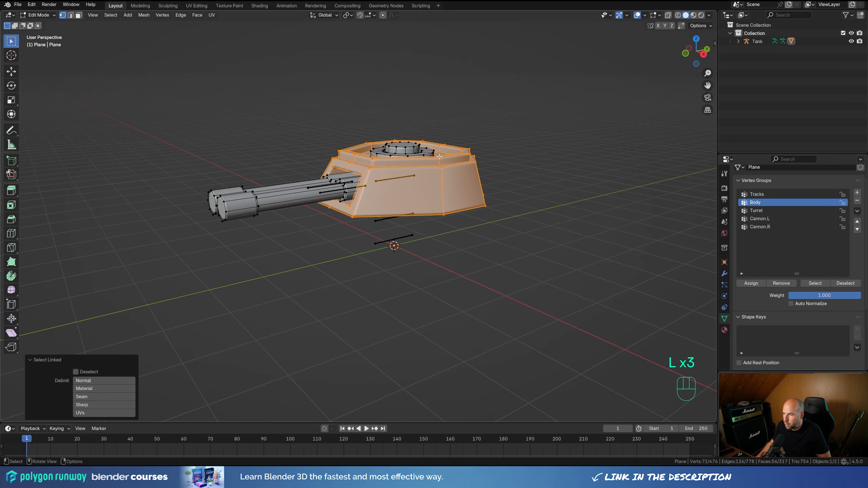
{"action": "key", "text": "l"}
{"action": "key", "text": "l"}
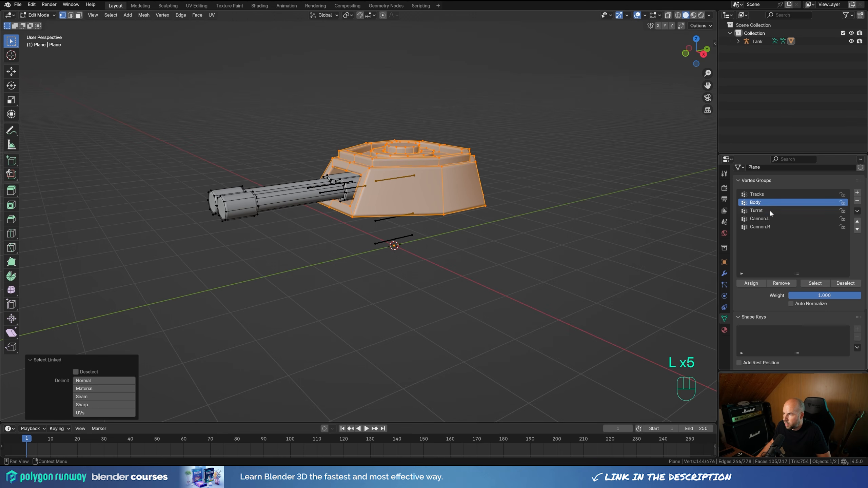
{"action": "left_click", "coordinate": [756, 210]}
{"action": "left_click", "coordinate": [751, 283]}
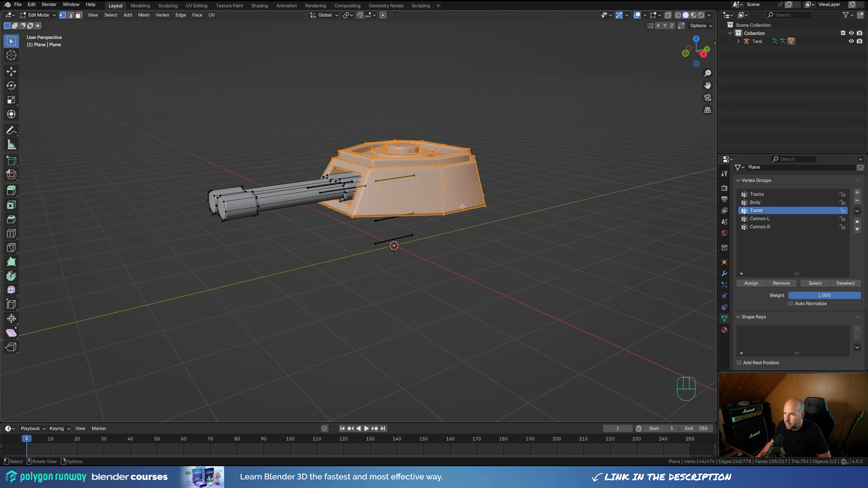
{"action": "key", "text": "h"}
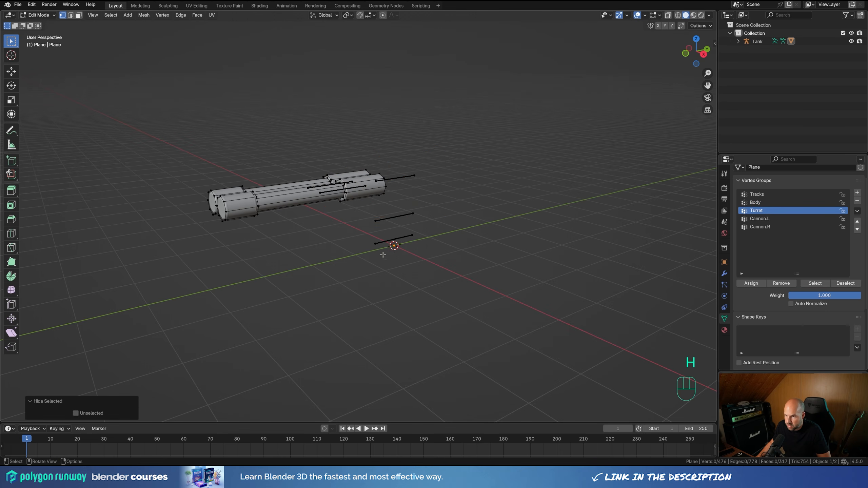
- Select all linked parts of the cannon on the tank's left side, assign them to the Cannon.L vertex group, and hide them
{"action": "middle_click_drag", "start_coordinate": [382, 252], "coordinate": [346, 249]}
{"action": "key", "text": "l"}
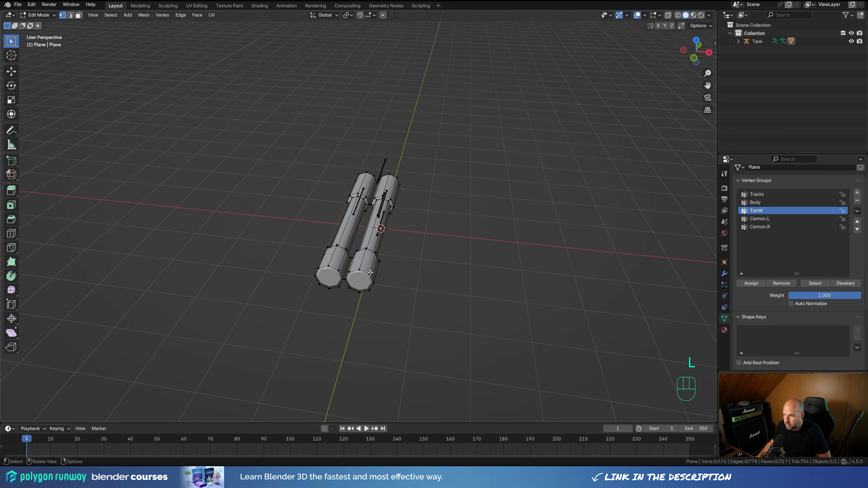
{"action": "key", "text": "l"}
{"action": "key", "text": "l"}
{"action": "key", "text": "l"}
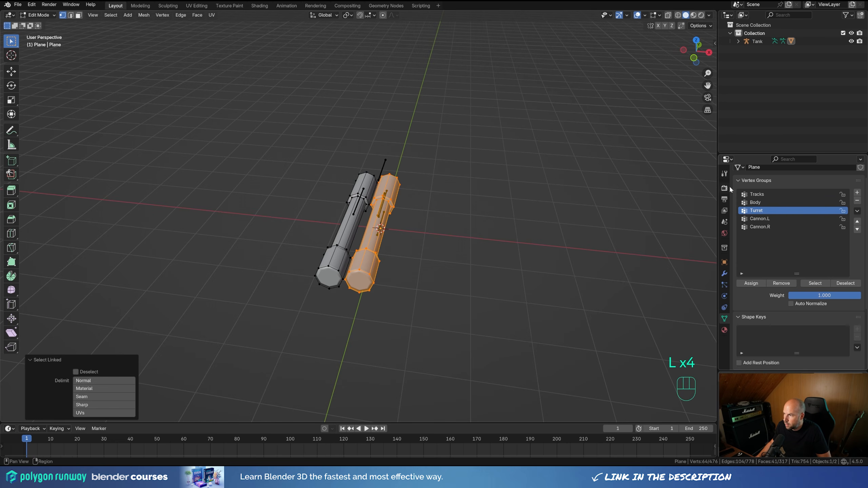
{"action": "left_click", "coordinate": [762, 219]}
{"action": "left_click", "coordinate": [751, 283]}
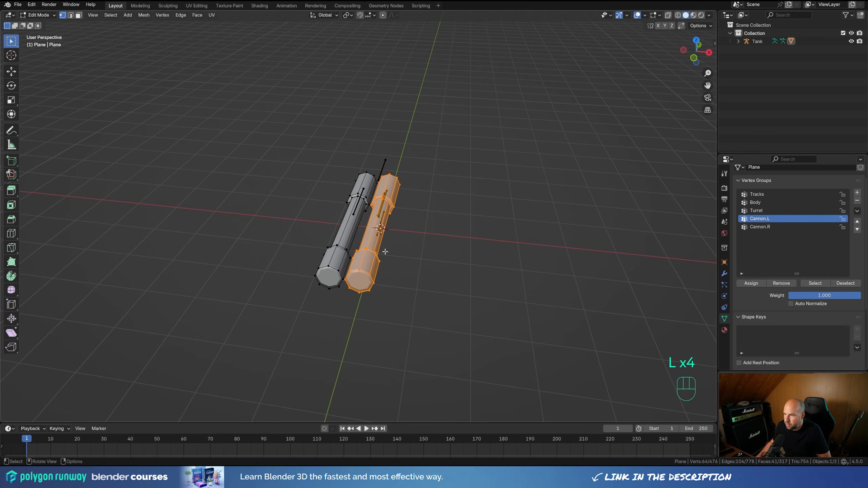
{"action": "key", "text": "h"}
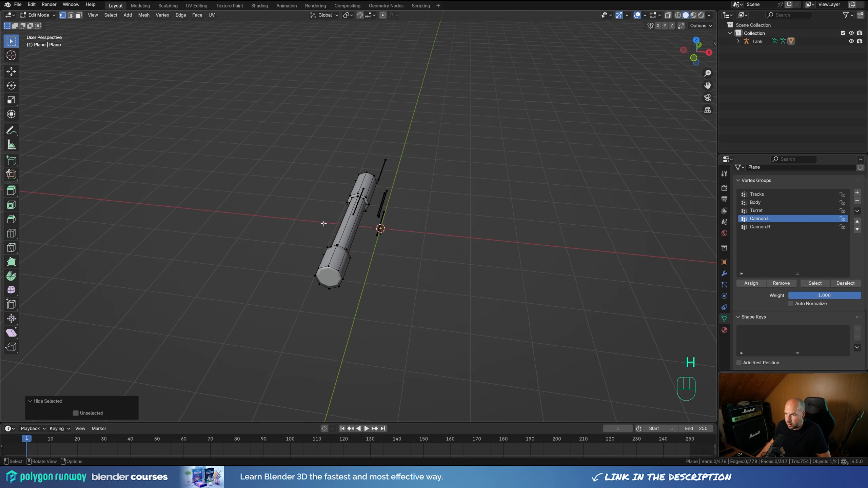
- Assign the remaining cannon to the Cannon.R vertex group, then reveal all hidden geometry and return to Object Mode
{"action": "key", "text": "a"}
{"action": "left_click", "coordinate": [775, 227]}
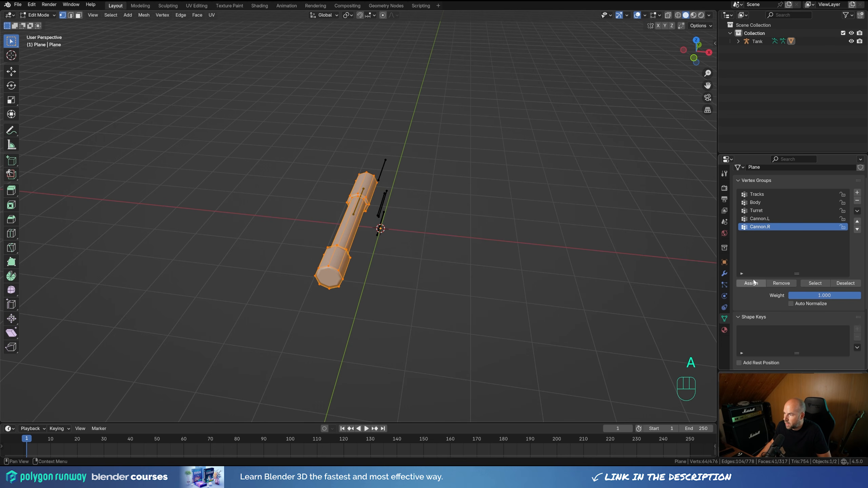
{"action": "left_click", "coordinate": [751, 283]}
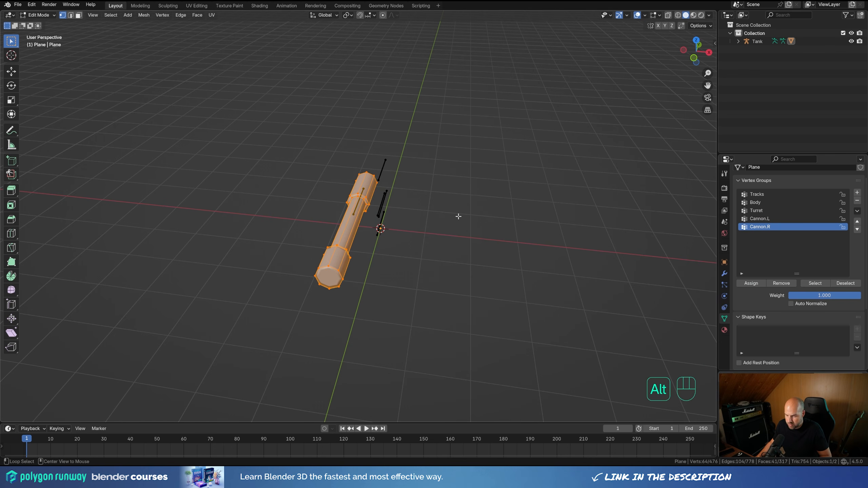
{"action": "key", "text": "alt+h"}
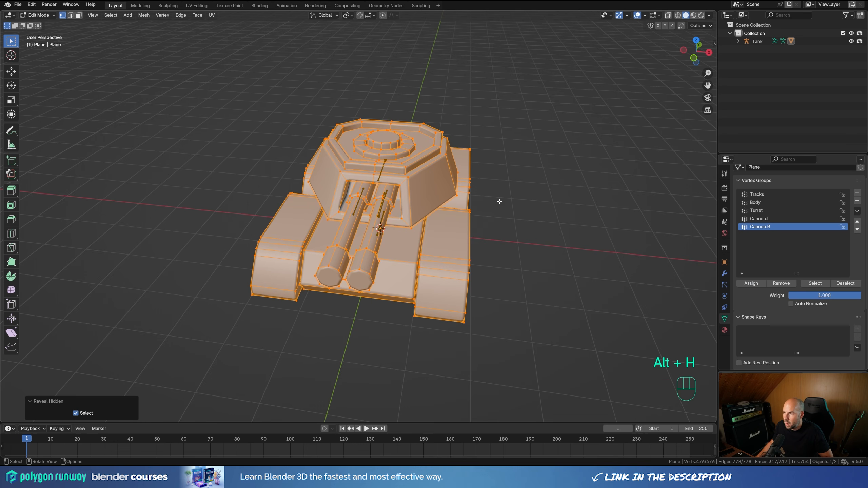
{"action": "key", "text": "Tab"}
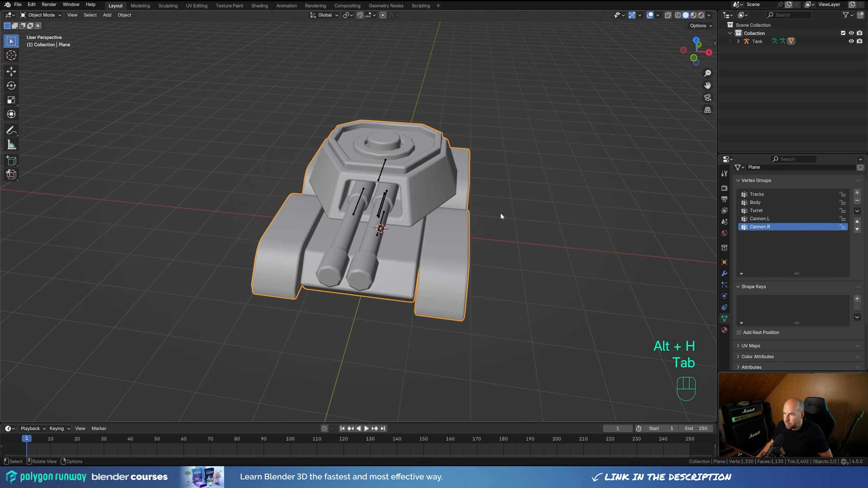
- Select the tank's armature and switch it to Pose Mode
{"action": "left_click", "coordinate": [384, 204]}
{"action": "middle_click_drag", "start_coordinate": [563, 237], "coordinate": [524, 229]}
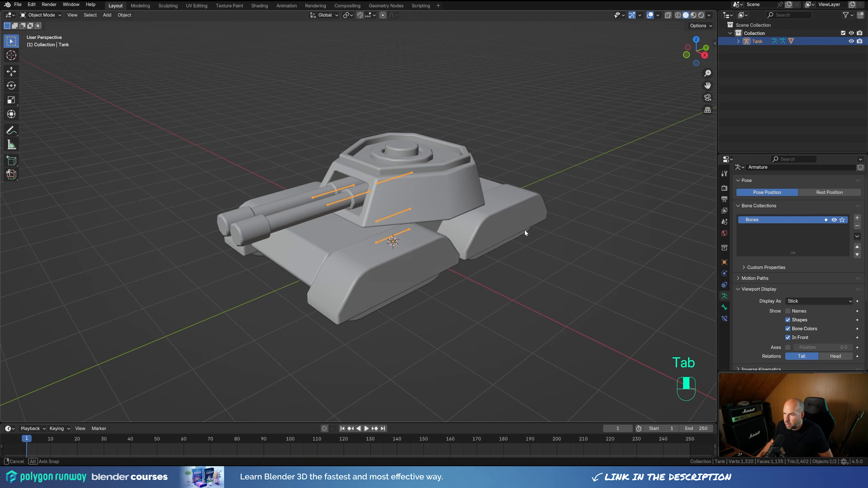
{"action": "left_click", "coordinate": [36, 15]}
{"action": "left_click", "coordinate": [37, 15]}
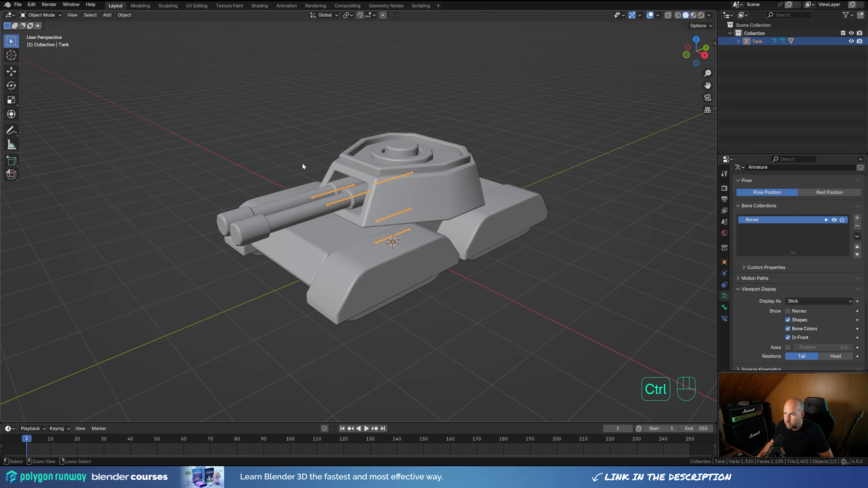
{"action": "key", "text": "ctrl+Tab"}
- Test the Body bone by trying a rotation and a move, cancelling both
{"action": "key", "text": "r"}
{"action": "key", "text": "Escape"}
{"action": "key", "text": "g"}
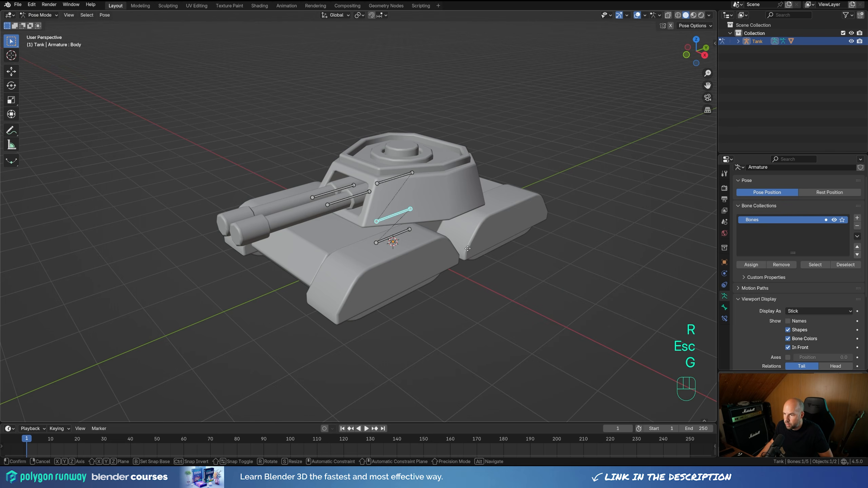
{"action": "key", "text": "Escape"}
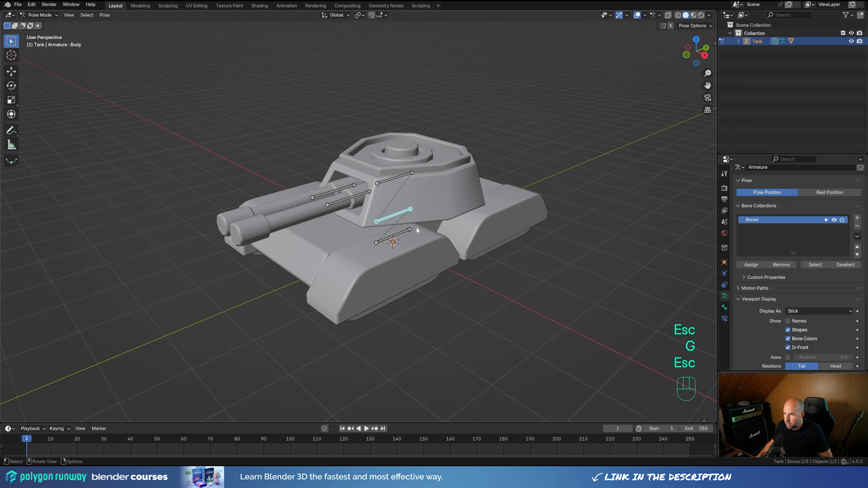
- Test the Turret bone by trying a move and a rotation around the global Z axis, cancelling both
{"action": "left_click", "coordinate": [394, 182]}
{"action": "key", "text": "g"}
{"action": "key", "text": "Escape"}
{"action": "key", "text": "r"}
{"action": "key", "text": "z"}
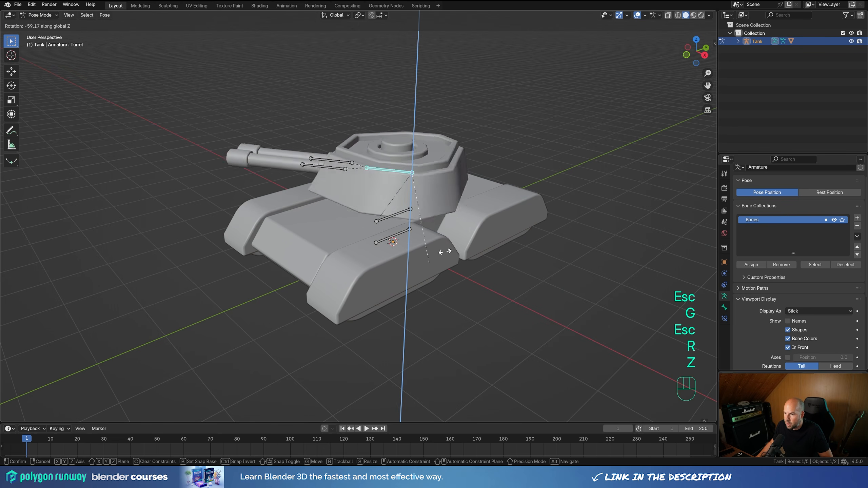
{"action": "key", "text": "Escape"}
- Test the Cannon.L bone by trying an X-axis rotation and a move along the global Y axis, cancelling both
{"action": "left_click", "coordinate": [352, 199]}
{"action": "key", "text": "r"}
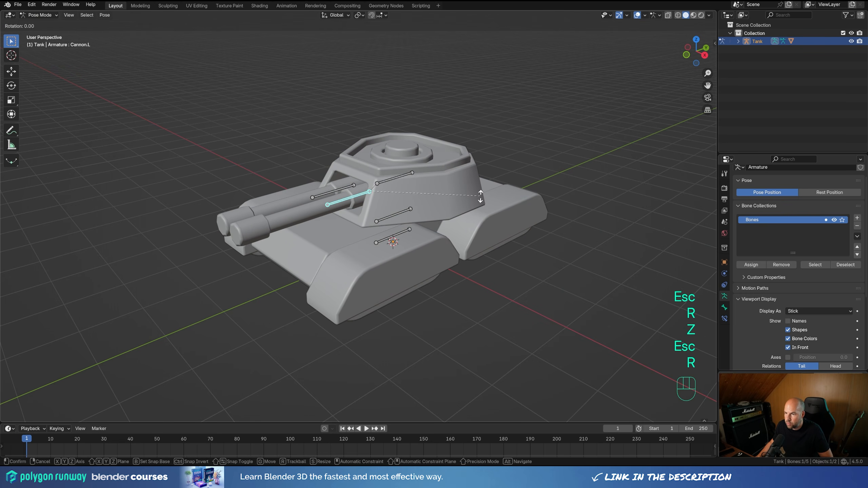
{"action": "key", "text": "x"}
{"action": "key", "text": "Escape"}
{"action": "key", "text": "g"}
{"action": "key", "text": "y"}
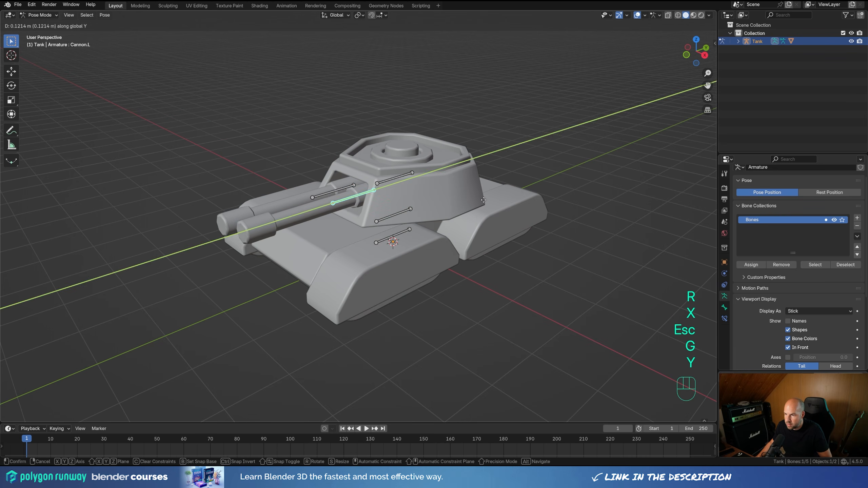
{"action": "key", "text": "Escape"}
{"action": "middle_click_drag", "start_coordinate": [422, 209], "coordinate": [489, 230]}
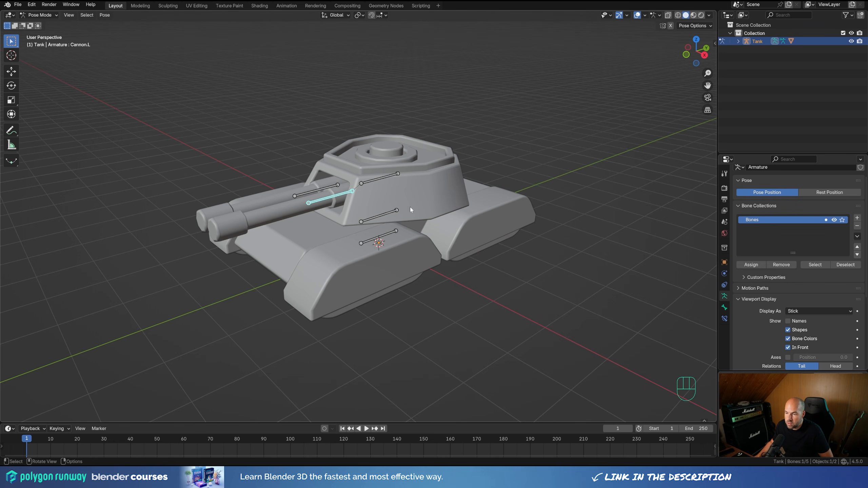
- Enlarge the timeline area and set the animation's end frame to 60
{"action": "left_click_drag", "start_coordinate": [301, 423], "coordinate": [330, 335]}
{"action": "left_click", "coordinate": [695, 341]}
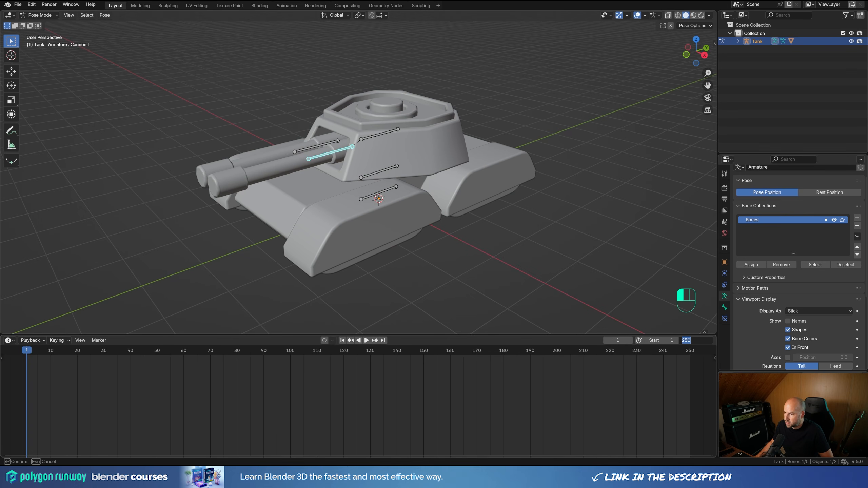
{"action": "type", "text": "60"}
{"action": "key", "text": "Return"}
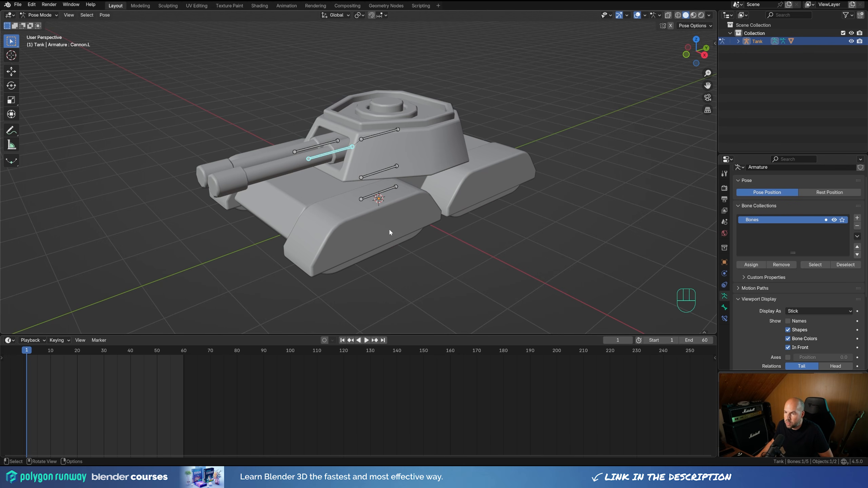
- Select the Body bone and try moving it along the global Z axis, cancelling the move
{"action": "left_click", "coordinate": [379, 173]}
{"action": "mouse_move", "coordinate": [494, 187]}
{"action": "middle_mouse_down"}
{"action": "mouse_move", "coordinate": [496, 202]}
{"action": "mouse_move", "coordinate": [507, 199]}
{"action": "mouse_move", "coordinate": [491, 199]}
{"action": "middle_mouse_up"}
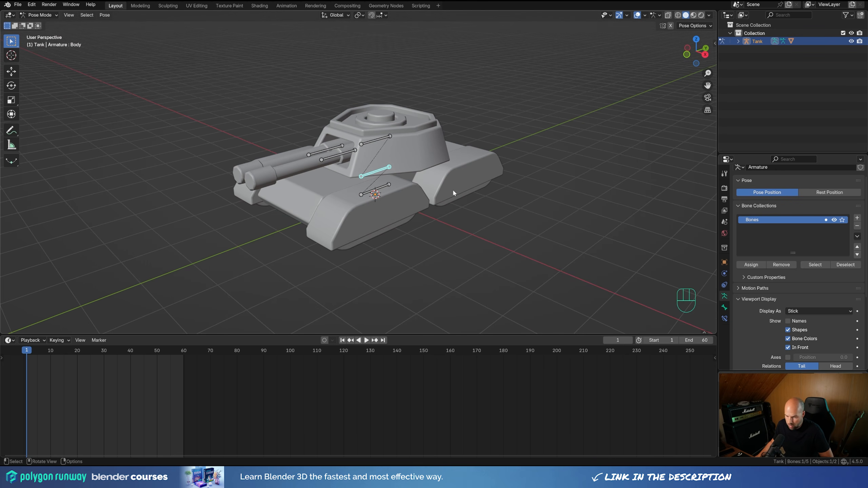
{"action": "key", "text": "Escape"}
{"action": "key", "text": "g"}
{"action": "key", "text": "z"}
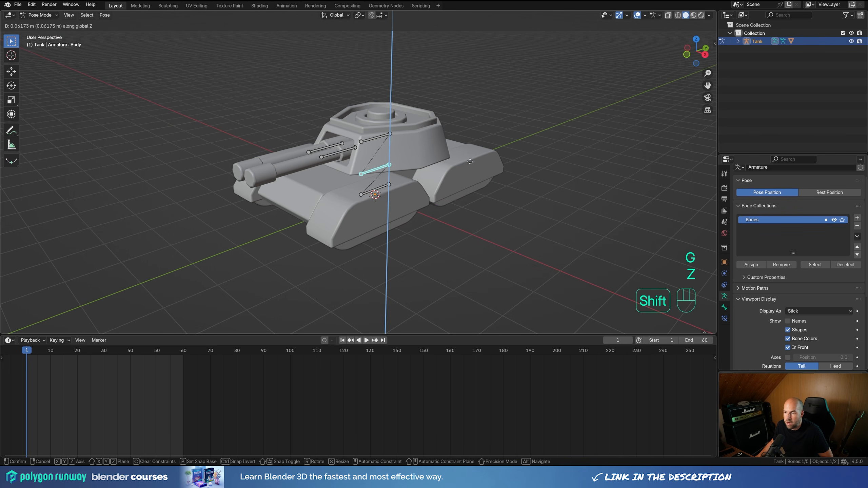
{"action": "key", "text": "Escape"}
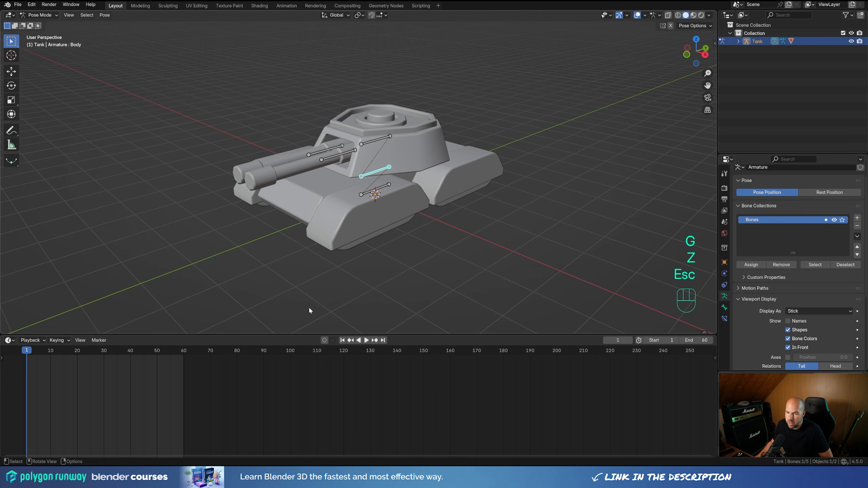
- Show the Body bone's transform properties beside the tank in the viewport
{"action": "middle_click_drag", "start_coordinate": [67, 394], "coordinate": [240, 397]}
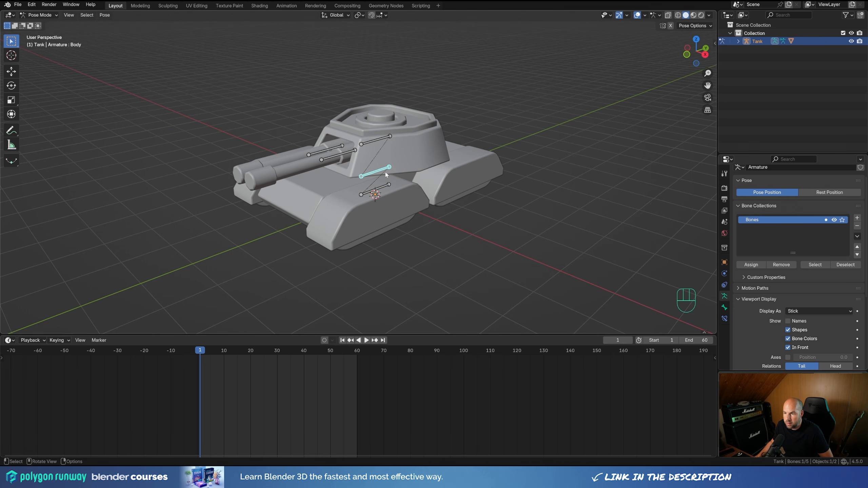
{"action": "middle_click_drag", "start_coordinate": [398, 166], "coordinate": [360, 169], "text": "shift"}
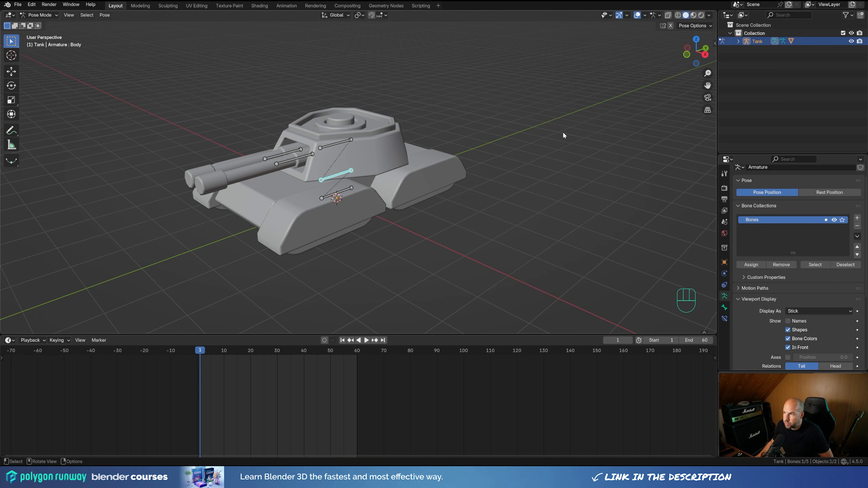
{"action": "key", "text": "n"}
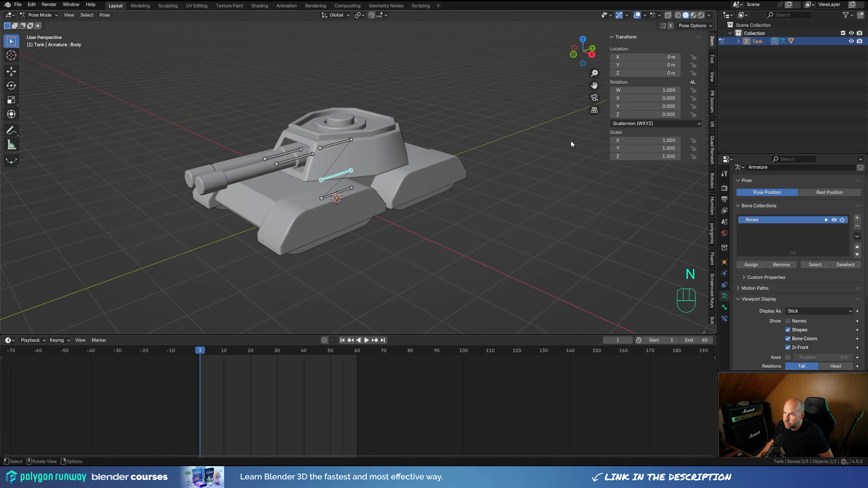
- Keyframe only the Body bone's Z location at frame 1 and turn the timeline area into the Graph Editor
{"action": "right_click", "coordinate": [660, 73]}
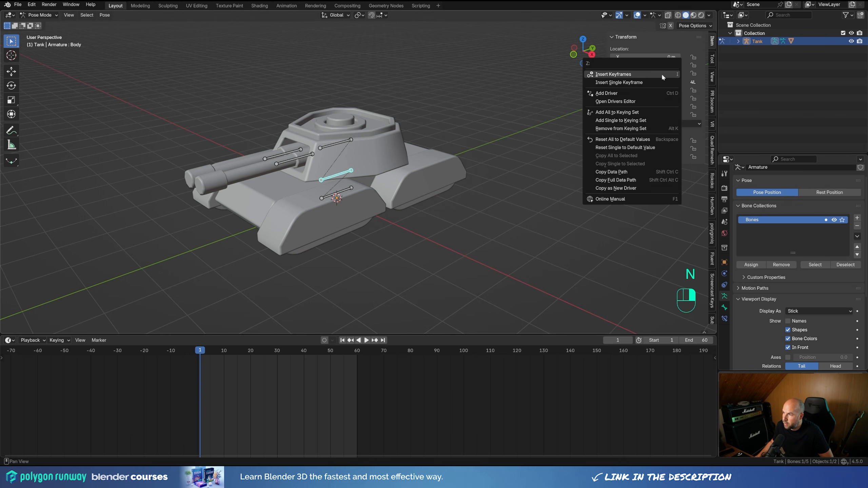
{"action": "left_click", "coordinate": [635, 82]}
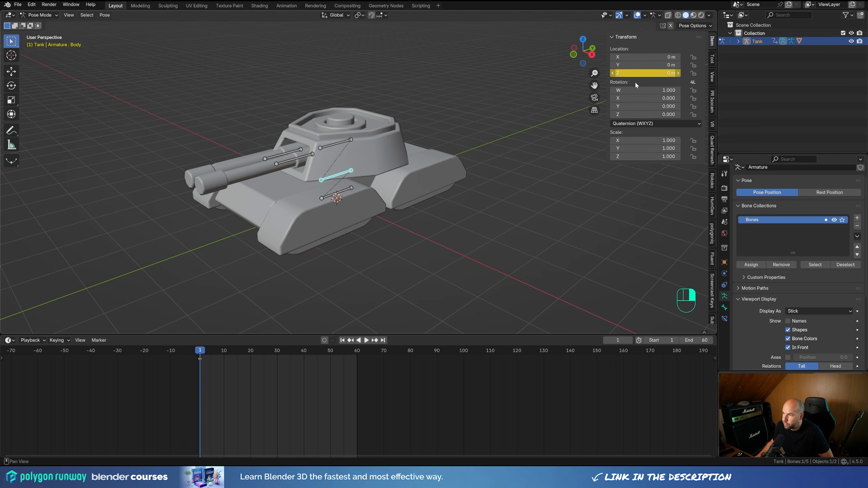
{"action": "key", "text": "ctrl+Tab"}
{"action": "key", "text": "ctrl+Tab"}
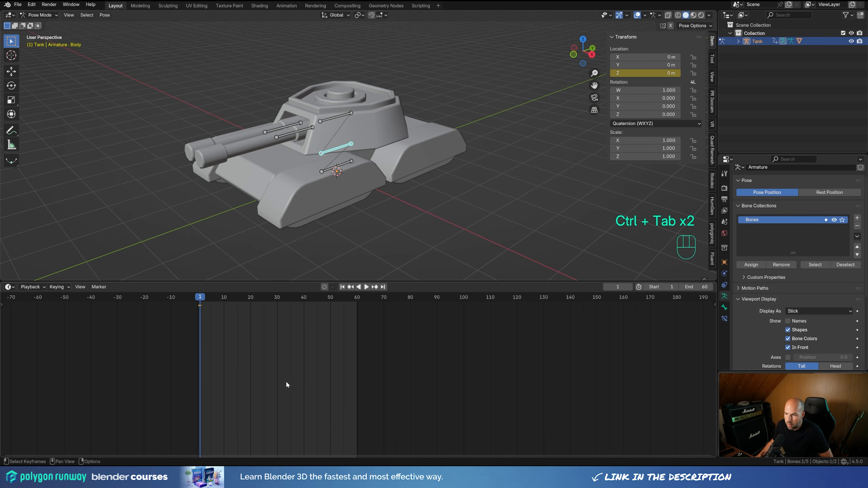
{"action": "key", "text": "ctrl+Tab"}
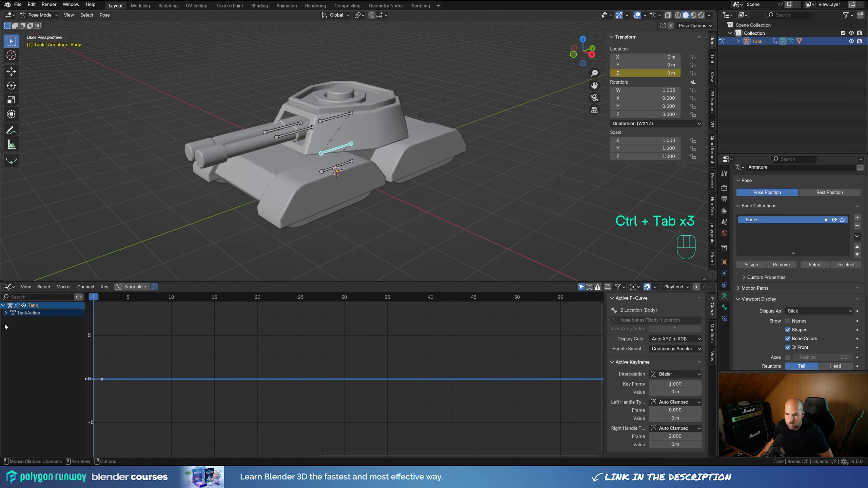
- Expand the TankAction and Body channels, select the Body bone's Z Location curve and fit it in the graph view
{"action": "left_click", "coordinate": [5, 314]}
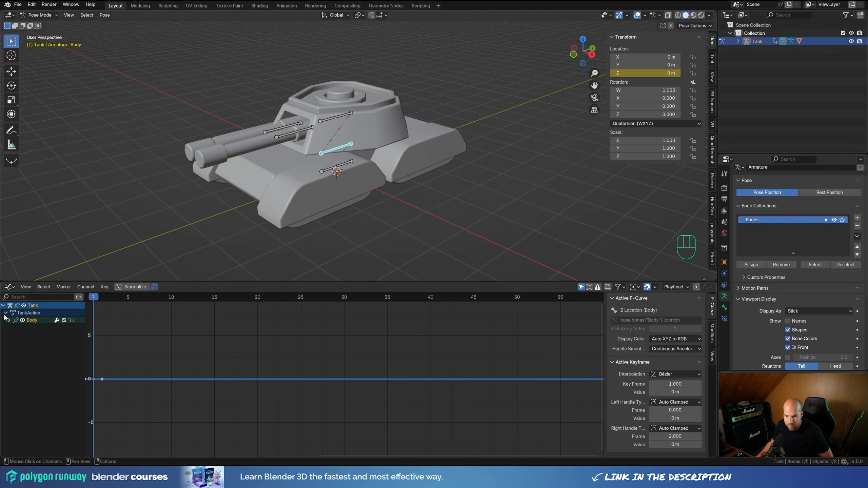
{"action": "left_click", "coordinate": [9, 320]}
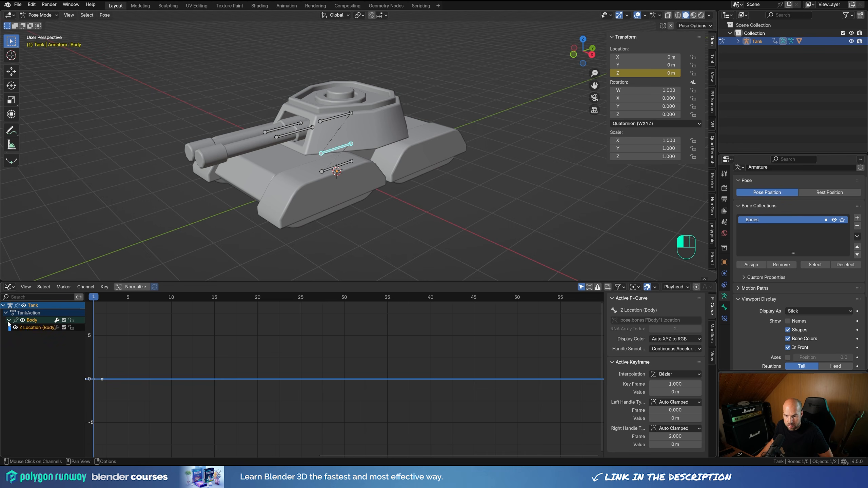
{"action": "left_click", "coordinate": [27, 331]}
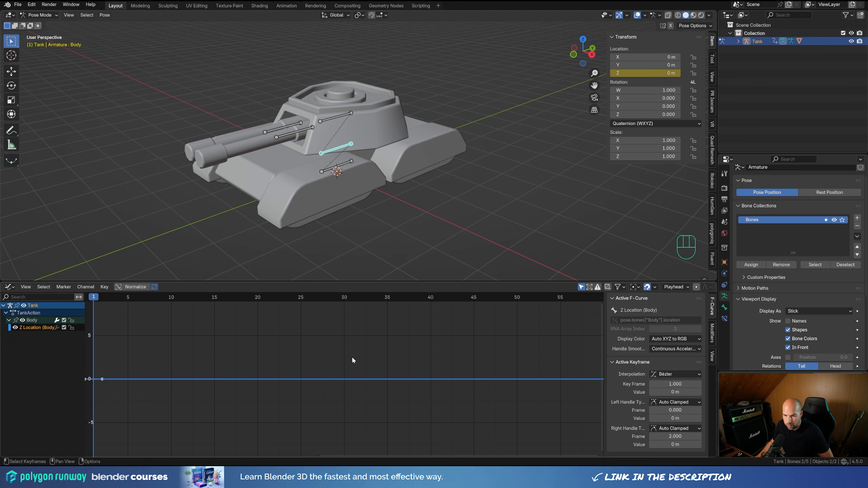
{"action": "key", "text": "Home"}
- Add a Built-In Function modifier of type Sine to the Z Location curve and make it additive
{"action": "left_click", "coordinate": [712, 333]}
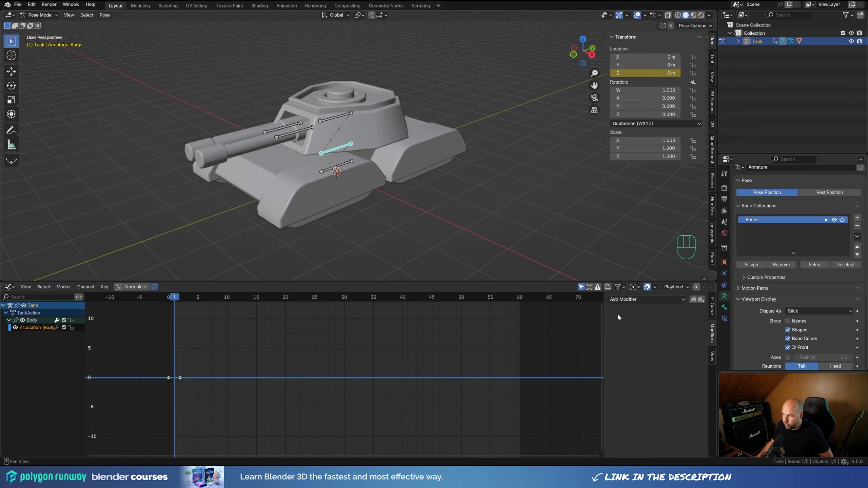
{"action": "key", "text": "n"}
{"action": "key", "text": "n"}
{"action": "left_click", "coordinate": [636, 301]}
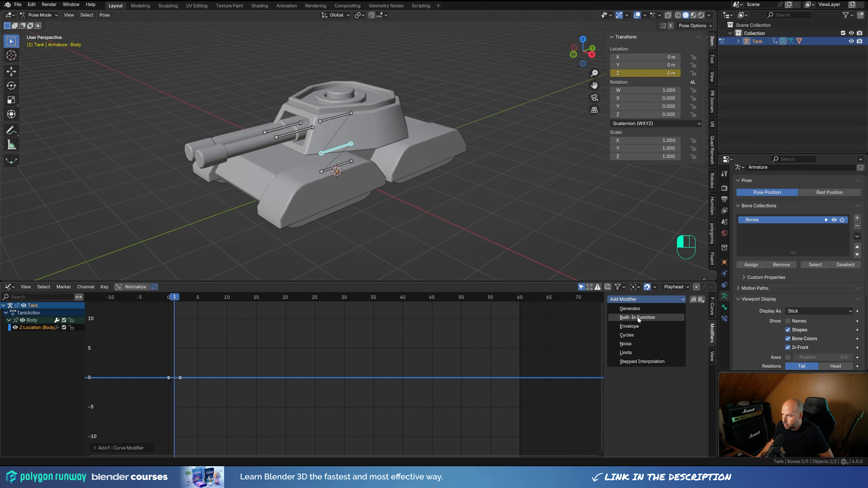
{"action": "left_click", "coordinate": [638, 317]}
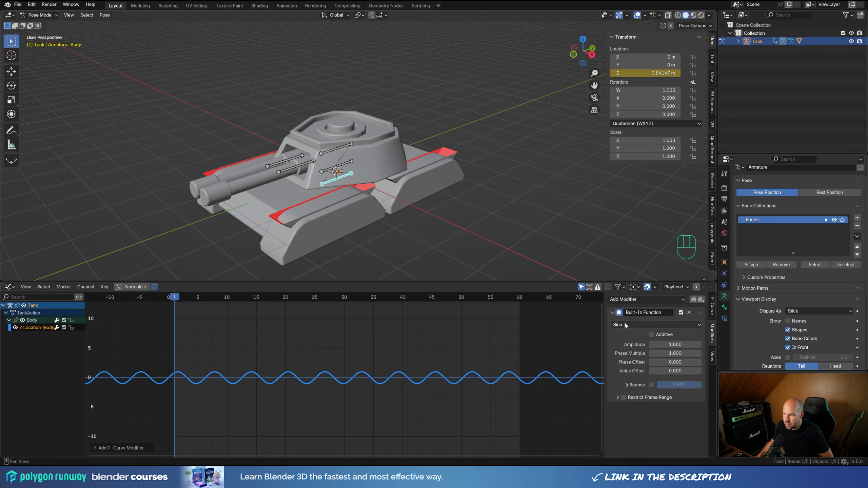
{"action": "left_click", "coordinate": [652, 335]}
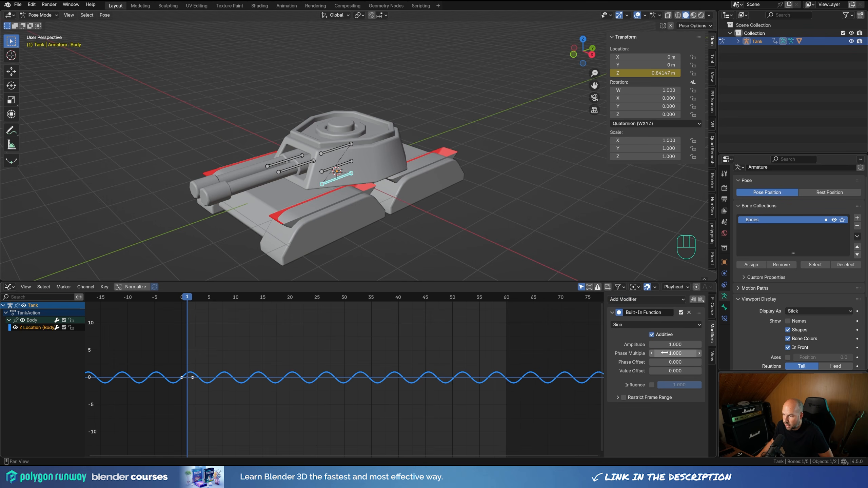
- Set the sine modifier's amplitude to 0.05 and play the animation
{"action": "left_click", "coordinate": [684, 345]}
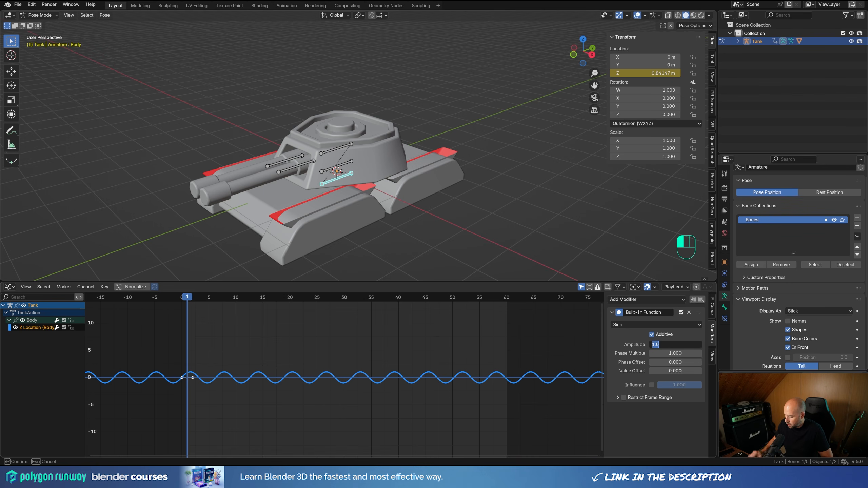
{"action": "type", "text": "0"}
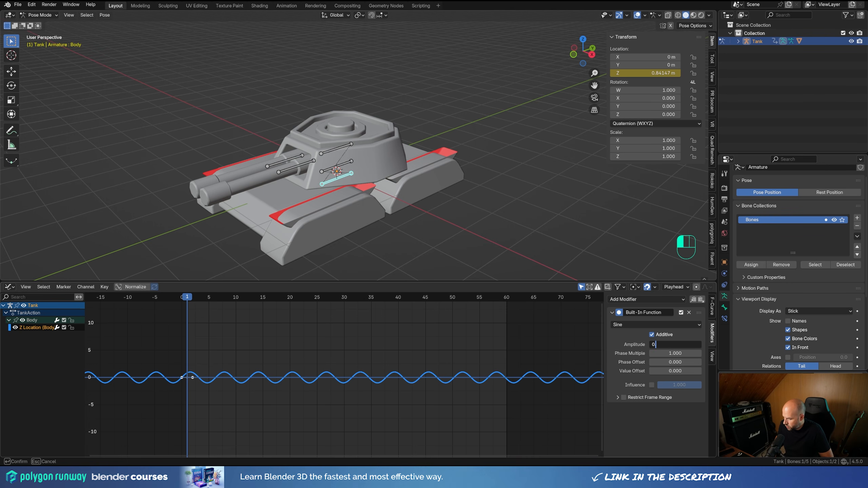
{"action": "type", "text": ".05"}
{"action": "key", "text": "Return"}
{"action": "key", "text": "KP_Decimal"}
{"action": "key", "text": "space"}
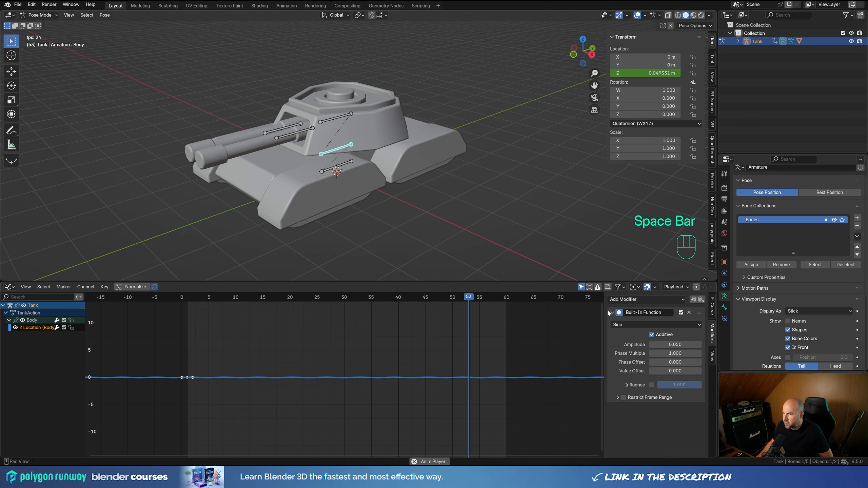
- Set the sine modifier's amplitude to 0.025 and its phase multiple to 0.44
{"action": "left_click", "coordinate": [676, 345]}
{"action": "type", "text": "0"}
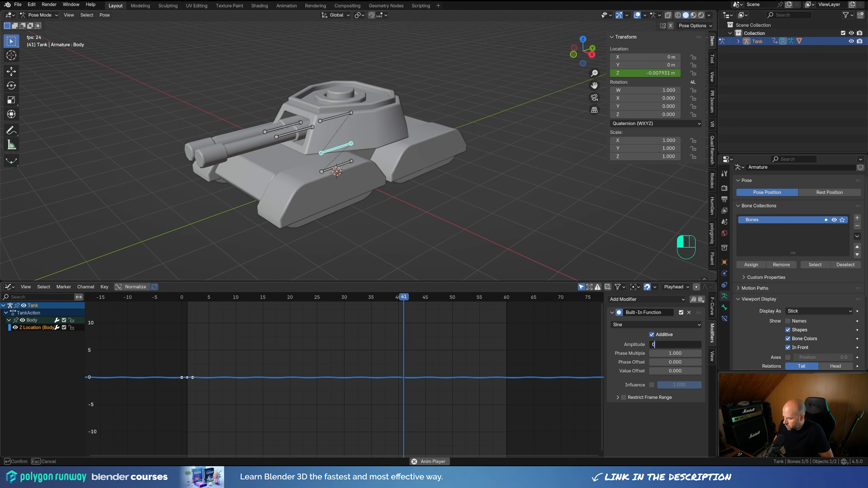
{"action": "type", "text": ".025"}
{"action": "key", "text": "Return"}
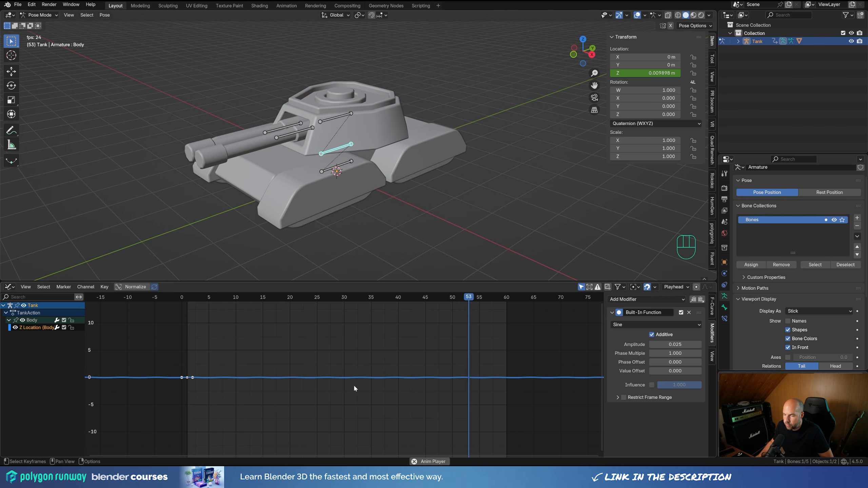
{"action": "middle_click_drag", "start_coordinate": [353, 384], "coordinate": [370, 406], "text": "ctrl"}
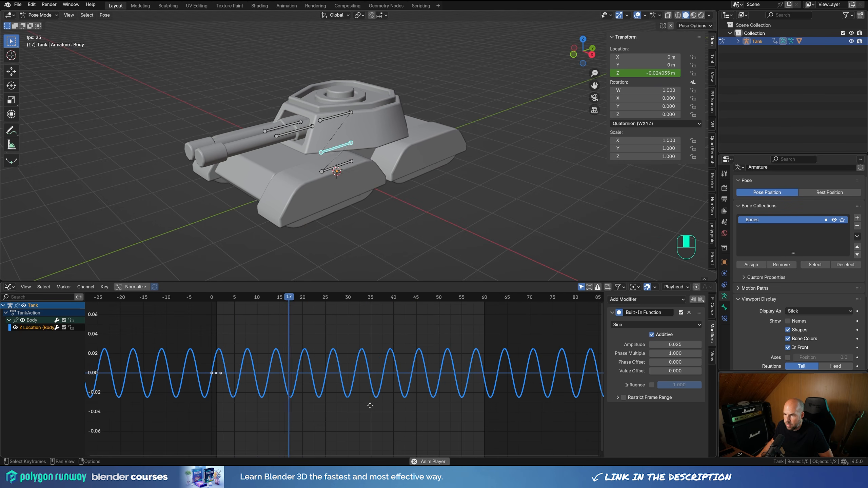
{"action": "mouse_move", "coordinate": [675, 354]}
{"action": "left_mouse_down"}
{"action": "mouse_move", "coordinate": [698, 354]}
{"action": "mouse_move", "coordinate": [643, 353]}
{"action": "mouse_move", "coordinate": [667, 354]}
{"action": "left_mouse_up"}
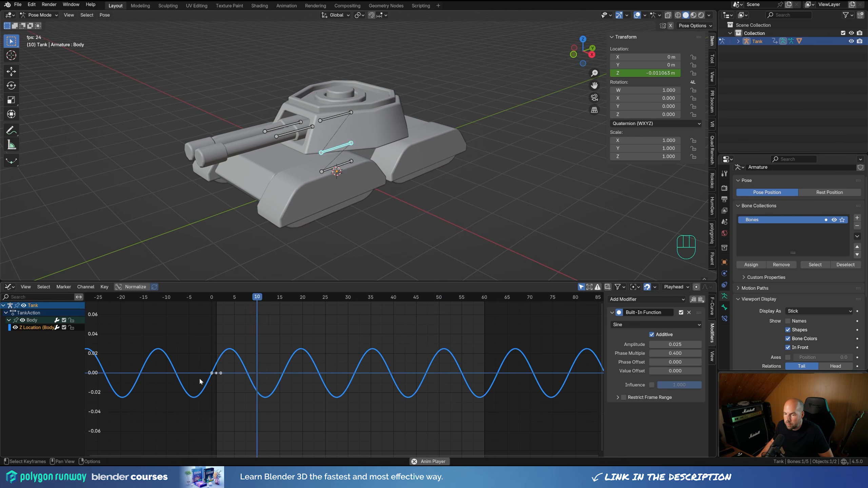
{"action": "left_click_drag", "start_coordinate": [675, 353], "coordinate": [683, 353], "text": "shift"}
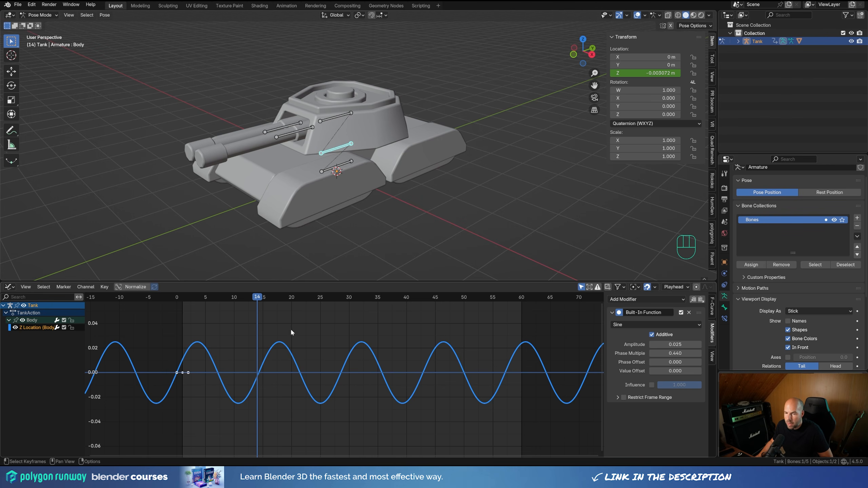
- Bake the Z Location channel into keyframes and set their interpolation to Linear
{"action": "left_click", "coordinate": [85, 287]}
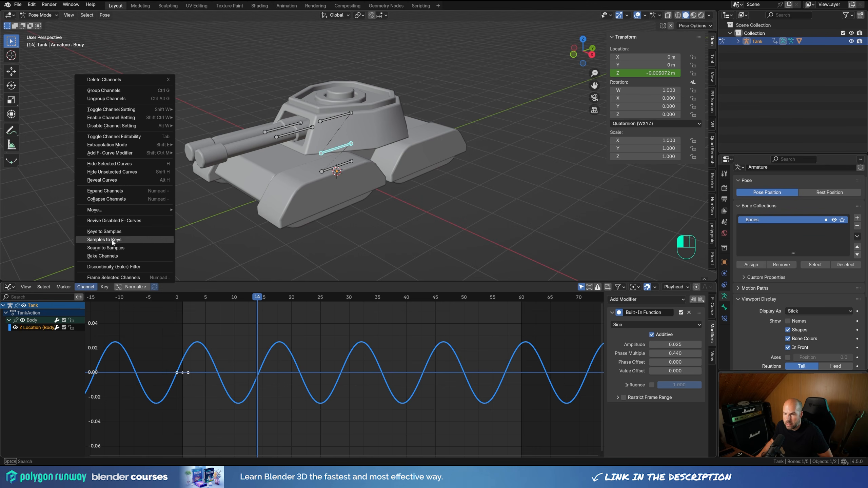
{"action": "left_click", "coordinate": [111, 256]}
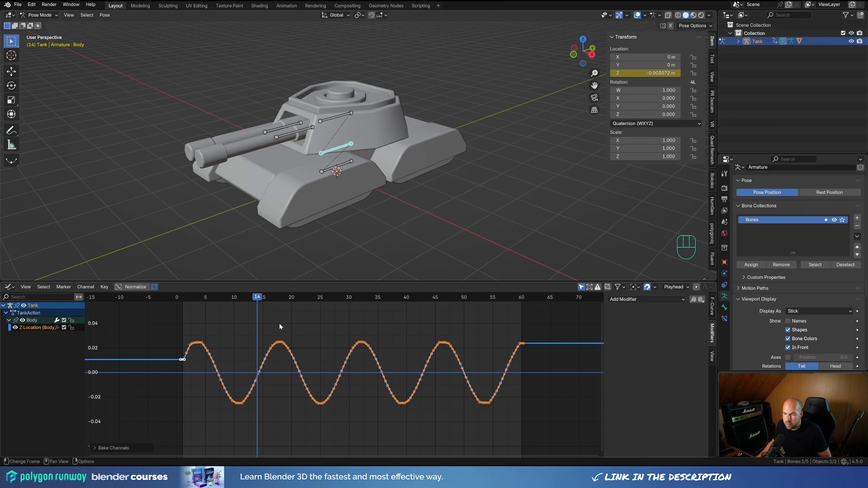
{"action": "key", "text": "t"}
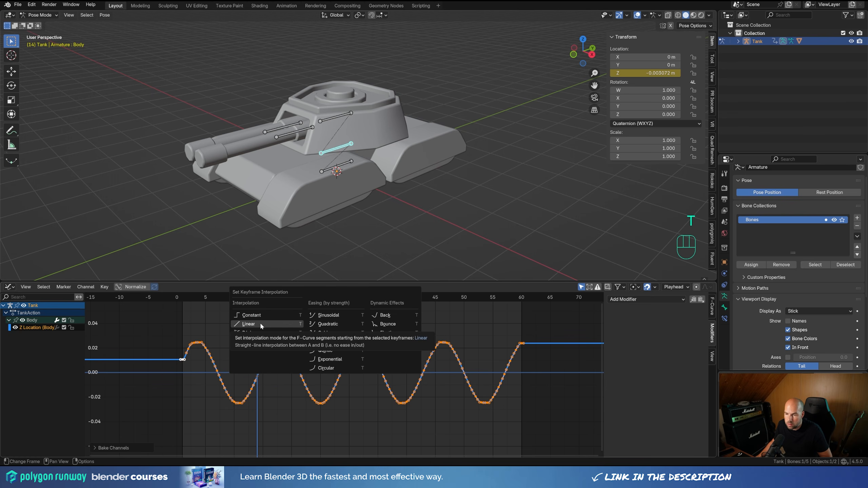
{"action": "left_click", "coordinate": [249, 325]}
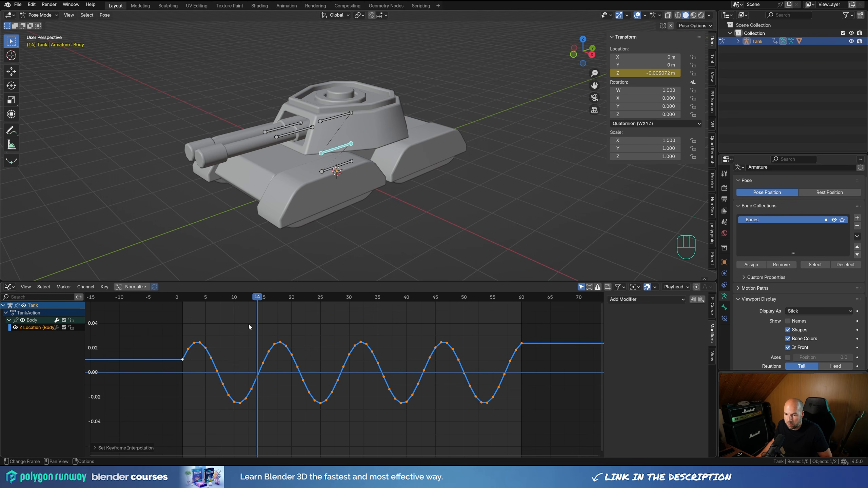
- Delete the last two baked keyframes of the Z Location curve, at frames 59 and 60
{"action": "scroll", "coordinate": [293, 365], "scroll_direction": "up", "scroll_amount": 1}
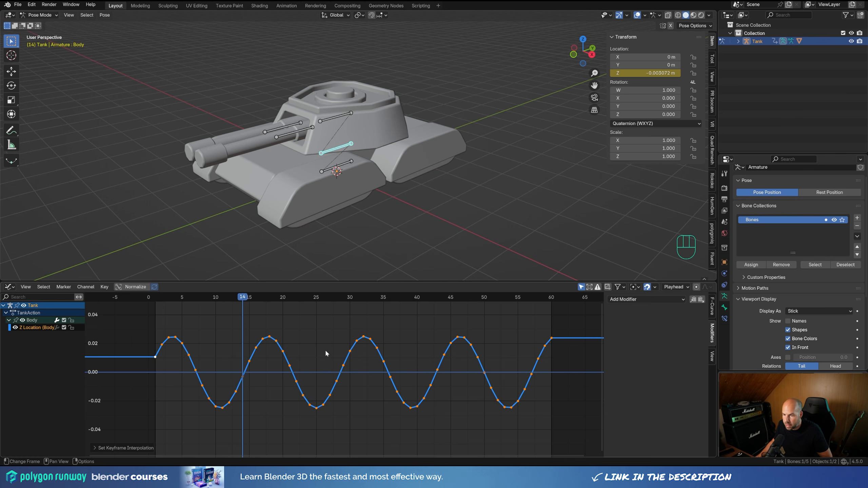
{"action": "left_click", "coordinate": [560, 359]}
{"action": "left_click", "coordinate": [156, 358]}
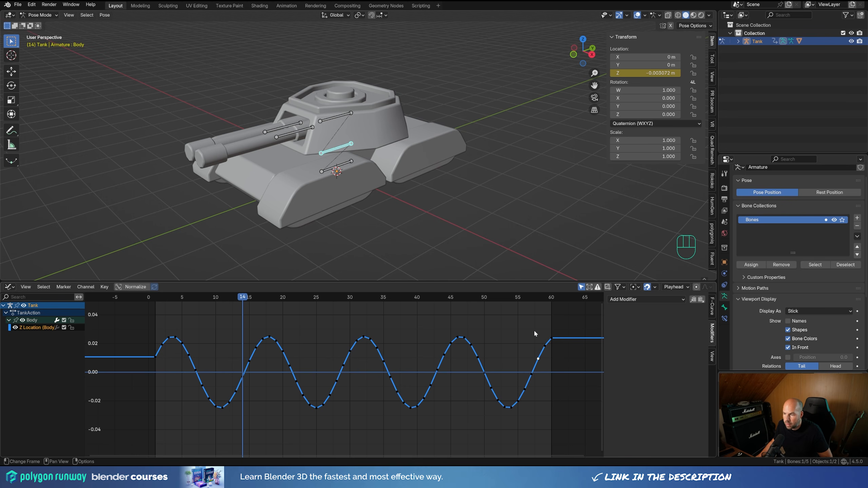
{"action": "left_click_drag", "start_coordinate": [534, 329], "coordinate": [565, 349]}
{"action": "key", "text": "x"}
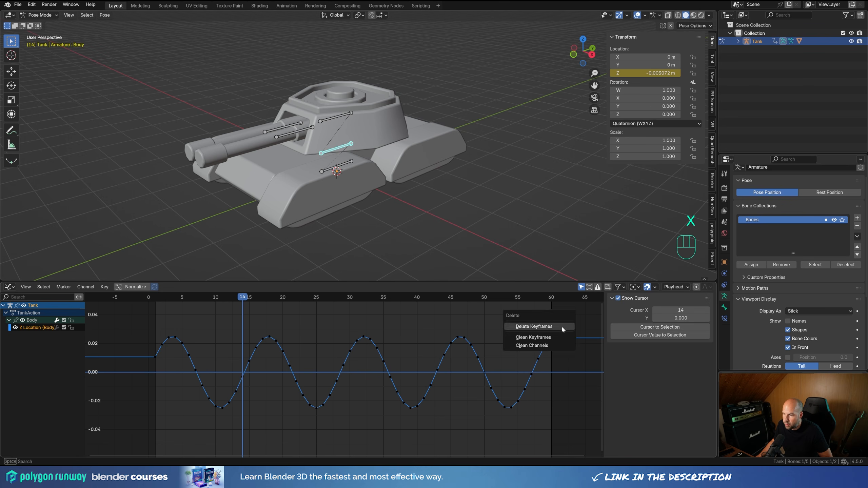
{"action": "left_click", "coordinate": [562, 327]}
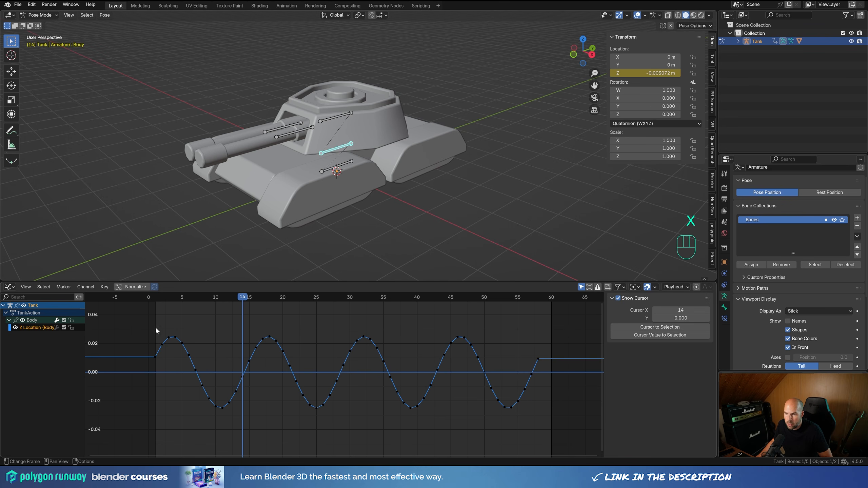
- Scale all remaining keyframes along X by about 1.05 around the 2D Cursor at frame 1, so the last one lands on frame 61
{"action": "left_click_drag", "start_coordinate": [150, 324], "coordinate": [560, 429]}
{"action": "left_click_drag", "start_coordinate": [167, 297], "coordinate": [156, 299]}
{"action": "left_click", "coordinate": [637, 287]}
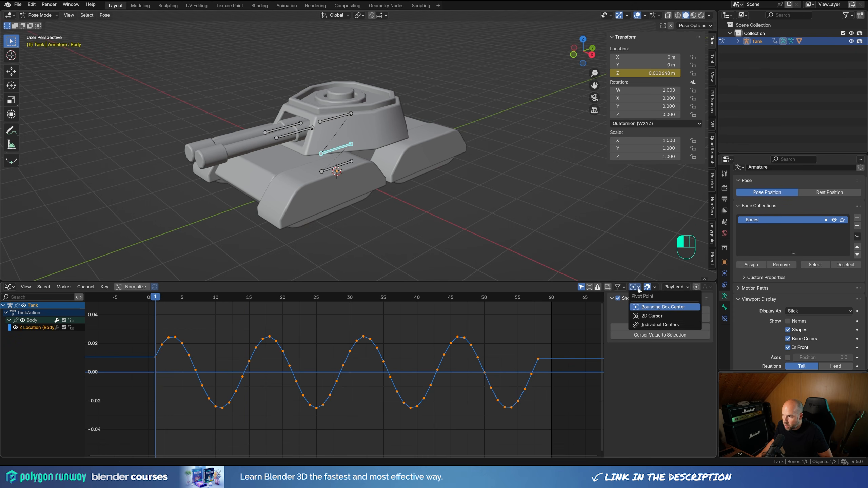
{"action": "left_click", "coordinate": [654, 316]}
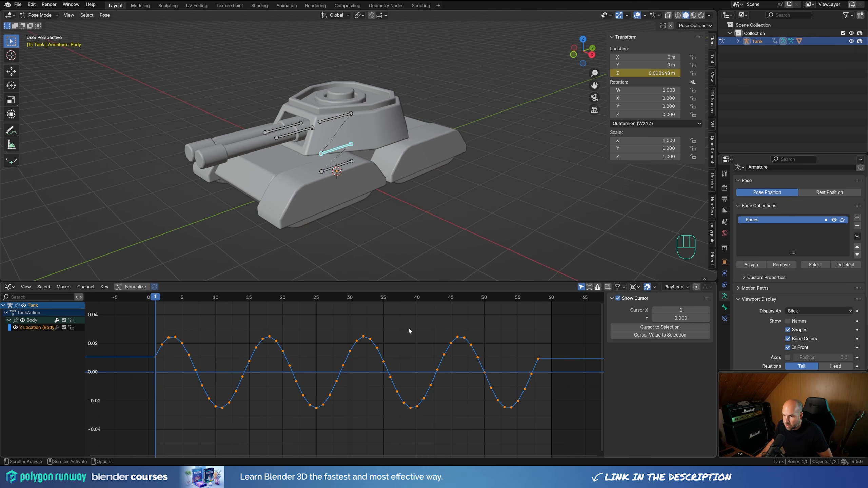
{"action": "key", "text": "s"}
{"action": "key", "text": "x"}
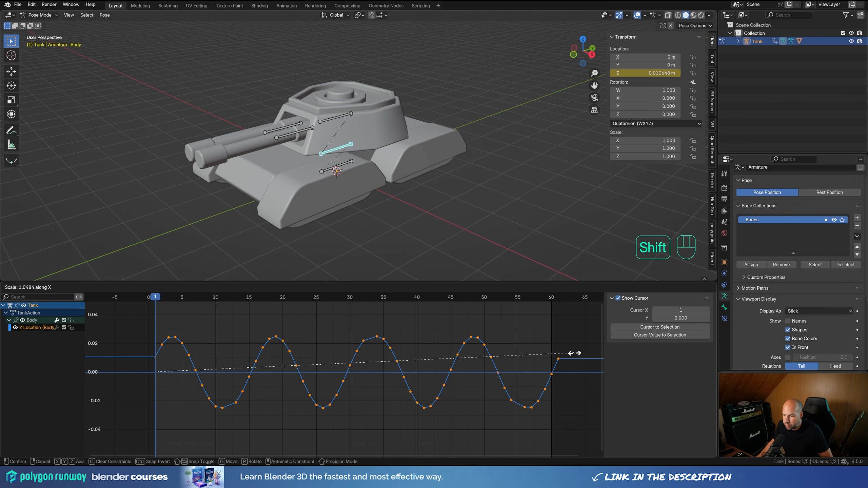
{"action": "left_click", "coordinate": [574, 354]}
{"action": "left_click", "coordinate": [222, 408]}
{"action": "key", "text": "g"}
{"action": "key", "text": "x"}
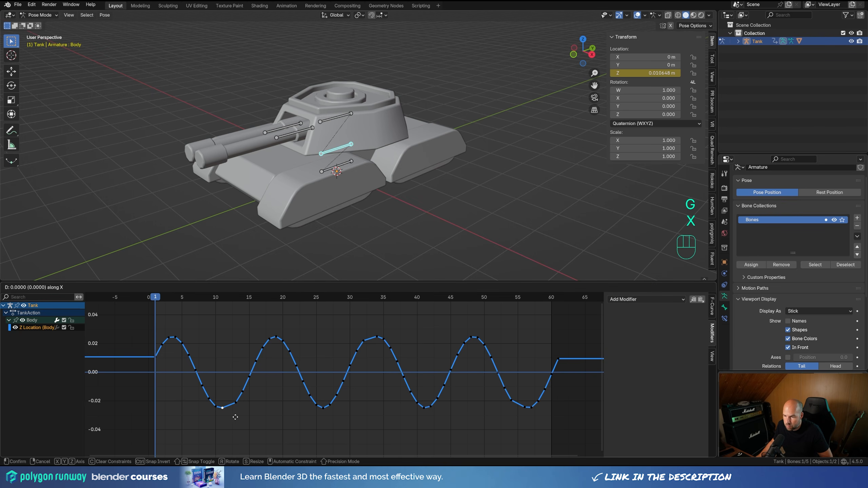
{"action": "key", "text": "shift"}
{"action": "key", "text": "Escape"}
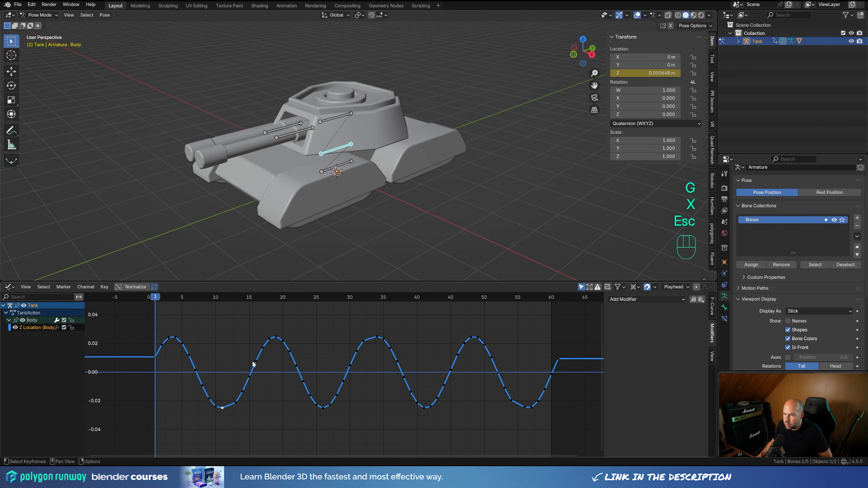
- Play the animation to check how the Body bone's up-and-down motion loops
{"action": "key", "text": "space"}
{"action": "key", "text": "space"}
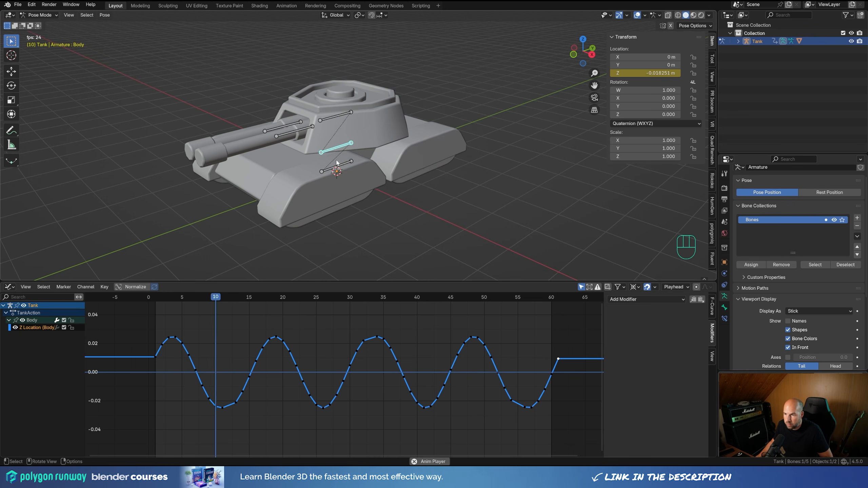
{"action": "key", "text": "space"}
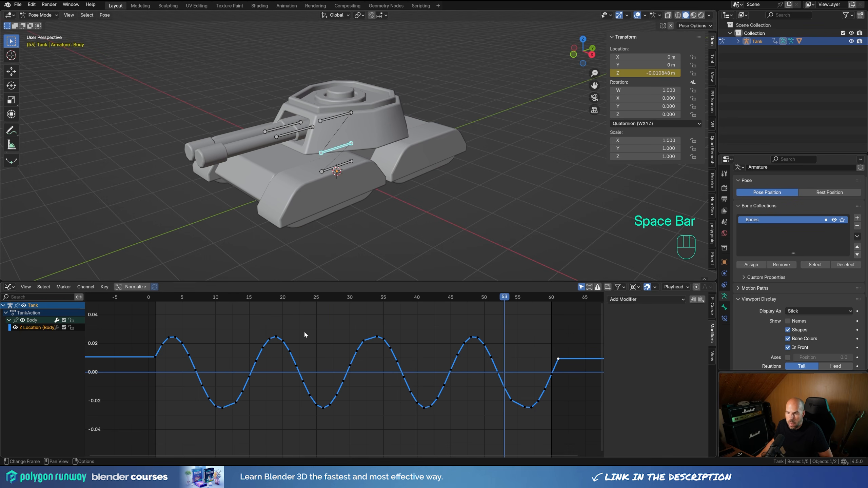
- Show the Dope Sheet's Action Editor for the tank armature and return the playhead to frame 1
{"action": "left_click", "coordinate": [10, 287]}
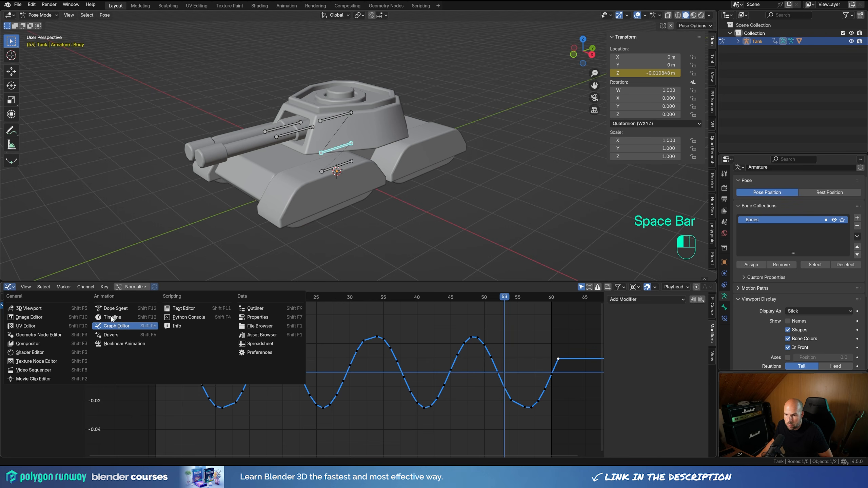
{"action": "left_click", "coordinate": [118, 309]}
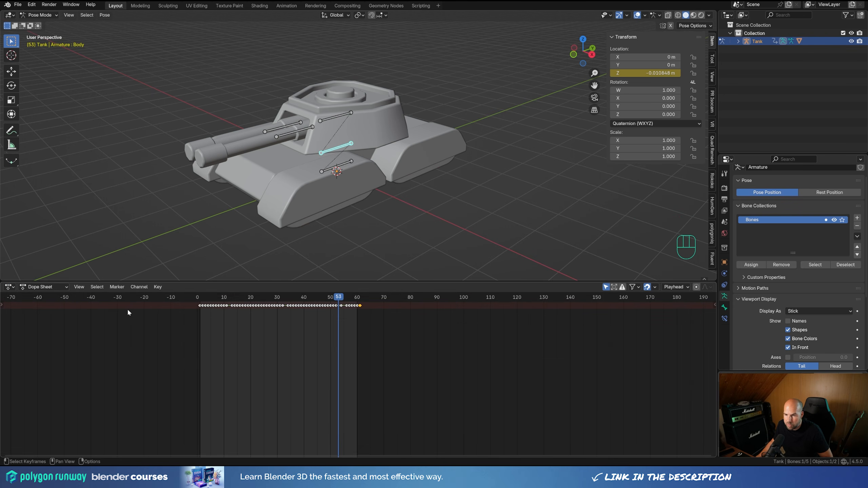
{"action": "left_click", "coordinate": [47, 289]}
{"action": "left_click", "coordinate": [49, 318]}
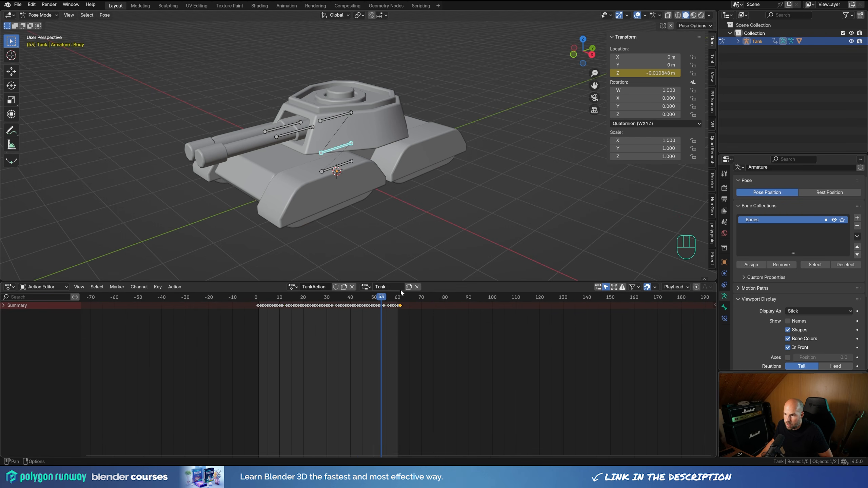
{"action": "left_click_drag", "start_coordinate": [382, 300], "coordinate": [259, 300]}
- Rename the TankAction action to Idle and protect it with a fake user
{"action": "double_click", "coordinate": [314, 287]}
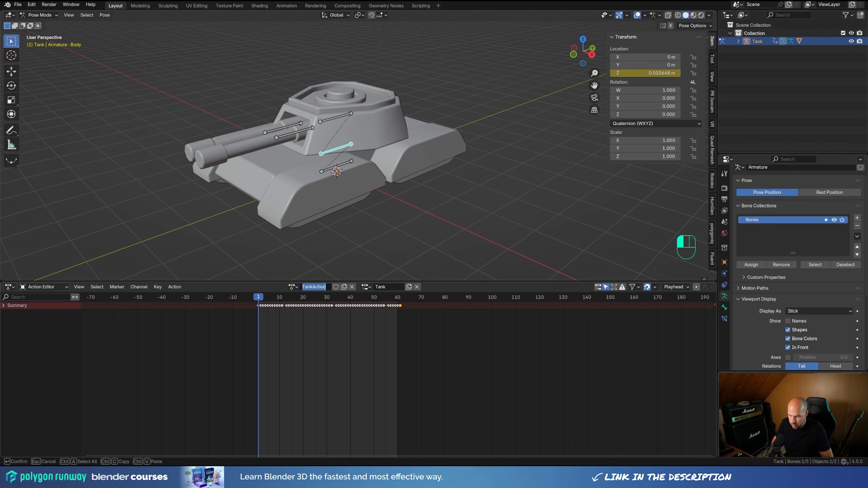
{"action": "type", "text": "Idle"}
{"action": "key", "text": "Return"}
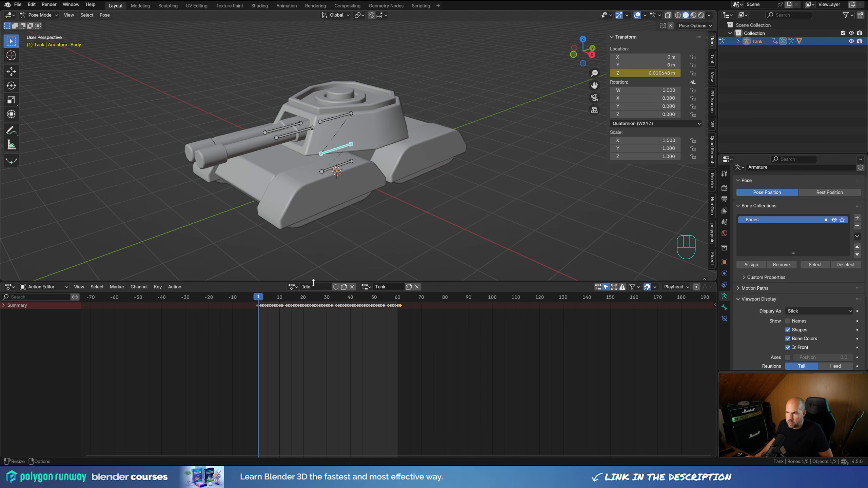
{"action": "left_click", "coordinate": [336, 290]}
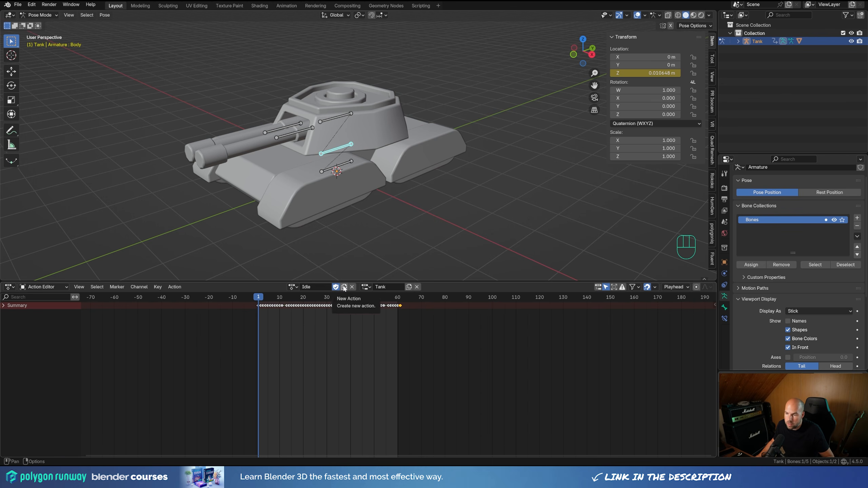
- Create a new action from Idle, name it Fire, and delete all of its keyframes
{"action": "left_click", "coordinate": [344, 289]}
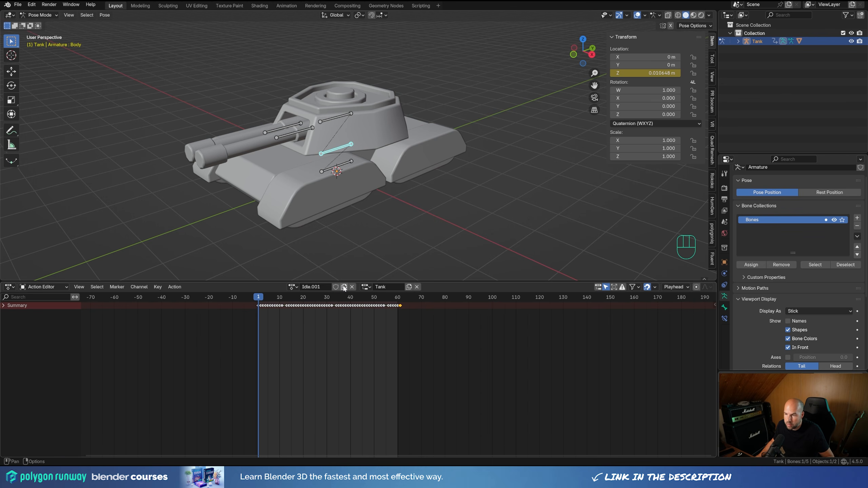
{"action": "left_click", "coordinate": [324, 289]}
{"action": "type", "text": "F"}
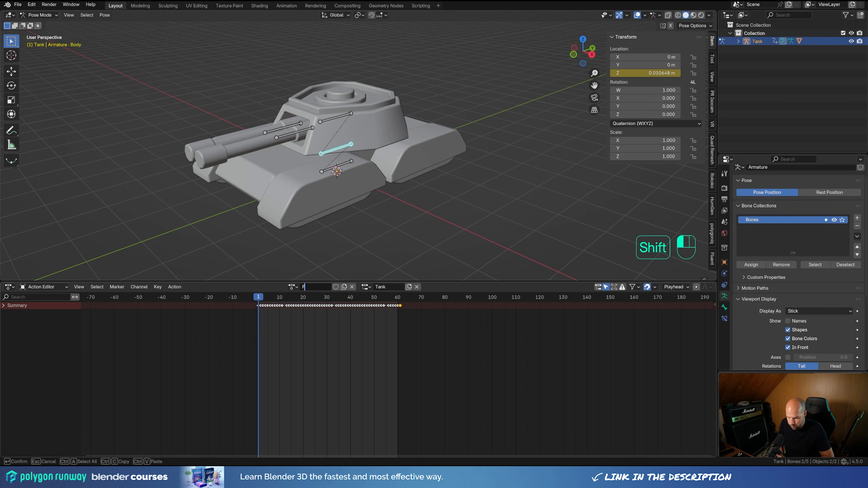
{"action": "type", "text": "ire"}
{"action": "key", "text": "Return"}
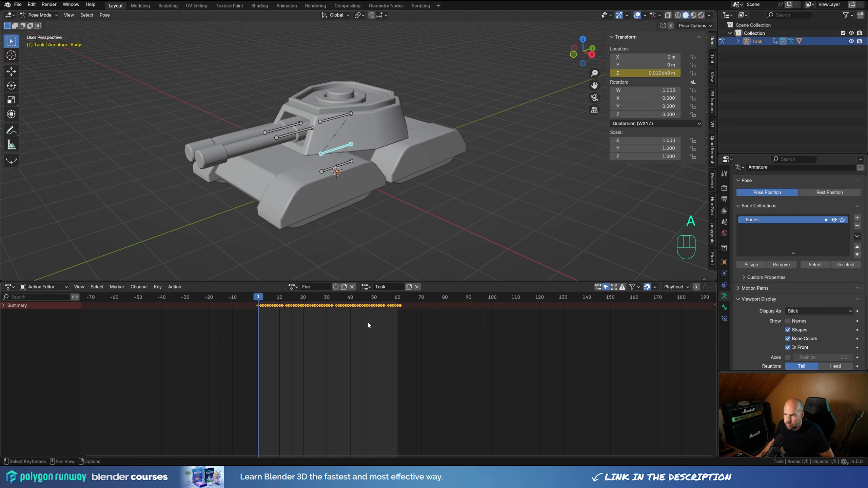
{"action": "key", "text": "x"}
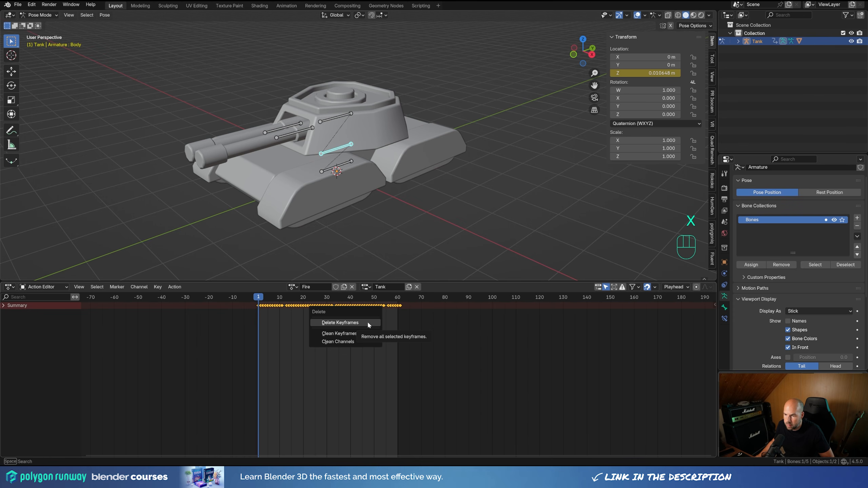
{"action": "left_click", "coordinate": [368, 325]}
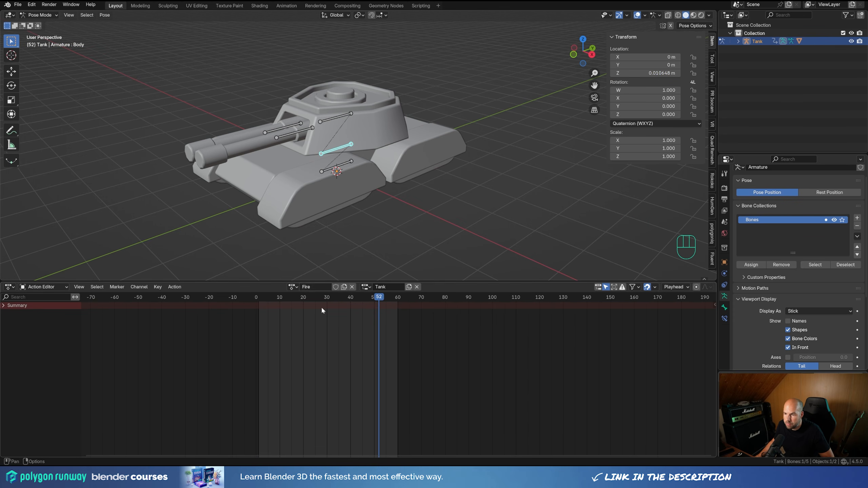
- Switch to the Idle action and play it to check its motion, returning to the Fire action
{"action": "left_click", "coordinate": [296, 288]}
{"action": "left_click", "coordinate": [301, 307]}
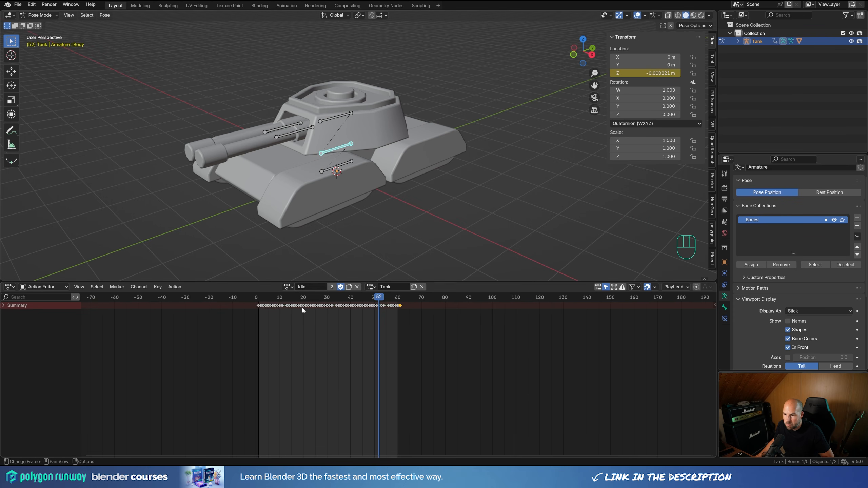
{"action": "key", "text": "space"}
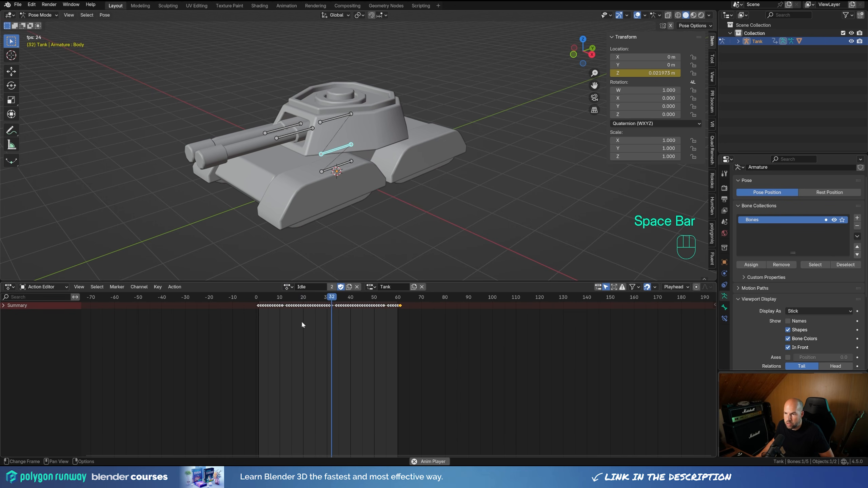
{"action": "key", "text": "space"}
{"action": "left_click", "coordinate": [289, 287]}
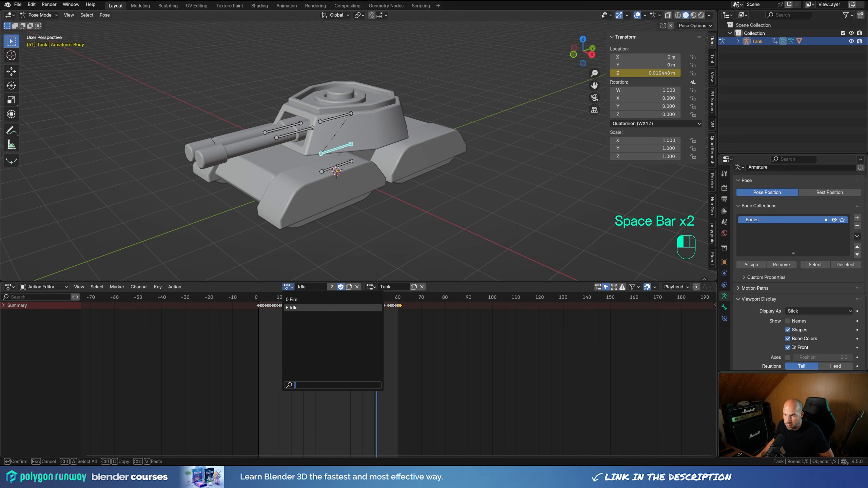
{"action": "left_click", "coordinate": [298, 299]}
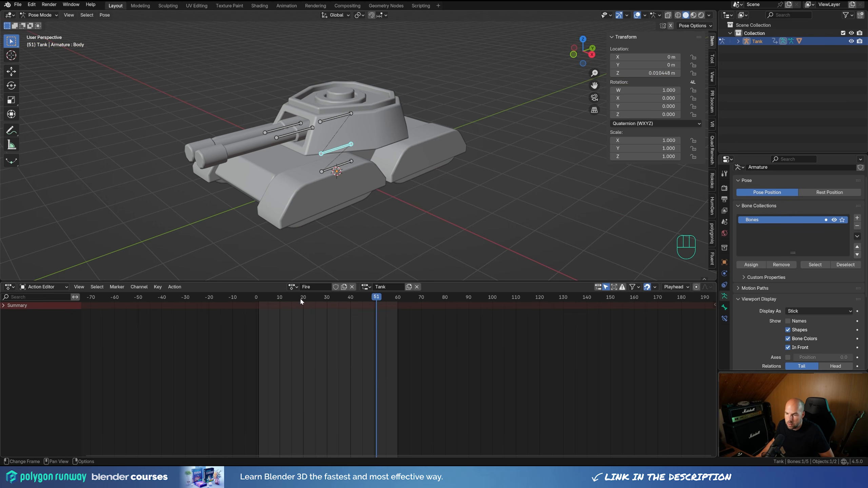
- Select the Turret bone at frame 1 and show the Timeline with the whole frame range in view
{"action": "left_click_drag", "start_coordinate": [300, 297], "coordinate": [259, 298]}
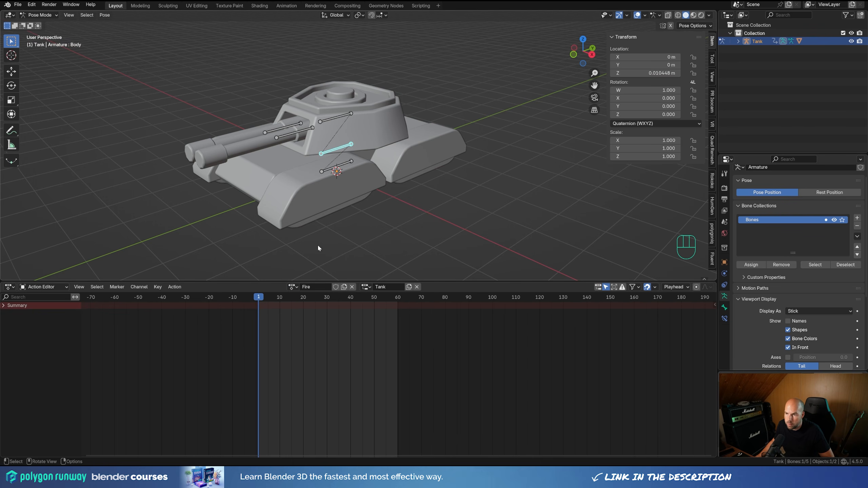
{"action": "left_click", "coordinate": [335, 118]}
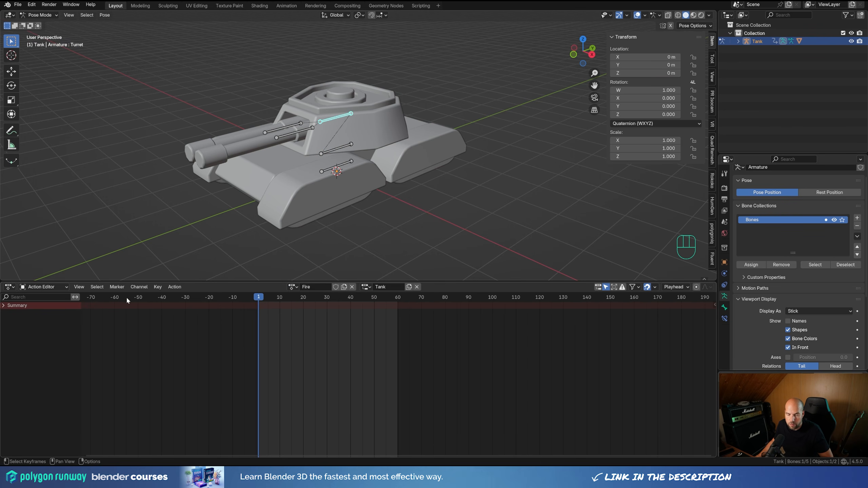
{"action": "left_click", "coordinate": [10, 286]}
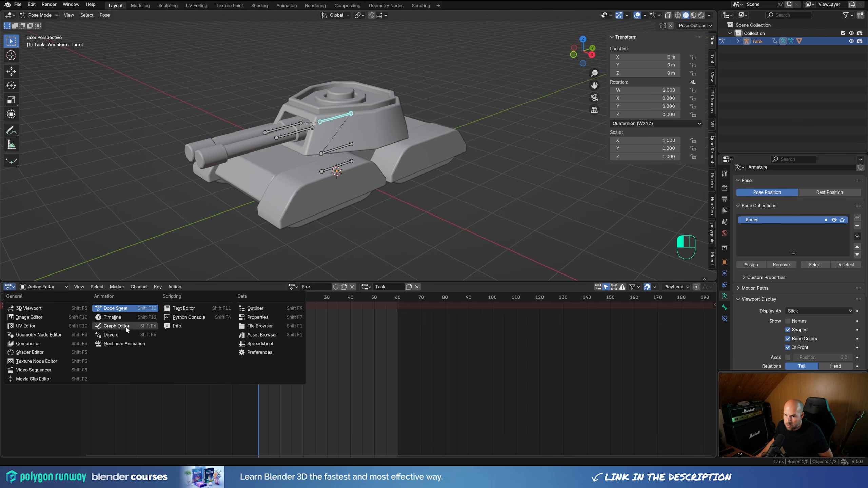
{"action": "left_click", "coordinate": [113, 317]}
{"action": "key", "text": "Home"}
- Set the Turret bone's rotation mode to XYZ Euler and insert a single keyframe on its Z rotation at frame 1
{"action": "left_click", "coordinate": [654, 124]}
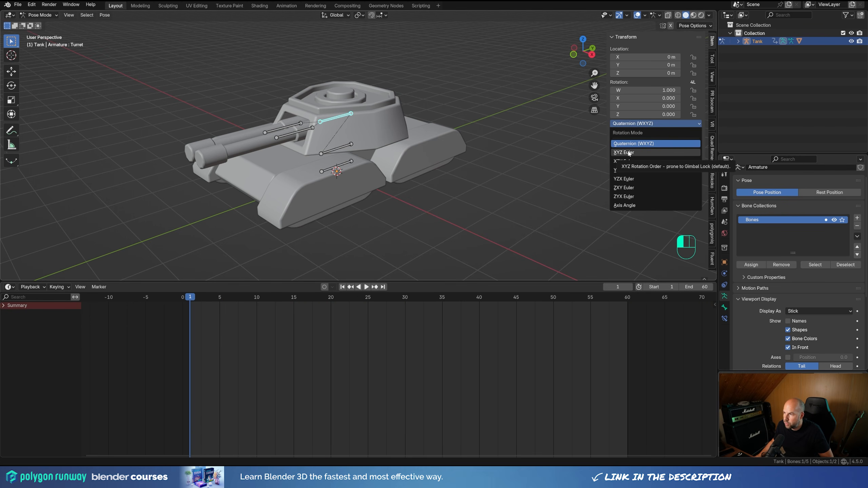
{"action": "left_click", "coordinate": [629, 153]}
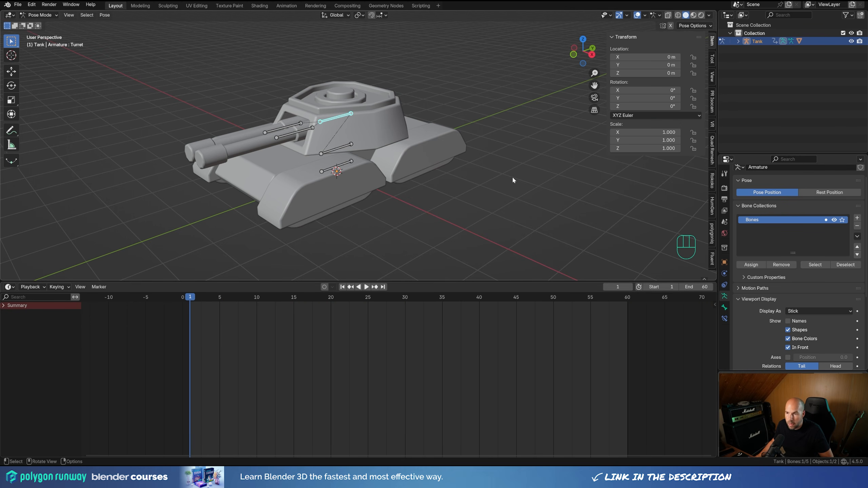
{"action": "right_click", "coordinate": [651, 105]}
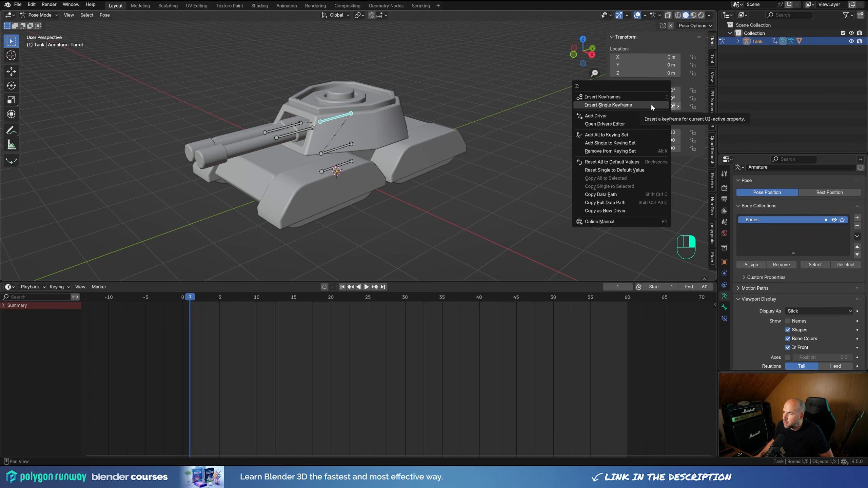
{"action": "left_click", "coordinate": [626, 106]}
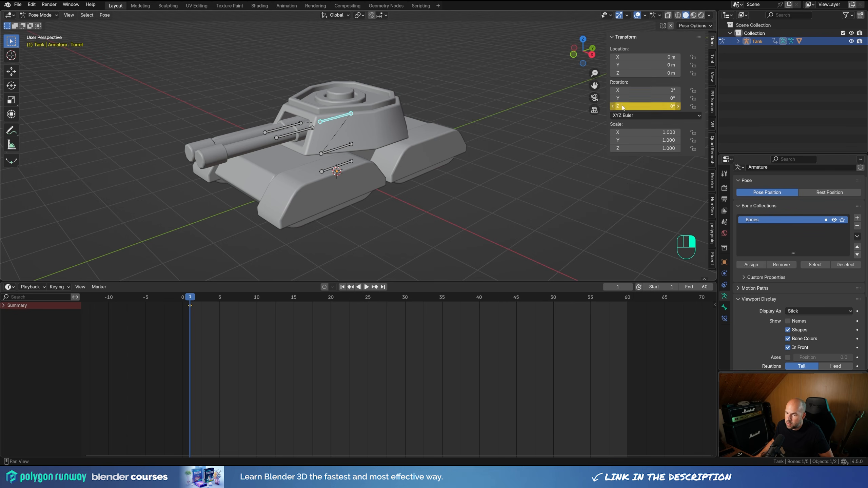
- At frame 10, turn the Turret bone to a Z rotation of -35.2° and insert a single keyframe for it
{"action": "left_click_drag", "start_coordinate": [192, 306], "coordinate": [256, 303]}
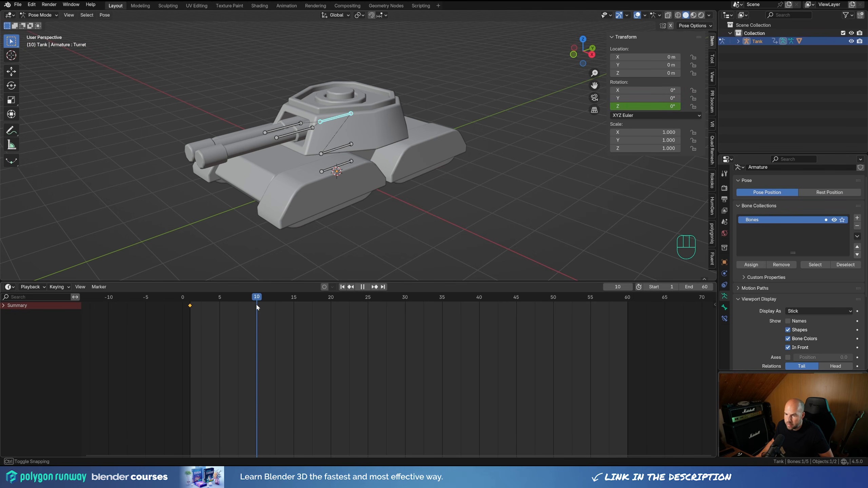
{"action": "left_click_drag", "start_coordinate": [646, 107], "coordinate": [538, 142], "text": "shift"}
{"action": "right_click", "coordinate": [665, 107]}
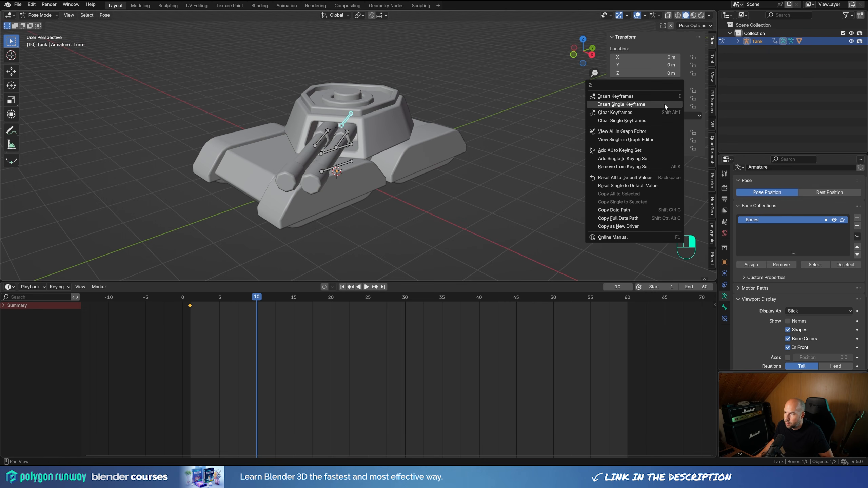
{"action": "left_click", "coordinate": [632, 105]}
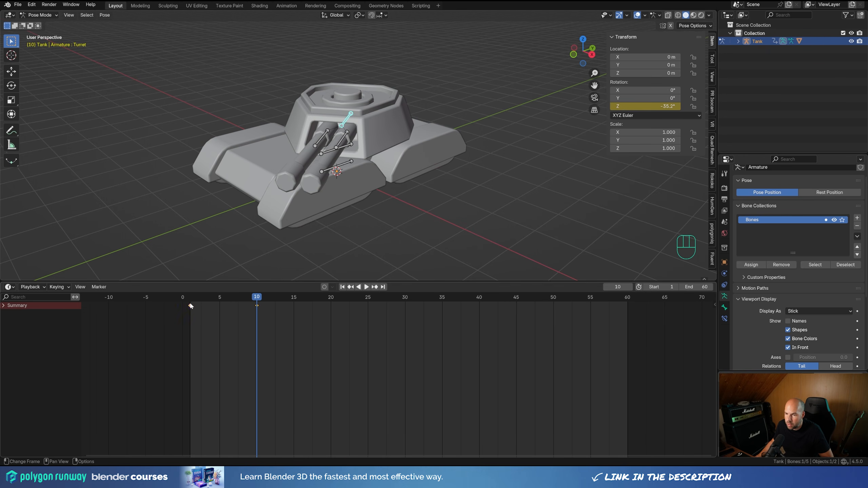
- Duplicate the Turret's frame 1 keyframe to frame 25 so the turret turns back to its start
{"action": "key", "text": "shift+d"}
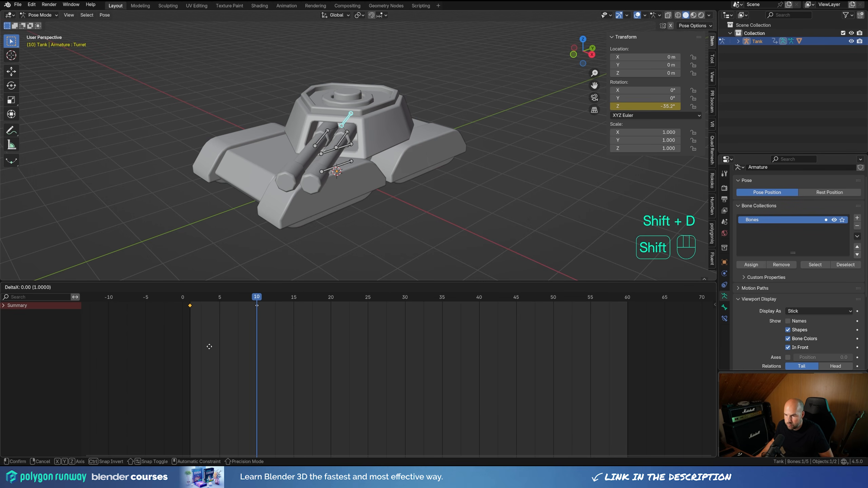
{"action": "key", "text": "x"}
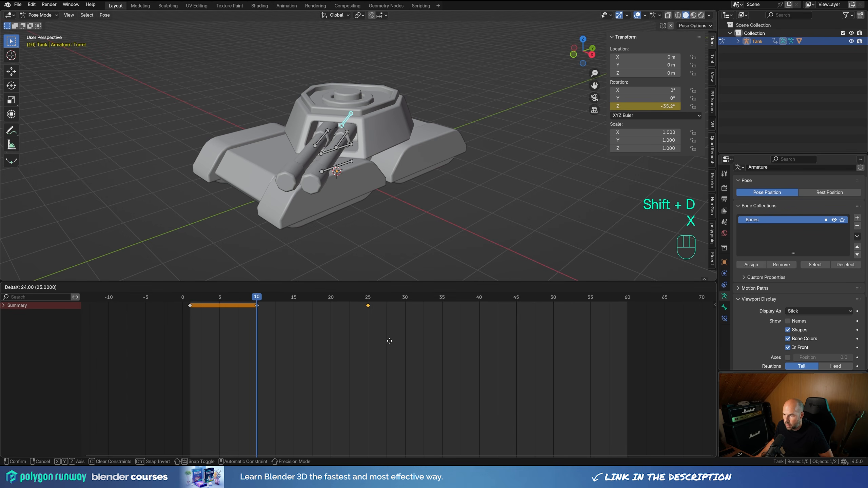
{"action": "left_click", "coordinate": [389, 341]}
- Scrub and play the Fire animation to check the turret's turn and return
{"action": "left_click_drag", "start_coordinate": [257, 297], "coordinate": [350, 299]}
{"action": "key", "text": "space"}
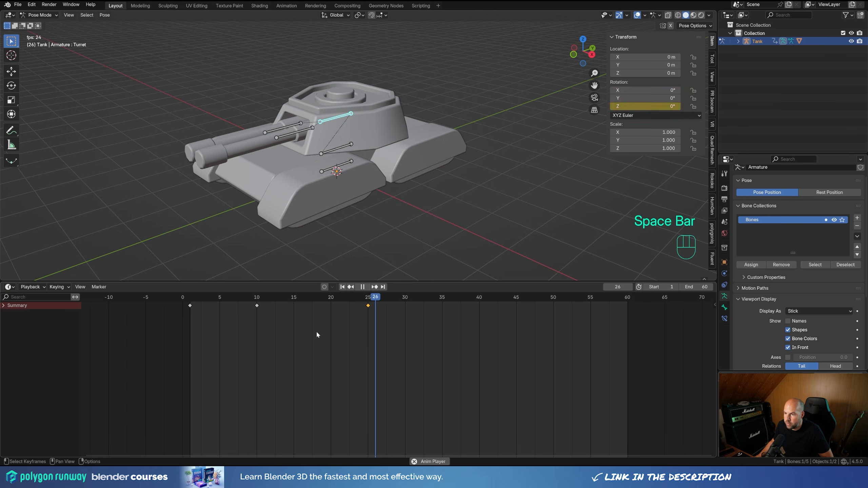
{"action": "key", "text": "space"}
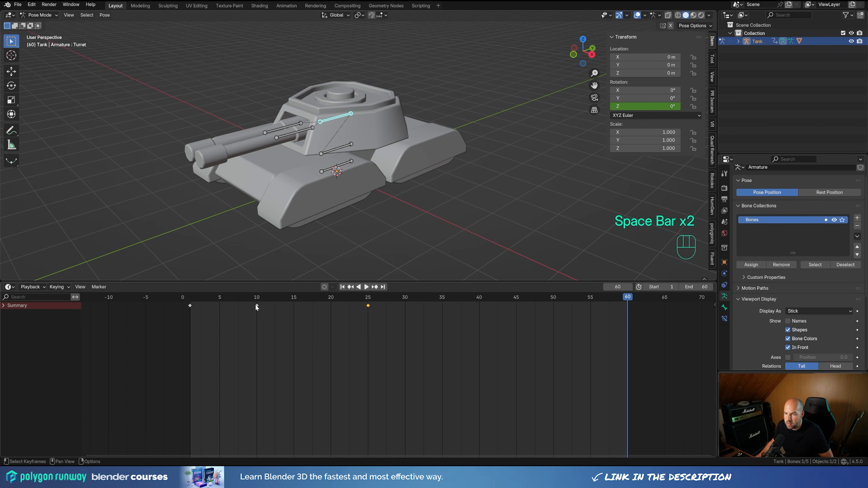
{"action": "key", "text": "space"}
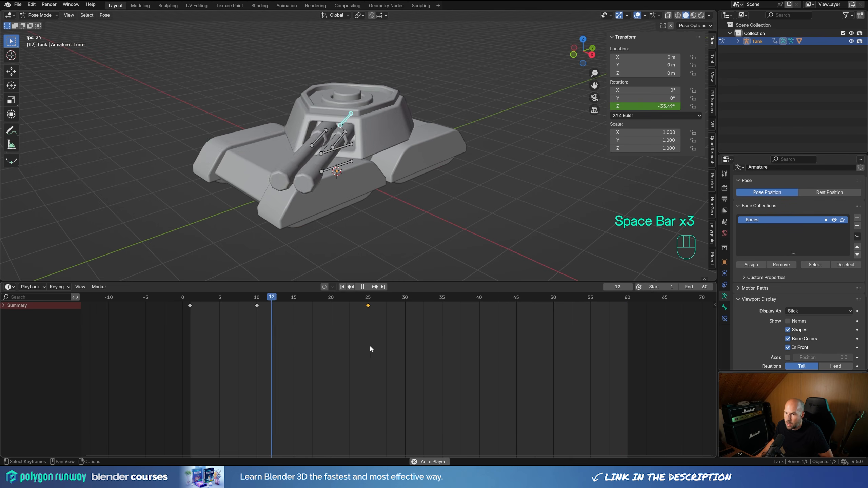
{"action": "key", "text": "space"}
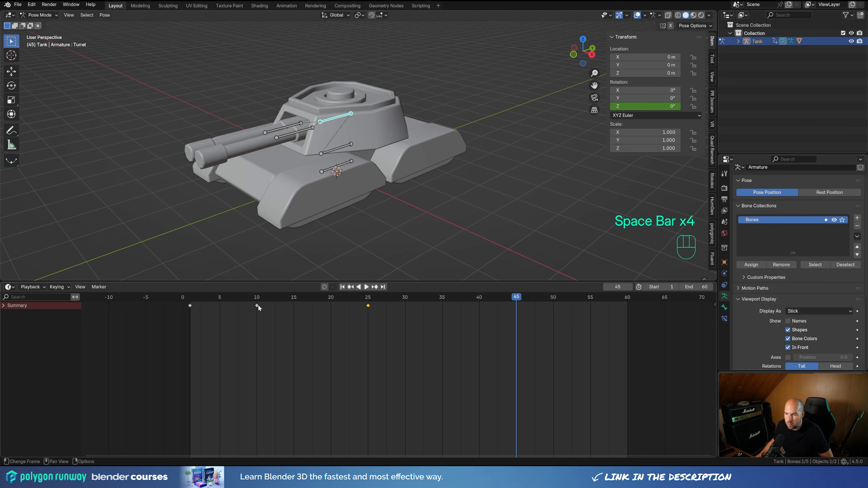
- Duplicate the turned-turret keyframe from frame 10 to frame 17 and move the keyframe at frame 25 to frame 35
{"action": "key", "text": "shift+d"}
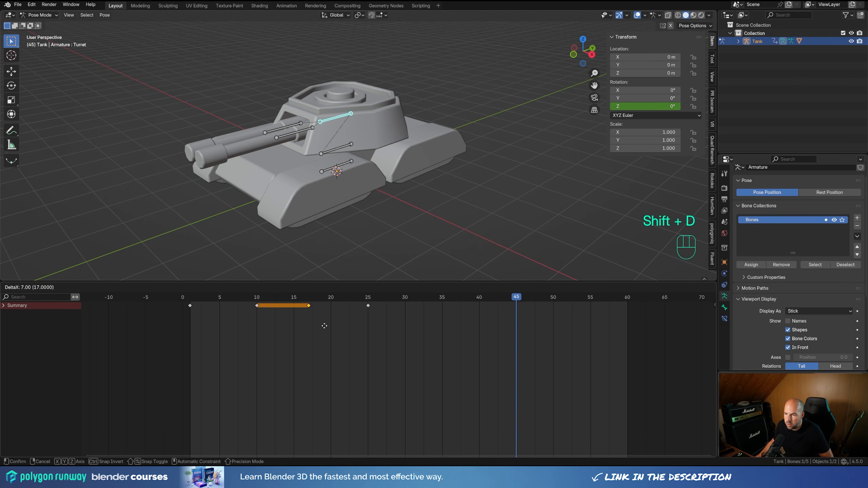
{"action": "left_click", "coordinate": [324, 326]}
{"action": "left_click", "coordinate": [368, 306]}
{"action": "key", "text": "g"}
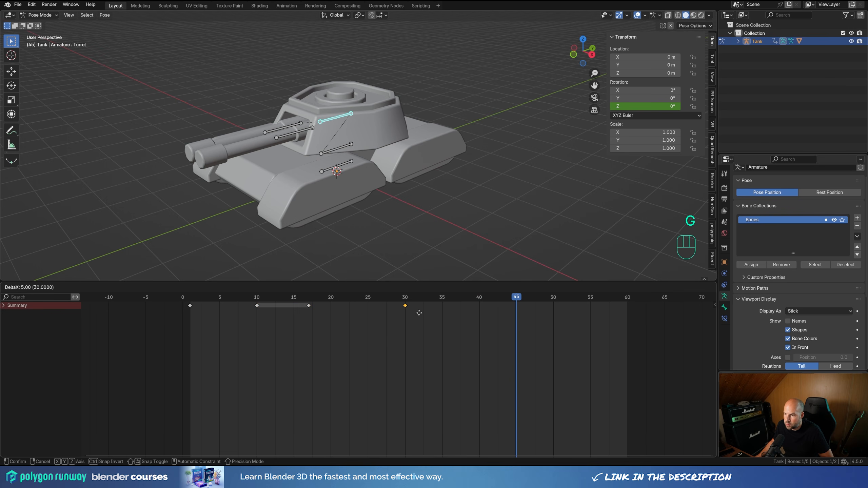
{"action": "left_click", "coordinate": [445, 313]}
- Extend the Turret's hold by moving its keyframe at frame 17 to frame 20, and play the Fire animation from frame 1
{"action": "left_click", "coordinate": [190, 298]}
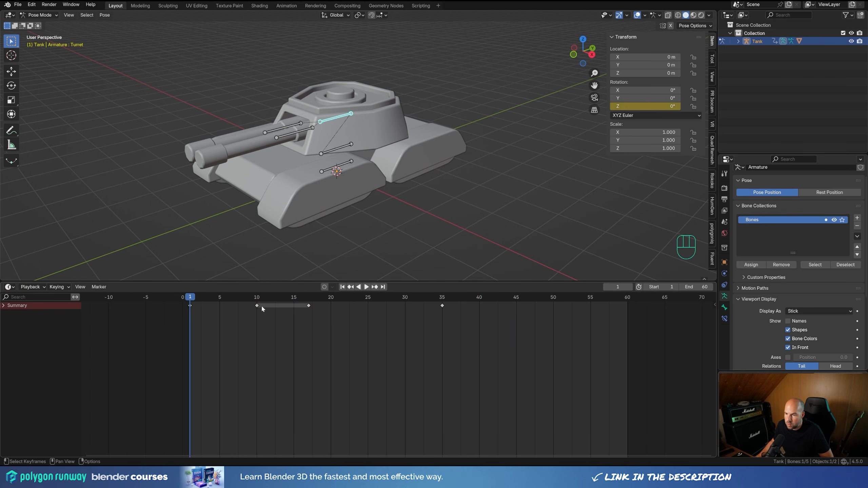
{"action": "left_click_drag", "start_coordinate": [285, 297], "coordinate": [256, 297]}
{"action": "left_click", "coordinate": [279, 306]}
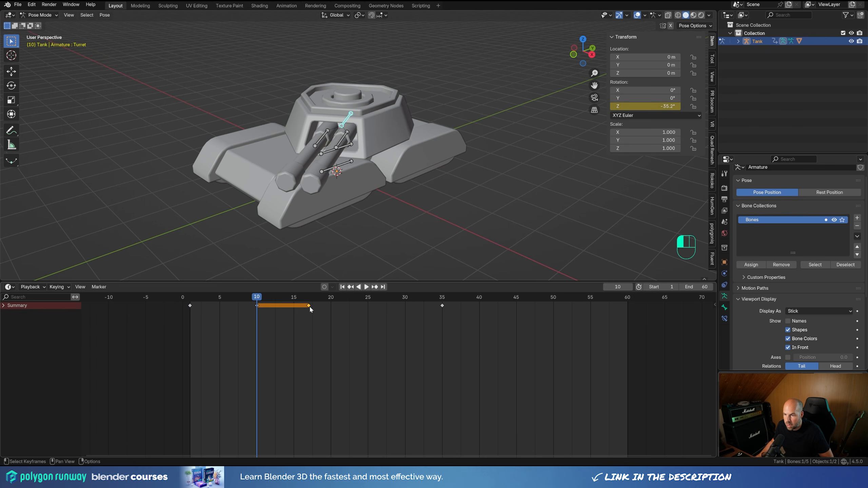
{"action": "key", "text": "g"}
{"action": "left_click", "coordinate": [354, 322]}
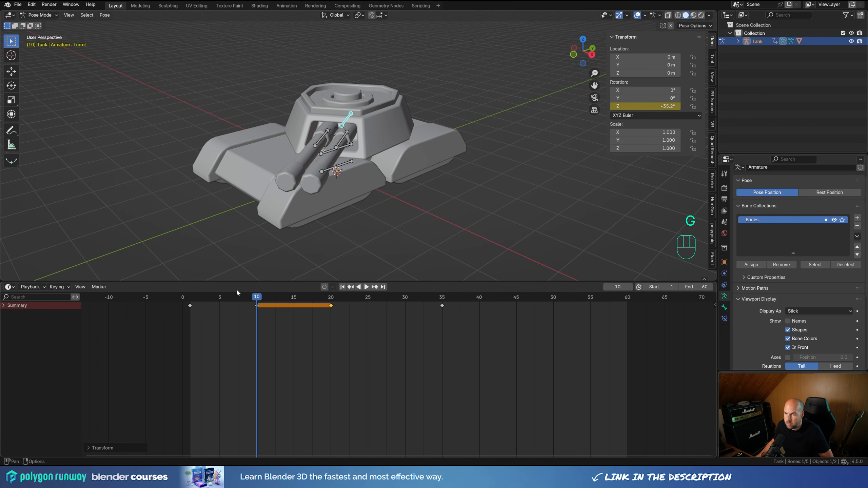
{"action": "left_click_drag", "start_coordinate": [236, 297], "coordinate": [190, 297]}
{"action": "key", "text": "space"}
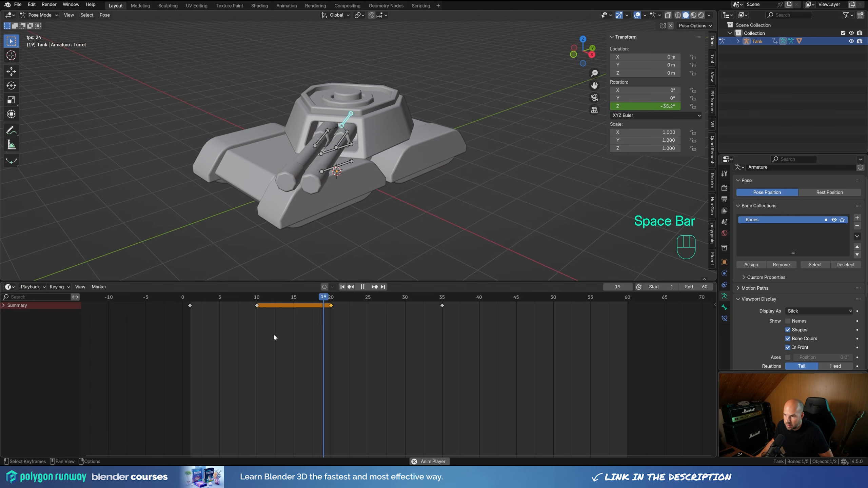
{"action": "key", "text": "space"}
{"action": "left_click_drag", "start_coordinate": [277, 301], "coordinate": [190, 302]}
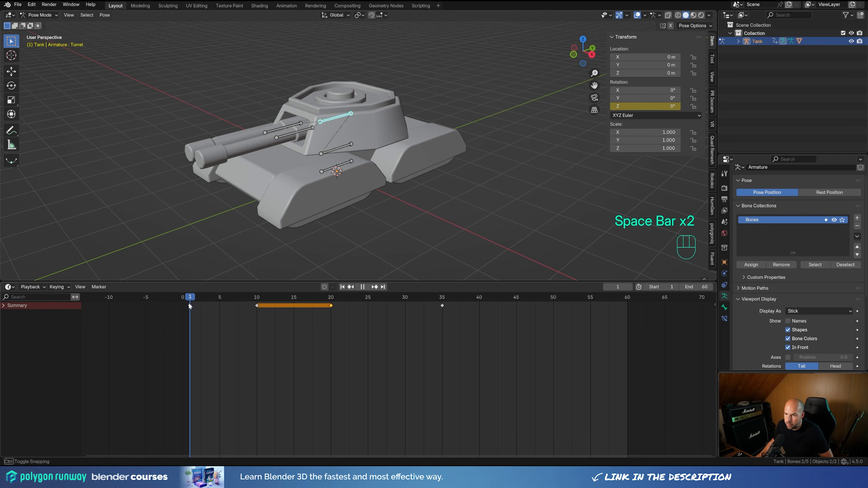
- Select the Cannon.L bone and insert a single keyframe for its Y location at frame 10
{"action": "left_click", "coordinate": [296, 134]}
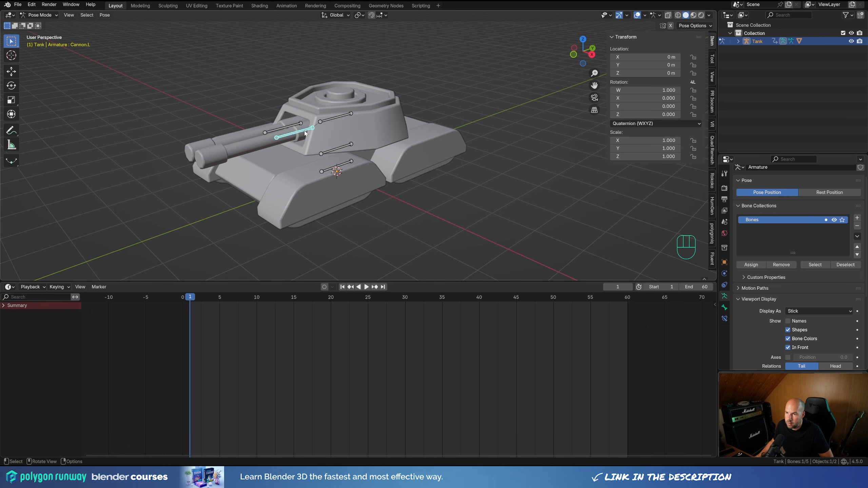
{"action": "left_click_drag", "start_coordinate": [200, 297], "coordinate": [258, 304]}
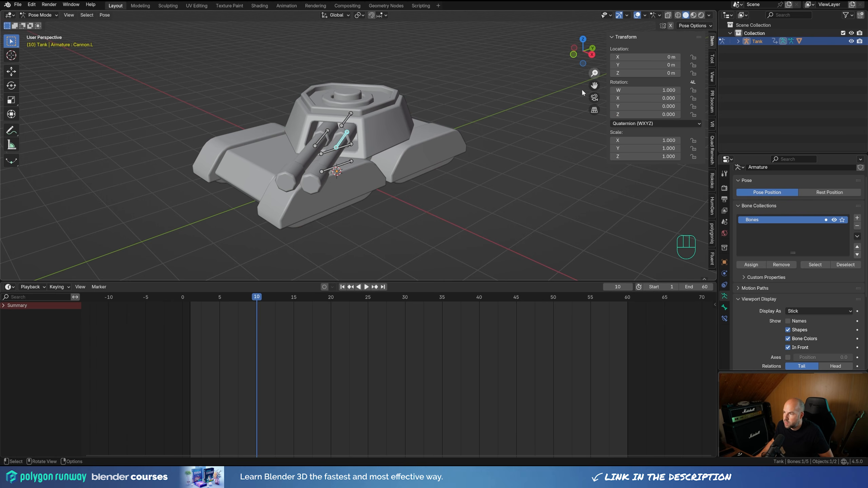
{"action": "key", "text": "ctrl+z"}
{"action": "right_click", "coordinate": [646, 64]}
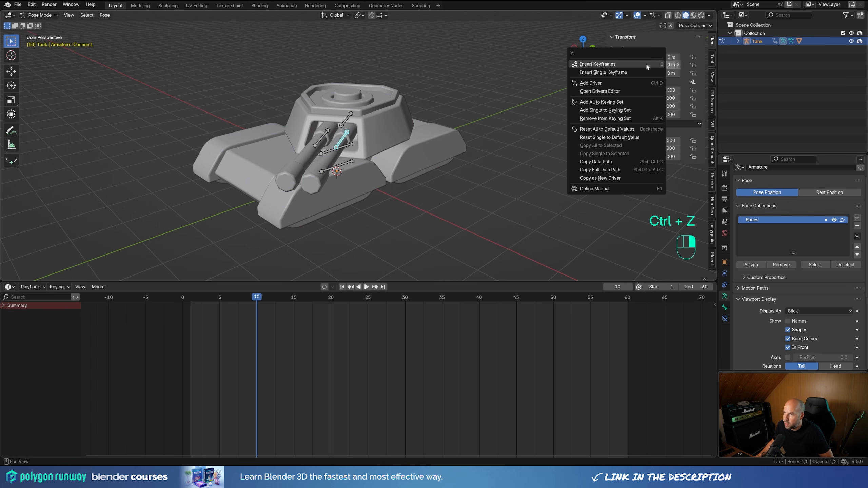
{"action": "left_click", "coordinate": [633, 72]}
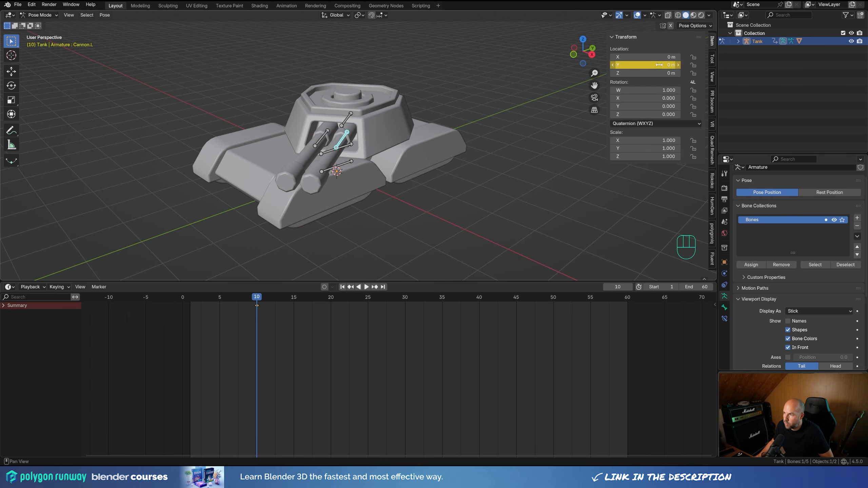
- At frame 15, pull Cannon.L back to a Y location of -0.58 m and insert a keyframe for it
{"action": "left_click_drag", "start_coordinate": [263, 315], "coordinate": [291, 300]}
{"action": "left_click_drag", "start_coordinate": [299, 302], "coordinate": [292, 300]}
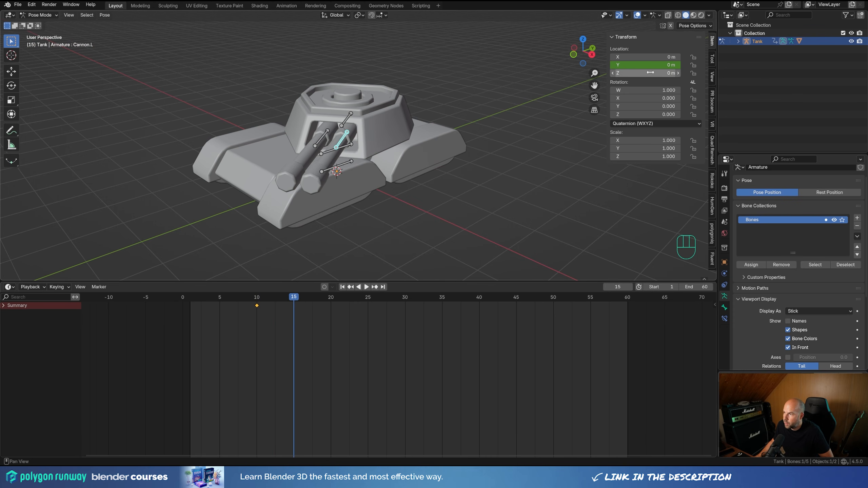
{"action": "left_click_drag", "start_coordinate": [661, 65], "coordinate": [622, 65], "text": "shift"}
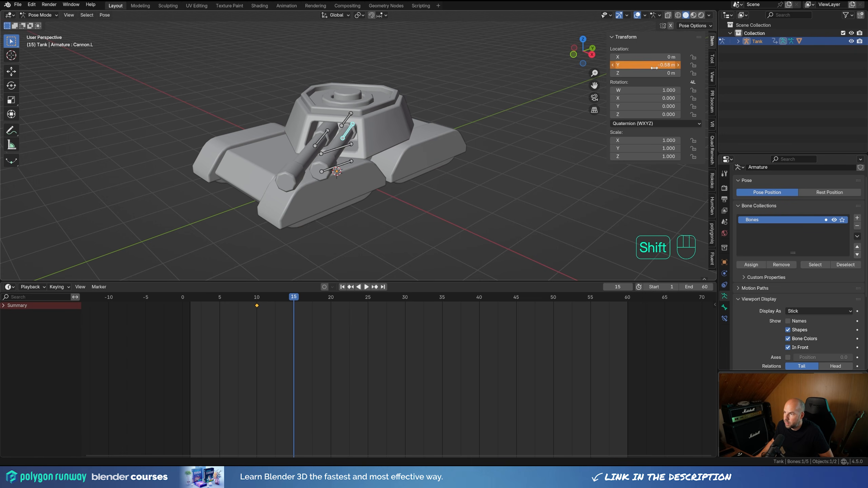
{"action": "right_click", "coordinate": [653, 65]}
{"action": "left_click", "coordinate": [653, 66]}
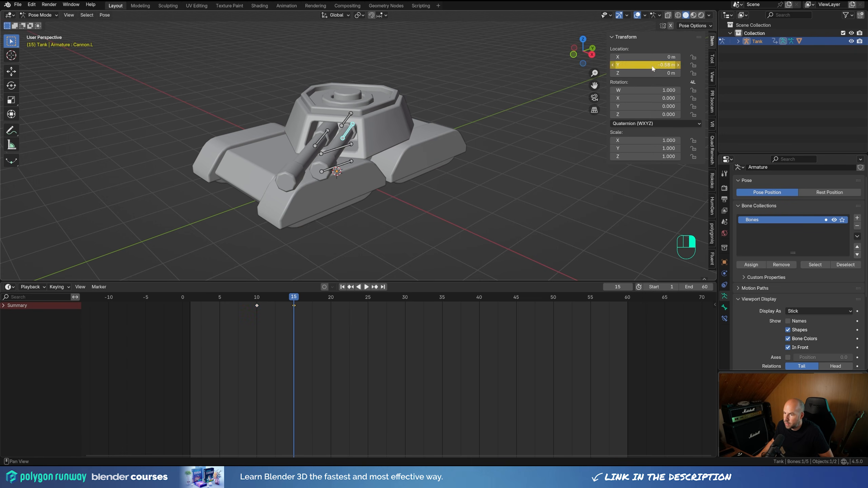
- Duplicate Cannon.L's frame 10 keyframe to frame 25 so the barrel returns, and play the recoil
{"action": "left_click", "coordinate": [257, 306]}
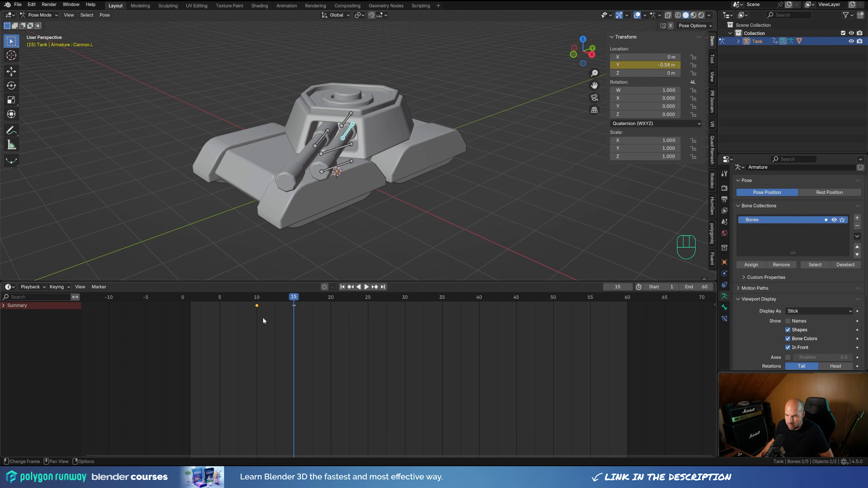
{"action": "key", "text": "shift+d"}
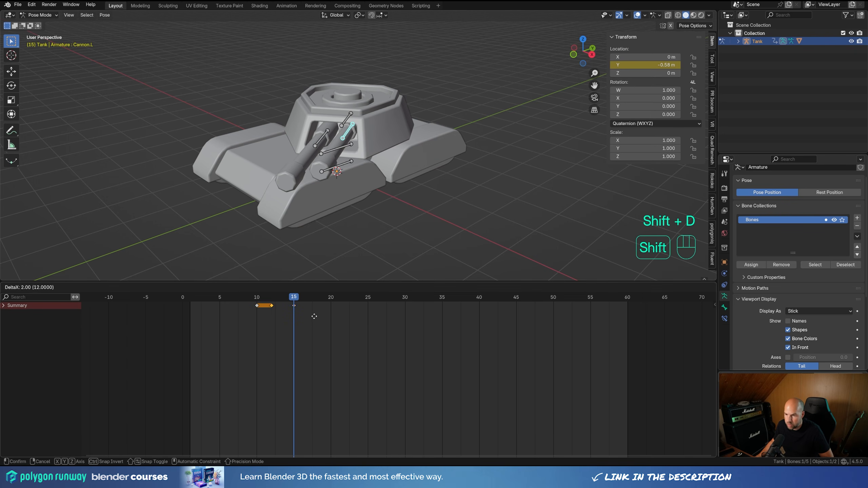
{"action": "left_click", "coordinate": [373, 315]}
{"action": "left_click_drag", "start_coordinate": [295, 298], "coordinate": [253, 303]}
{"action": "key", "text": "space"}
{"action": "key", "text": "space"}
{"action": "left_click_drag", "start_coordinate": [251, 300], "coordinate": [257, 304]}
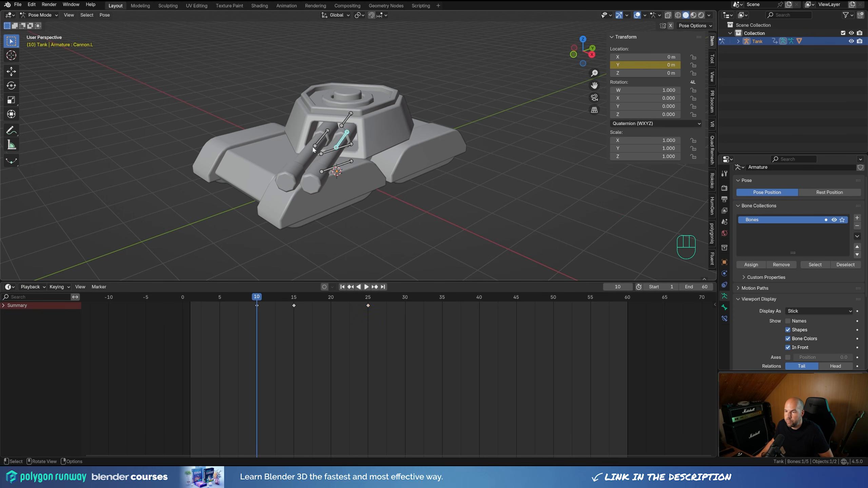
{"action": "left_click_drag", "start_coordinate": [257, 297], "coordinate": [190, 297]}
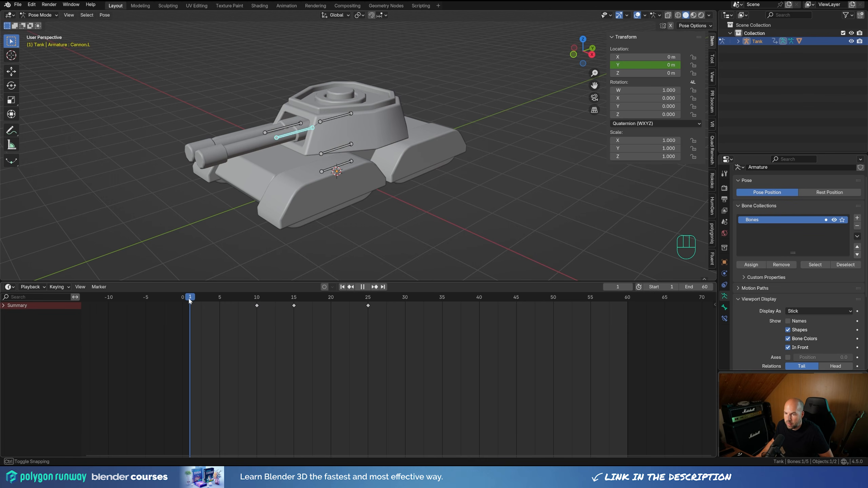
- Select the Turret bone and show its rotation curve in the Graph Editor, framing all of its keyframes
{"action": "left_click", "coordinate": [332, 118]}
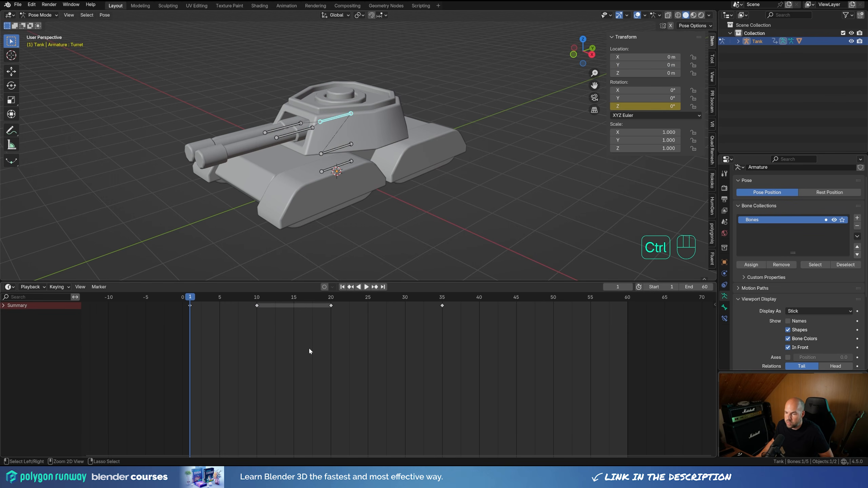
{"action": "key", "text": "ctrl+Tab"}
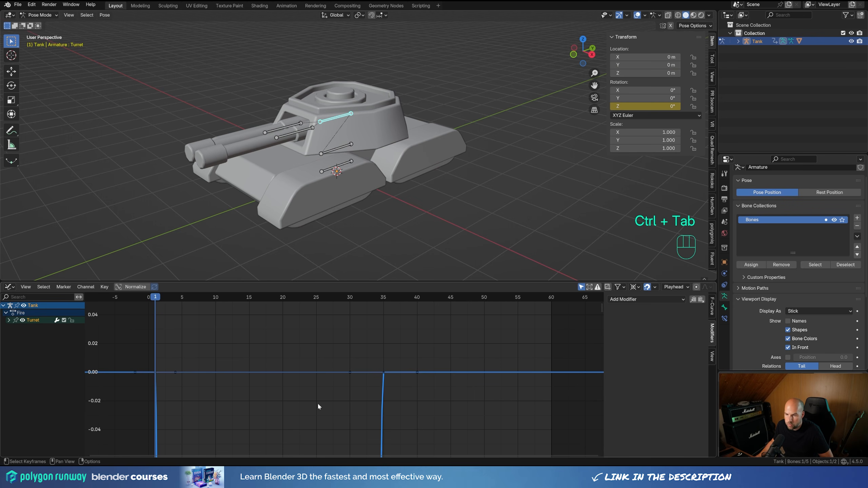
{"action": "middle_click_drag", "start_coordinate": [247, 349], "coordinate": [289, 340]}
{"action": "key", "text": "a"}
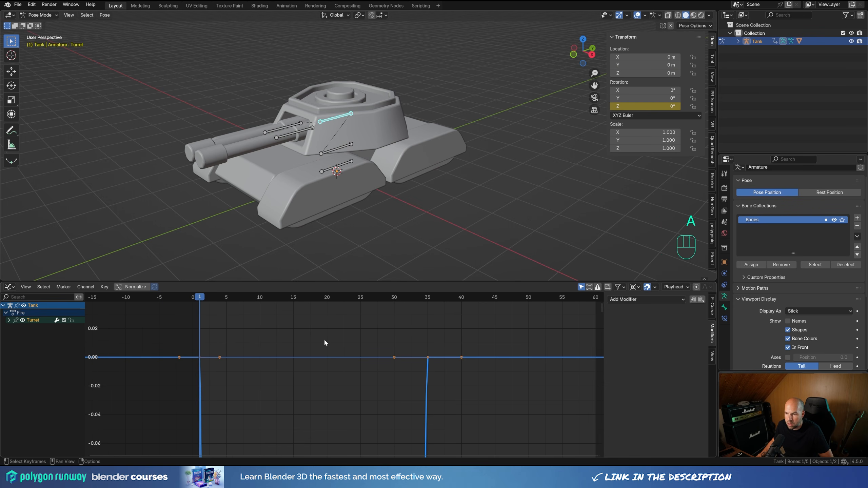
{"action": "key", "text": "KP_Decimal"}
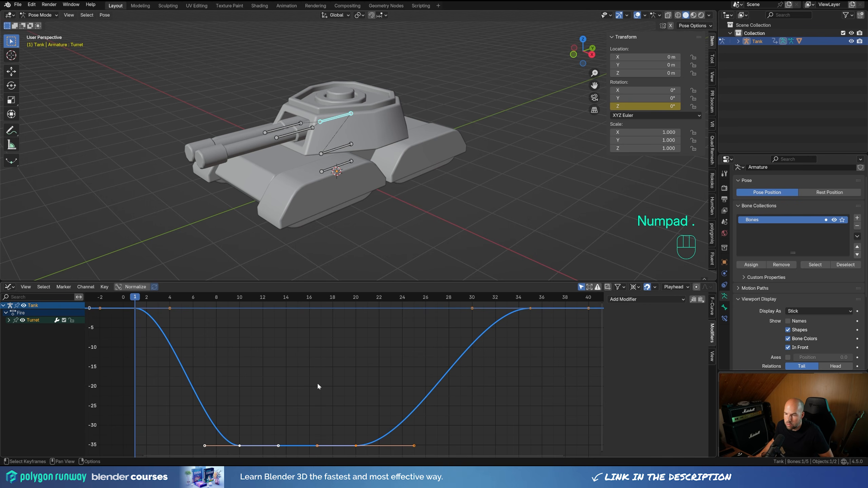
{"action": "middle_click_drag", "start_coordinate": [302, 383], "coordinate": [312, 398], "text": "ctrl"}
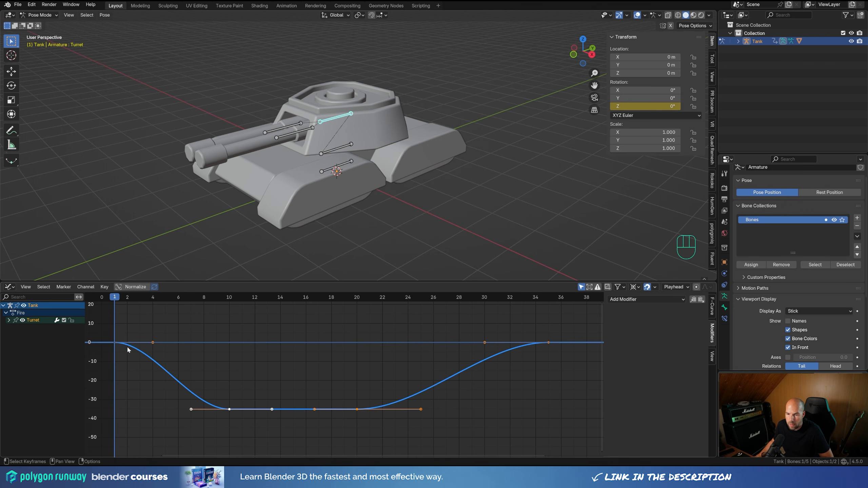
- Pull the outgoing handle of the Turret curve's frame 1 keyframe down to about frame 3 and -30° for a faster start, and play the result
{"action": "left_click", "coordinate": [115, 342]}
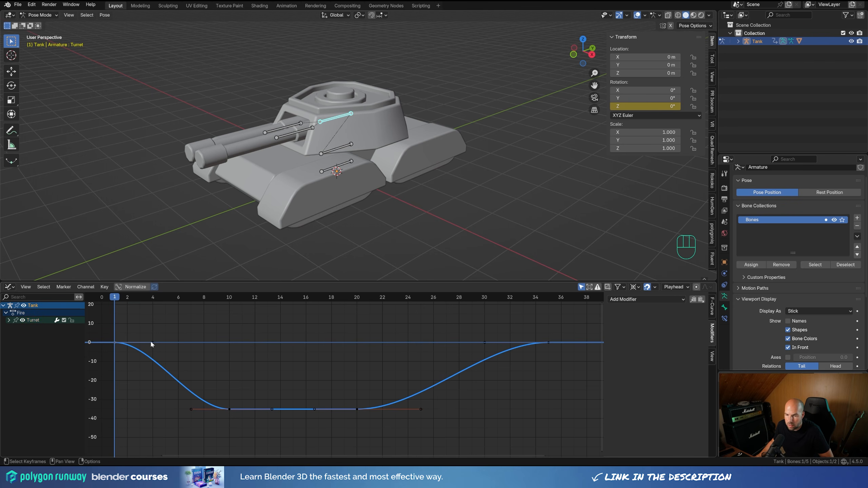
{"action": "left_click_drag", "start_coordinate": [150, 341], "coordinate": [138, 403]}
{"action": "left_click", "coordinate": [104, 298]}
{"action": "key", "text": "space"}
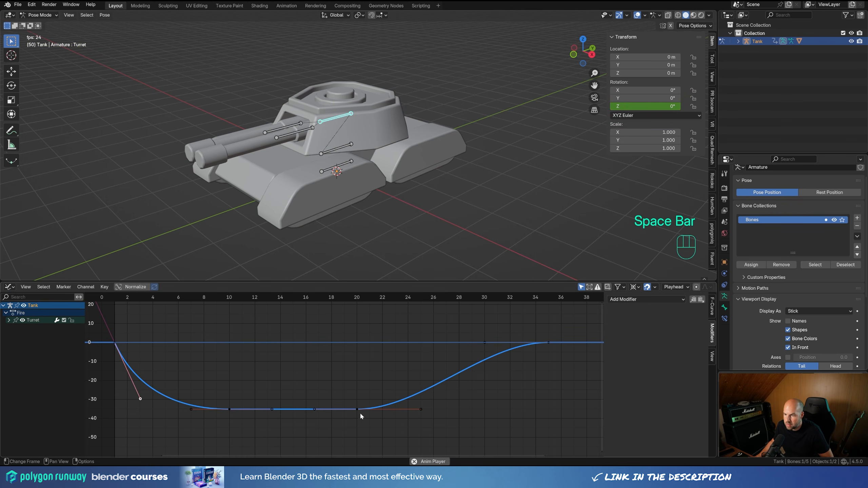
{"action": "key", "text": "space"}
{"action": "left_click_drag", "start_coordinate": [359, 410], "coordinate": [364, 411]}
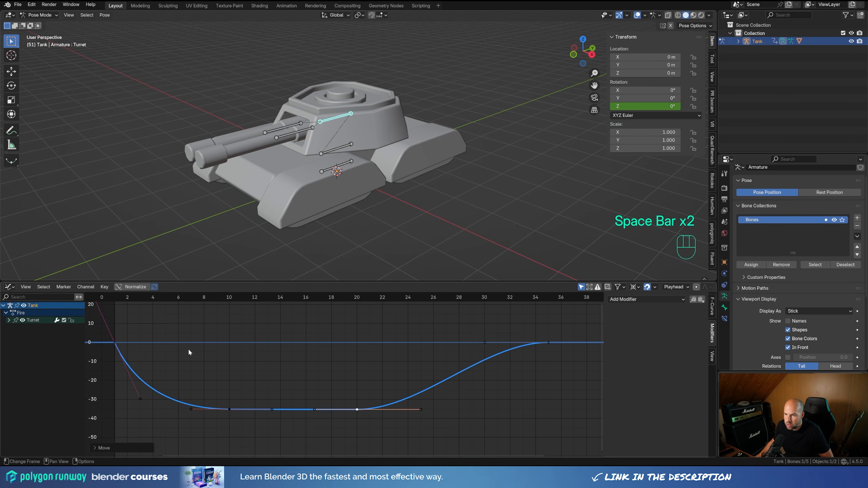
{"action": "key", "text": "space"}
{"action": "key", "text": "space"}
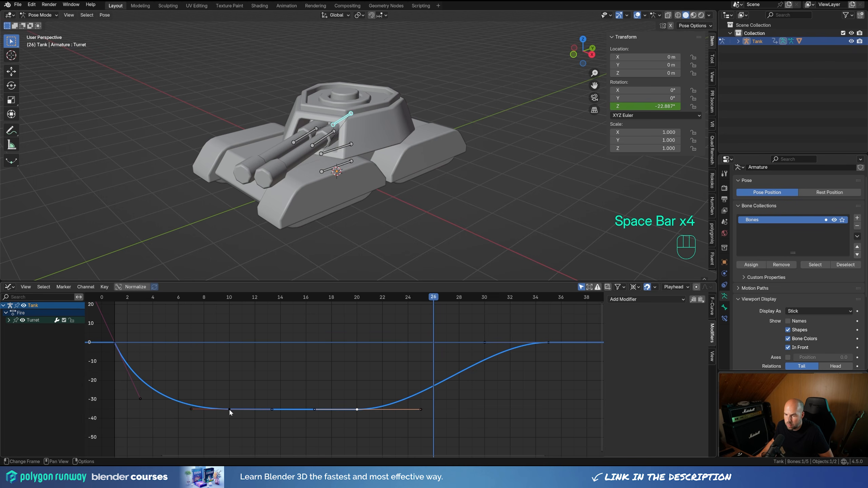
{"action": "left_click", "coordinate": [229, 409]}
{"action": "key", "text": "g"}
{"action": "key", "text": "Escape"}
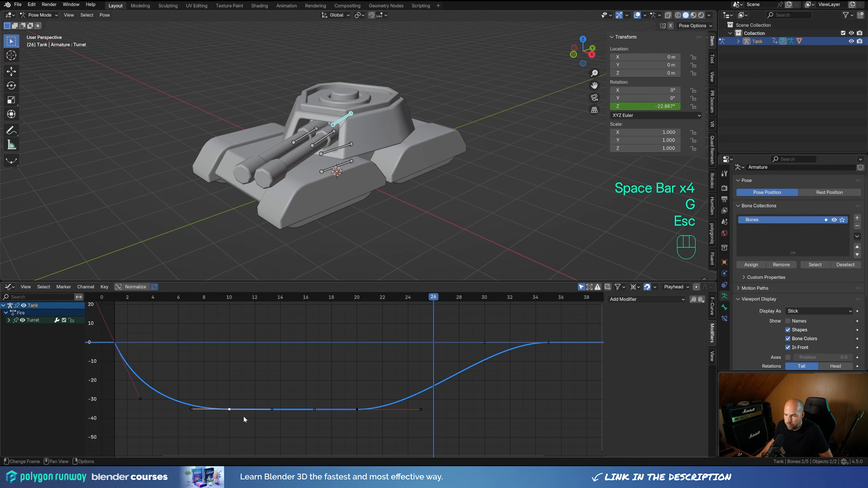
- Move the Turret curve's frame 20 keyframe to frame 17 and raise it to about -26° for a gradual return
{"action": "left_click", "coordinate": [359, 410]}
{"action": "key", "text": "g"}
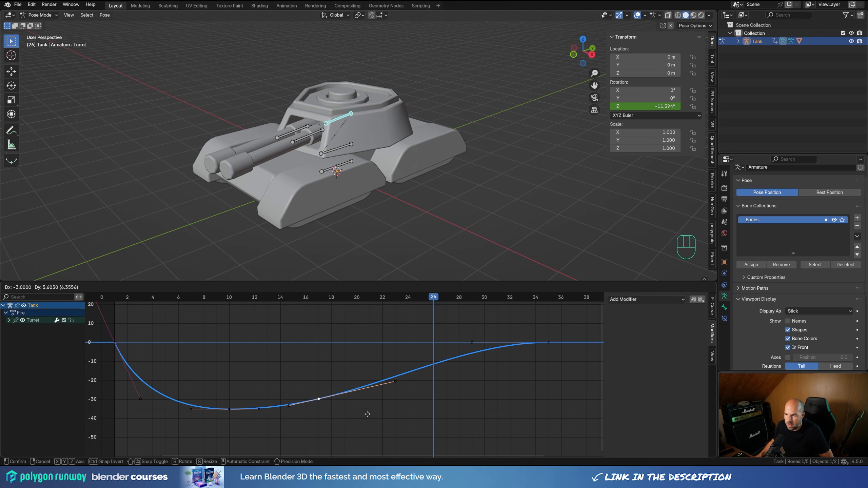
{"action": "left_click", "coordinate": [366, 406]}
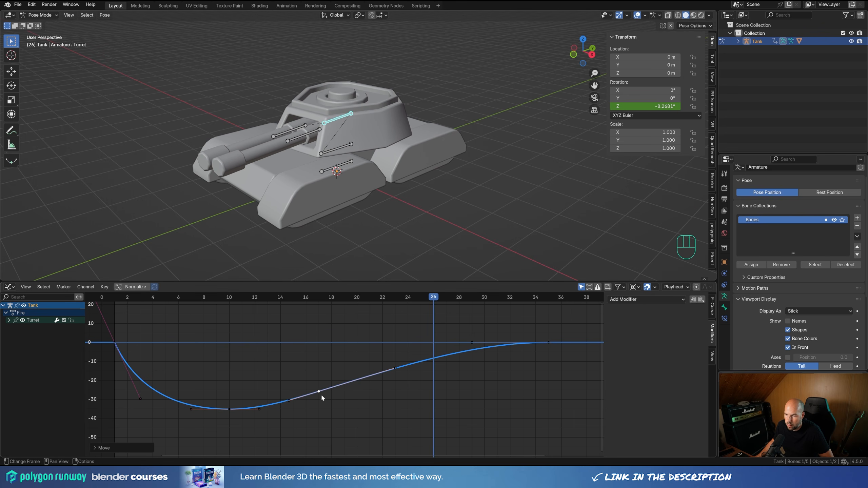
{"action": "left_click_drag", "start_coordinate": [214, 385], "coordinate": [334, 422]}
{"action": "key", "text": "g"}
{"action": "key", "text": "x"}
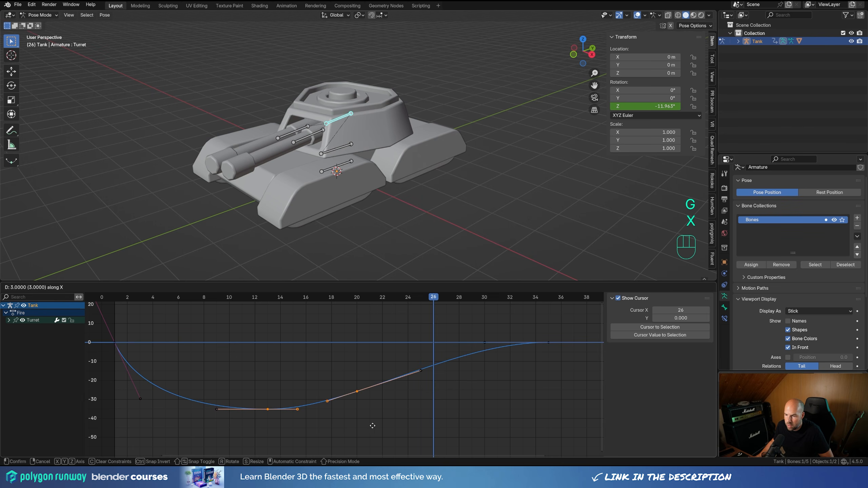
{"action": "right_click", "coordinate": [218, 330]}
- Play the Fire animation from the start to check the reshaped turret motion
{"action": "left_click", "coordinate": [101, 297]}
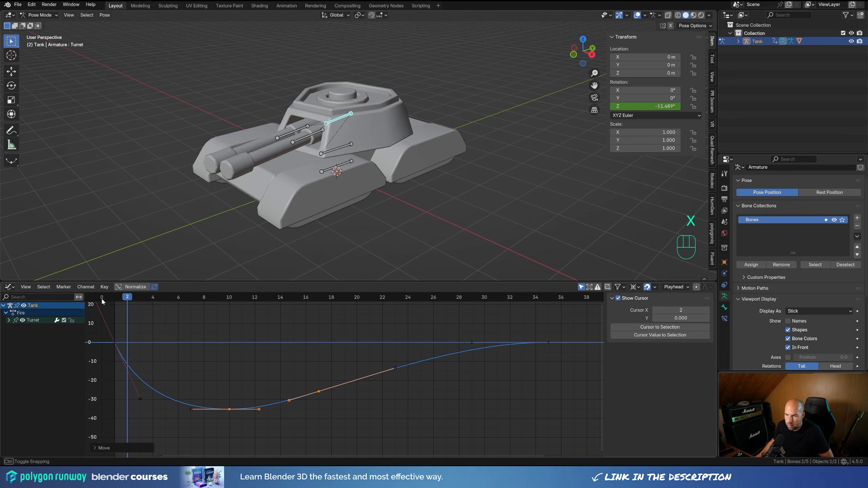
{"action": "key", "text": "space"}
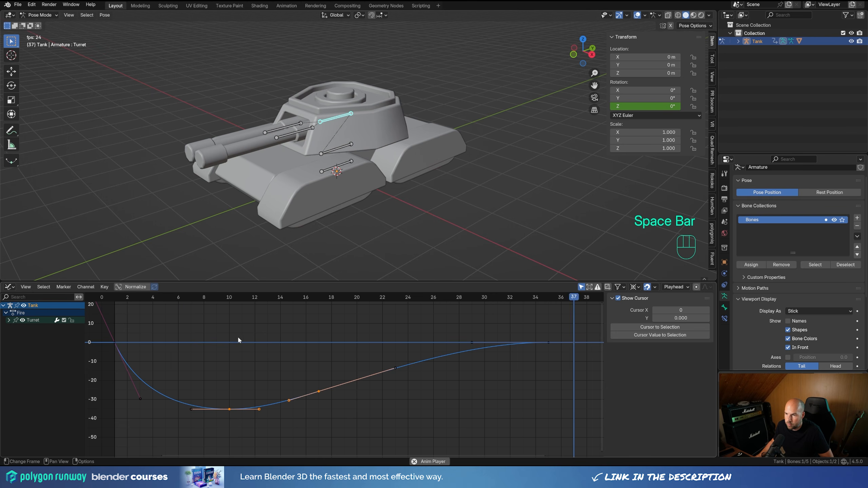
{"action": "key", "text": "space"}
{"action": "key", "text": "space"}
{"action": "key", "text": "space"}
- Lower the Turret curve's frame 17 keyframe to about -31° and replay the animation
{"action": "left_click", "coordinate": [319, 392]}
{"action": "key", "text": "g"}
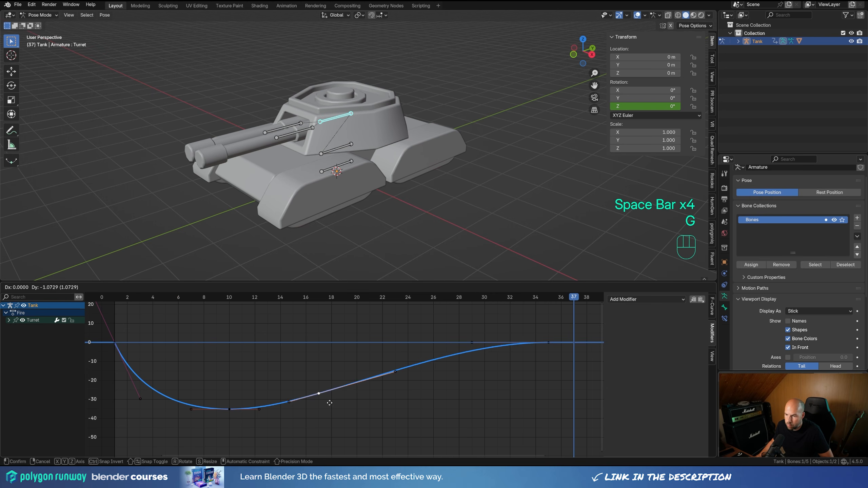
{"action": "left_click", "coordinate": [328, 407]}
{"action": "left_click", "coordinate": [101, 297]}
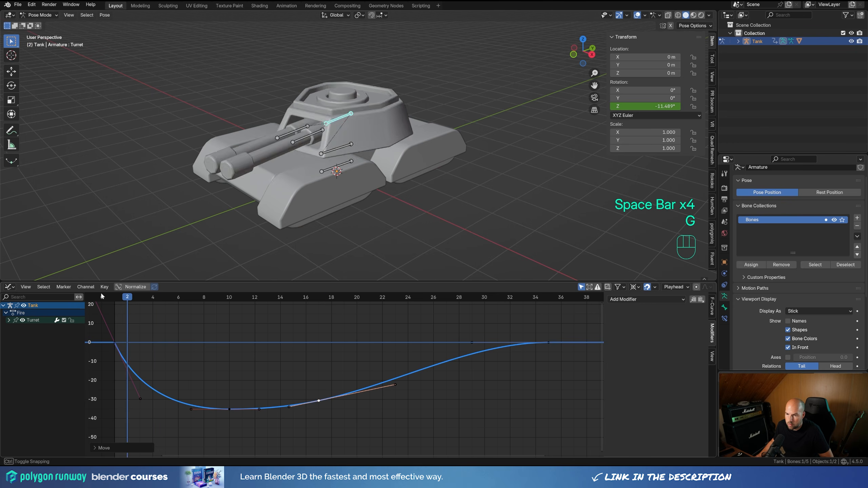
{"action": "key", "text": "space"}
{"action": "key", "text": "space"}
{"action": "key", "text": "space"}
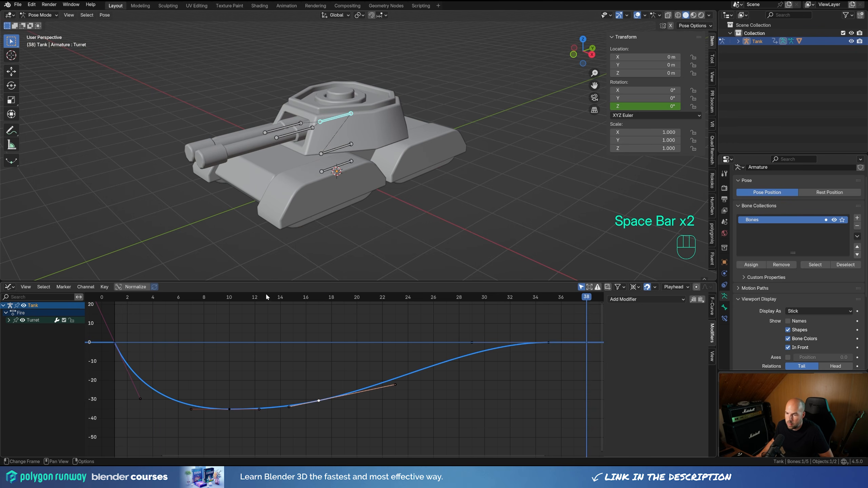
- For the Cannon.L bone's Y location curve, pull the frame 10 keyframe's outgoing handle down to about frame 11 and -0.5 for a sharper recoil
{"action": "left_click_drag", "start_coordinate": [263, 296], "coordinate": [229, 301]}
{"action": "left_click", "coordinate": [344, 138]}
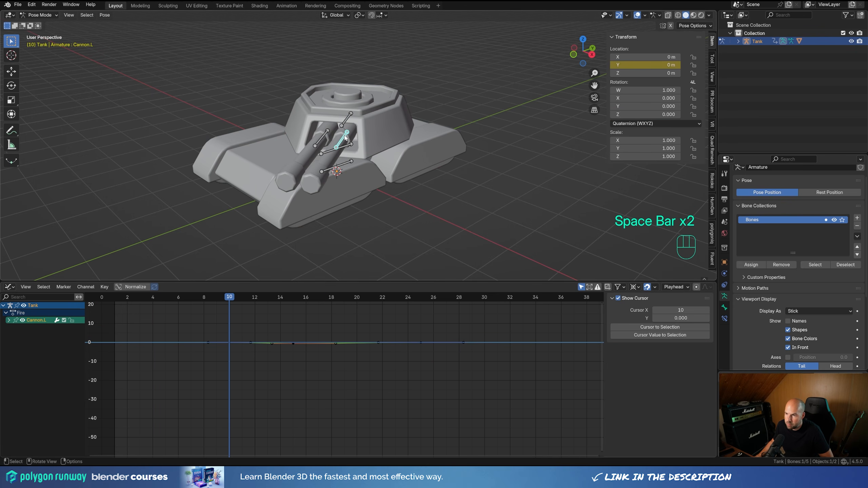
{"action": "key", "text": "a"}
{"action": "key", "text": "KP_Decimal"}
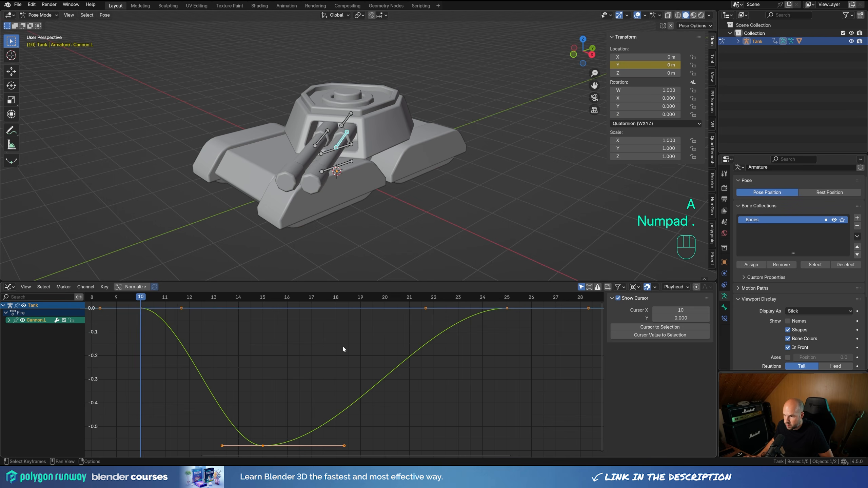
{"action": "left_click", "coordinate": [242, 333]}
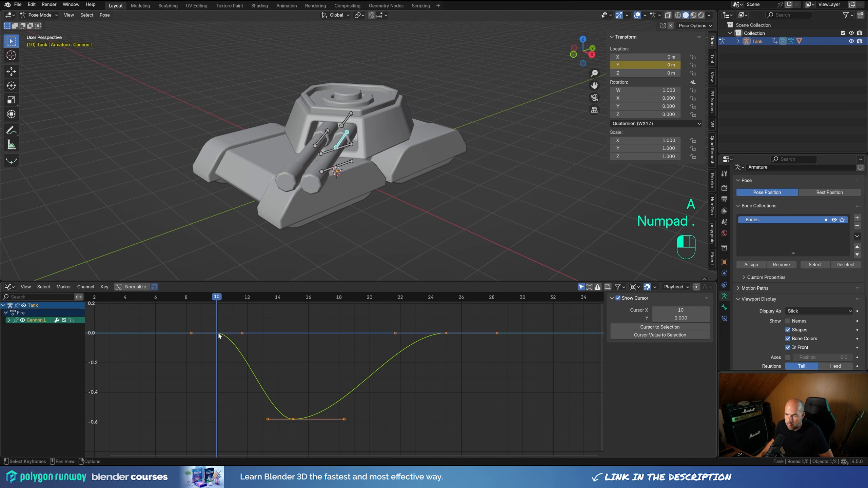
{"action": "left_click_drag", "start_coordinate": [243, 333], "coordinate": [235, 414]}
- Move the Cannon.L curve's last keyframe along the time axis to frame 32
{"action": "left_click", "coordinate": [447, 333]}
{"action": "key", "text": "g"}
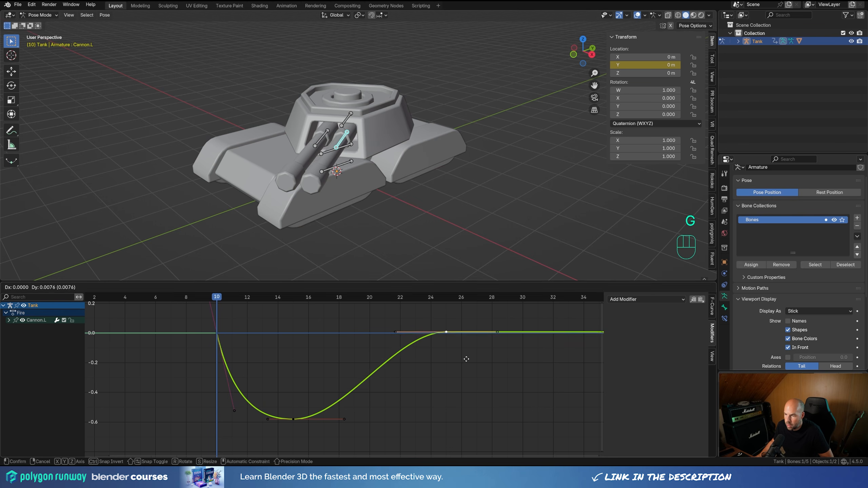
{"action": "key", "text": "x"}
{"action": "left_click", "coordinate": [572, 360]}
- Pull the outgoing handle of Cannon.L's frame 15 keyframe up to about frame 19 and -0.07, and play the animation
{"action": "left_click_drag", "start_coordinate": [379, 415], "coordinate": [358, 344]}
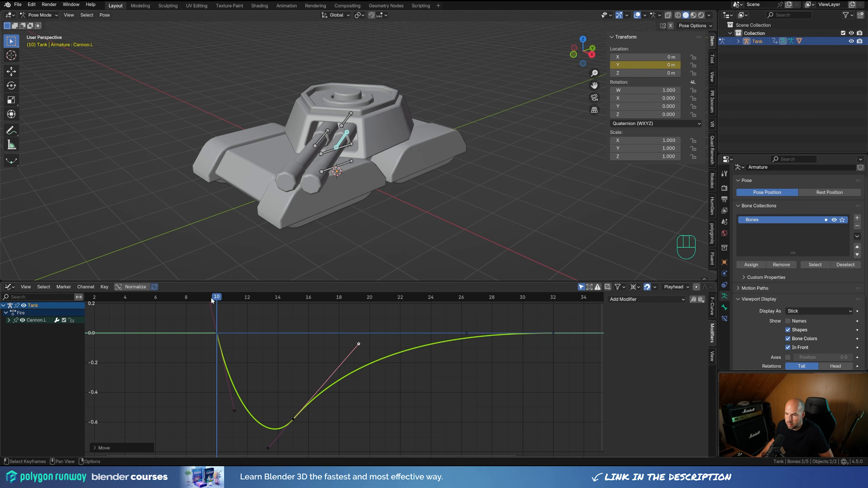
{"action": "key", "text": "space"}
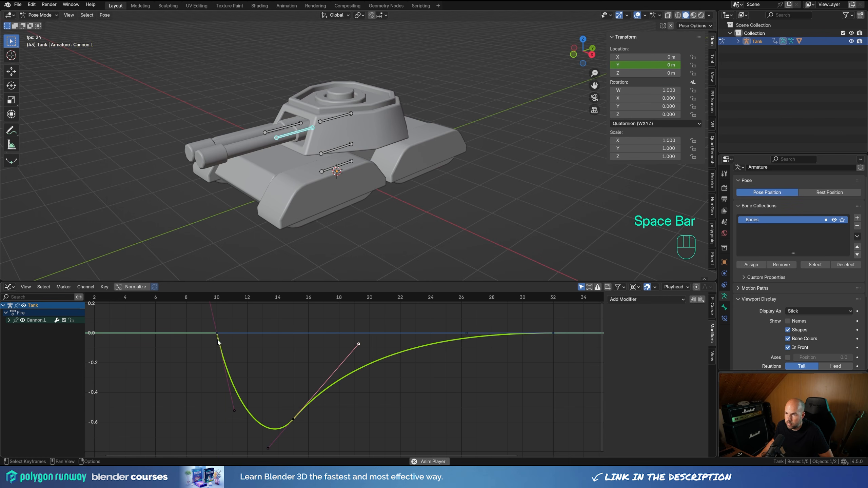
{"action": "key", "text": "space"}
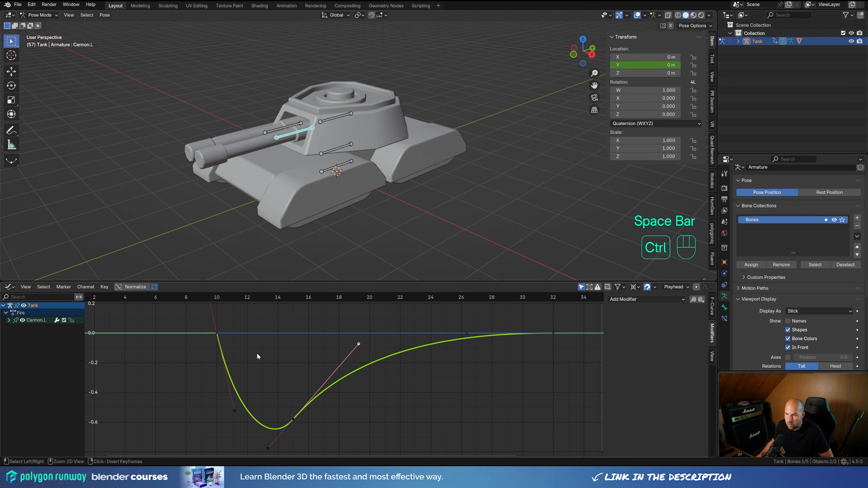
- Show the Timeline and copy all of the Cannon.L bone's keyframes
{"action": "left_click", "coordinate": [9, 286]}
{"action": "left_click", "coordinate": [115, 319]}
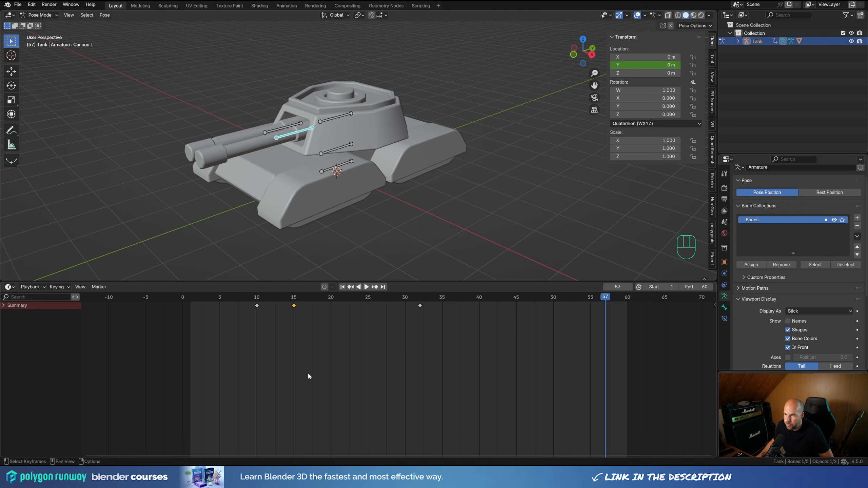
{"action": "left_click_drag", "start_coordinate": [490, 365], "coordinate": [224, 301]}
{"action": "key", "text": "ctrl+c"}
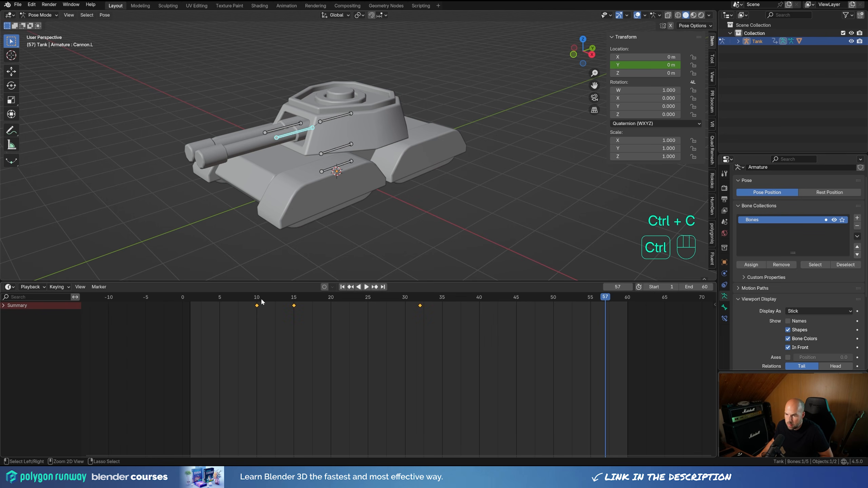
- Insert a single Y location keyframe on the Cannon.R bone at frame 10
{"action": "left_click", "coordinate": [286, 129]}
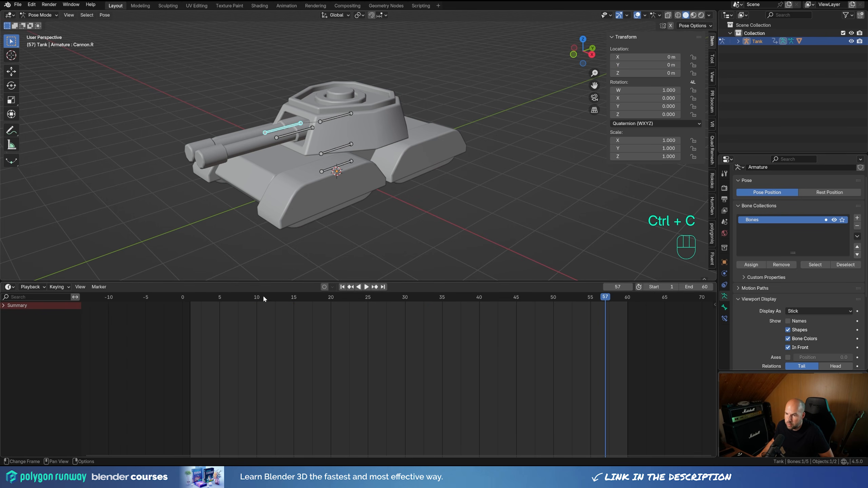
{"action": "mouse_move", "coordinate": [263, 295]}
{"action": "left_mouse_down"}
{"action": "mouse_move", "coordinate": [248, 296]}
{"action": "mouse_move", "coordinate": [258, 300]}
{"action": "left_mouse_up"}
{"action": "key", "text": "ctrl+z"}
{"action": "key", "text": "ctrl+z"}
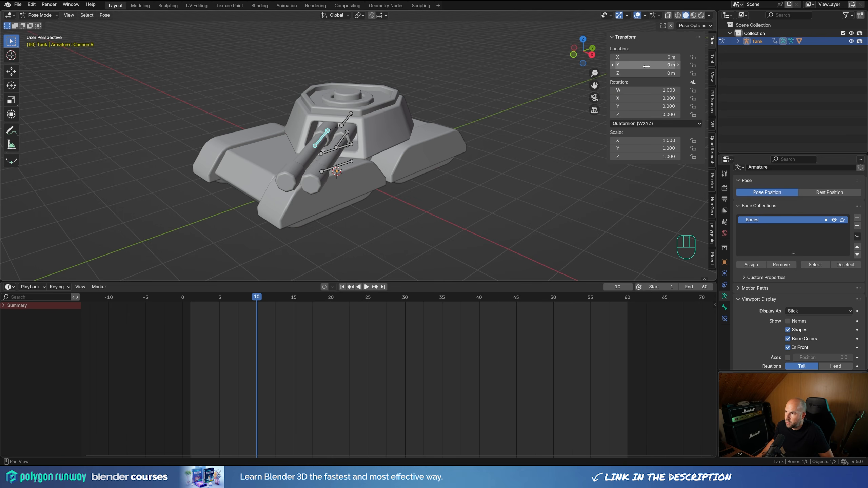
{"action": "right_click", "coordinate": [646, 66]}
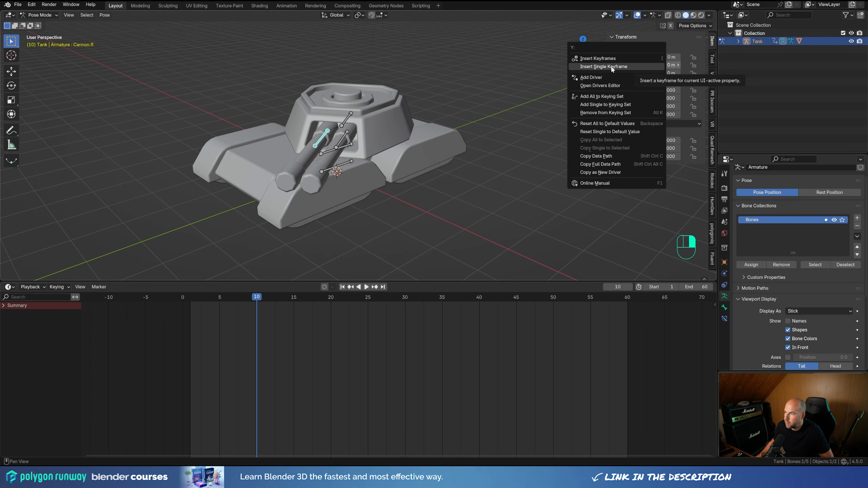
{"action": "left_click", "coordinate": [648, 68]}
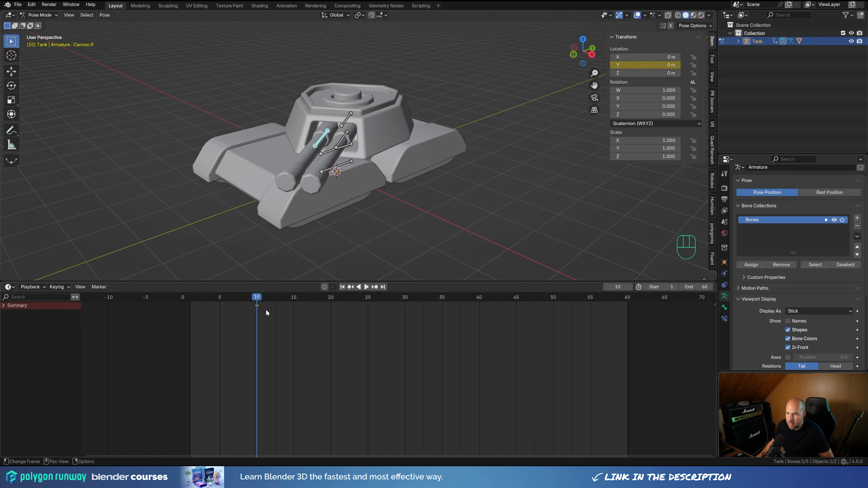
- Paste the copied recoil keyframes onto Cannon.R and shift them five frames later so they start at frame 15
{"action": "key", "text": "ctrl"}
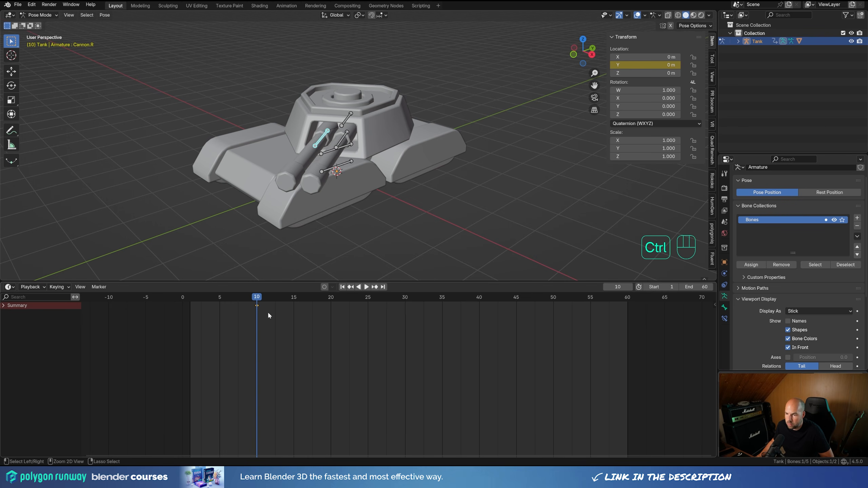
{"action": "key", "text": "ctrl+v"}
{"action": "left_click_drag", "start_coordinate": [262, 302], "coordinate": [189, 304]}
{"action": "key", "text": "g"}
{"action": "key", "text": "x"}
{"action": "key", "text": "Escape"}
{"action": "key", "text": "g"}
{"action": "left_click", "coordinate": [323, 333]}
{"action": "scroll", "coordinate": [431, 124], "scroll_direction": "down", "scroll_amount": 3}
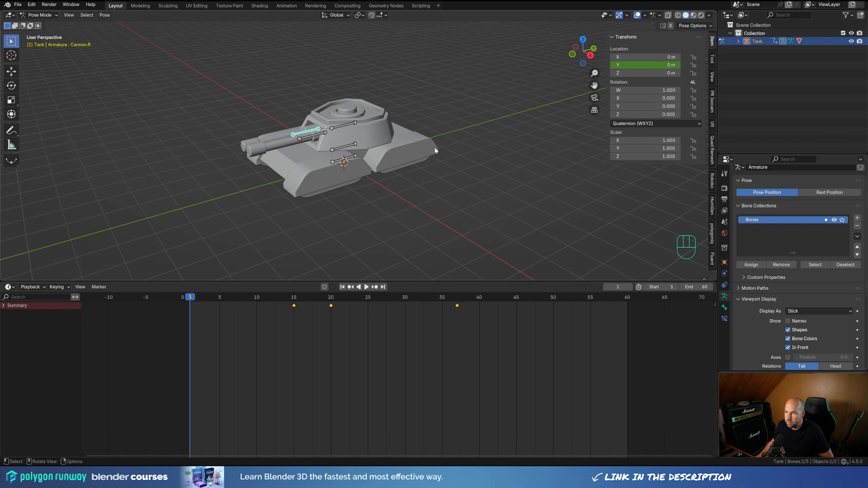
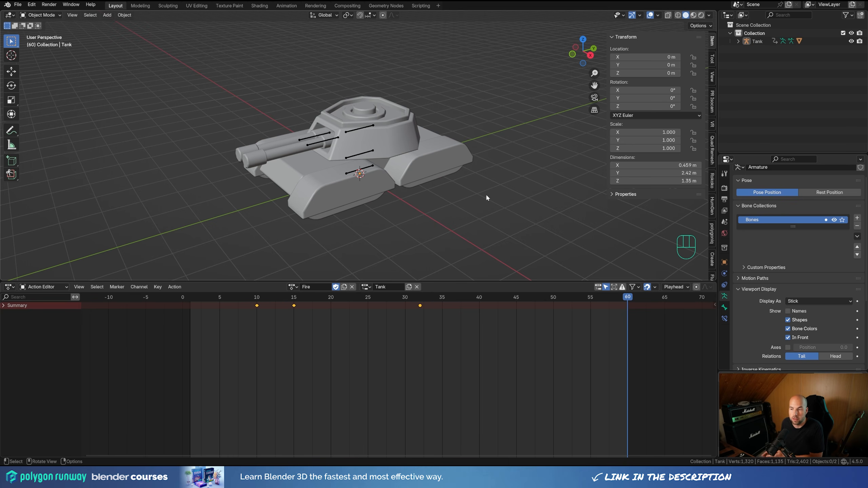
- Rename the tank mesh's material as Tank
{"action": "left_click", "coordinate": [335, 187]}
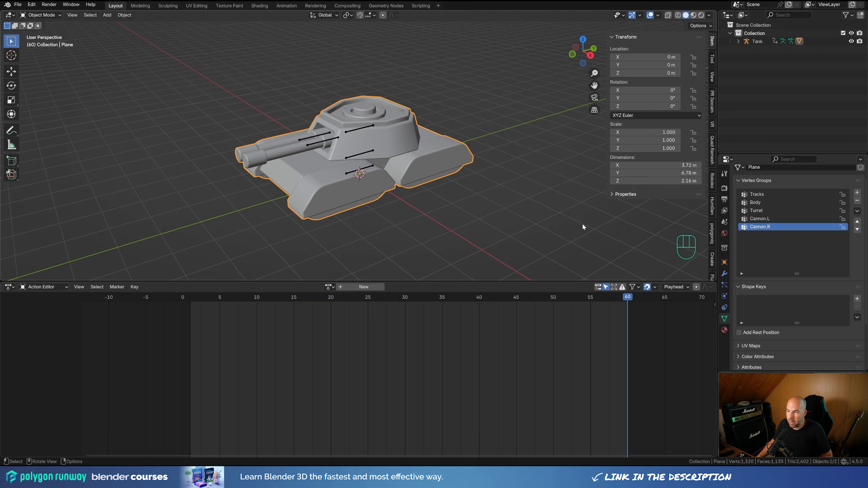
{"action": "left_click", "coordinate": [725, 330]}
{"action": "left_click", "coordinate": [775, 219]}
{"action": "double_click", "coordinate": [757, 188]}
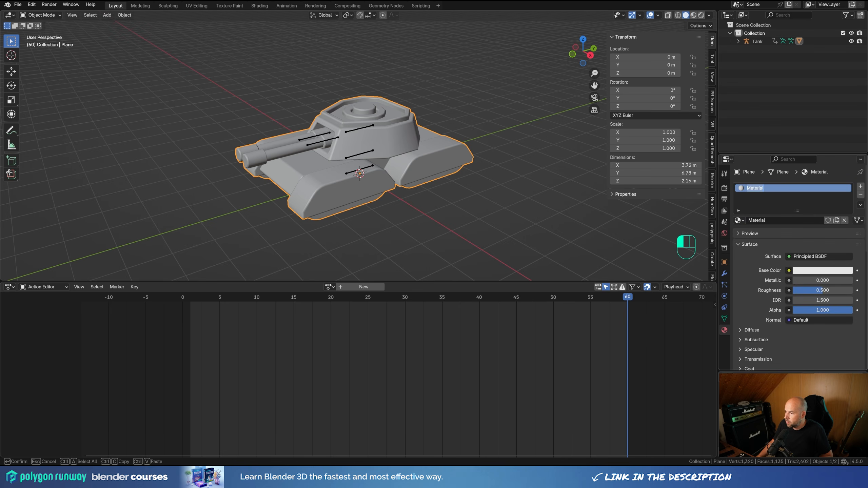
{"action": "type", "text": "Tank"}
{"action": "key", "text": "Return"}
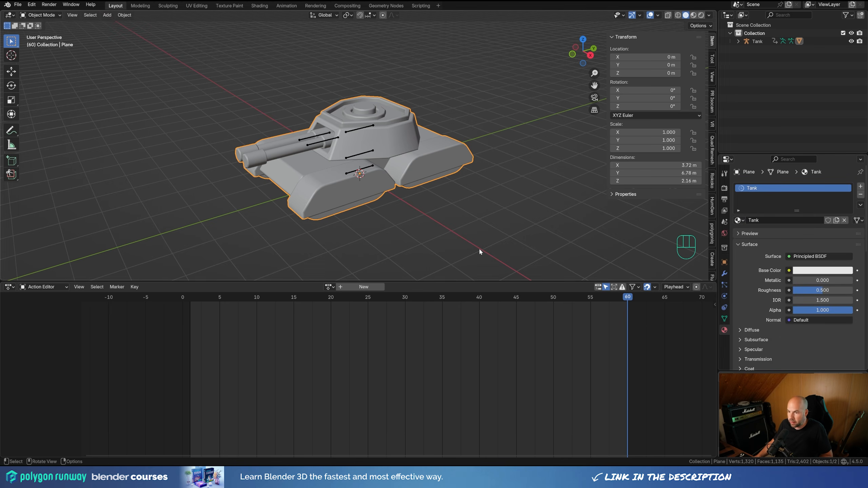
- Open the Tank material's node tree in the Shader Editor in place of the Action Editor
{"action": "left_click", "coordinate": [8, 287]}
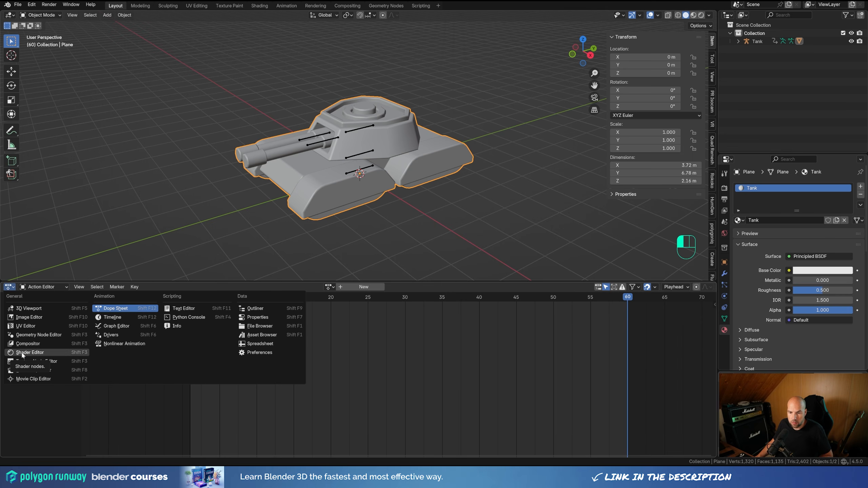
{"action": "left_click", "coordinate": [22, 355]}
{"action": "scroll", "coordinate": [342, 394], "scroll_direction": "up", "scroll_amount": 3}
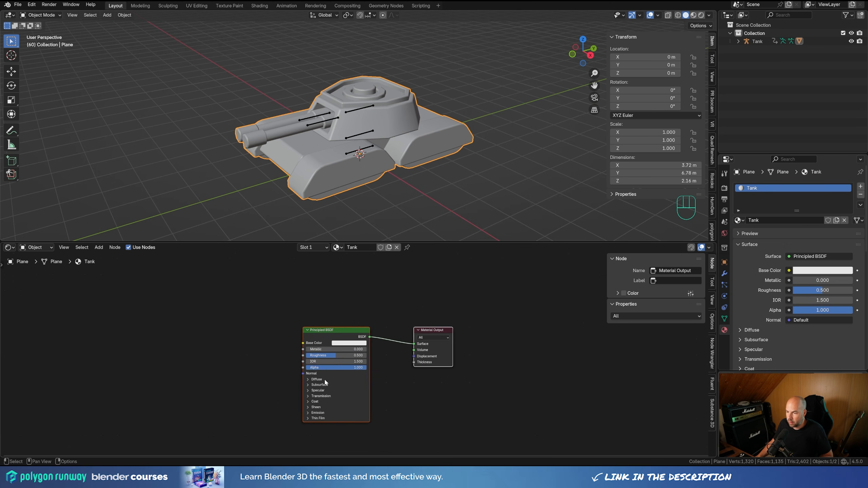
{"action": "middle_click_drag", "start_coordinate": [288, 373], "coordinate": [248, 357]}
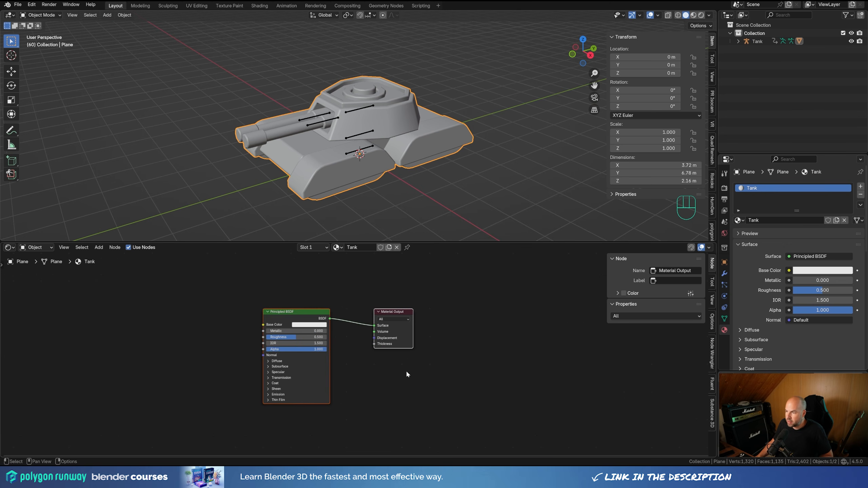
- Add the Grunge 00 node from the Grunges section of the Fluent library to the Tank material
{"action": "left_click", "coordinate": [712, 387]}
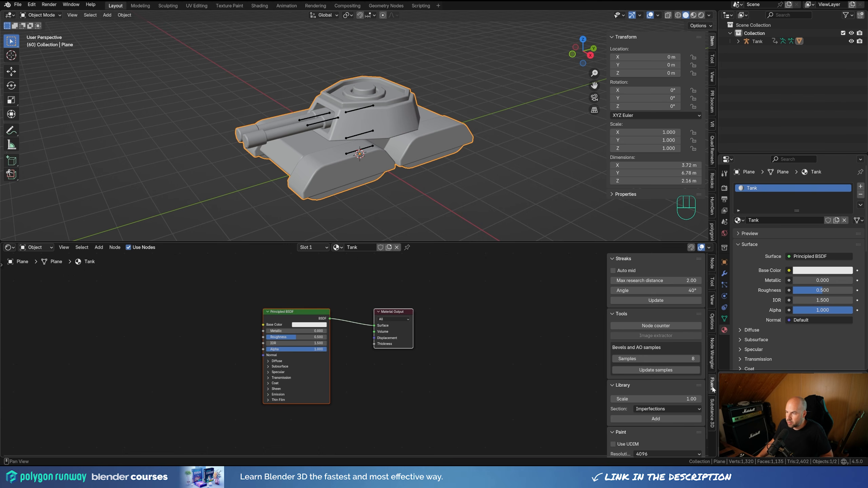
{"action": "scroll", "coordinate": [665, 314], "scroll_direction": "down", "scroll_amount": 1}
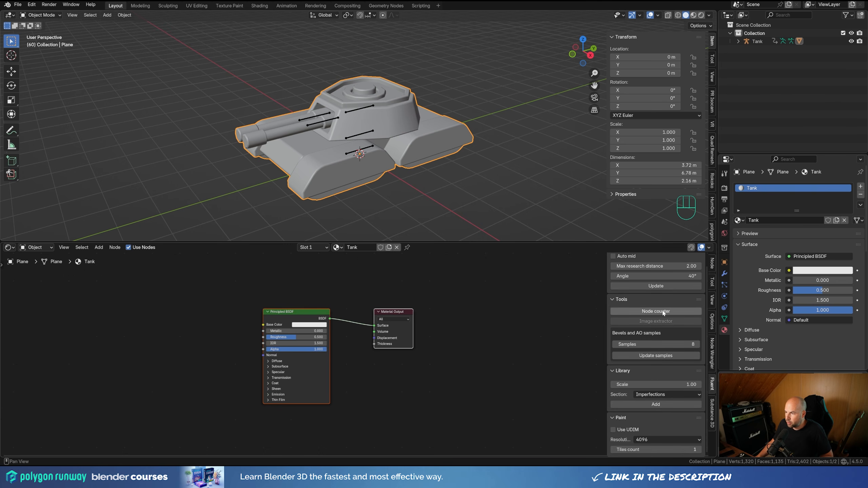
{"action": "scroll", "coordinate": [649, 409], "scroll_direction": "up", "scroll_amount": 1}
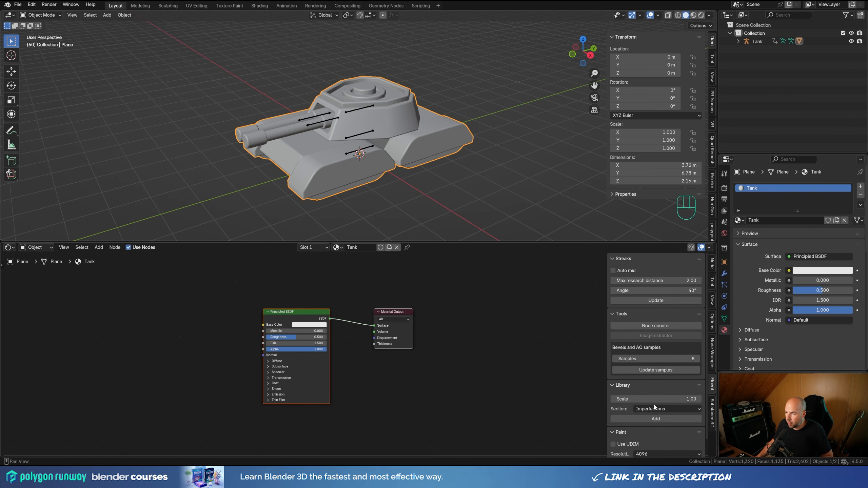
{"action": "scroll", "coordinate": [657, 384], "scroll_direction": "down", "scroll_amount": 1}
{"action": "left_click", "coordinate": [659, 395]}
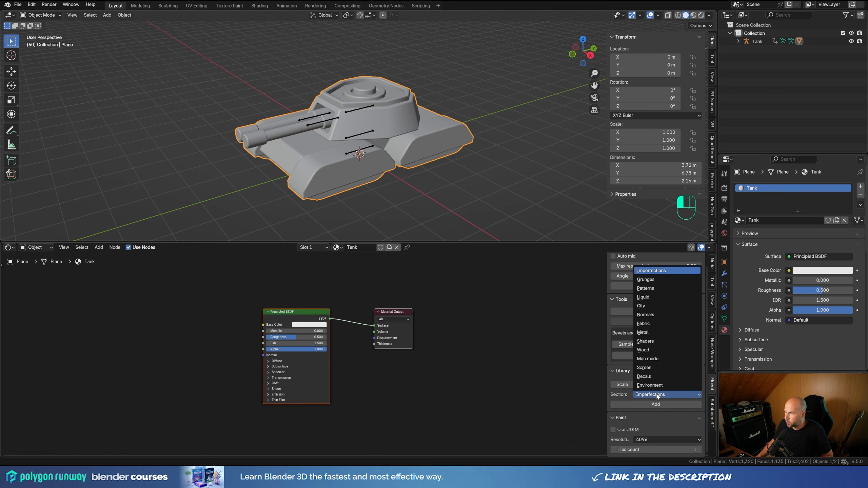
{"action": "left_click", "coordinate": [650, 281]}
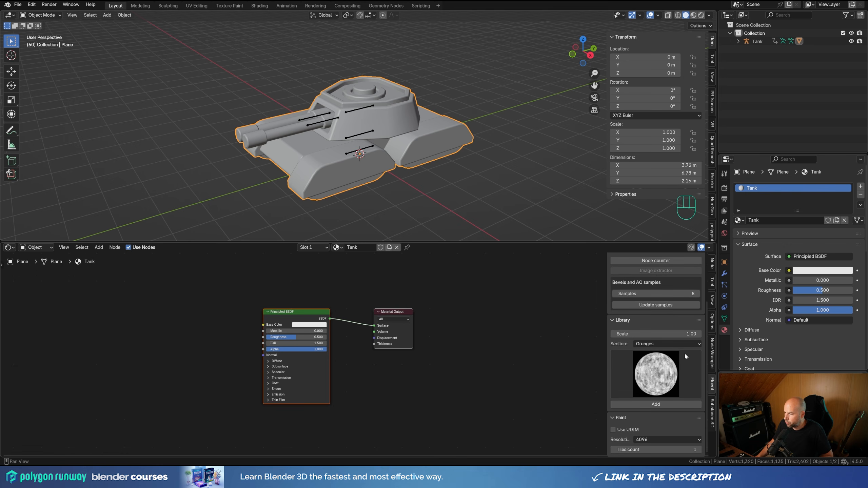
{"action": "left_click", "coordinate": [668, 380]}
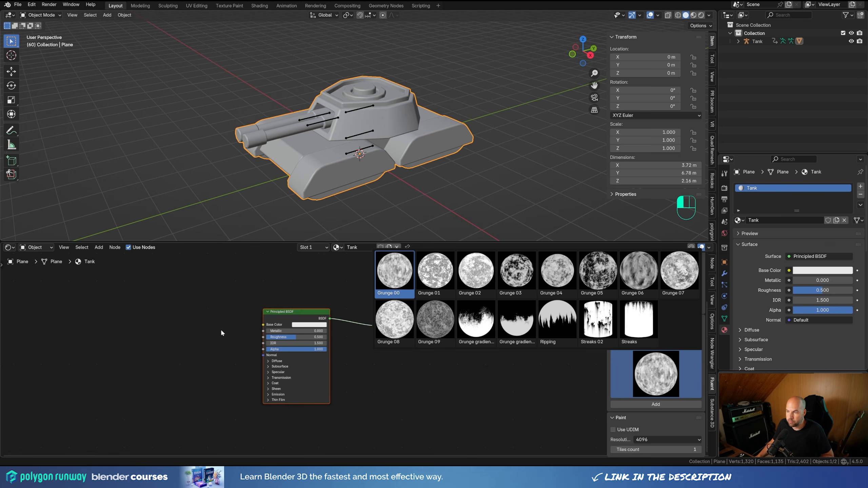
{"action": "left_click", "coordinate": [656, 403]}
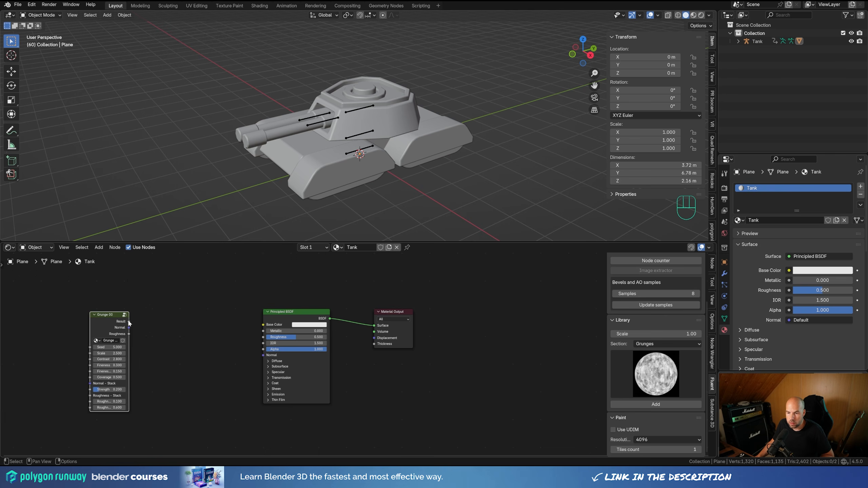
- Connect the Grunge 00 node's Result output to the Material Output's Surface and preview the tank in Material Preview shading
{"action": "left_click_drag", "start_coordinate": [129, 321], "coordinate": [375, 325]}
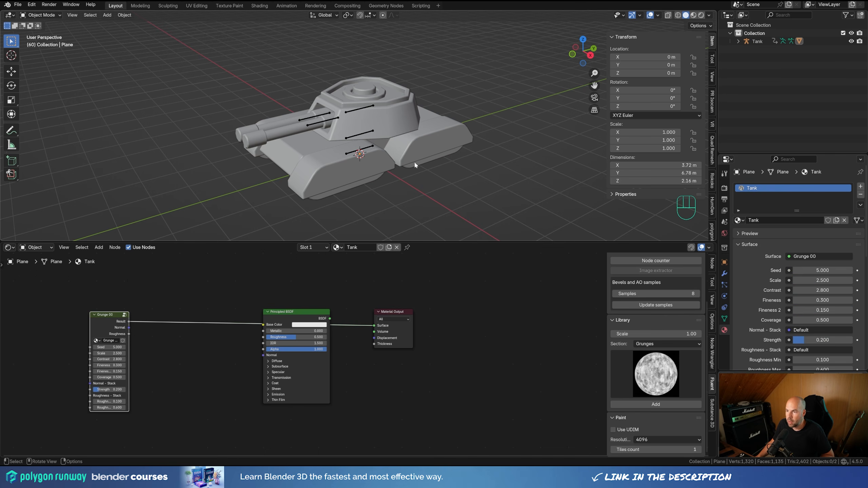
{"action": "left_click", "coordinate": [693, 15]}
{"action": "scroll", "coordinate": [366, 125], "scroll_direction": "up", "scroll_amount": 8}
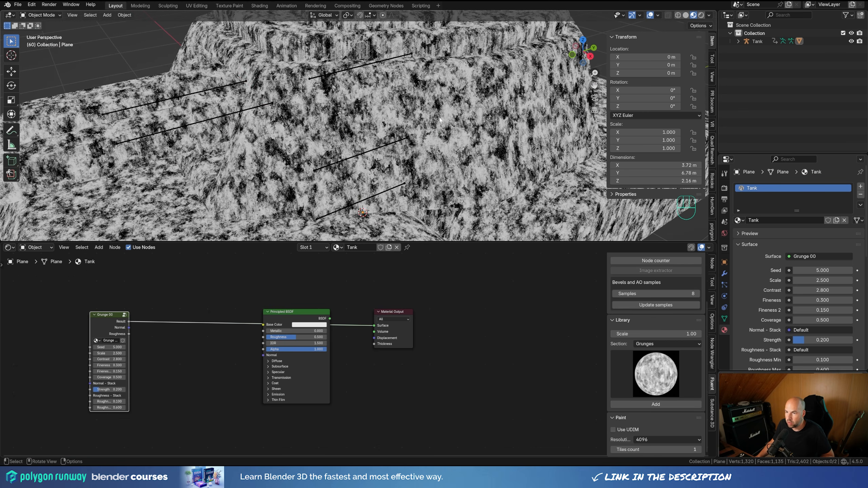
{"action": "scroll", "coordinate": [357, 122], "scroll_direction": "down", "scroll_amount": 5}
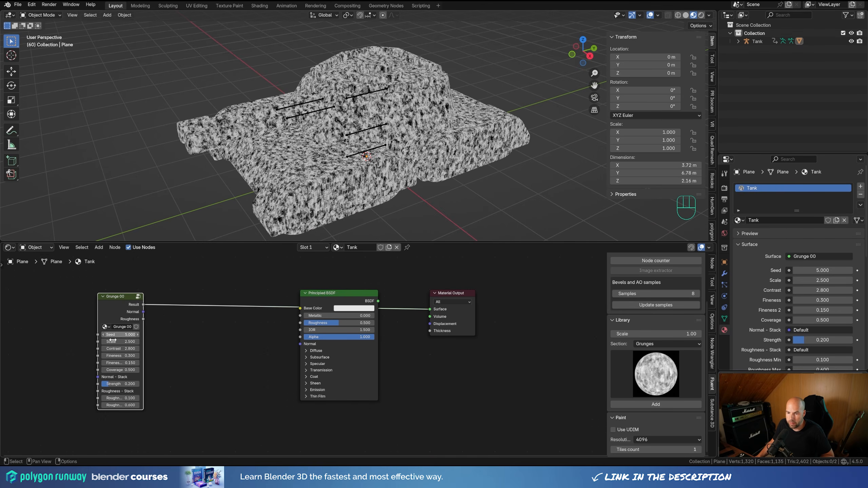
- Set the Grunge 00 node's Scale to 0.1
{"action": "scroll", "coordinate": [127, 348], "scroll_direction": "up", "scroll_amount": 2}
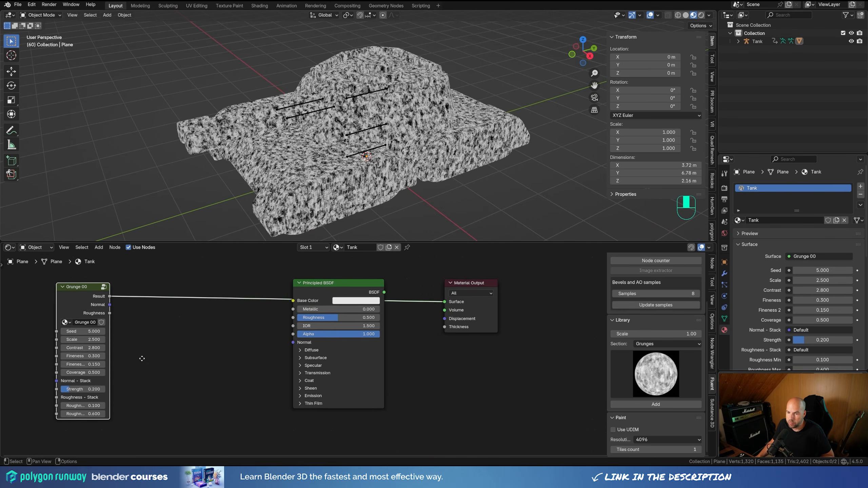
{"action": "double_click", "coordinate": [119, 339]}
{"action": "type", "text": "0.1"}
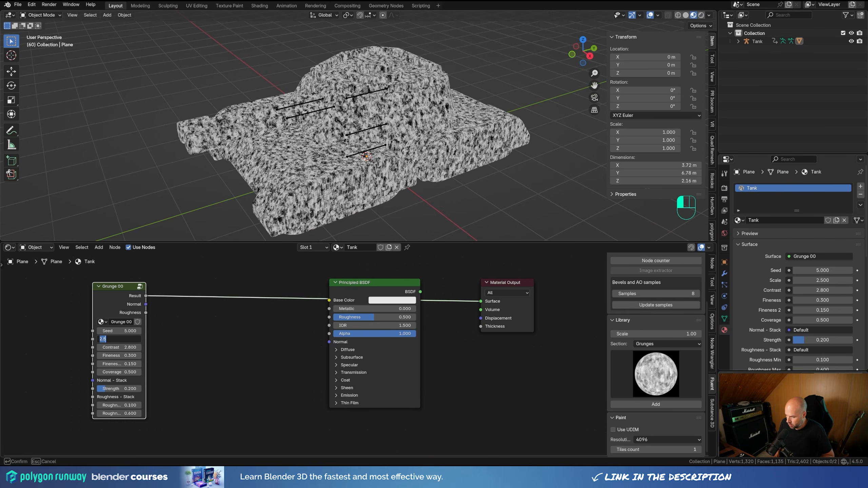
{"action": "key", "text": "Return"}
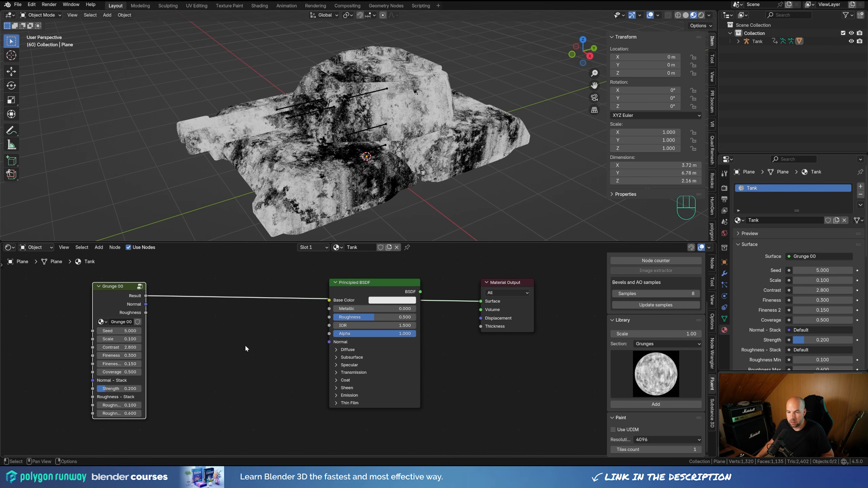
- Add Fluent's WornOut Wizard mask node to the Tank material below and beside the Grunge 00 node
{"action": "key", "text": "f"}
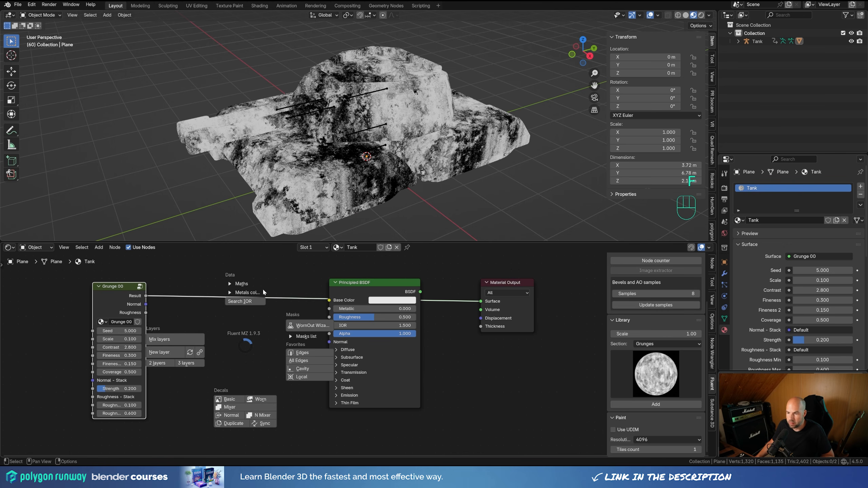
{"action": "left_click", "coordinate": [314, 326]}
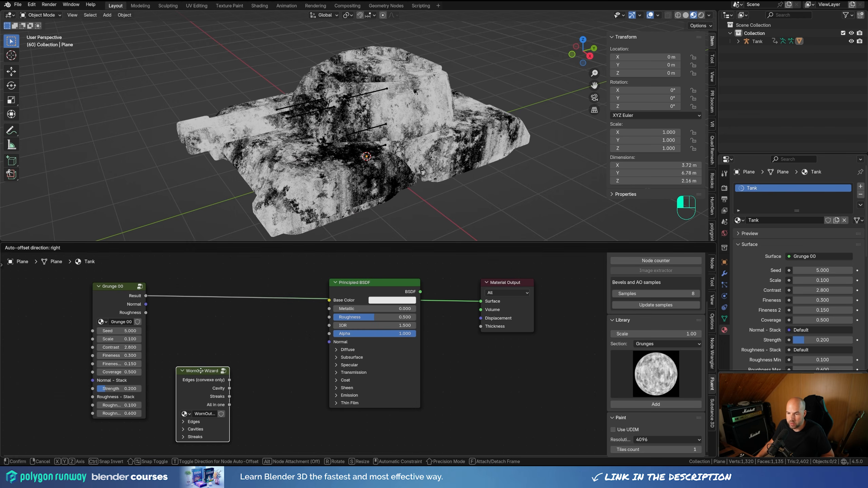
{"action": "left_click", "coordinate": [204, 372]}
- Preview the WornOut Wizard's Edges (convexe only) output through the Material Output's Surface and raise its edge distance to 0.16
{"action": "left_click_drag", "start_coordinate": [229, 379], "coordinate": [481, 300]}
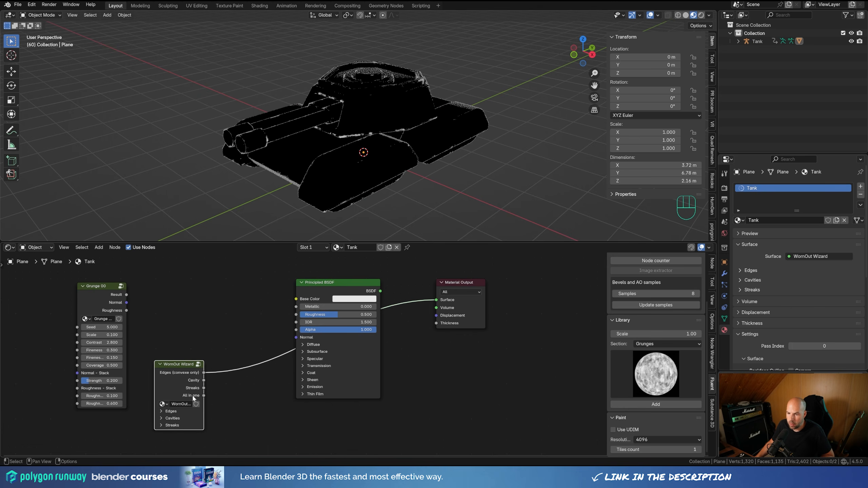
{"action": "left_click", "coordinate": [169, 411]}
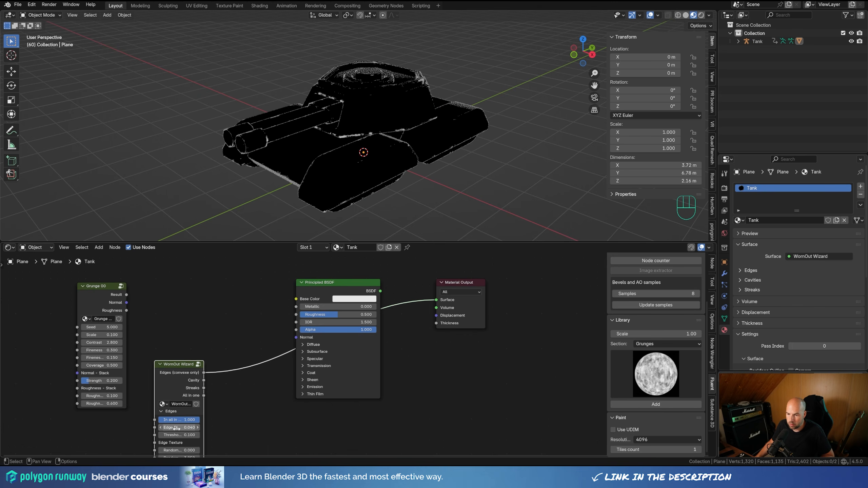
{"action": "left_click_drag", "start_coordinate": [177, 430], "coordinate": [202, 429], "text": "shift"}
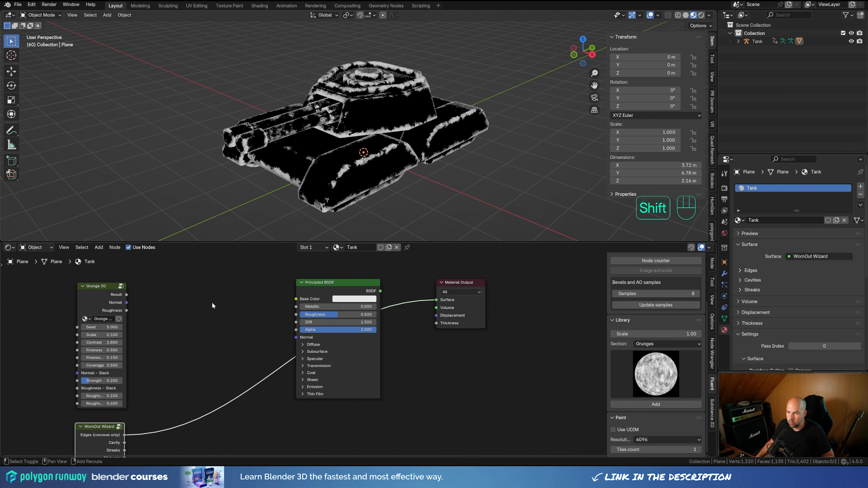
- Add a Mix Color node between the Grunge 00 and Principled BSDF nodes
{"action": "key", "text": "shift+a"}
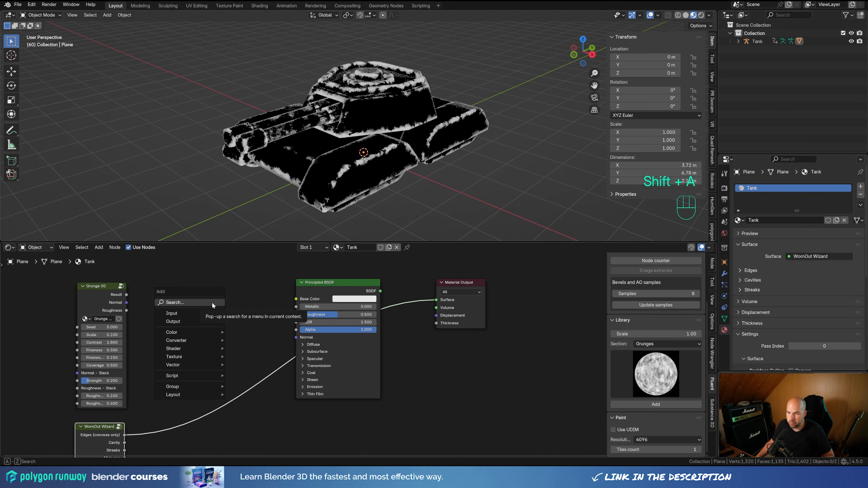
{"action": "mouse_move", "coordinate": [199, 331]}
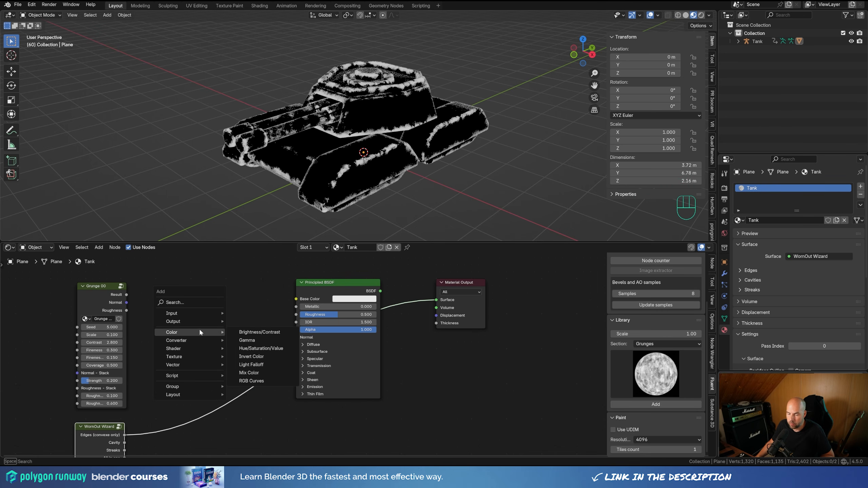
{"action": "left_click", "coordinate": [256, 374]}
{"action": "left_click", "coordinate": [232, 287]}
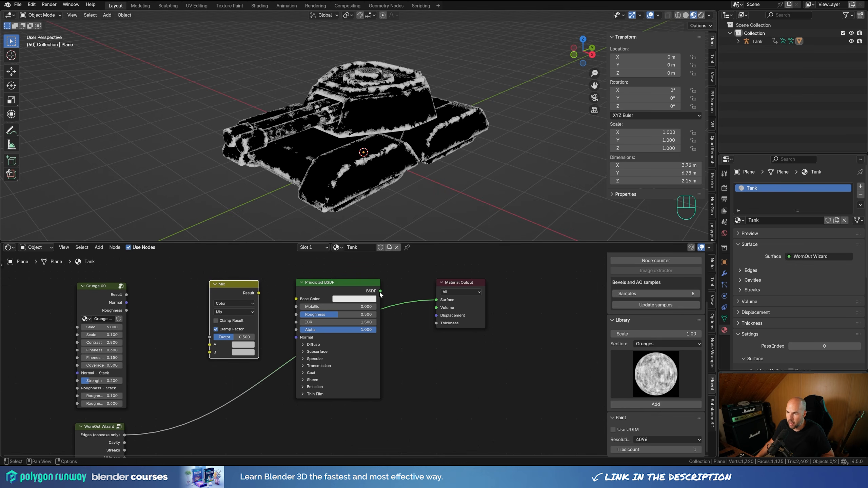
- Reconnect the Principled BSDF to the Material Output's Surface and set its Base Color to sandy yellow #E7CC7A
{"action": "left_click_drag", "start_coordinate": [380, 291], "coordinate": [436, 300]}
{"action": "left_click", "coordinate": [359, 300]}
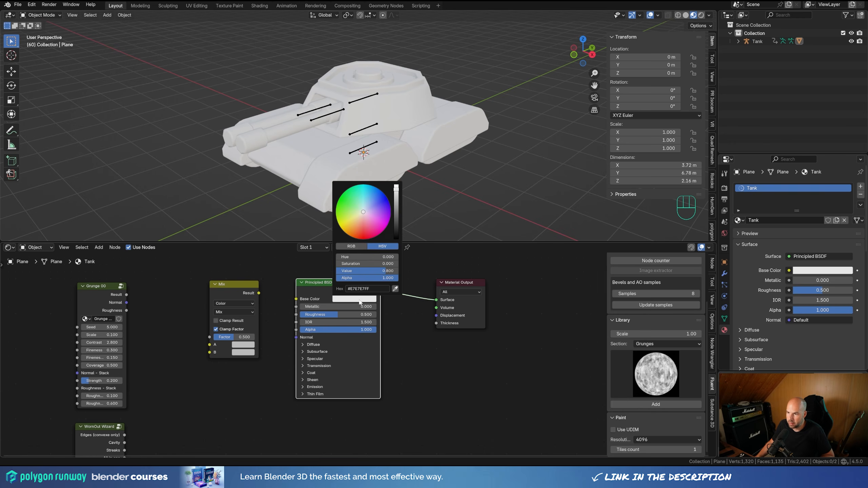
{"action": "left_click_drag", "start_coordinate": [362, 213], "coordinate": [354, 220]}
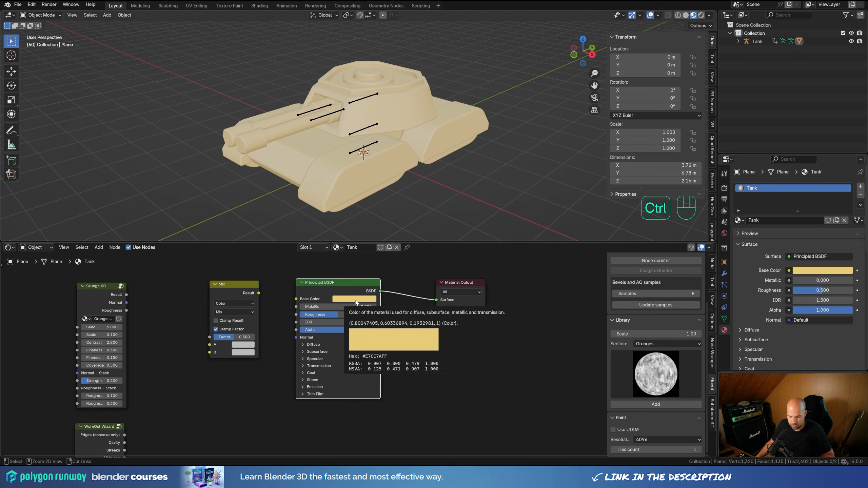
- Copy the sandy Base Color to the Mix node's A and B colors, and change B to a reddish brown
{"action": "key", "text": "ctrl+c"}
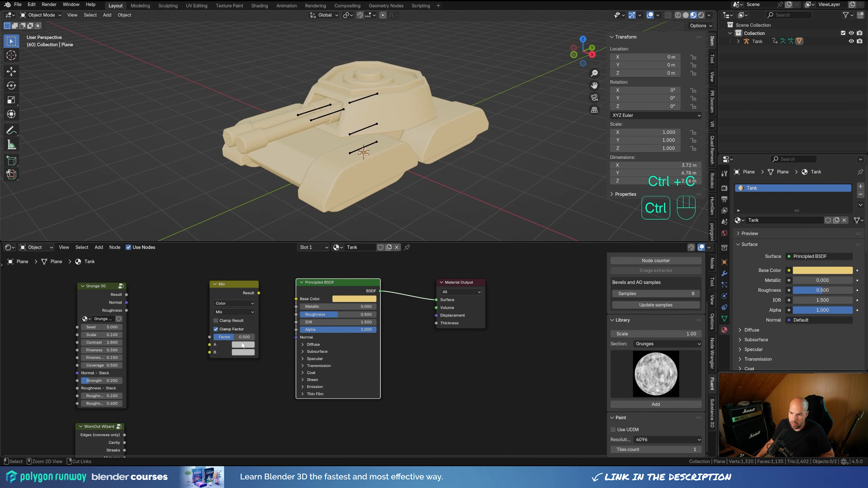
{"action": "key", "text": "ctrl+v"}
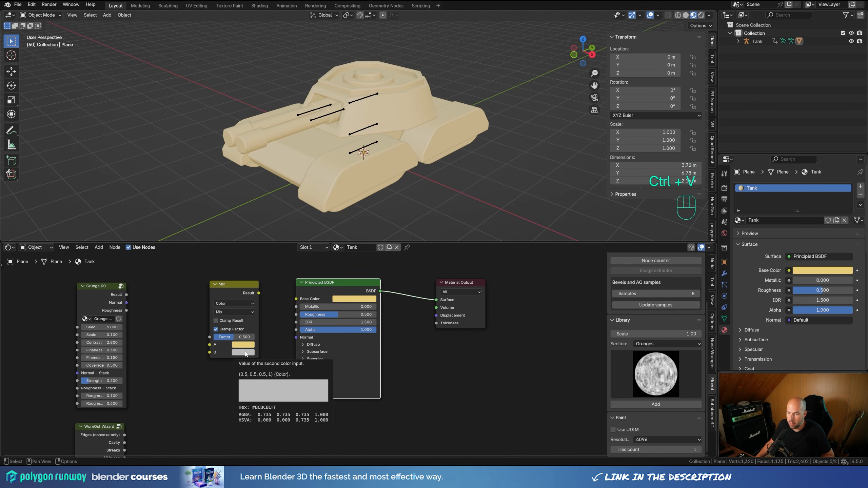
{"action": "key", "text": "ctrl+v"}
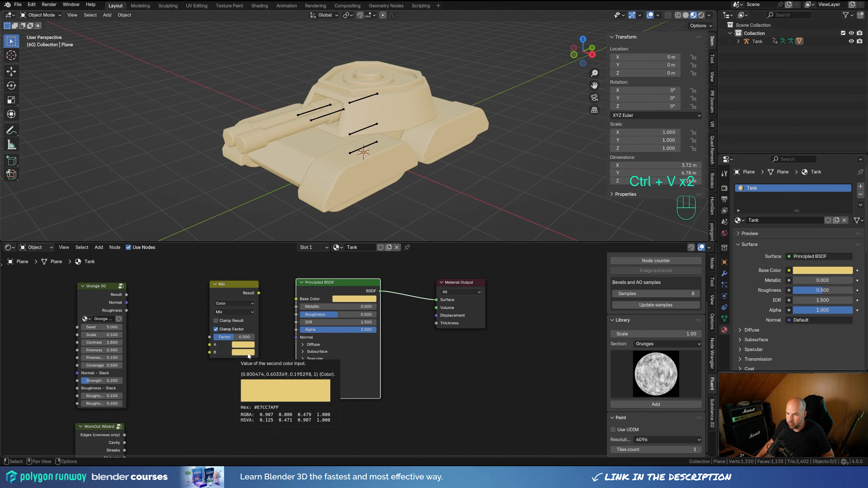
{"action": "left_click", "coordinate": [244, 353]}
{"action": "left_click_drag", "start_coordinate": [296, 249], "coordinate": [295, 257]}
- Connect the Grunge 00 Result to the Mix node's Factor and the Mix Result to the Principled BSDF's Base Color
{"action": "middle_click_drag", "start_coordinate": [165, 342], "coordinate": [161, 329]}
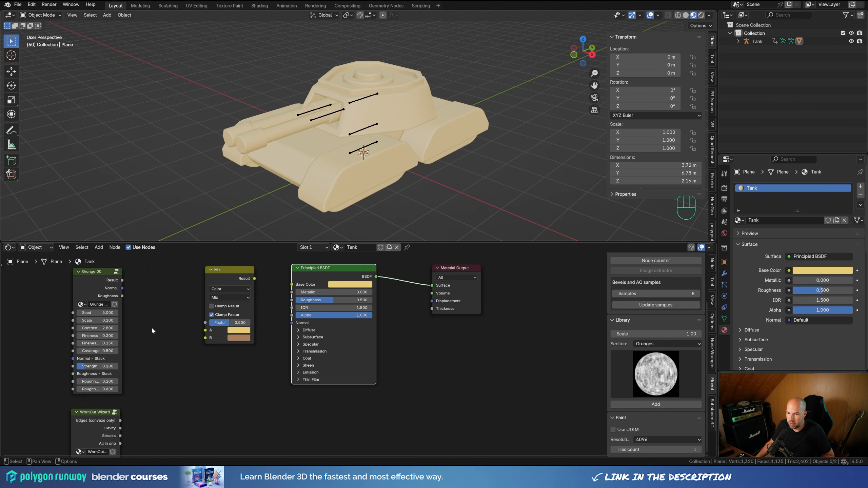
{"action": "left_click_drag", "start_coordinate": [123, 280], "coordinate": [205, 324]}
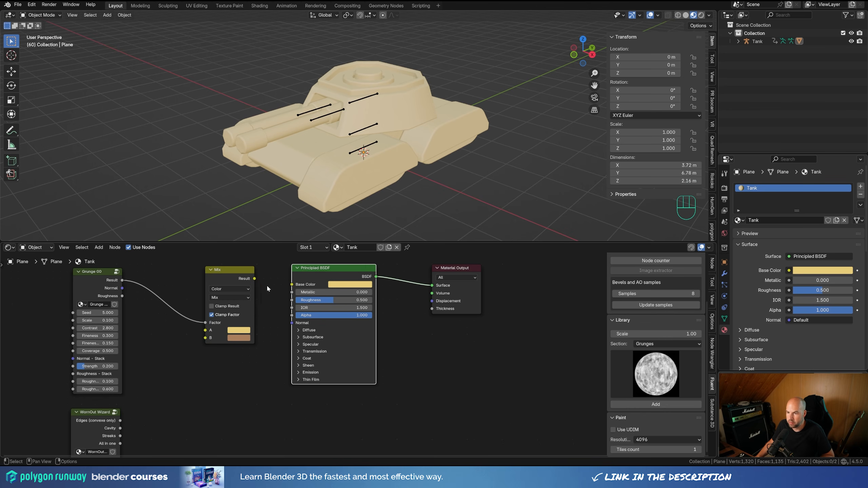
{"action": "left_click_drag", "start_coordinate": [255, 278], "coordinate": [293, 283]}
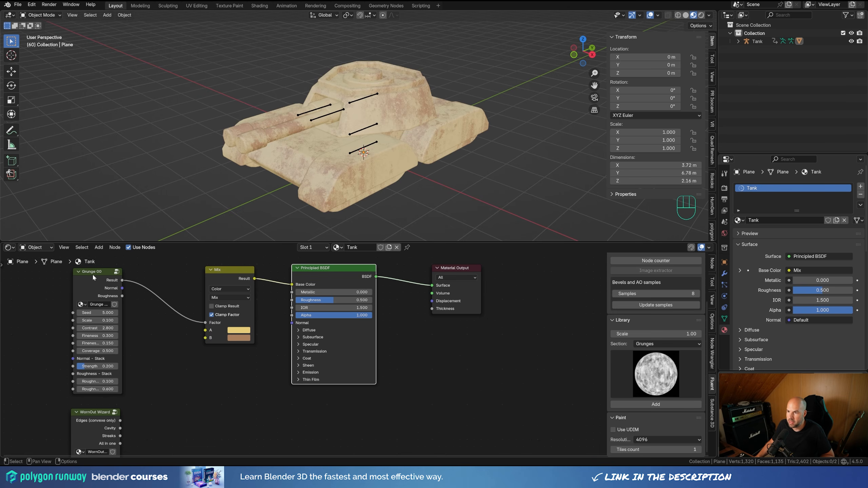
{"action": "left_click_drag", "start_coordinate": [92, 274], "coordinate": [93, 278]}
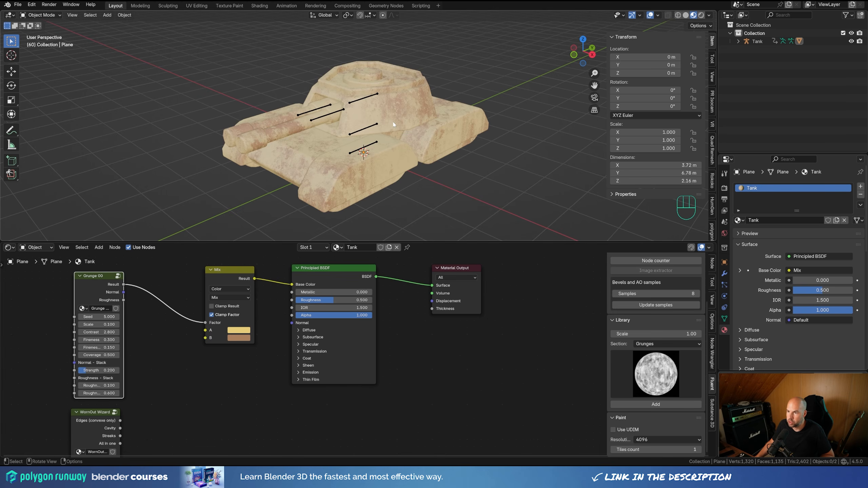
{"action": "middle_click_drag", "start_coordinate": [394, 125], "coordinate": [380, 127]}
{"action": "left_click_drag", "start_coordinate": [98, 276], "coordinate": [95, 278]}
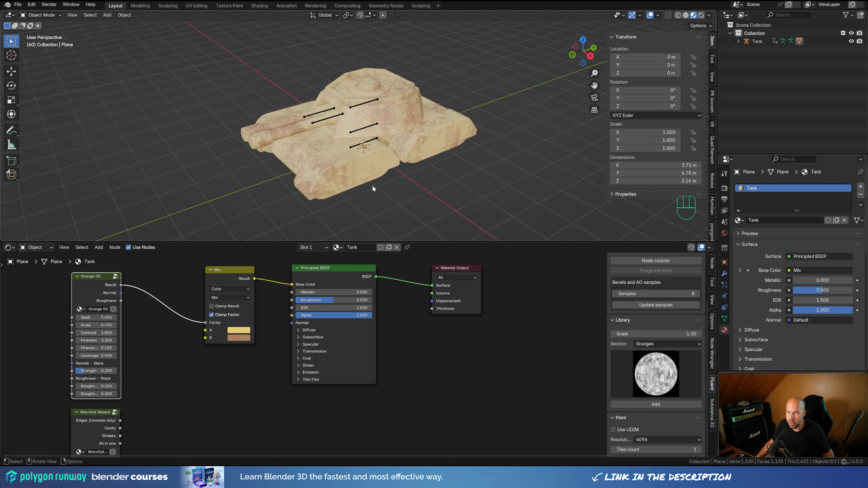
{"action": "scroll", "coordinate": [338, 124], "scroll_direction": "up", "scroll_amount": 2}
{"action": "scroll", "coordinate": [344, 131], "scroll_direction": "down", "scroll_amount": 1}
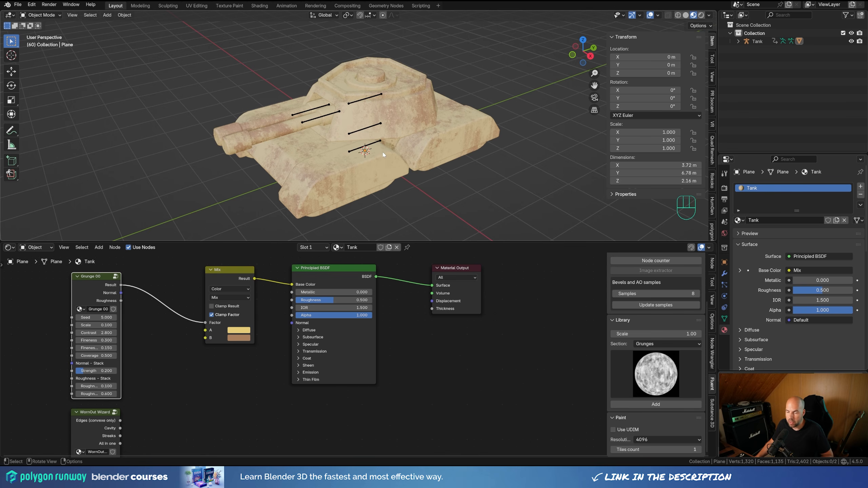
- Put the tank mesh in Edit Mode and split the 3D viewport to show its UVs in a UV Editor
{"action": "left_click", "coordinate": [407, 111]}
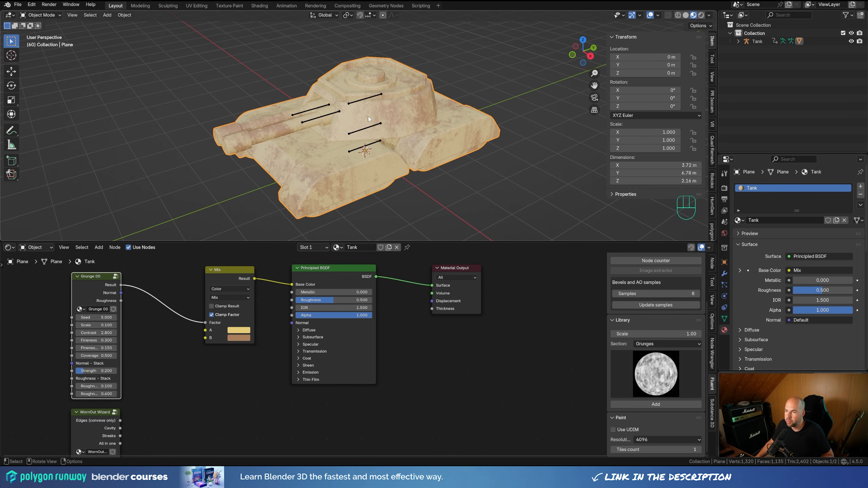
{"action": "key", "text": "Tab"}
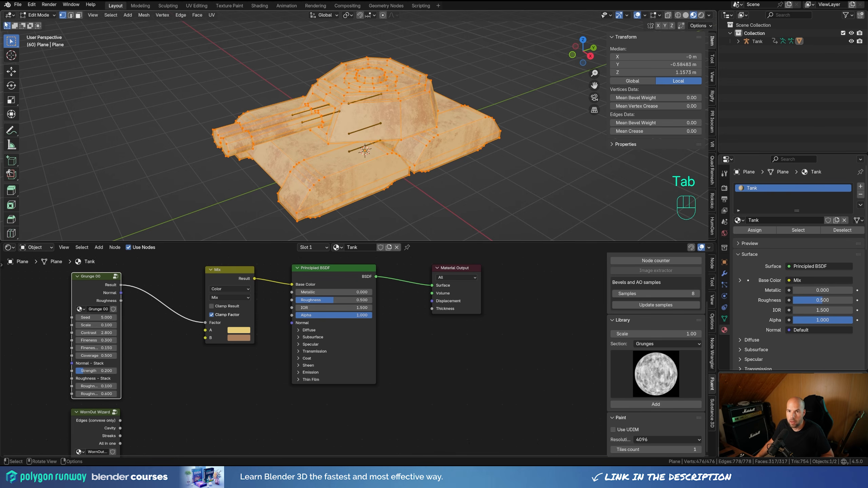
{"action": "left_click_drag", "start_coordinate": [2, 12], "coordinate": [252, 27]}
{"action": "left_click", "coordinate": [9, 14]}
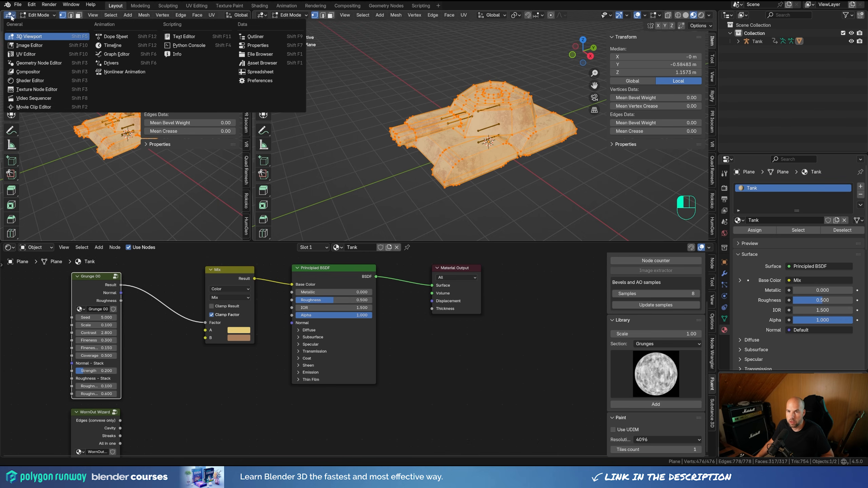
{"action": "left_click", "coordinate": [28, 54]}
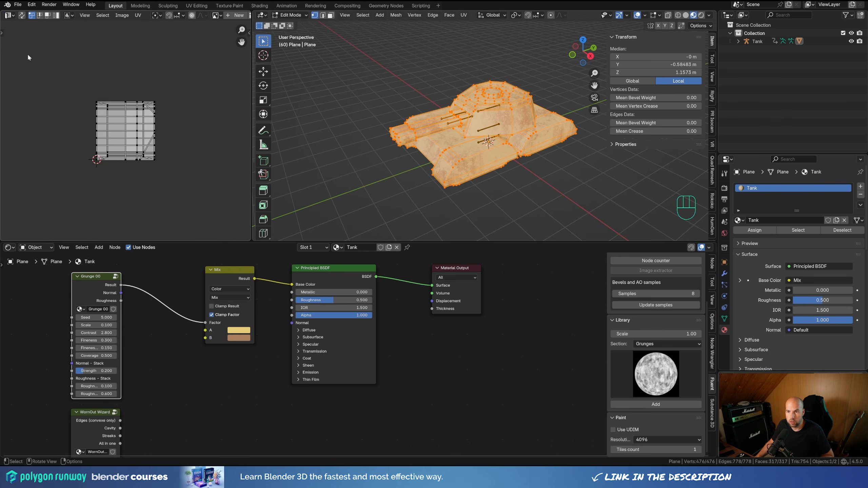
{"action": "scroll", "coordinate": [157, 145], "scroll_direction": "up", "scroll_amount": 3}
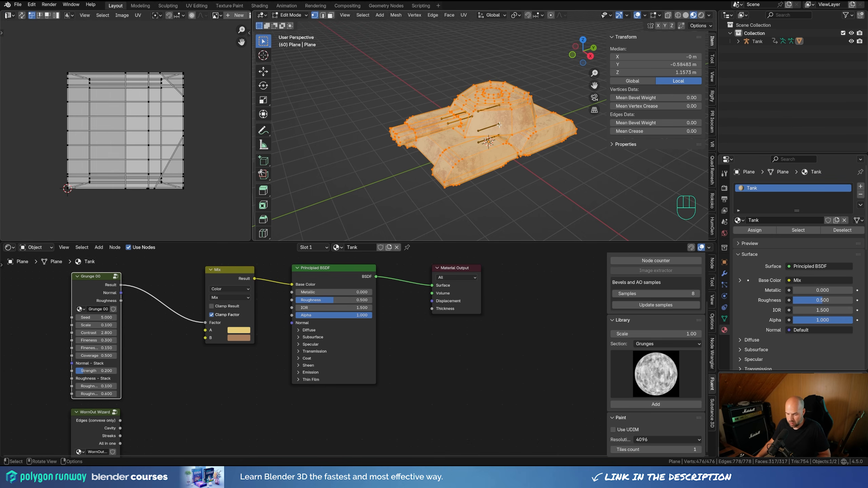
- Unwrap the whole tank mesh with Smart UV Project at a 66° angle limit and the Scaled margin method
{"action": "key", "text": "u"}
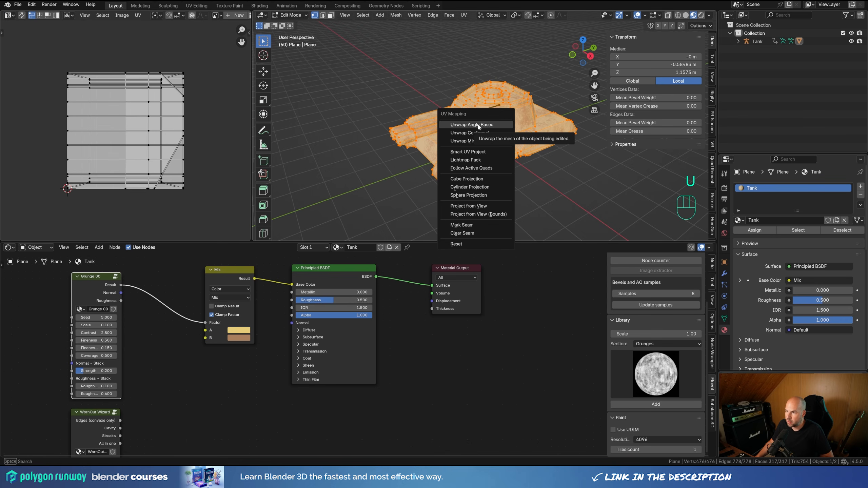
{"action": "left_click", "coordinate": [482, 152]}
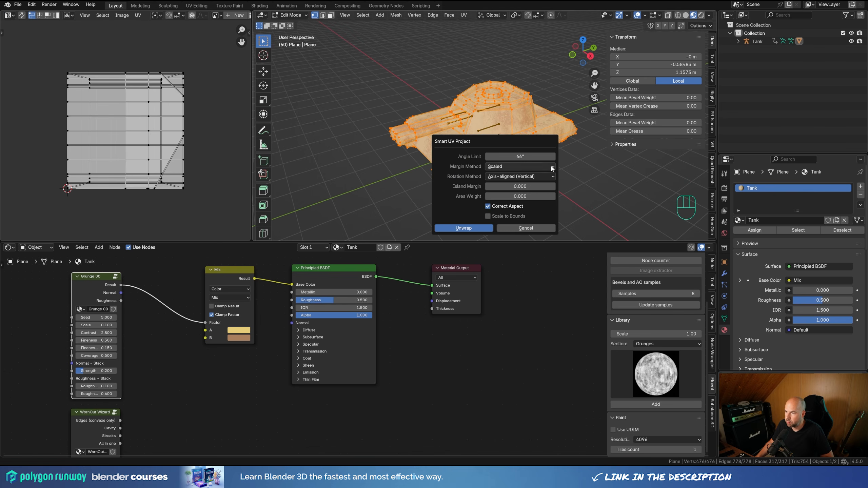
{"action": "left_click", "coordinate": [470, 230]}
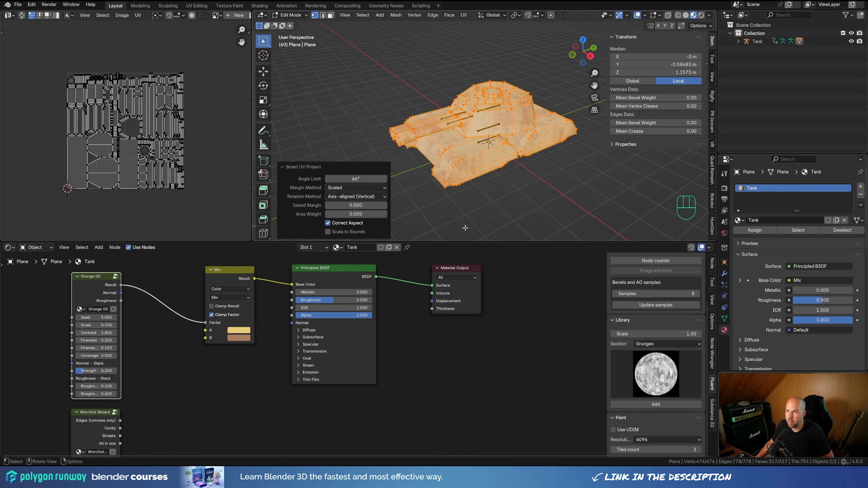
{"action": "scroll", "coordinate": [53, 115], "scroll_direction": "up", "scroll_amount": 2}
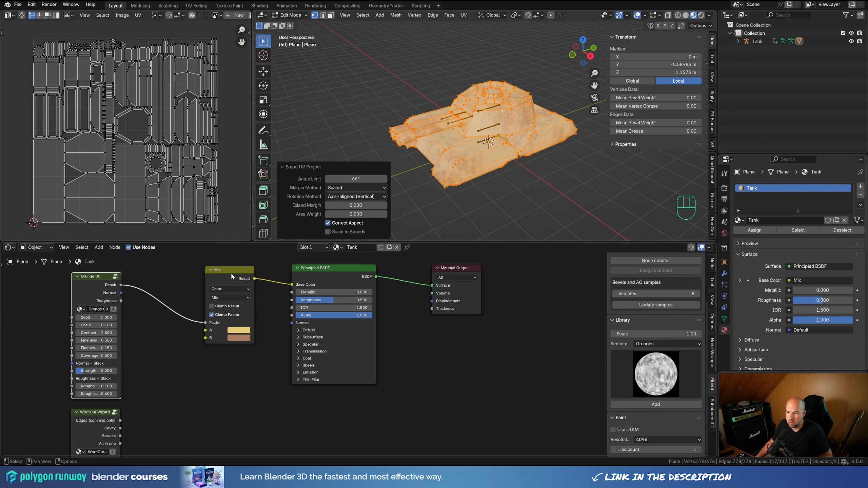
- Spread the nodes apart to make room between the Mix node and the Principled BSDF with its Material Output
{"action": "left_click_drag", "start_coordinate": [230, 272], "coordinate": [187, 276]}
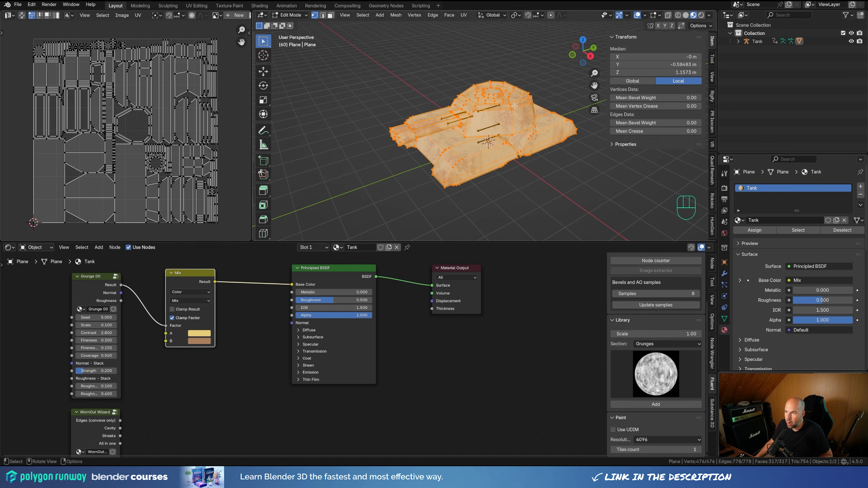
{"action": "left_click_drag", "start_coordinate": [360, 269], "coordinate": [495, 361]}
{"action": "key", "text": "g"}
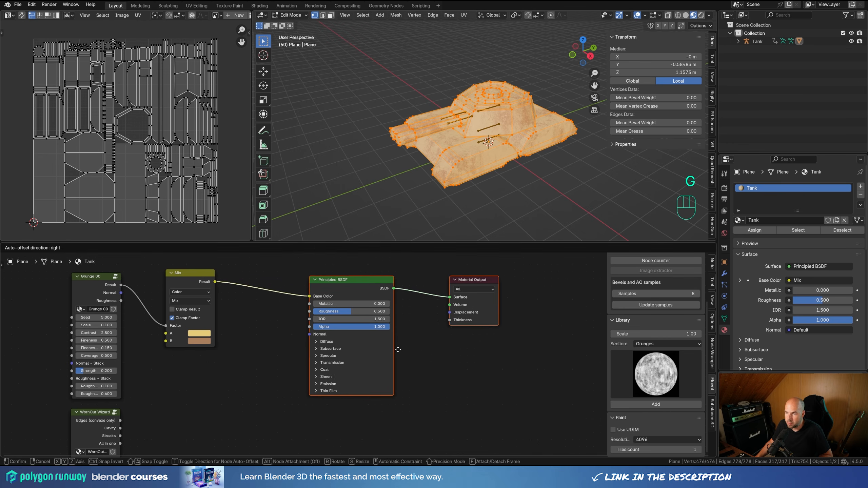
{"action": "left_click", "coordinate": [457, 347]}
{"action": "left_click", "coordinate": [280, 325]}
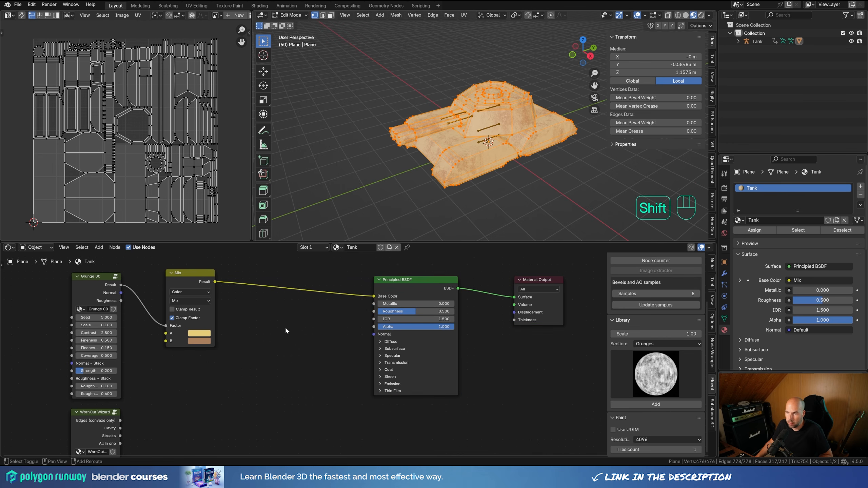
- Add a second Mix Color node in the gap before the Principled BSDF
{"action": "key", "text": "shift+a"}
{"action": "mouse_move", "coordinate": [285, 327]}
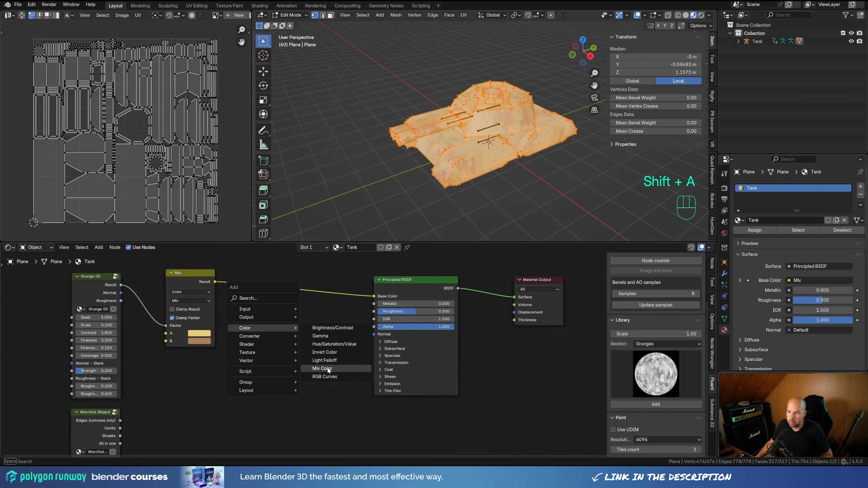
{"action": "left_click", "coordinate": [328, 370]}
{"action": "left_click", "coordinate": [286, 316]}
- Connect the first Mix's Result to the second Mix's A and the WornOut Wizard's Edges (convexe only) output to its Factor
{"action": "left_click_drag", "start_coordinate": [215, 281], "coordinate": [280, 371]}
{"action": "middle_click_drag", "start_coordinate": [129, 418], "coordinate": [119, 390]}
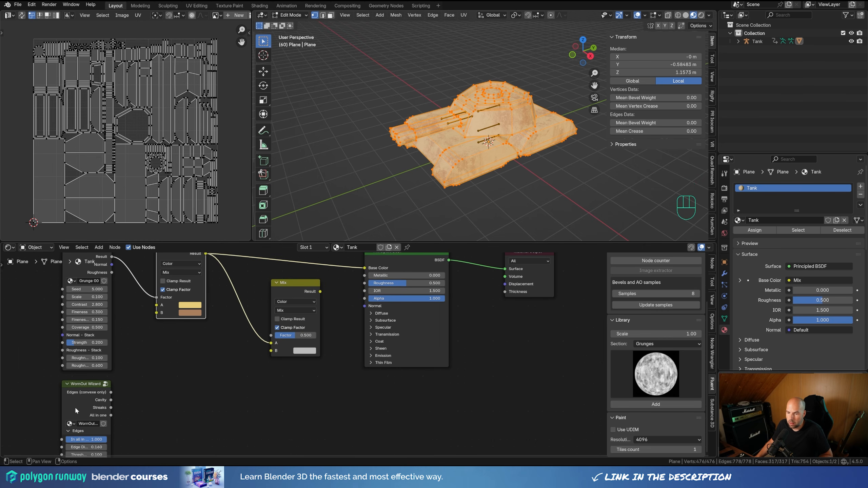
{"action": "left_click", "coordinate": [79, 388]}
{"action": "left_click_drag", "start_coordinate": [112, 393], "coordinate": [271, 336]}
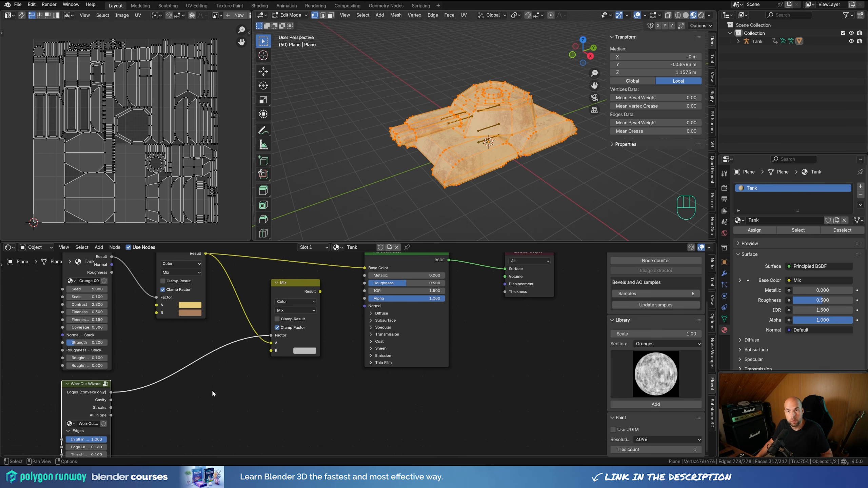
{"action": "scroll", "coordinate": [222, 391], "scroll_direction": "right", "scroll_amount": 2}
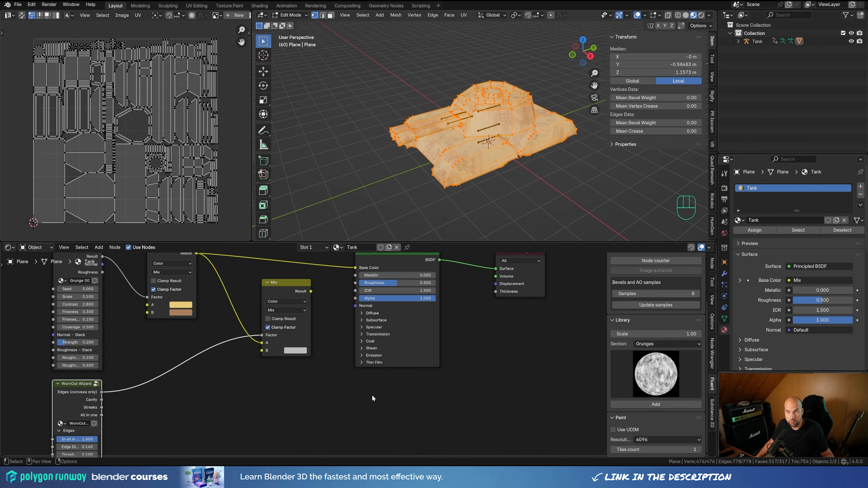
- Connect the second Mix's Result to the Principled BSDF's Base Color and return the tank to Object Mode to check its edges
{"action": "middle_click_drag", "start_coordinate": [328, 310], "coordinate": [277, 337]}
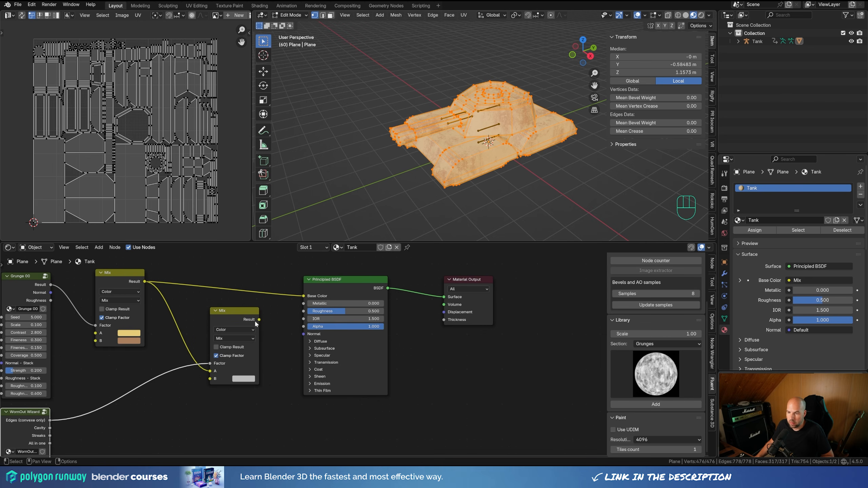
{"action": "left_click_drag", "start_coordinate": [259, 319], "coordinate": [307, 296]}
{"action": "key", "text": "Tab"}
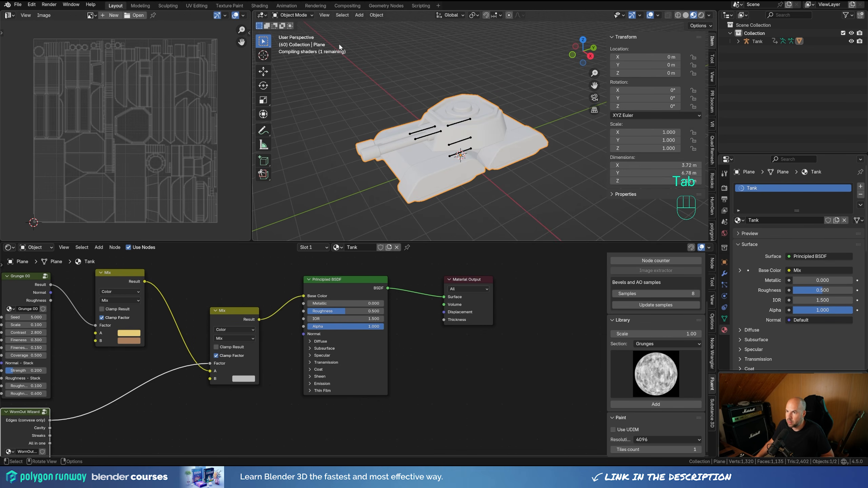
{"action": "scroll", "coordinate": [460, 140], "scroll_direction": "up", "scroll_amount": 2}
{"action": "middle_click_drag", "start_coordinate": [429, 170], "coordinate": [473, 146], "text": "shift"}
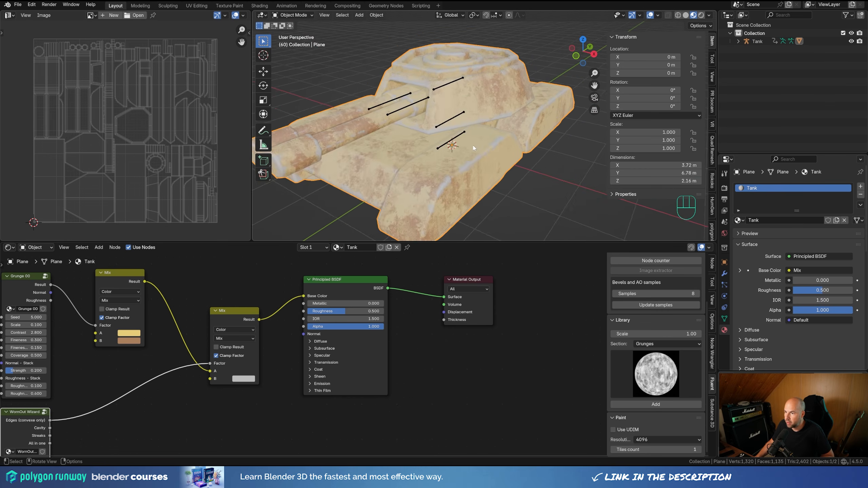
{"action": "scroll", "coordinate": [478, 171], "scroll_direction": "up", "scroll_amount": 1}
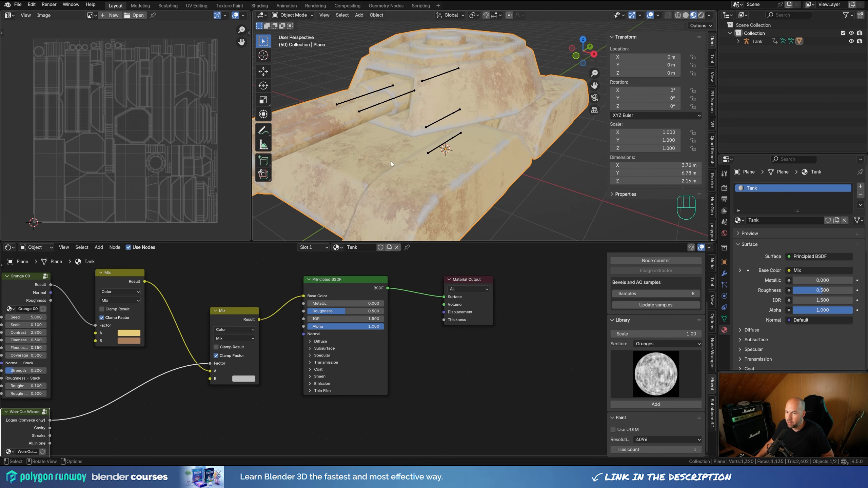
{"action": "middle_click_drag", "start_coordinate": [397, 212], "coordinate": [383, 212]}
- Set the second Mix node's B color to a muted dark brown, about #7F6A5A, for the worn edges
{"action": "left_click", "coordinate": [245, 380]}
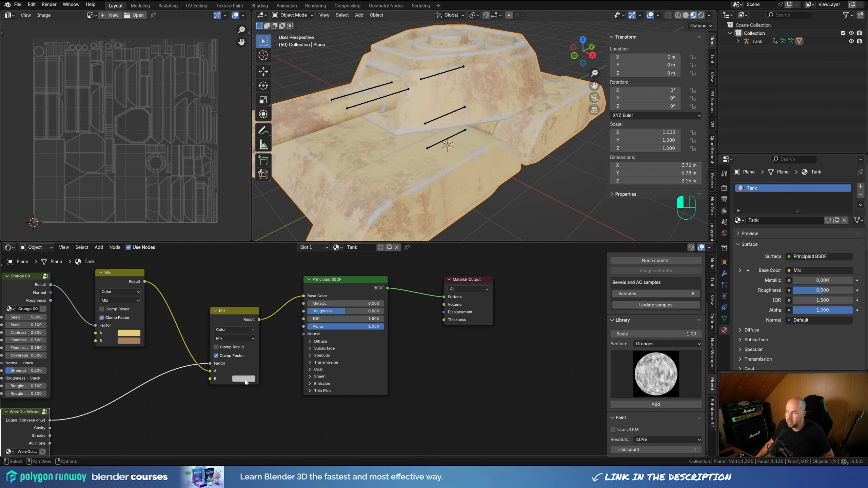
{"action": "left_click_drag", "start_coordinate": [296, 285], "coordinate": [296, 289]}
{"action": "scroll", "coordinate": [494, 143], "scroll_direction": "down", "scroll_amount": 3}
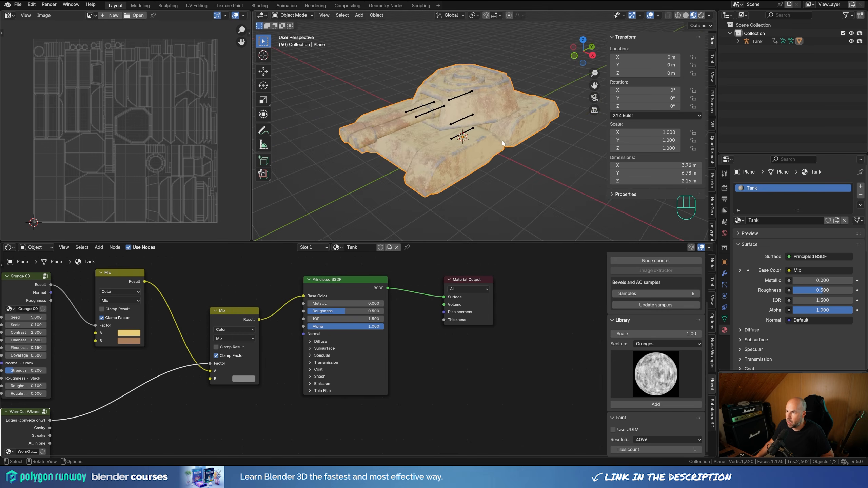
{"action": "mouse_move", "coordinate": [529, 145]}
{"action": "middle_mouse_down"}
{"action": "mouse_move", "coordinate": [502, 143]}
{"action": "mouse_move", "coordinate": [525, 145]}
{"action": "middle_mouse_up"}
{"action": "left_click", "coordinate": [243, 379]}
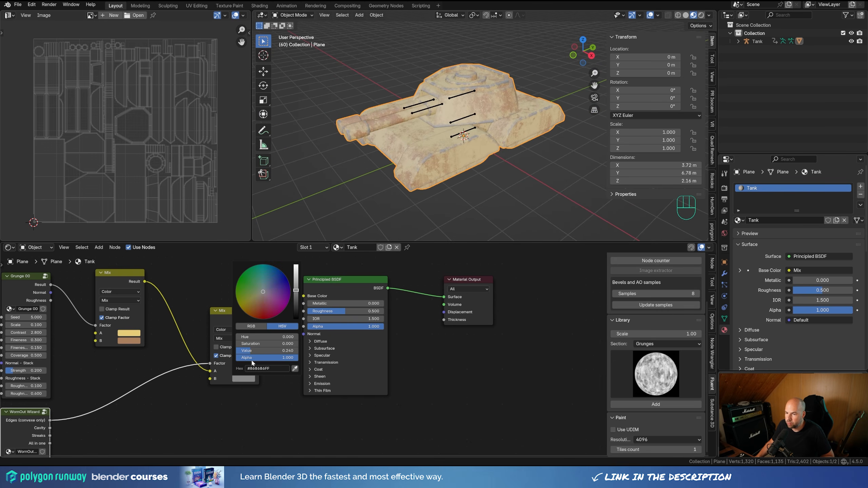
{"action": "left_click_drag", "start_coordinate": [263, 300], "coordinate": [296, 291]}
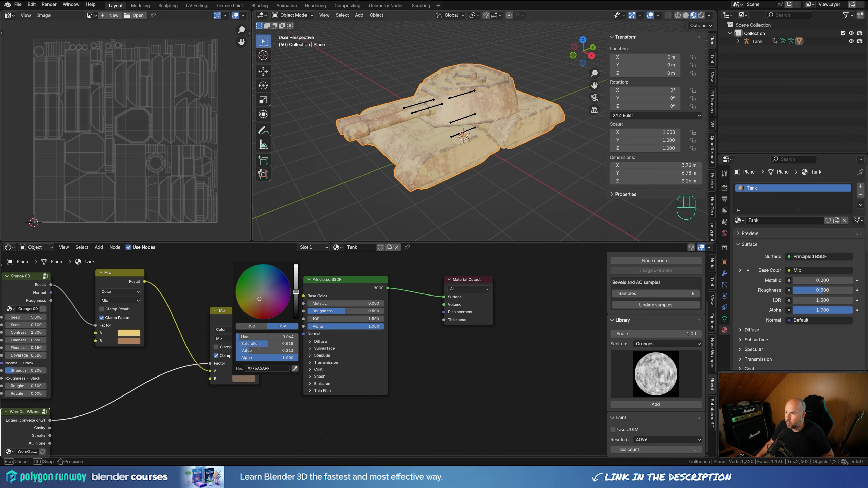
{"action": "left_click_drag", "start_coordinate": [296, 292], "coordinate": [296, 291]}
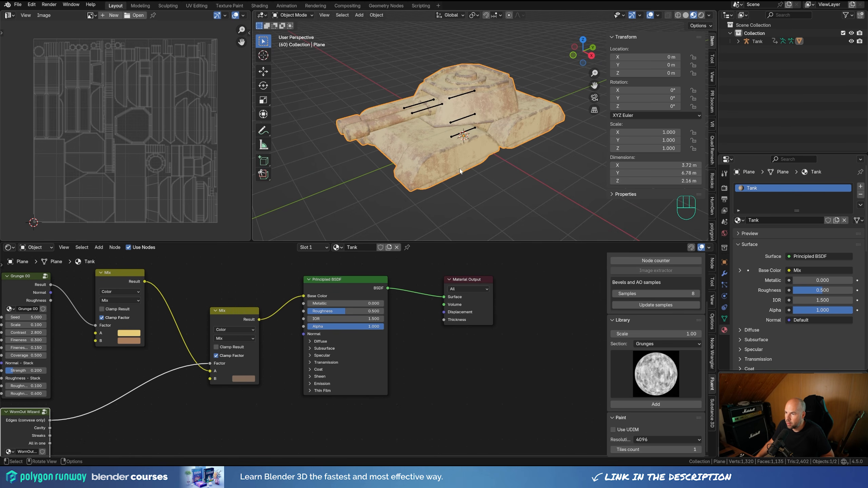
{"action": "middle_click_drag", "start_coordinate": [460, 174], "coordinate": [479, 172]}
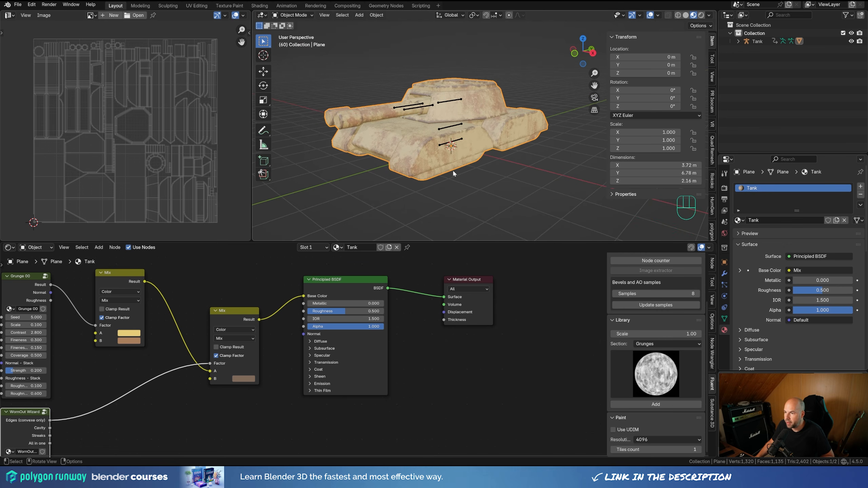
- Add a second material slot with a new material, giving it a black Base Color and a Roughness of 1.000
{"action": "left_click", "coordinate": [860, 186]}
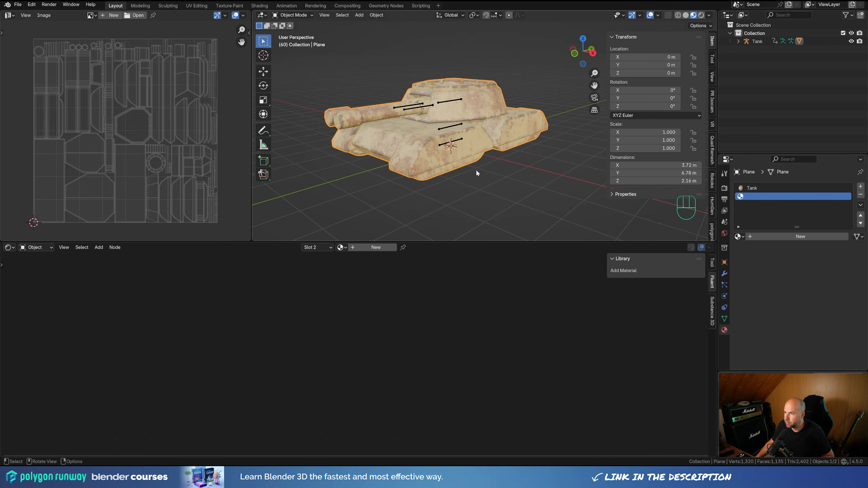
{"action": "left_click", "coordinate": [764, 238]}
{"action": "left_click", "coordinate": [354, 341]}
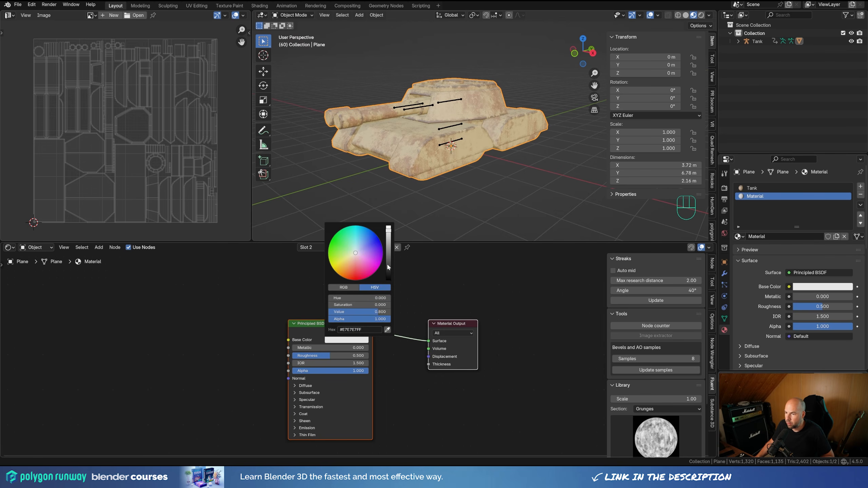
{"action": "left_click_drag", "start_coordinate": [387, 266], "coordinate": [388, 283]}
{"action": "left_click_drag", "start_coordinate": [319, 355], "coordinate": [371, 356]}
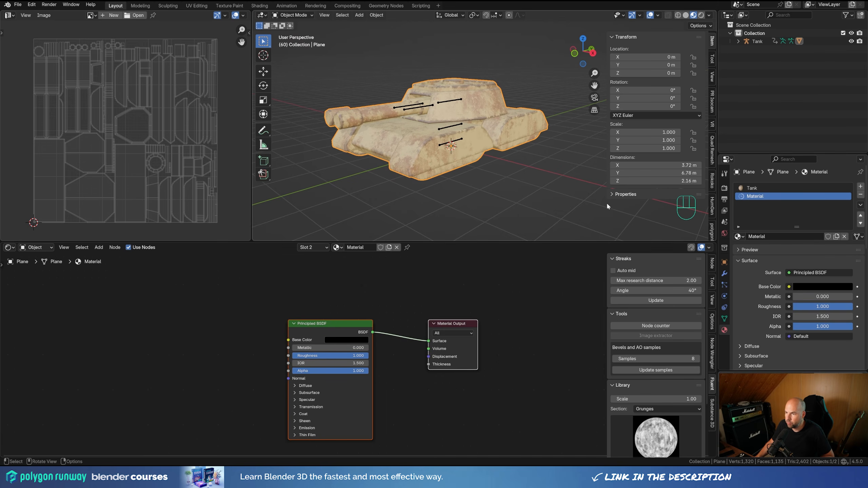
- Select the four linked track parts under the tank in Edit Mode, assign them the black material, and return to Object Mode
{"action": "key", "text": "Tab"}
{"action": "middle_click_drag", "start_coordinate": [528, 203], "coordinate": [575, 160]}
{"action": "left_click", "coordinate": [575, 160]}
{"action": "key", "text": "l"}
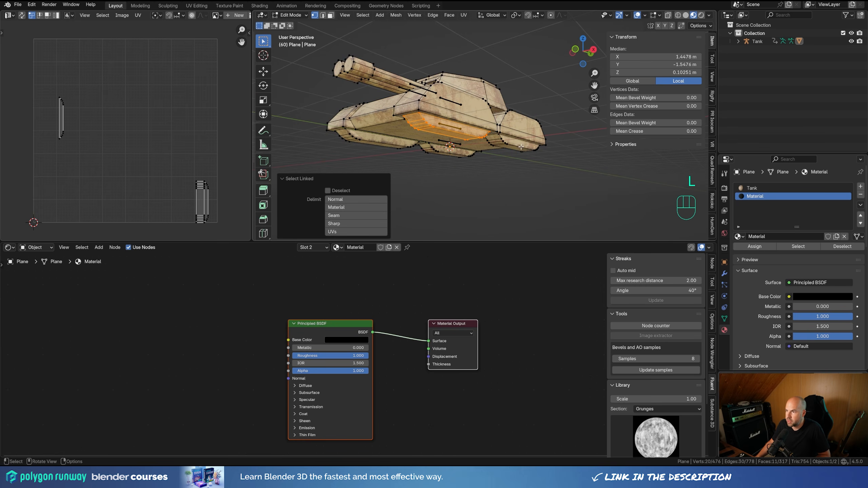
{"action": "key", "text": "l"}
{"action": "key", "text": "l"}
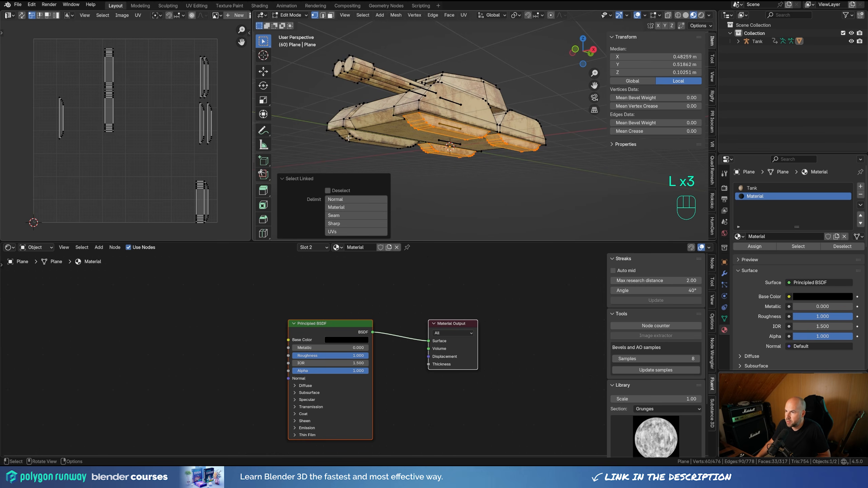
{"action": "key", "text": "l"}
{"action": "middle_click_drag", "start_coordinate": [348, 138], "coordinate": [515, 176]}
{"action": "left_click", "coordinate": [755, 249]}
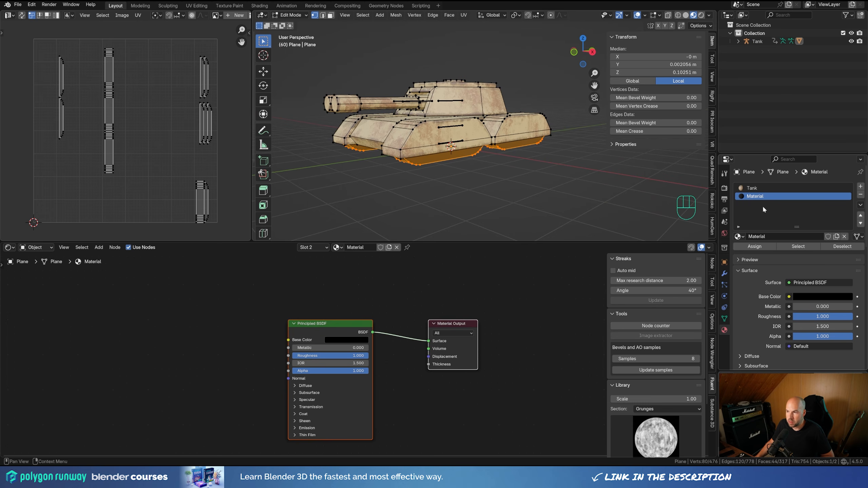
{"action": "key", "text": "Tab"}
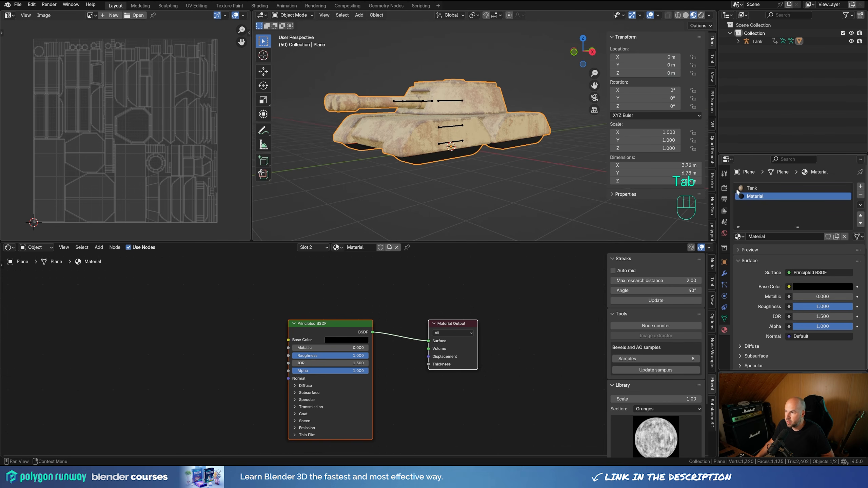
- Add an Image Texture node to the Tank material in the empty space below the second Mix node
{"action": "left_click", "coordinate": [755, 188]}
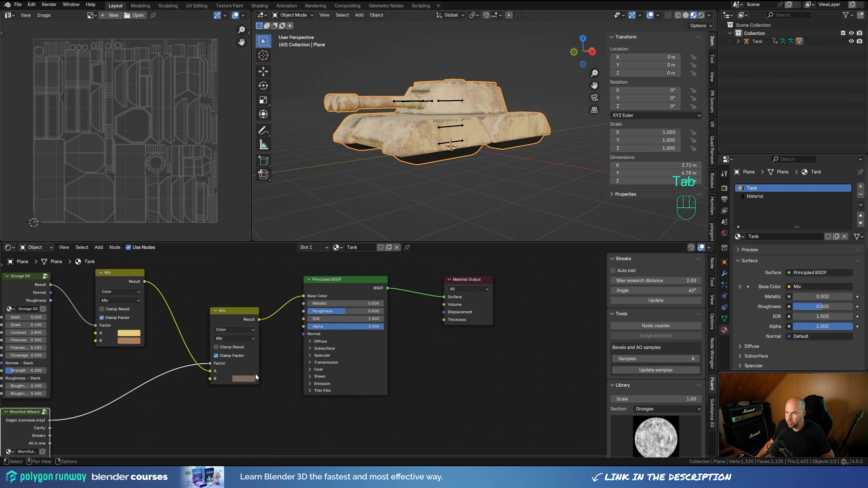
{"action": "scroll", "coordinate": [274, 376], "scroll_direction": "down", "scroll_amount": 3}
{"action": "scroll", "coordinate": [341, 342], "scroll_direction": "up", "scroll_amount": 3}
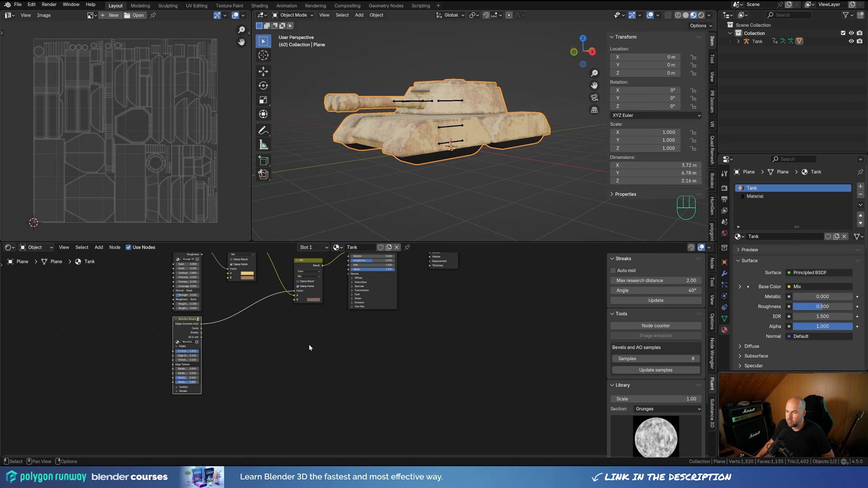
{"action": "key", "text": "shift+a"}
{"action": "mouse_move", "coordinate": [309, 350]}
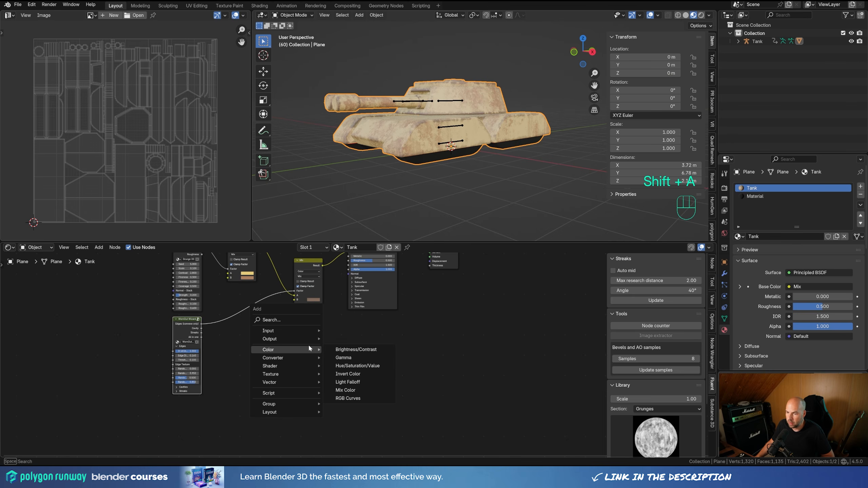
{"action": "mouse_move", "coordinate": [308, 373]}
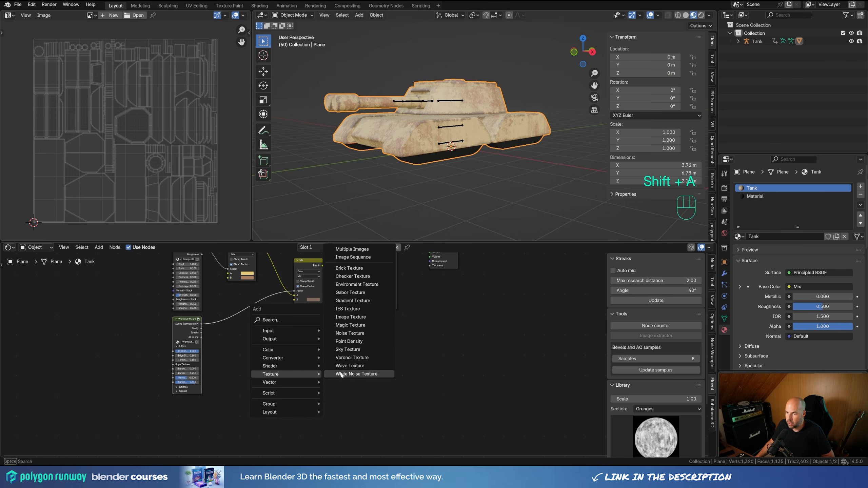
{"action": "left_click", "coordinate": [355, 317]}
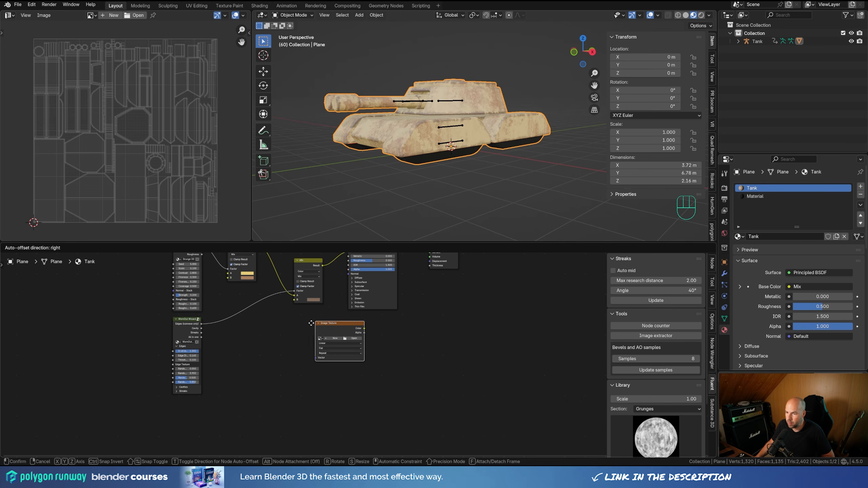
{"action": "left_click", "coordinate": [273, 334]}
- Create a blank 2048 × 2048 px image in the Image Texture node
{"action": "left_click", "coordinate": [290, 351]}
{"action": "key", "text": "Tab"}
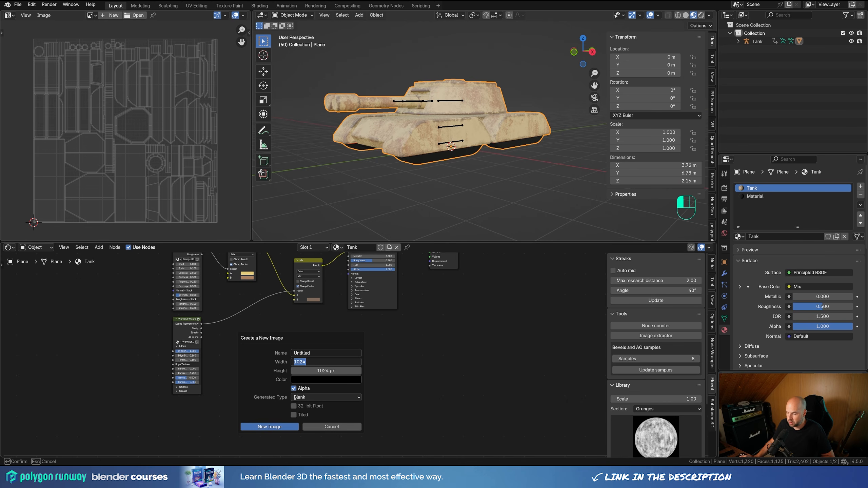
{"action": "type", "text": "20"}
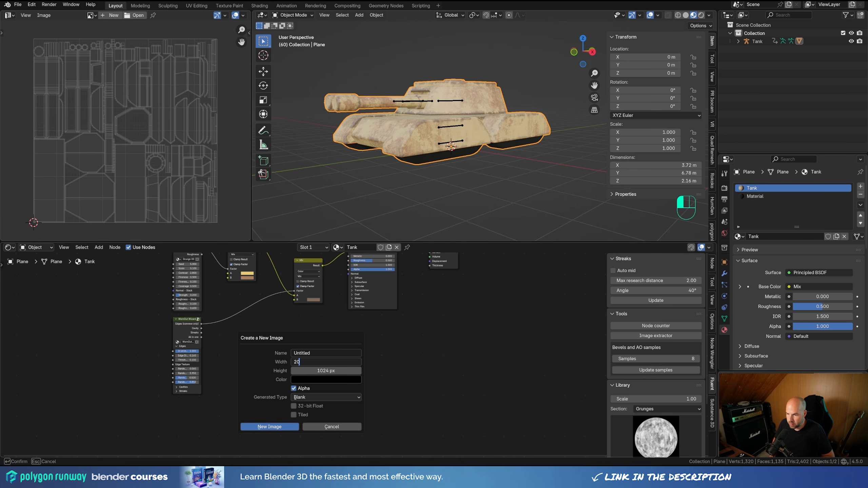
{"action": "type", "text": "48"}
{"action": "key", "text": "Tab"}
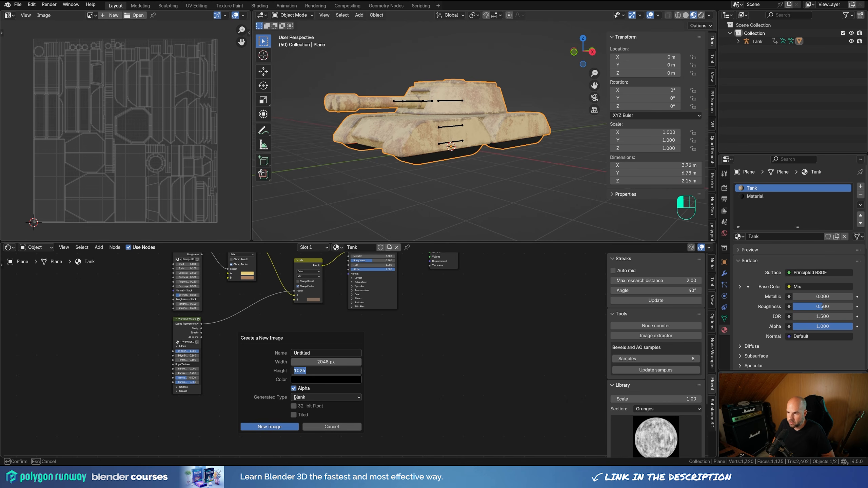
{"action": "type", "text": "2048"}
{"action": "key", "text": "Return"}
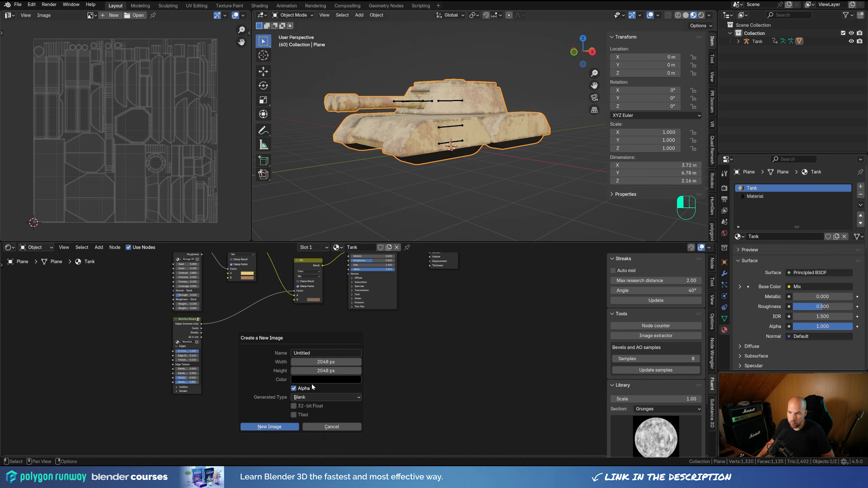
{"action": "left_click", "coordinate": [269, 427]}
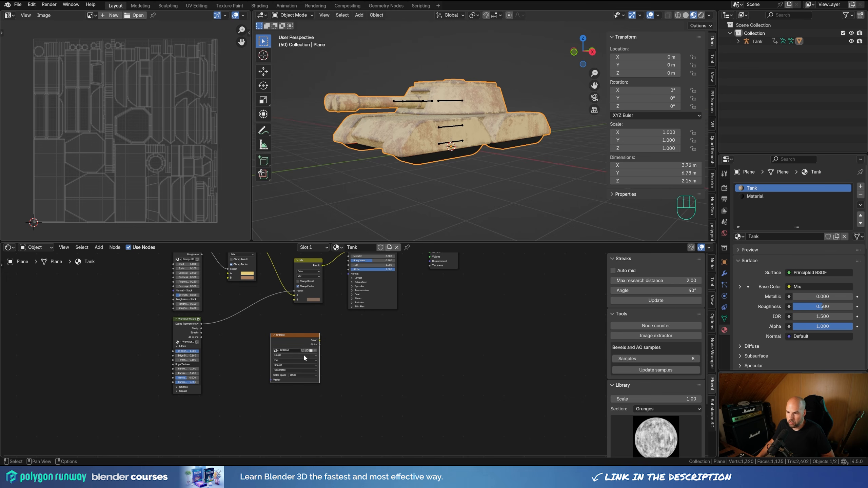
{"action": "scroll", "coordinate": [306, 352], "scroll_direction": "up", "scroll_amount": 2}
{"action": "left_click", "coordinate": [264, 331]}
{"action": "left_click_drag", "start_coordinate": [275, 331], "coordinate": [279, 335]}
{"action": "key", "text": "Home"}
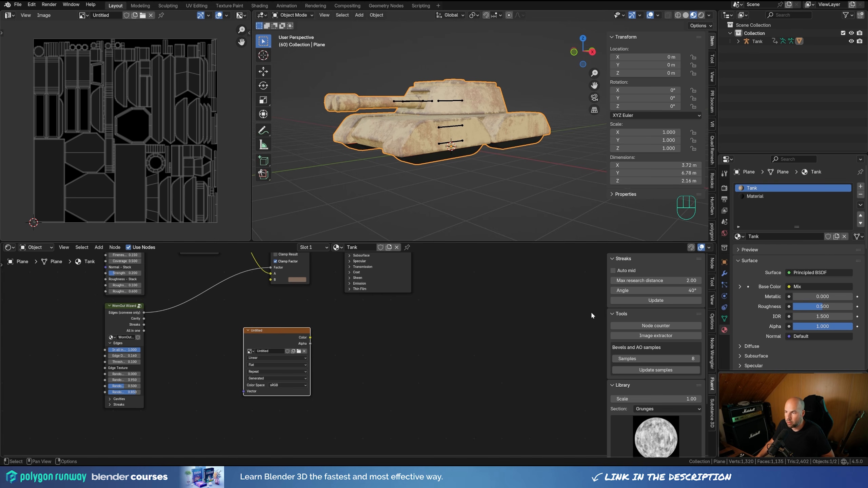
- Switch the render engine to Cycles on GPU Compute and enable viewport denoising
{"action": "left_click", "coordinate": [729, 189]}
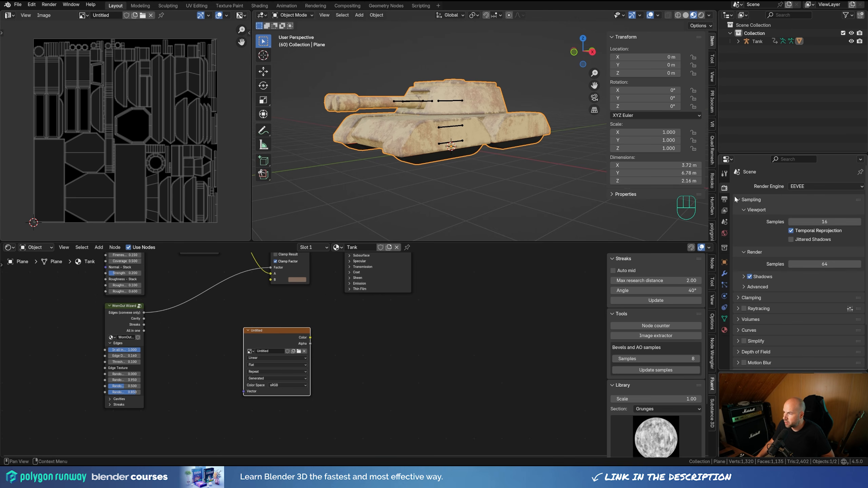
{"action": "left_click", "coordinate": [801, 187]}
{"action": "left_click", "coordinate": [799, 213]}
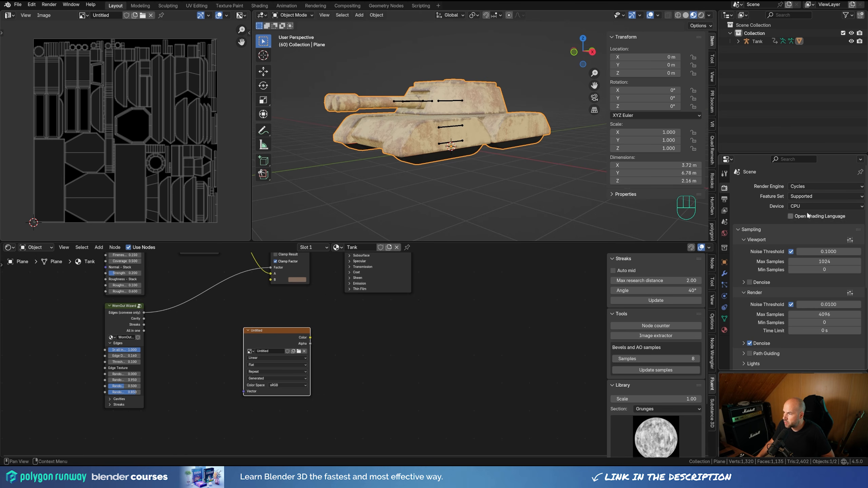
{"action": "left_click", "coordinate": [804, 206]}
{"action": "left_click", "coordinate": [806, 225]}
{"action": "left_click", "coordinate": [749, 283]}
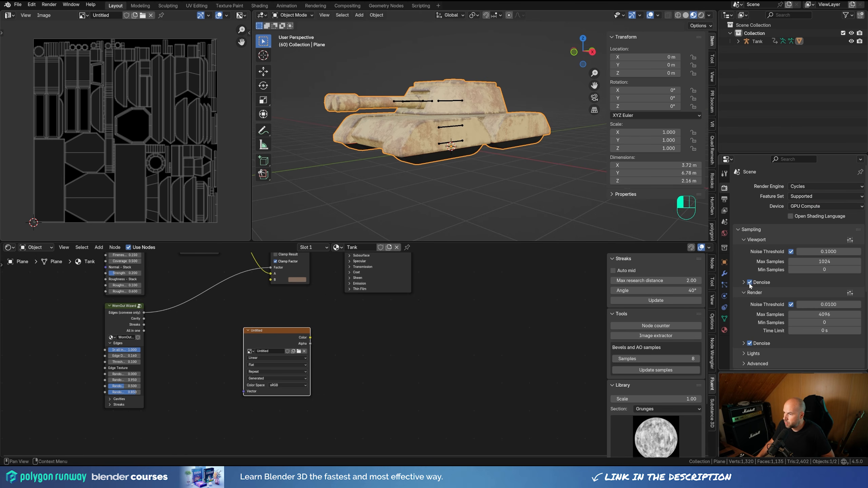
{"action": "left_click", "coordinate": [743, 343]}
{"action": "scroll", "coordinate": [776, 343], "scroll_direction": "down", "scroll_amount": 4}
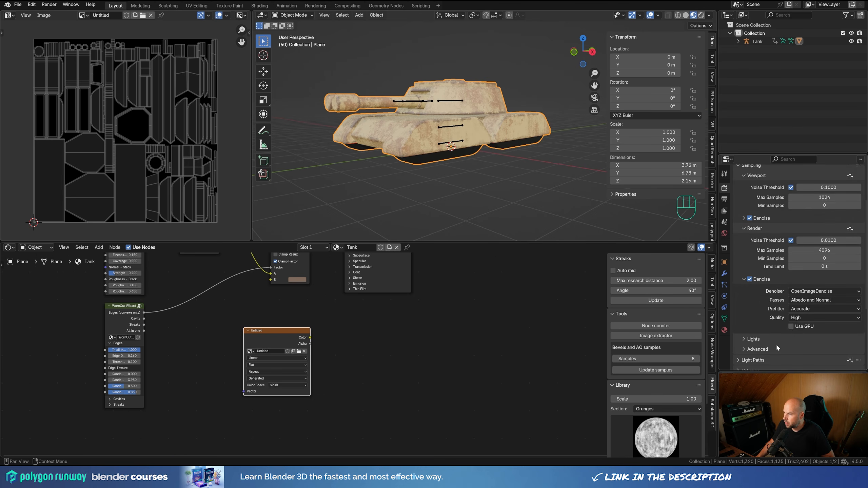
{"action": "key", "text": "ctrl+z"}
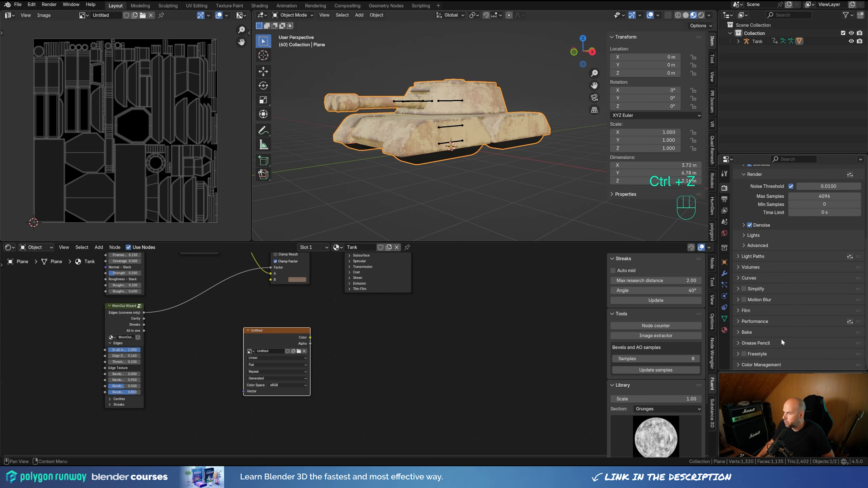
- Set the bake type to Diffuse with only the Color contribution, leaving out Direct and Indirect lighting
{"action": "left_click", "coordinate": [772, 332]}
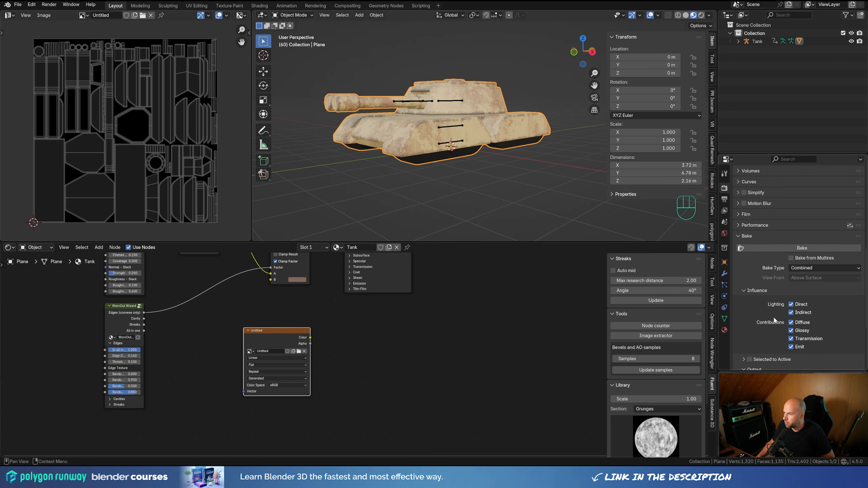
{"action": "scroll", "coordinate": [757, 315], "scroll_direction": "down", "scroll_amount": 4}
{"action": "scroll", "coordinate": [756, 314], "scroll_direction": "down", "scroll_amount": 1}
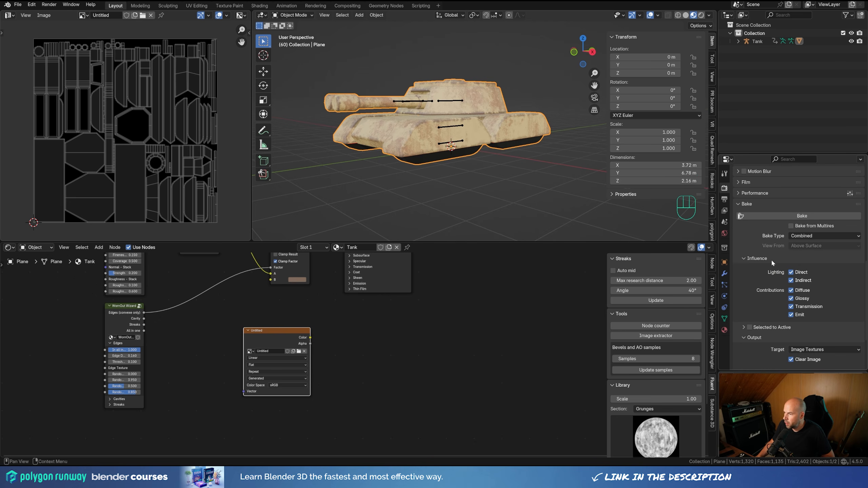
{"action": "left_click", "coordinate": [808, 238]}
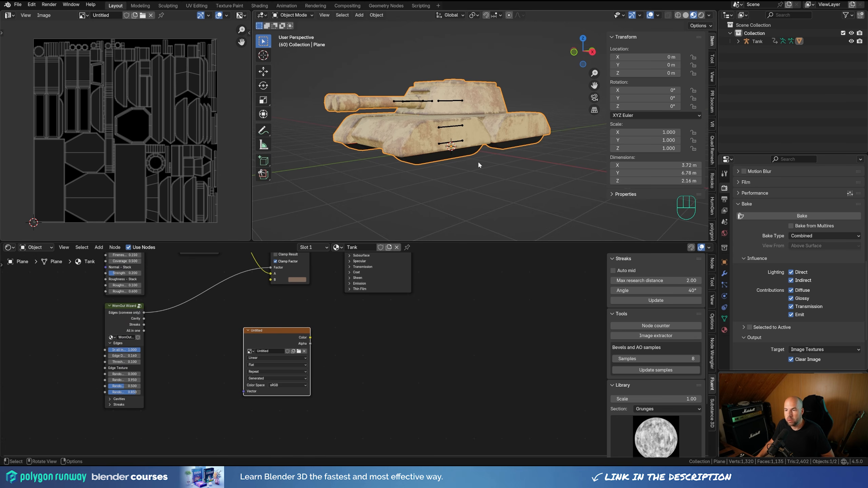
{"action": "left_click", "coordinate": [812, 237]}
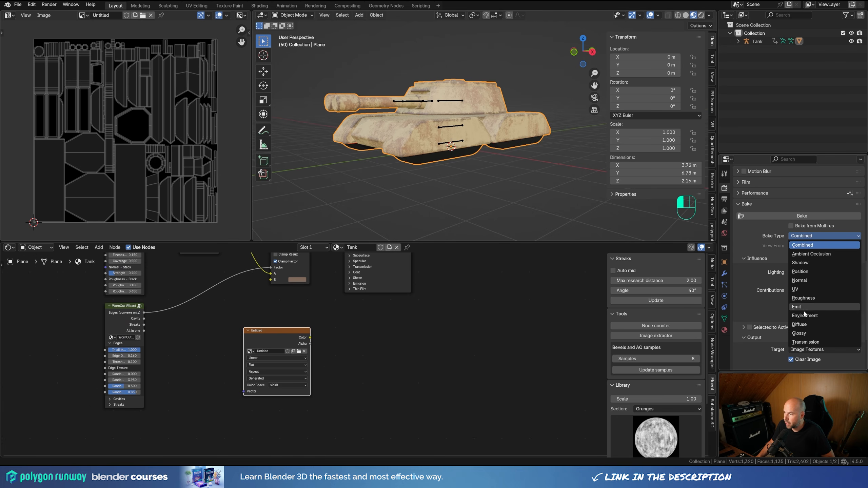
{"action": "left_click", "coordinate": [811, 325]}
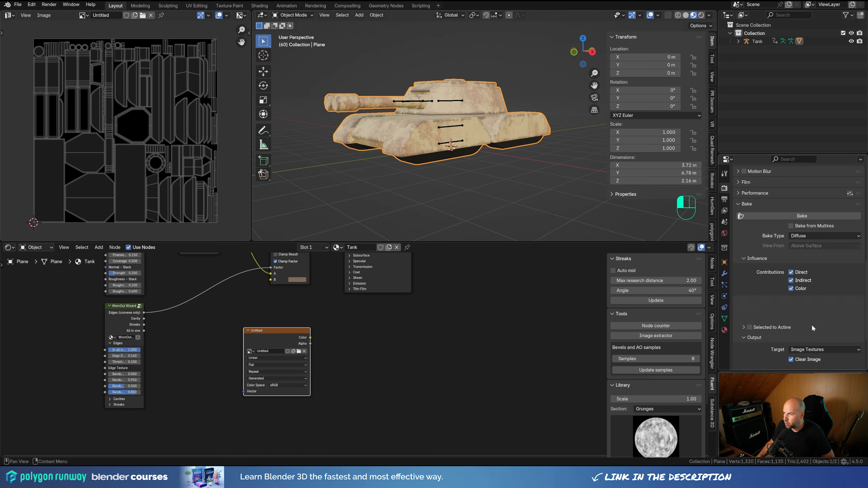
{"action": "left_click", "coordinate": [792, 272]}
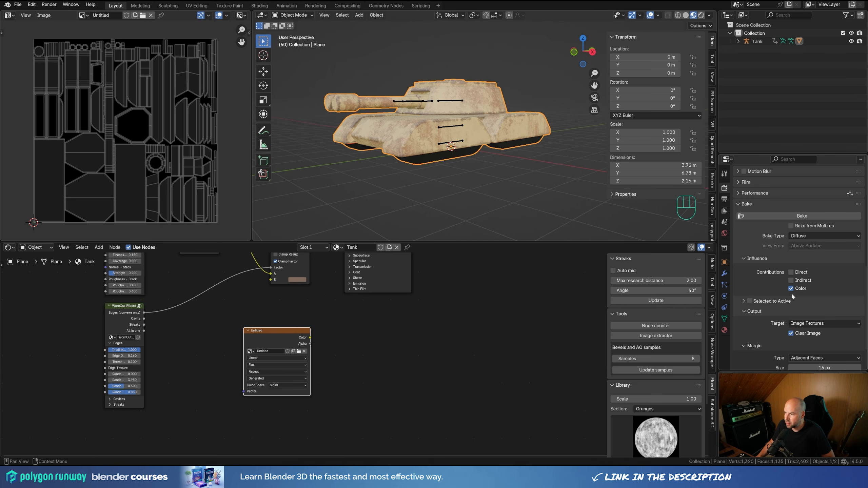
{"action": "scroll", "coordinate": [782, 284], "scroll_direction": "down", "scroll_amount": 3}
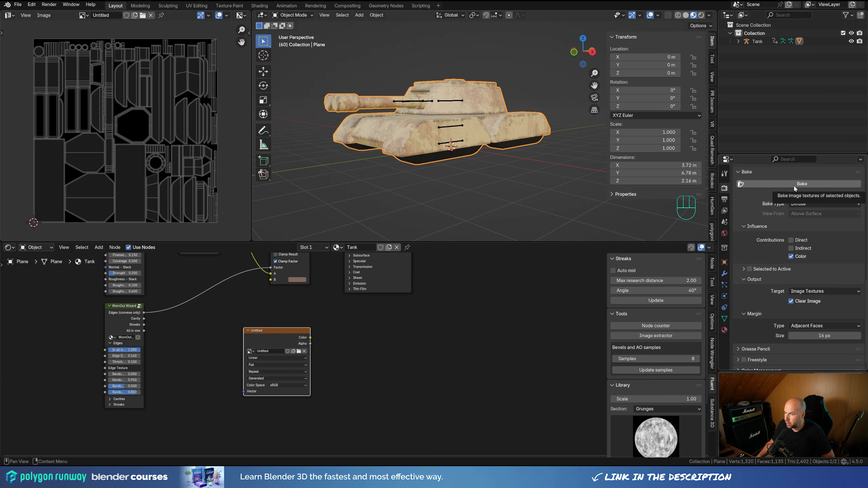
- Make the Image Texture node active in the Tank material and bake the diffuse colour into its image
{"action": "left_click", "coordinate": [323, 349]}
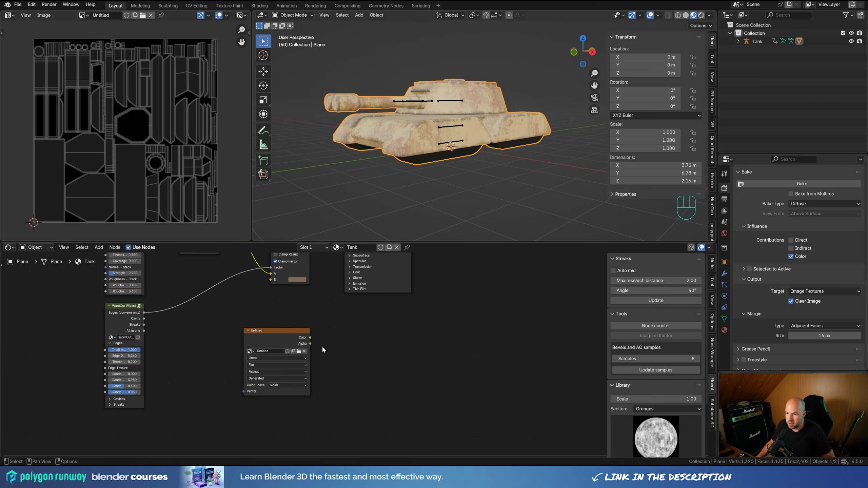
{"action": "left_click", "coordinate": [398, 278]}
{"action": "left_click", "coordinate": [278, 340]}
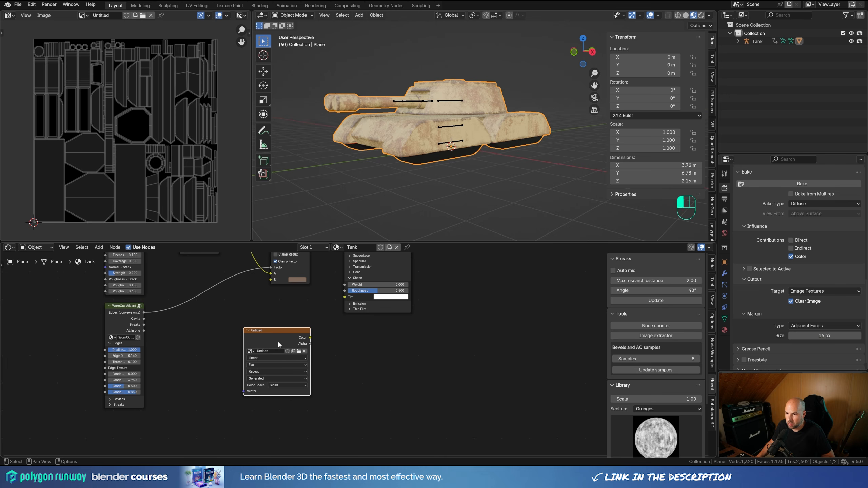
{"action": "left_click", "coordinate": [223, 316]}
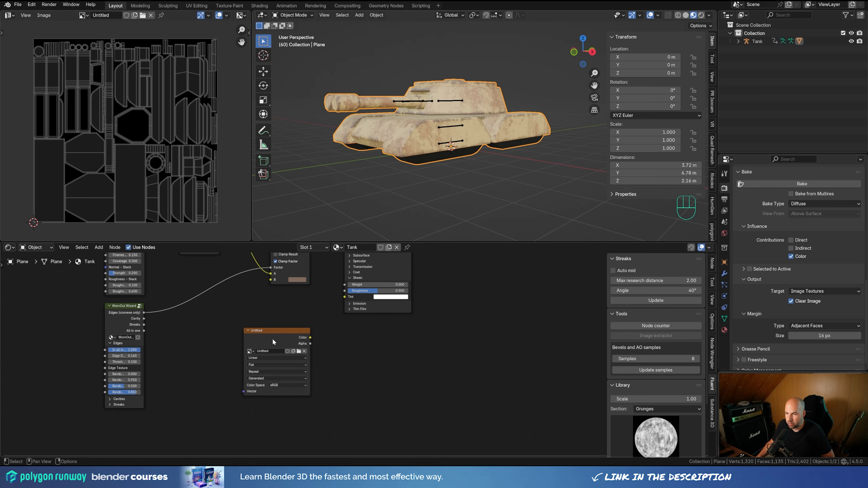
{"action": "left_click", "coordinate": [273, 339]}
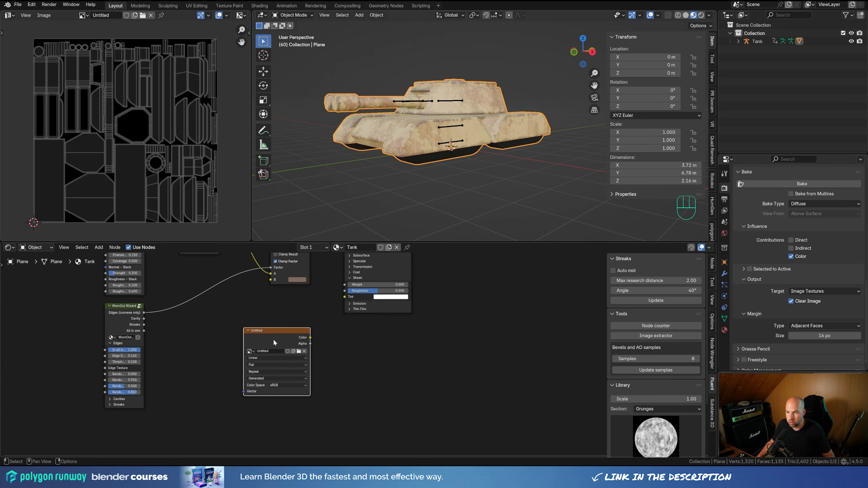
{"action": "left_click", "coordinate": [800, 185]}
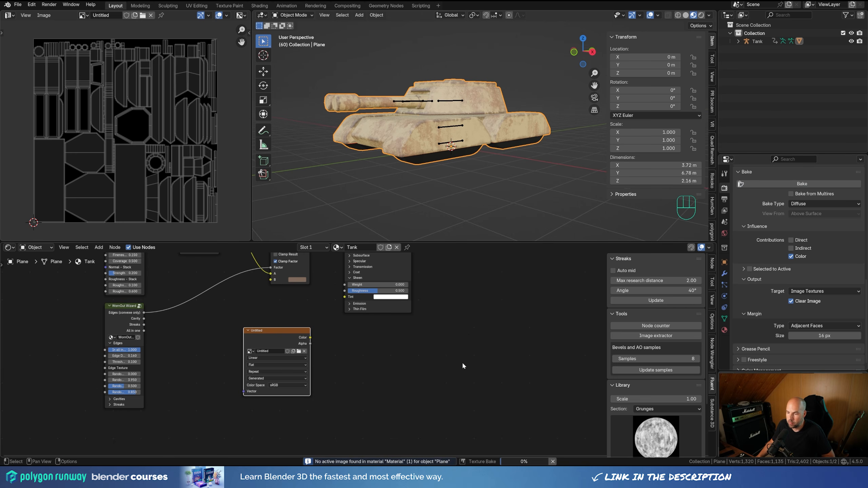
- Examine the baked colour texture up close and as a whole, including the track areas, and compare it with the tank model
{"action": "scroll", "coordinate": [103, 57], "scroll_direction": "up", "scroll_amount": 8}
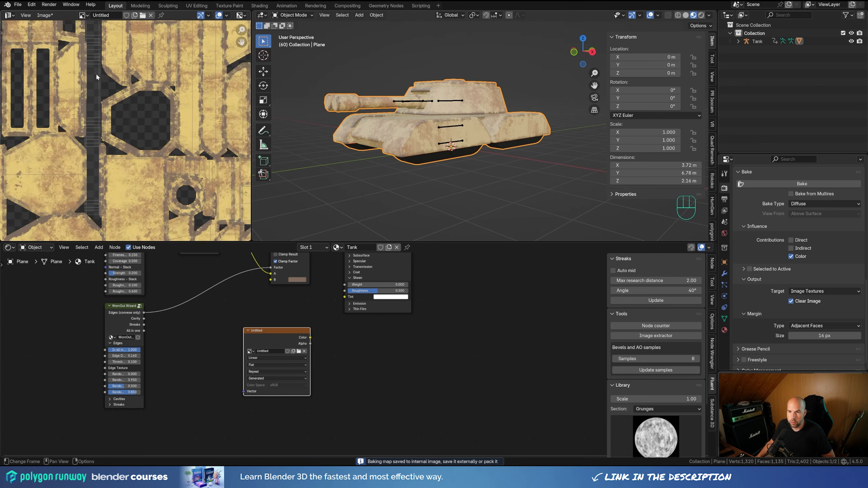
{"action": "scroll", "coordinate": [120, 138], "scroll_direction": "down", "scroll_amount": 10}
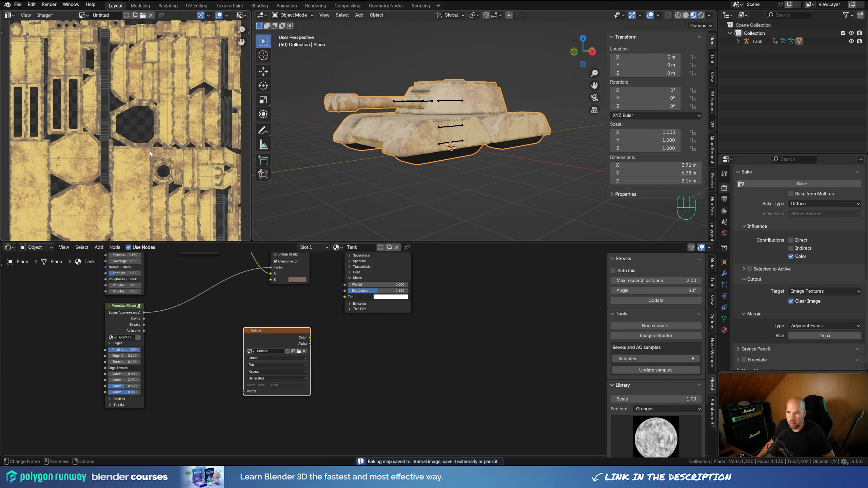
{"action": "middle_click_drag", "start_coordinate": [120, 138], "coordinate": [40, 169]}
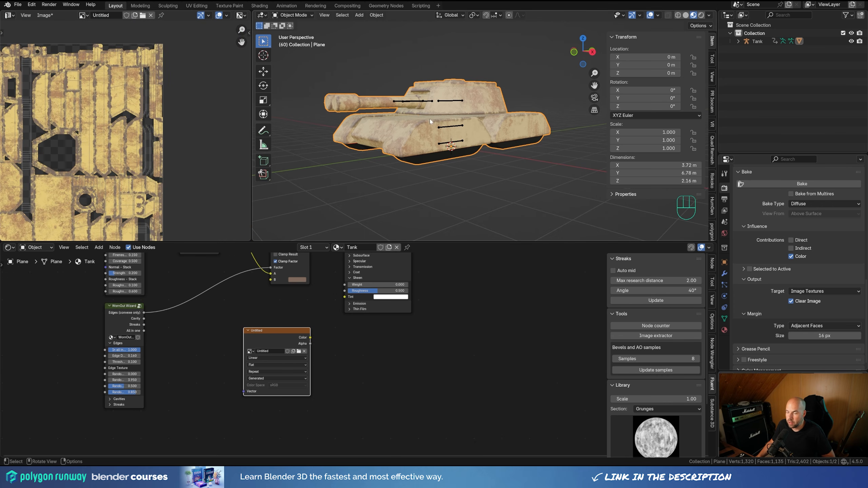
{"action": "middle_click_drag", "start_coordinate": [430, 121], "coordinate": [403, 123]}
{"action": "middle_click_drag", "start_coordinate": [69, 137], "coordinate": [192, 112]}
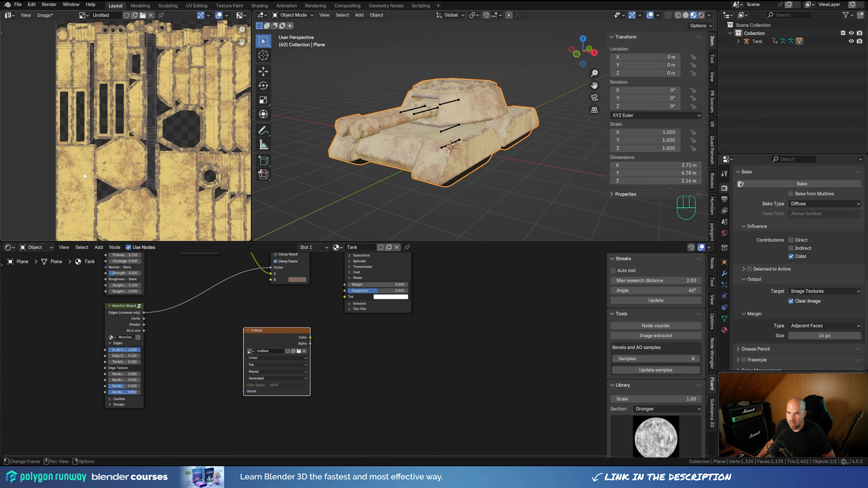
{"action": "scroll", "coordinate": [137, 168], "scroll_direction": "up", "scroll_amount": 4}
{"action": "scroll", "coordinate": [143, 162], "scroll_direction": "down", "scroll_amount": 4}
{"action": "middle_click_drag", "start_coordinate": [181, 148], "coordinate": [129, 147]}
{"action": "key", "text": "Home"}
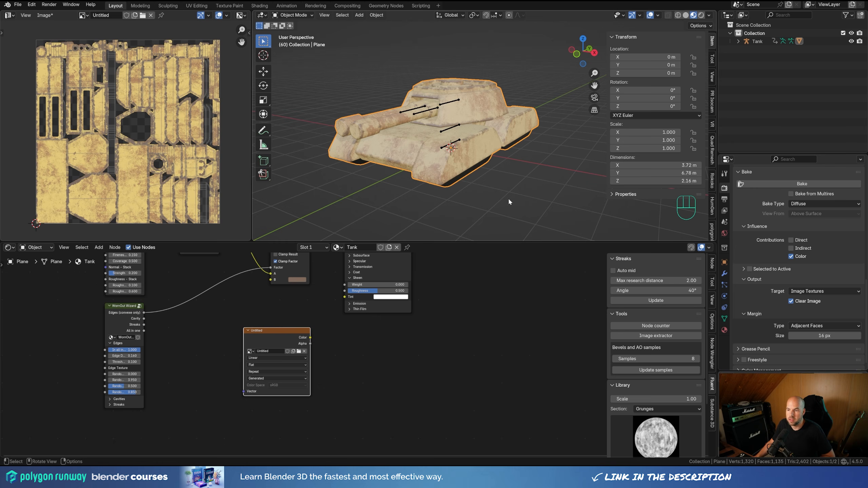
{"action": "left_click_drag", "start_coordinate": [298, 346], "coordinate": [284, 338]}
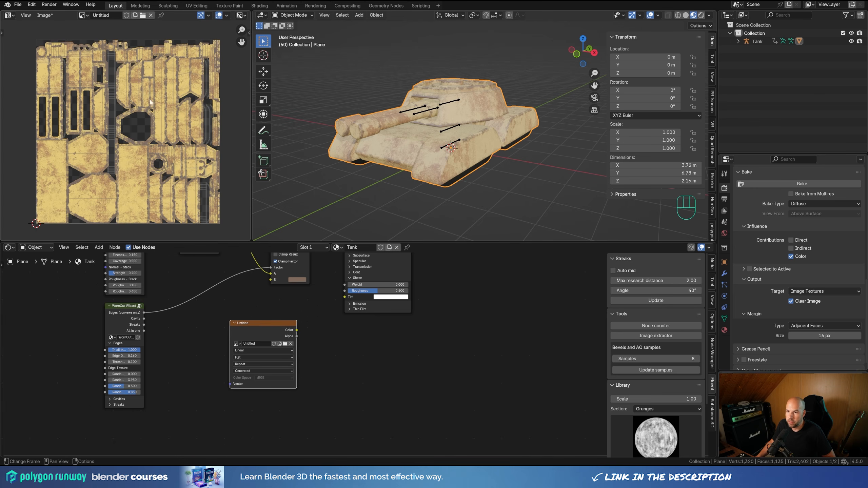
{"action": "middle_click_drag", "start_coordinate": [245, 301], "coordinate": [208, 321]}
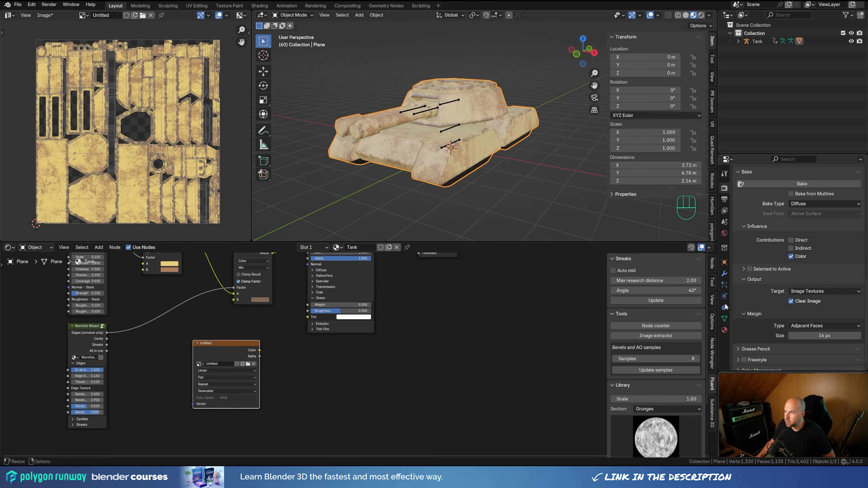
{"action": "left_click", "coordinate": [822, 203]}
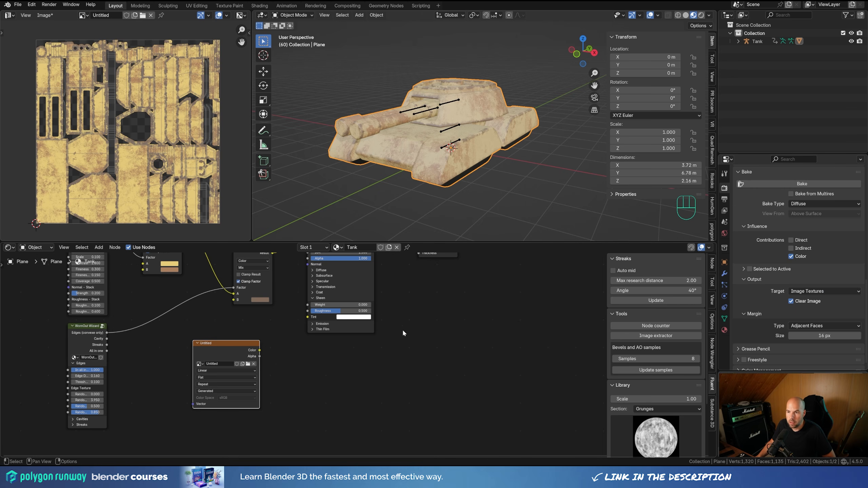
{"action": "scroll", "coordinate": [109, 74], "scroll_direction": "up", "scroll_amount": 5}
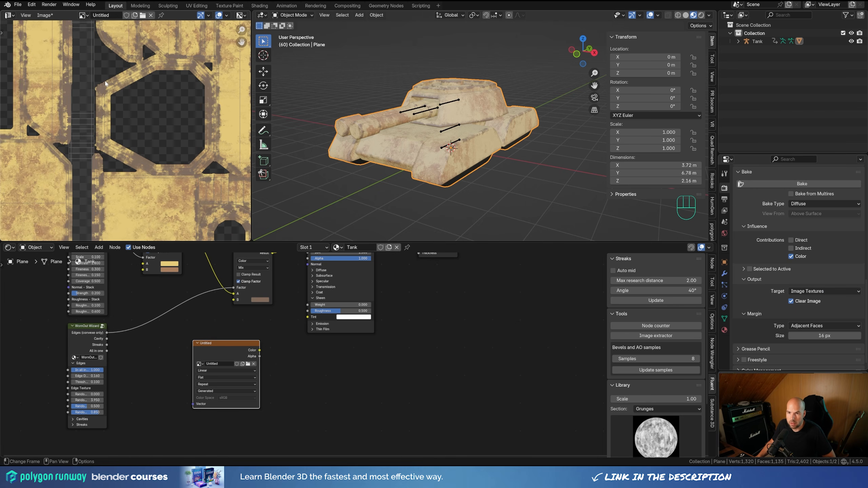
{"action": "key", "text": "Home"}
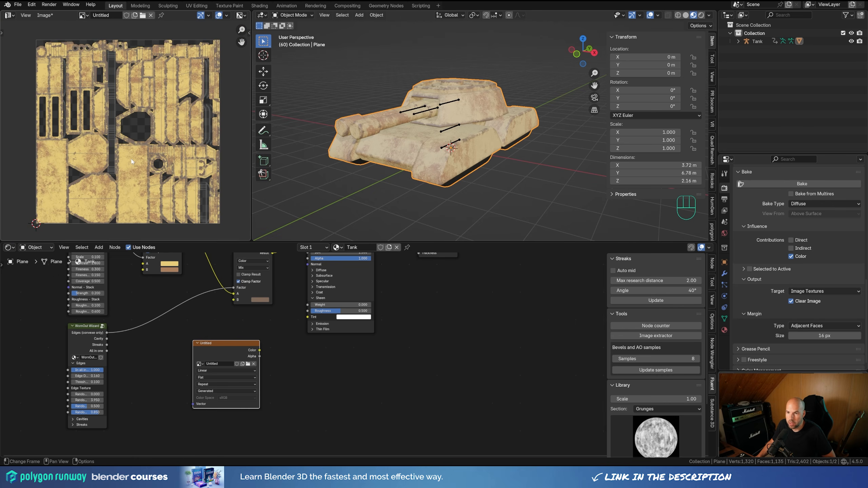
- Copy the Image Texture node from the Tank material into the black track material and place it unconnected beside the Principled BSDF
{"action": "left_click", "coordinate": [723, 330]}
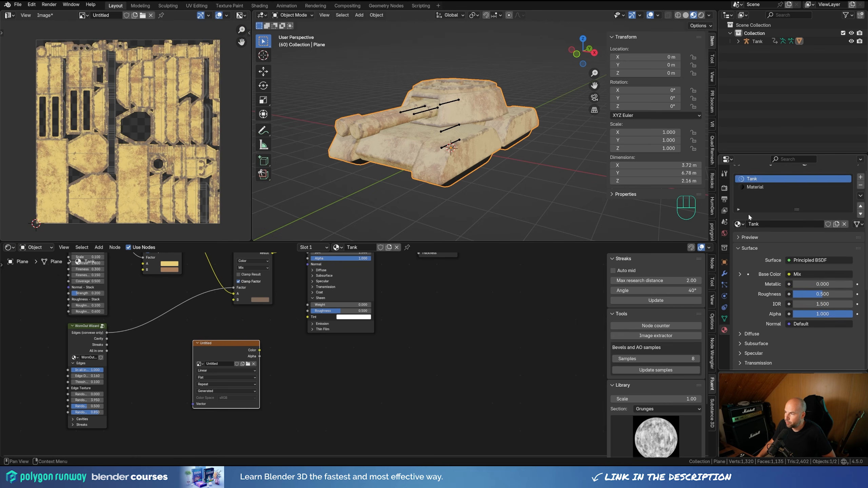
{"action": "scroll", "coordinate": [748, 213], "scroll_direction": "up", "scroll_amount": 5}
{"action": "scroll", "coordinate": [749, 214], "scroll_direction": "up", "scroll_amount": 1}
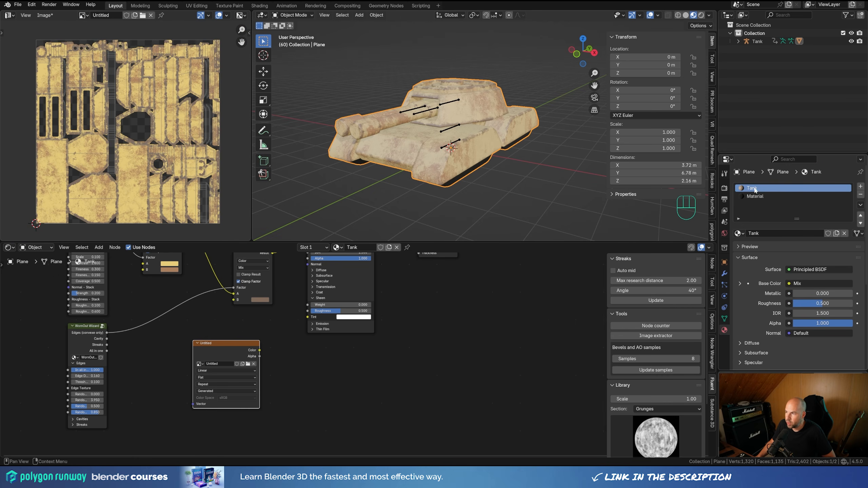
{"action": "left_click", "coordinate": [302, 375]}
{"action": "left_click", "coordinate": [217, 349]}
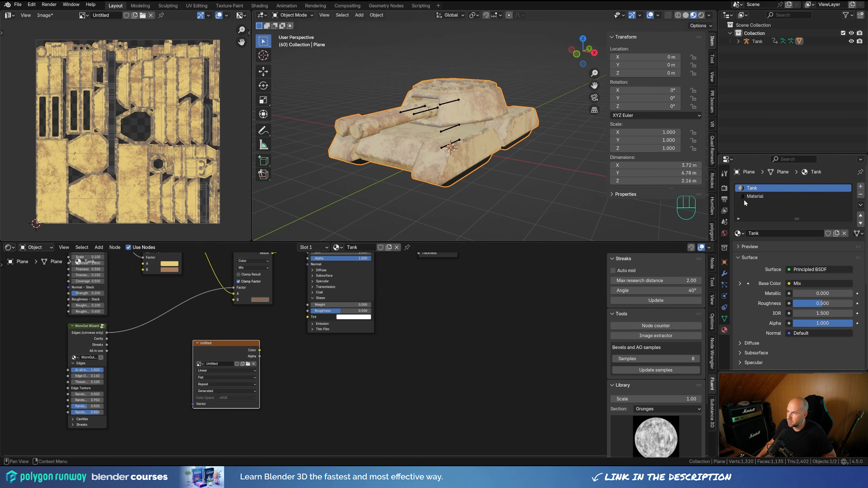
{"action": "left_click", "coordinate": [751, 196]}
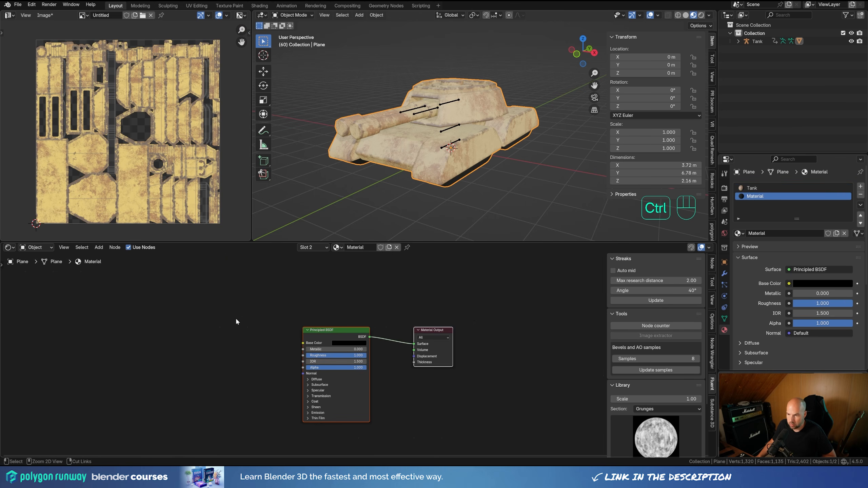
{"action": "key", "text": "ctrl+v"}
{"action": "left_click_drag", "start_coordinate": [226, 287], "coordinate": [227, 319]}
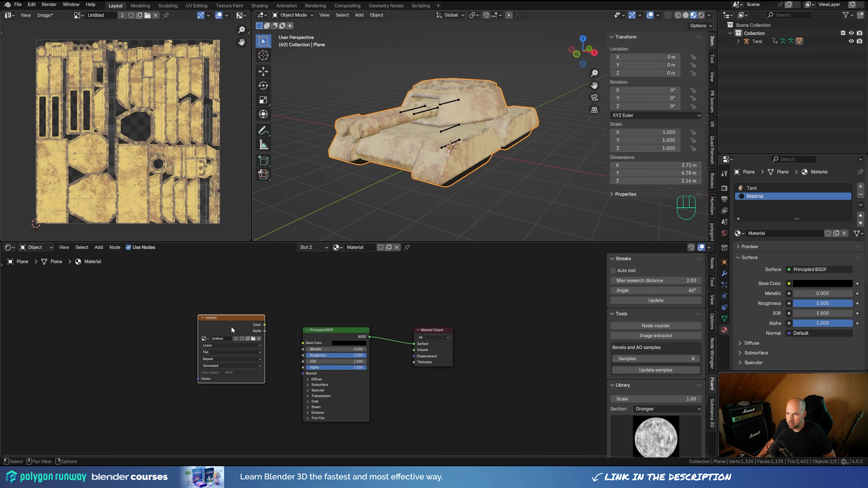
- Bake the diffuse colour of both materials into the shared image again and check the track areas of the texture
{"action": "left_click", "coordinate": [724, 188]}
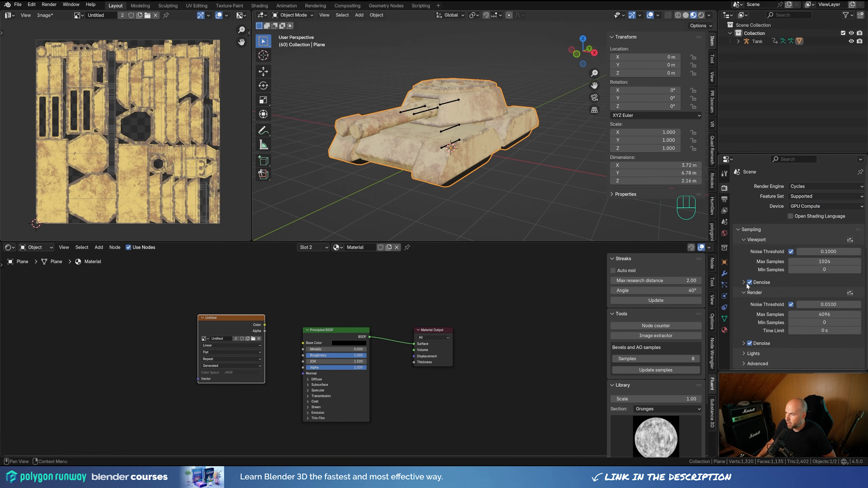
{"action": "scroll", "coordinate": [747, 284], "scroll_direction": "down", "scroll_amount": 15}
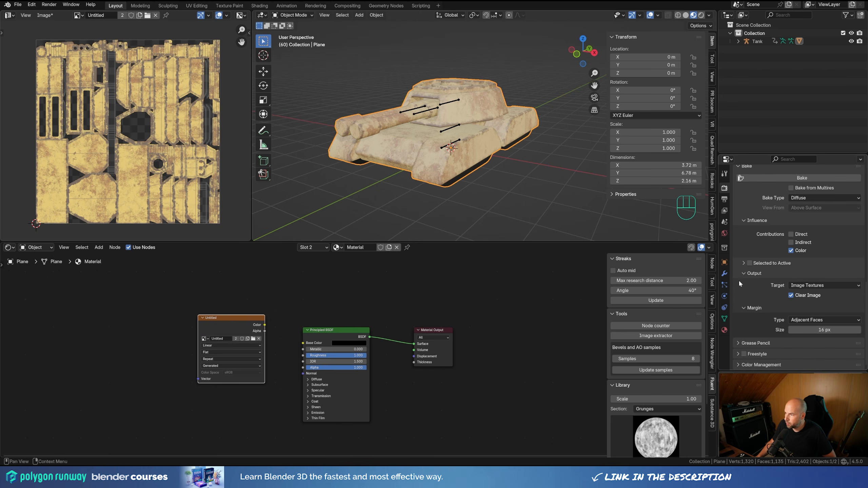
{"action": "left_click", "coordinate": [762, 178]}
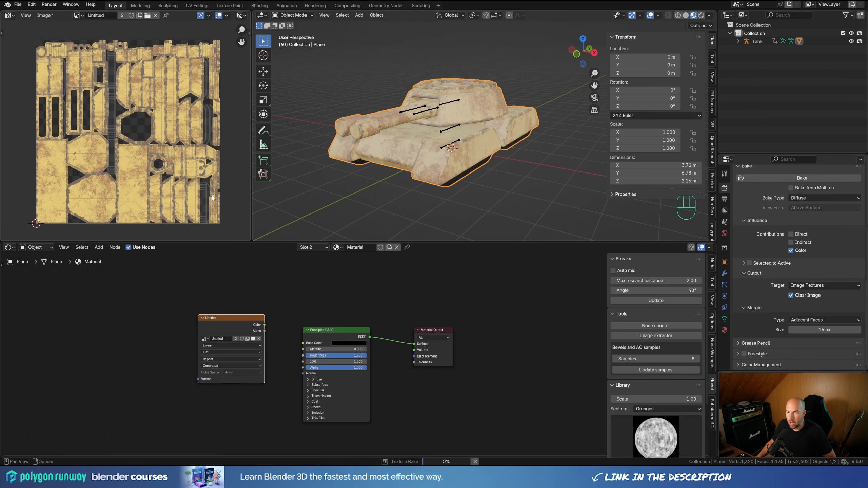
{"action": "scroll", "coordinate": [107, 86], "scroll_direction": "up", "scroll_amount": 2}
{"action": "scroll", "coordinate": [107, 88], "scroll_direction": "up", "scroll_amount": 5}
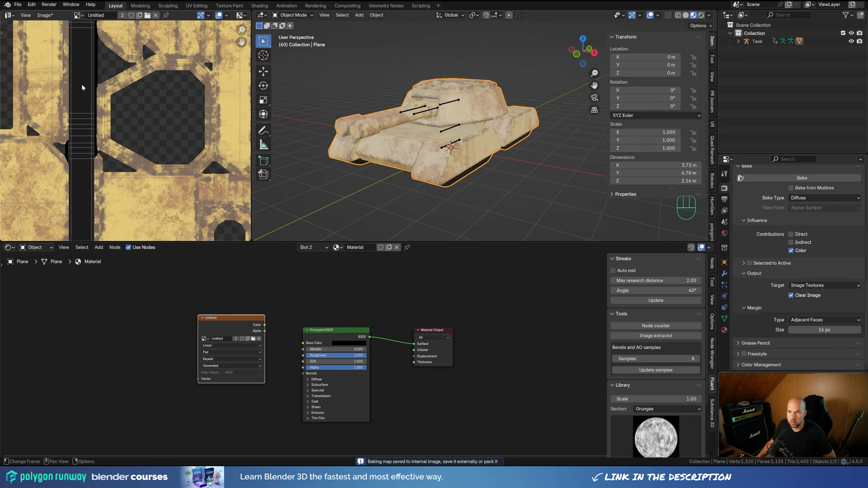
{"action": "scroll", "coordinate": [72, 31], "scroll_direction": "down", "scroll_amount": 5}
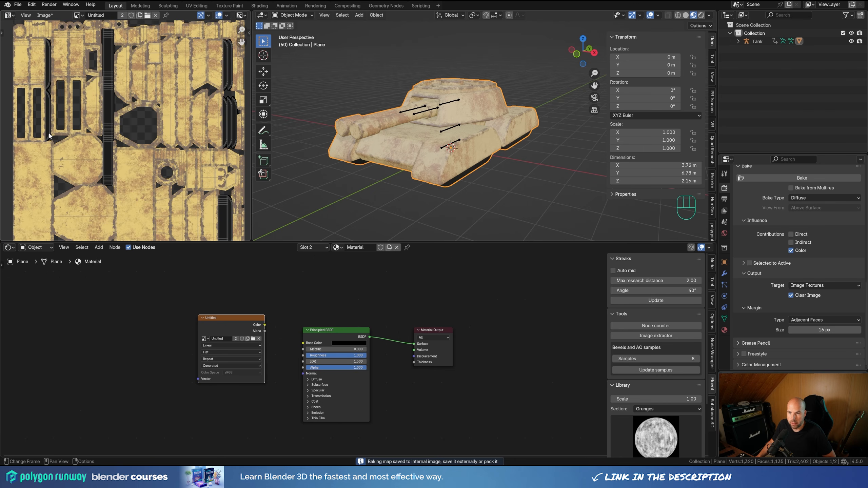
{"action": "scroll", "coordinate": [159, 154], "scroll_direction": "down", "scroll_amount": 5}
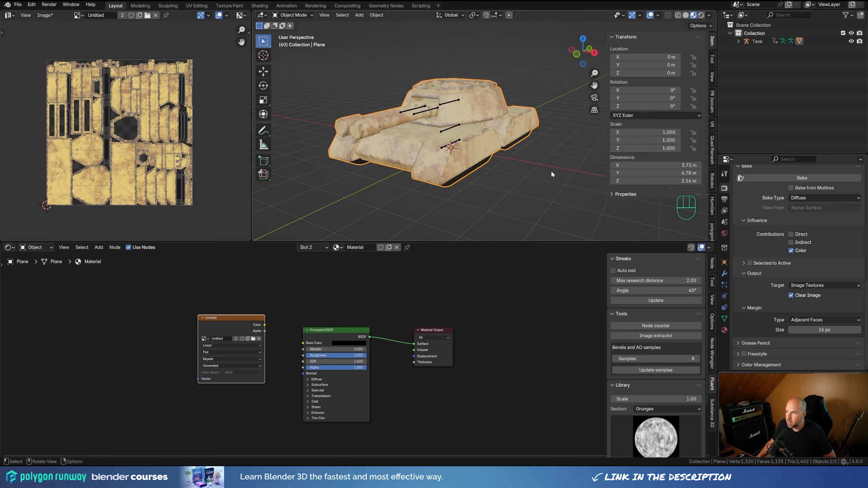
- Save the baked texture as Tank.png in the 173-tank folder
{"action": "left_click", "coordinate": [724, 330]}
{"action": "scroll", "coordinate": [792, 220], "scroll_direction": "up", "scroll_amount": 4}
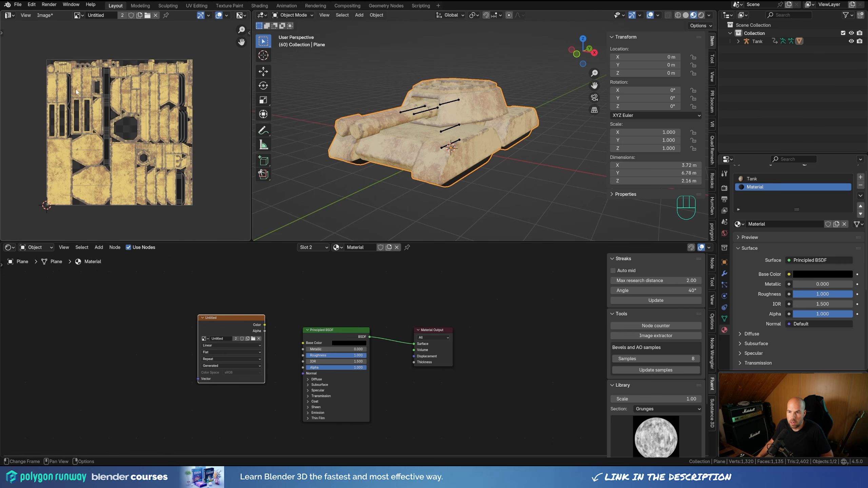
{"action": "key", "text": "shift+alt+s"}
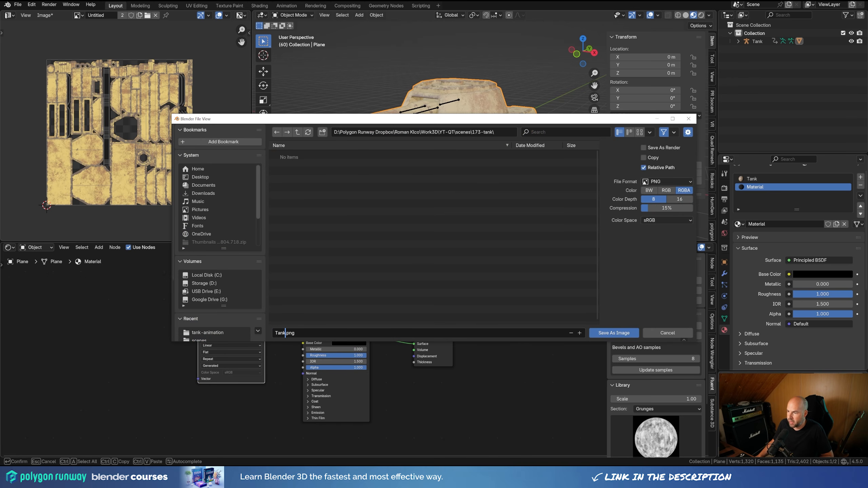
{"action": "left_click", "coordinate": [613, 333]}
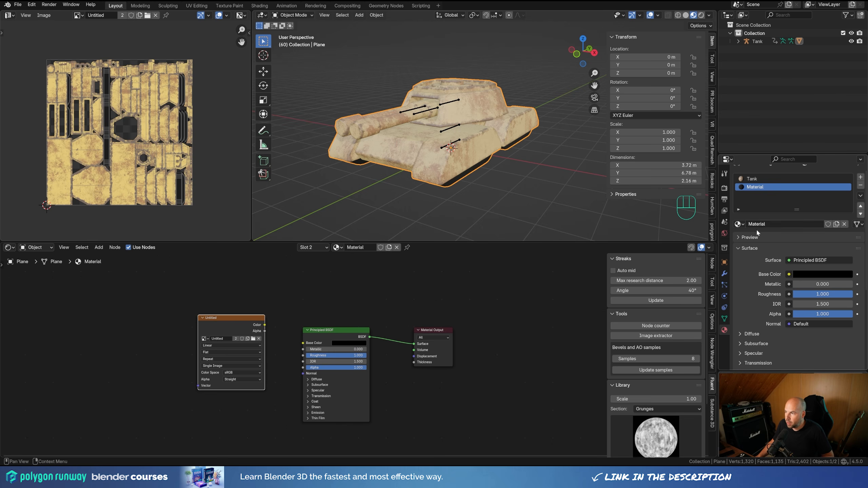
- Give the black track material a fake user and copy the Image Texture node from the Tank material
{"action": "left_click", "coordinate": [828, 224]}
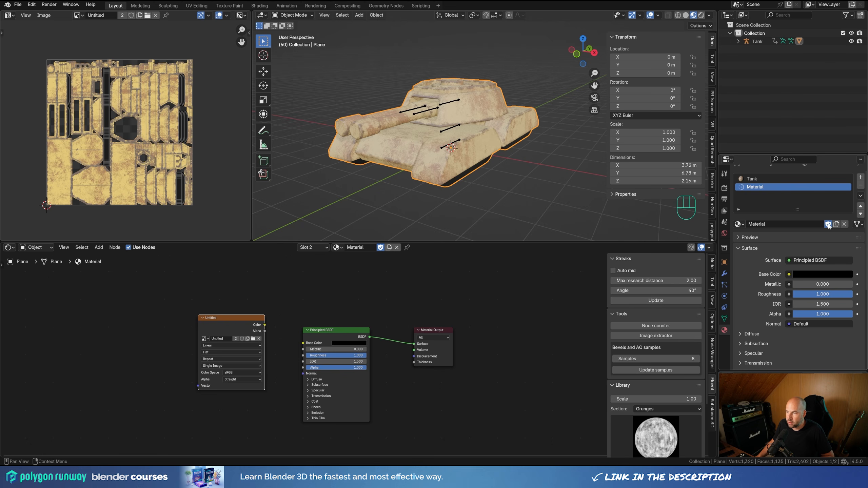
{"action": "left_click", "coordinate": [759, 179]}
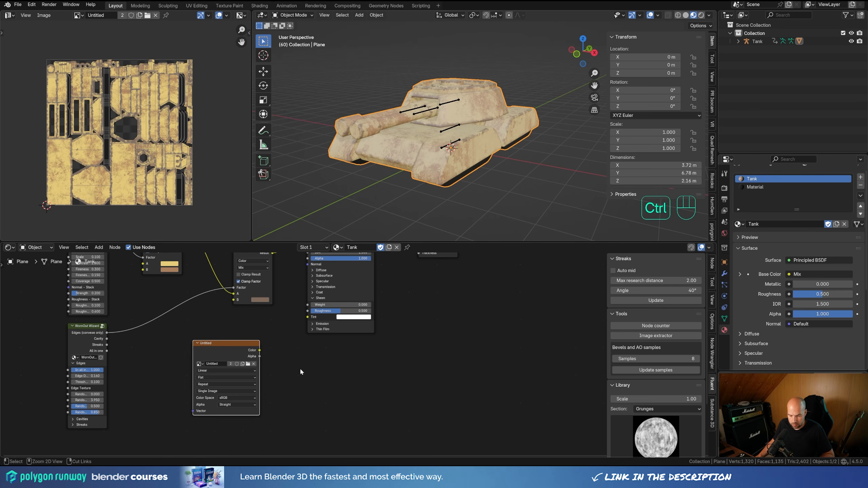
{"action": "left_click_drag", "start_coordinate": [226, 352], "coordinate": [217, 353]}
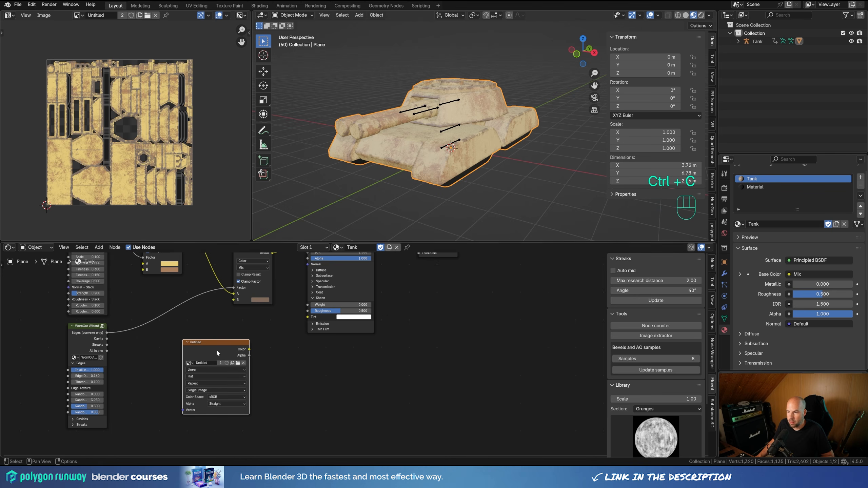
- Remove both material slots from the tank mesh and create a new material named Tank-bake
{"action": "left_click", "coordinate": [861, 187]}
{"action": "left_click", "coordinate": [861, 186]}
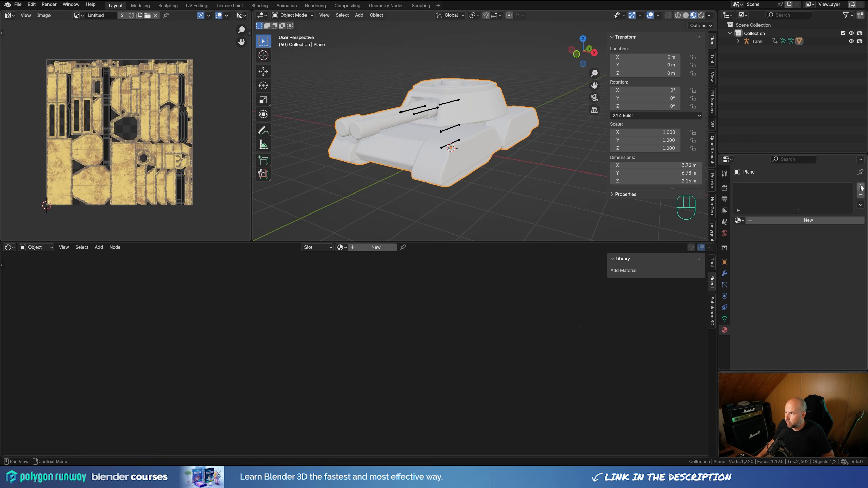
{"action": "left_click", "coordinate": [805, 220]}
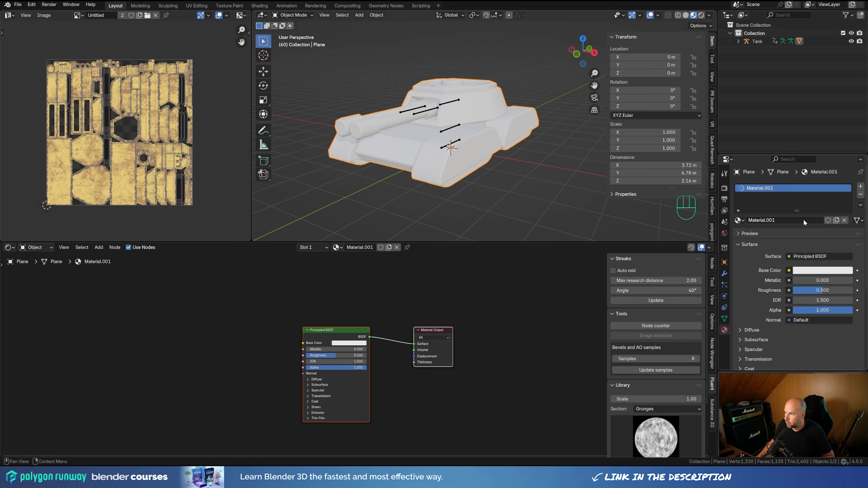
{"action": "double_click", "coordinate": [759, 188]}
{"action": "type", "text": "Tank-bake"}
{"action": "key", "text": "Return"}
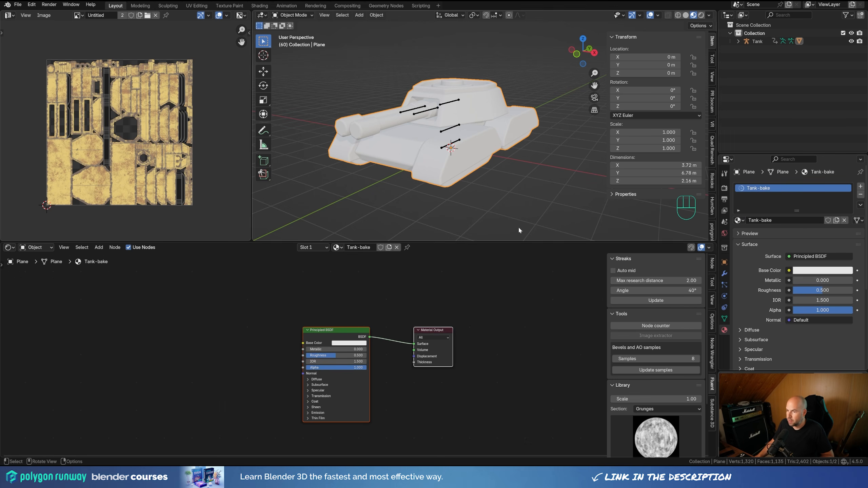
- Paste the baked Image Texture node into Tank-bake and connect its Color output to the Principled BSDF's Base Color
{"action": "key", "text": "ctrl"}
{"action": "key", "text": "ctrl+v"}
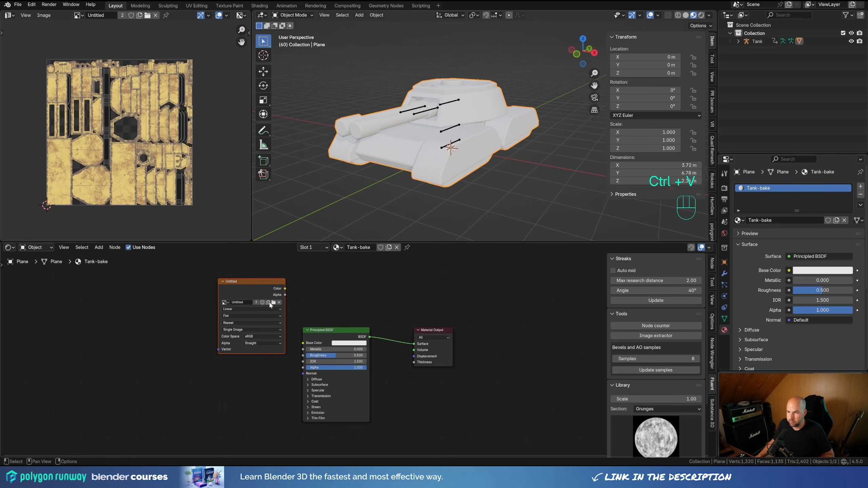
{"action": "left_click_drag", "start_coordinate": [256, 283], "coordinate": [251, 330]}
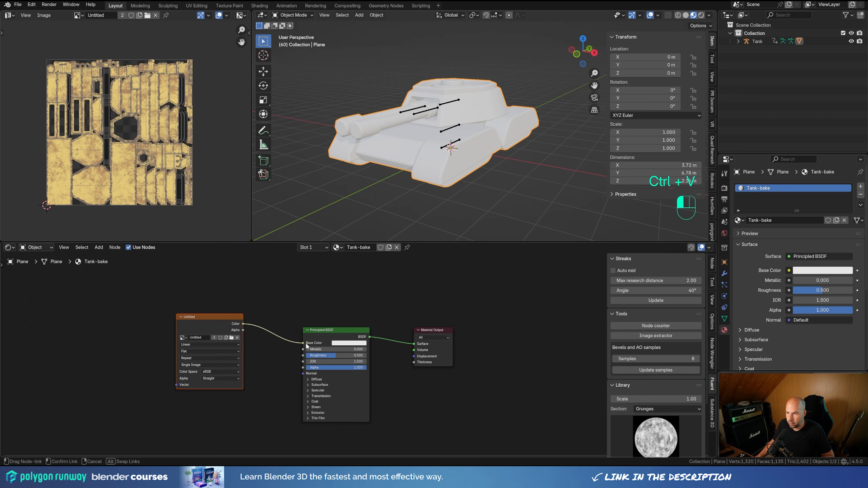
{"action": "left_click_drag", "start_coordinate": [306, 346], "coordinate": [307, 345]}
- Inspect the baked texture on the tank and set the Tank-bake material's roughness to 1
{"action": "scroll", "coordinate": [417, 132], "scroll_direction": "up", "scroll_amount": 8}
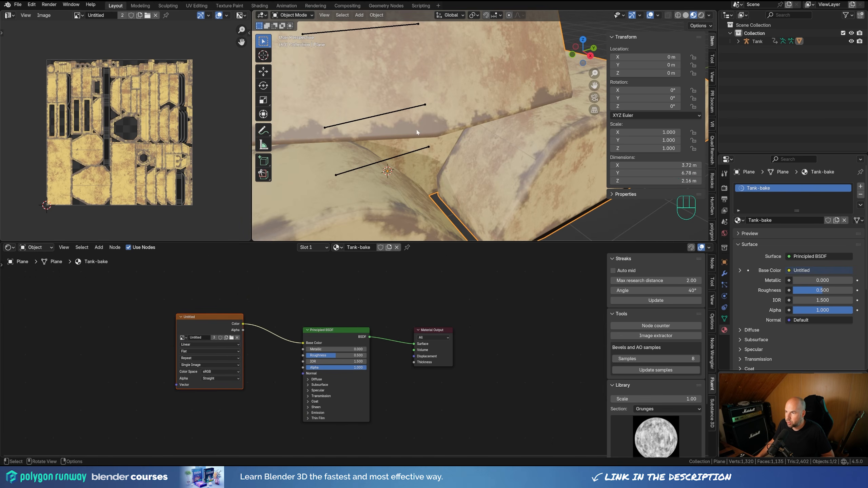
{"action": "scroll", "coordinate": [539, 94], "scroll_direction": "down", "scroll_amount": 8}
{"action": "middle_click_drag", "start_coordinate": [538, 94], "coordinate": [403, 147]}
{"action": "left_click_drag", "start_coordinate": [328, 356], "coordinate": [346, 355]}
{"action": "middle_click_drag", "start_coordinate": [403, 122], "coordinate": [433, 120], "text": "shift"}
{"action": "scroll", "coordinate": [500, 111], "scroll_direction": "down", "scroll_amount": 4}
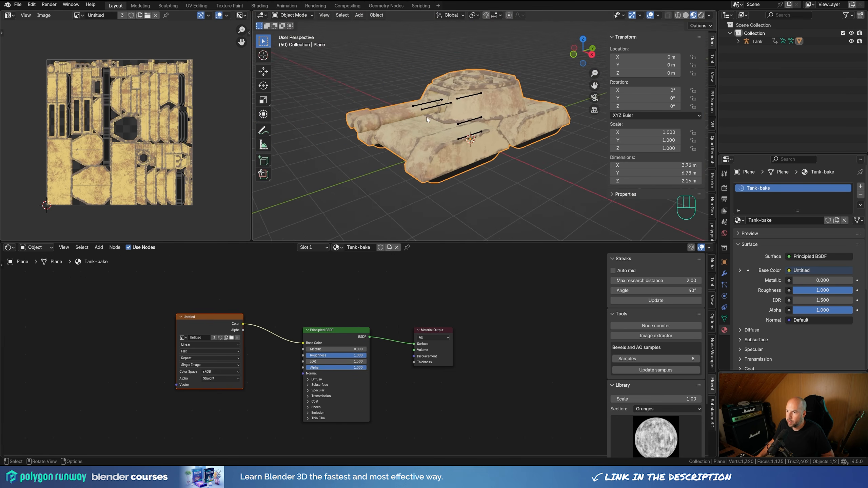
- Enlarge the 3D viewport and play the tank's animation to check it with the baked material
{"action": "left_click_drag", "start_coordinate": [383, 242], "coordinate": [374, 320]}
{"action": "key", "text": "space"}
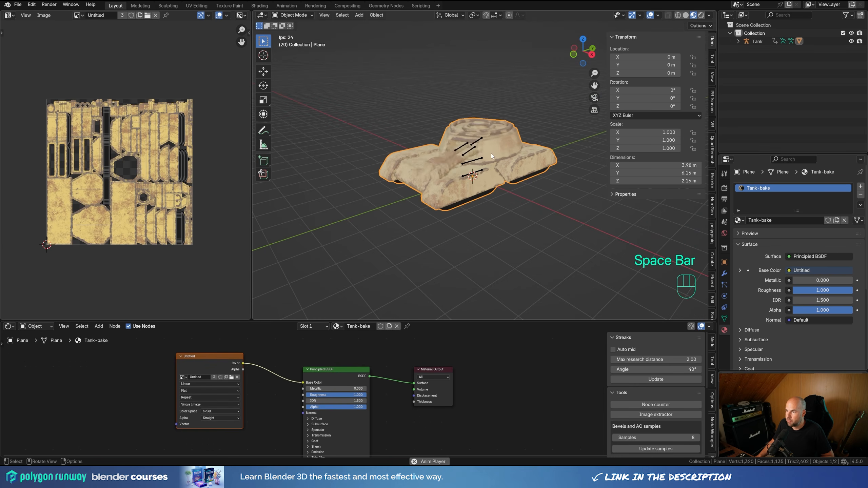
{"action": "middle_click_drag", "start_coordinate": [475, 157], "coordinate": [459, 168], "text": "shift"}
{"action": "scroll", "coordinate": [459, 166], "scroll_direction": "up", "scroll_amount": 2}
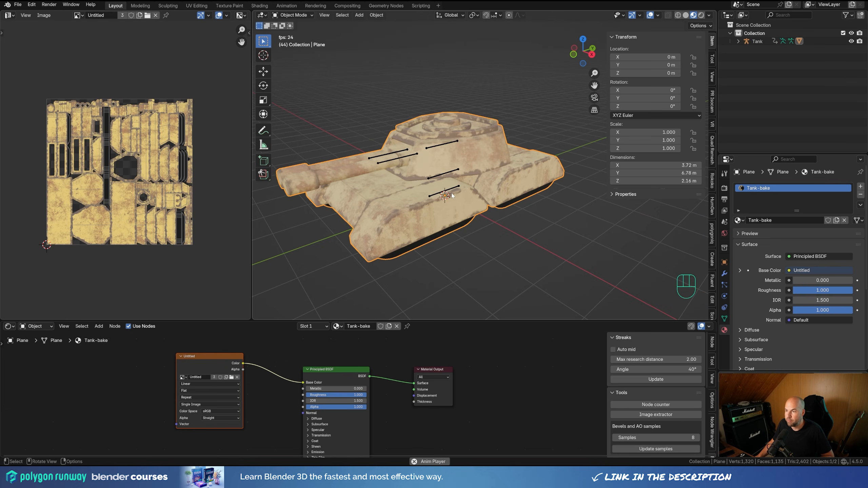
{"action": "key", "text": "space"}
- Select the tank mesh and its armature, with the armature active, and start an FBX export
{"action": "left_click_drag", "start_coordinate": [347, 70], "coordinate": [532, 272]}
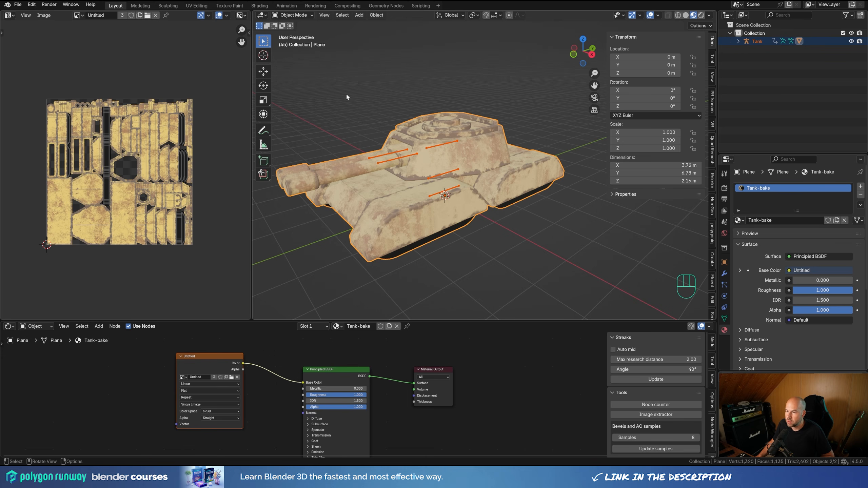
{"action": "key", "text": "shift"}
{"action": "left_click", "coordinate": [417, 157], "text": "shift"}
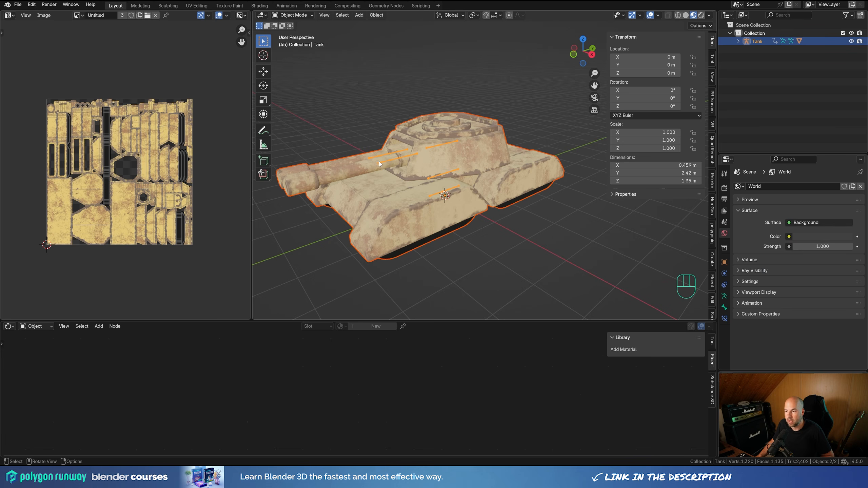
{"action": "left_click", "coordinate": [17, 5]}
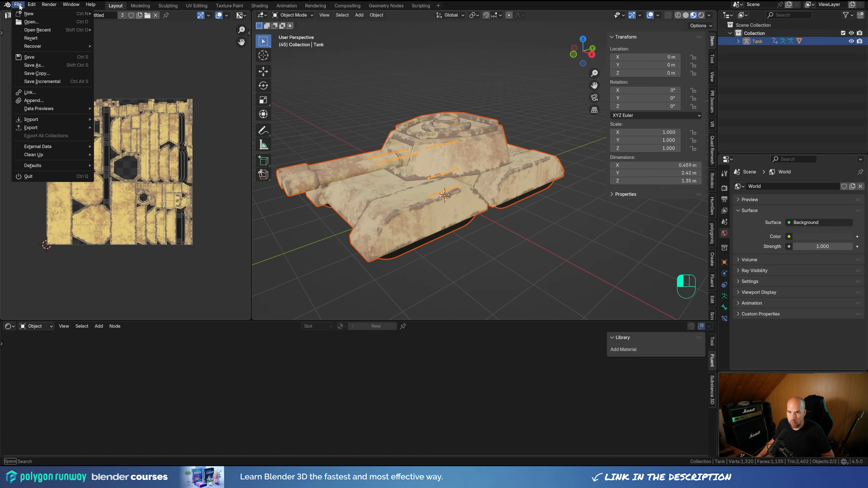
{"action": "mouse_move", "coordinate": [68, 125]}
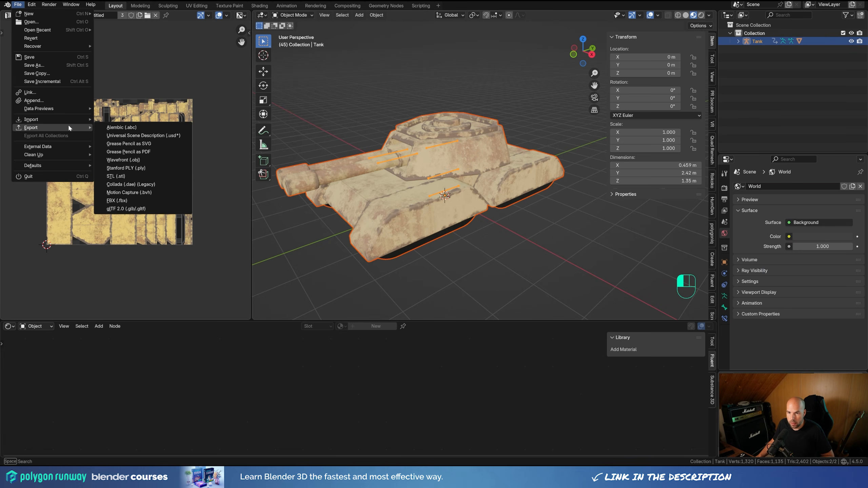
{"action": "left_click", "coordinate": [123, 204]}
{"action": "left_click_drag", "start_coordinate": [521, 124], "coordinate": [464, 124]}
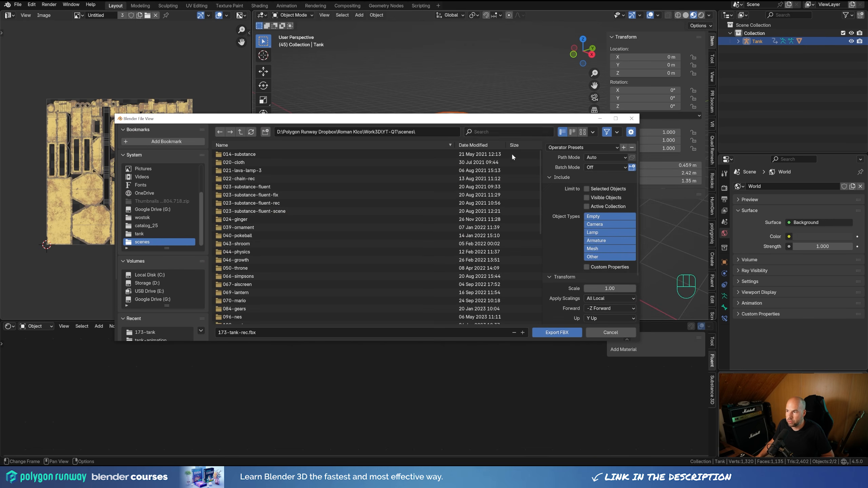
- Configure the FBX export with Path Mode Copy, embedded textures and a limit to Selected Objects
{"action": "left_click", "coordinate": [597, 157]}
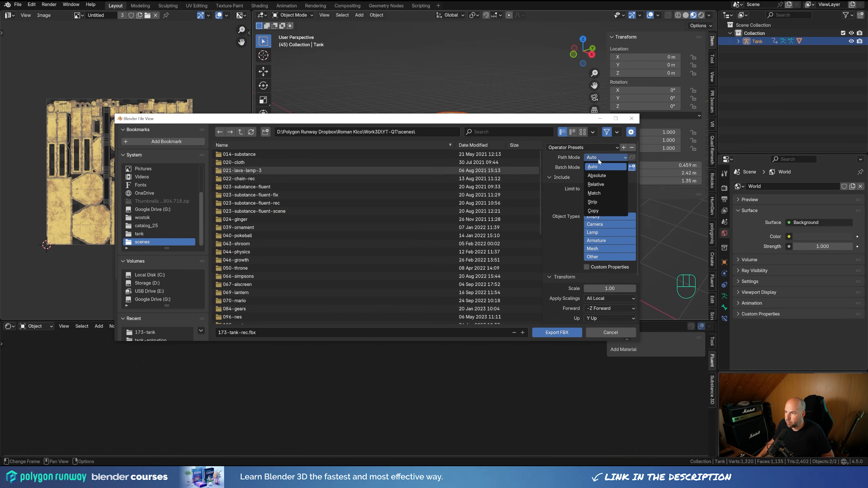
{"action": "left_click", "coordinate": [596, 212]}
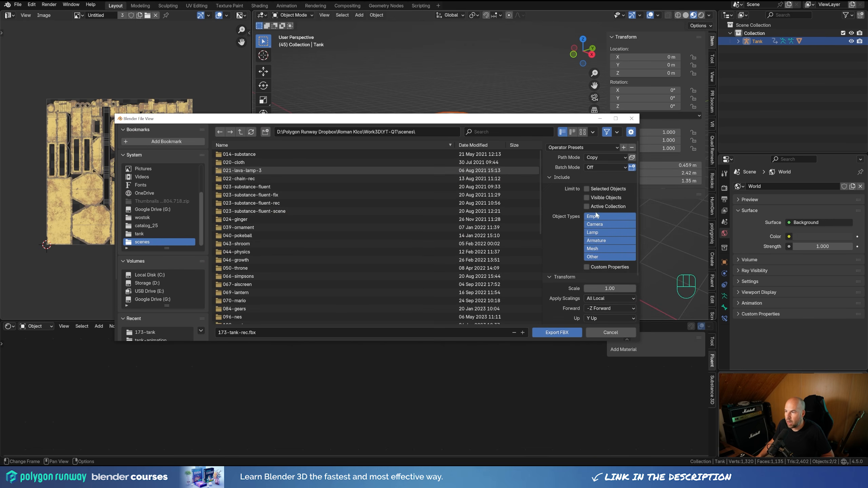
{"action": "left_click", "coordinate": [632, 158]}
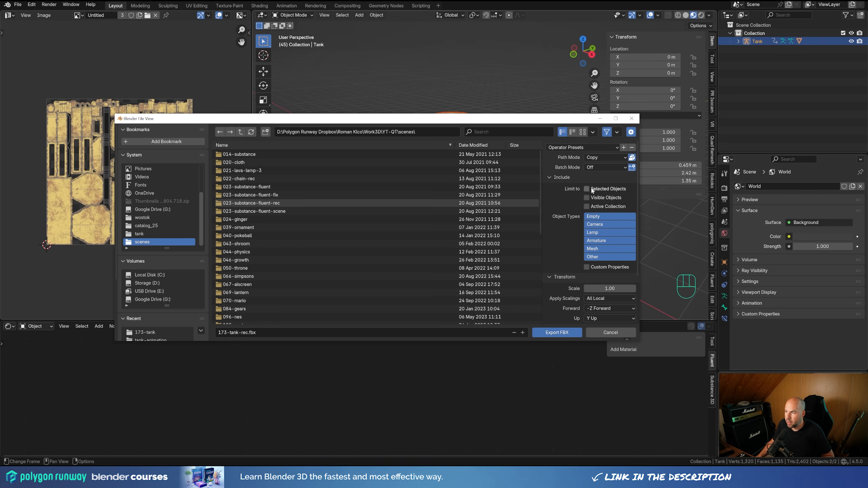
{"action": "left_click", "coordinate": [587, 190]}
- Review the animation export options and export the tank into the 173-tank folder as tank-rec.fbx
{"action": "scroll", "coordinate": [565, 239], "scroll_direction": "down", "scroll_amount": 4}
{"action": "scroll", "coordinate": [545, 317], "scroll_direction": "down", "scroll_amount": 4}
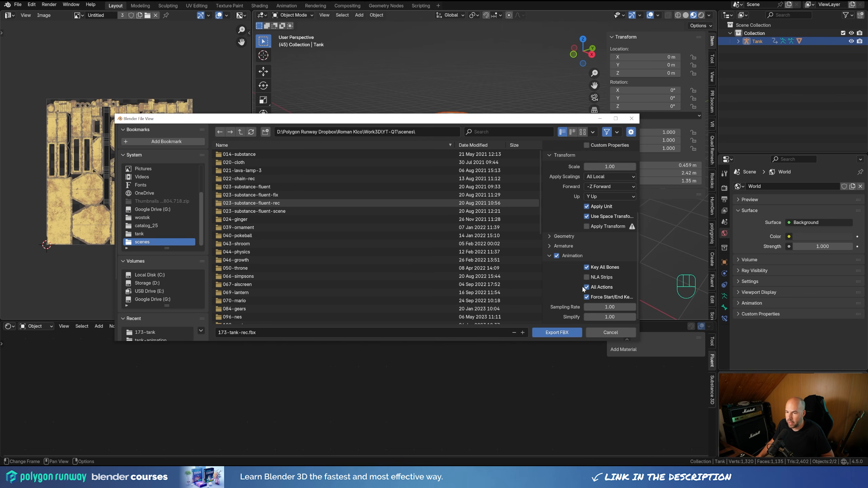
{"action": "scroll", "coordinate": [334, 272], "scroll_direction": "down", "scroll_amount": 5}
{"action": "double_click", "coordinate": [309, 295]}
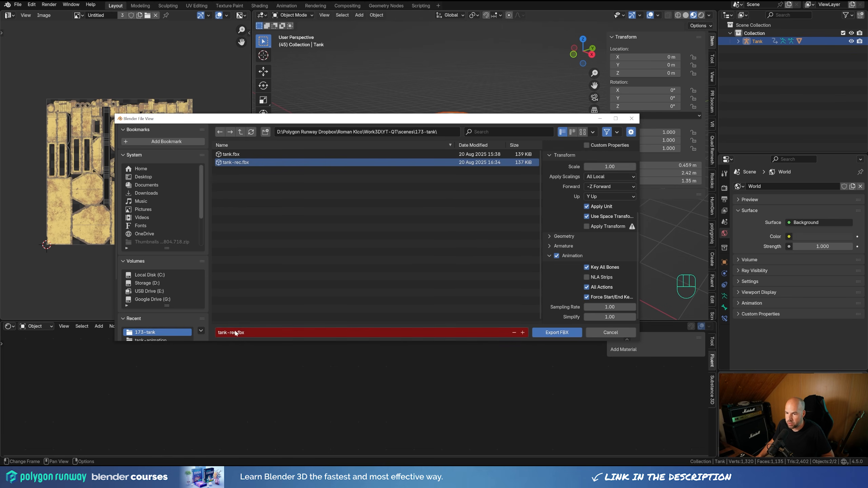
{"action": "left_click", "coordinate": [561, 332]}
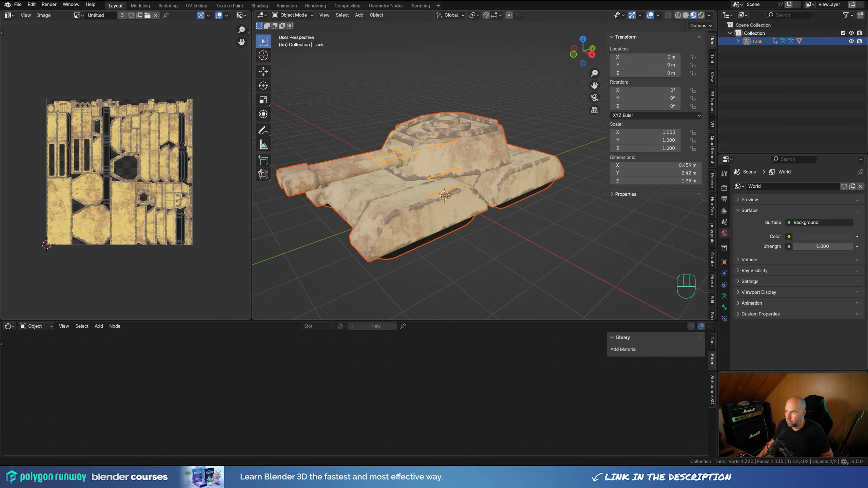
- Switch to 3D Viewer with tank-rec.fbx, examine the textured model from several angles, and play Animation 2
{"action": "left_click", "coordinate": [504, 477]}
{"action": "left_click_drag", "start_coordinate": [342, 185], "coordinate": [300, 253]}
{"action": "scroll", "coordinate": [270, 255], "scroll_direction": "up", "scroll_amount": 5}
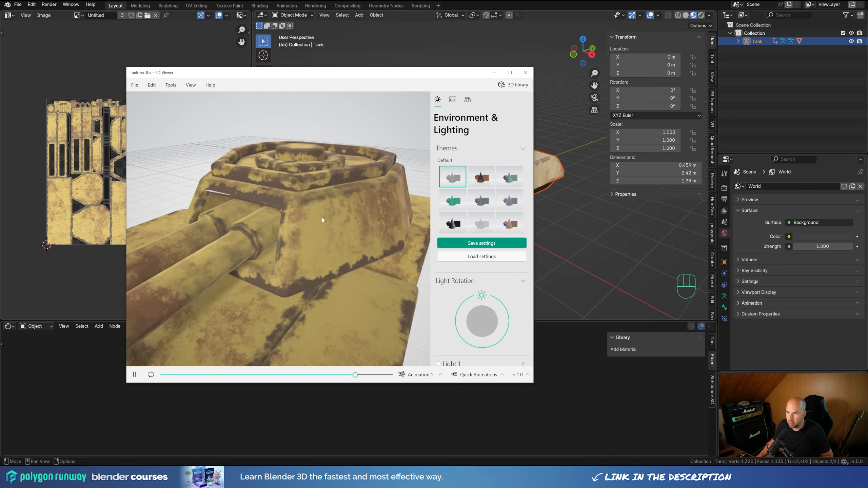
{"action": "scroll", "coordinate": [363, 212], "scroll_direction": "down", "scroll_amount": 6}
{"action": "left_click_drag", "start_coordinate": [362, 212], "coordinate": [326, 204]}
{"action": "scroll", "coordinate": [327, 203], "scroll_direction": "up", "scroll_amount": 4}
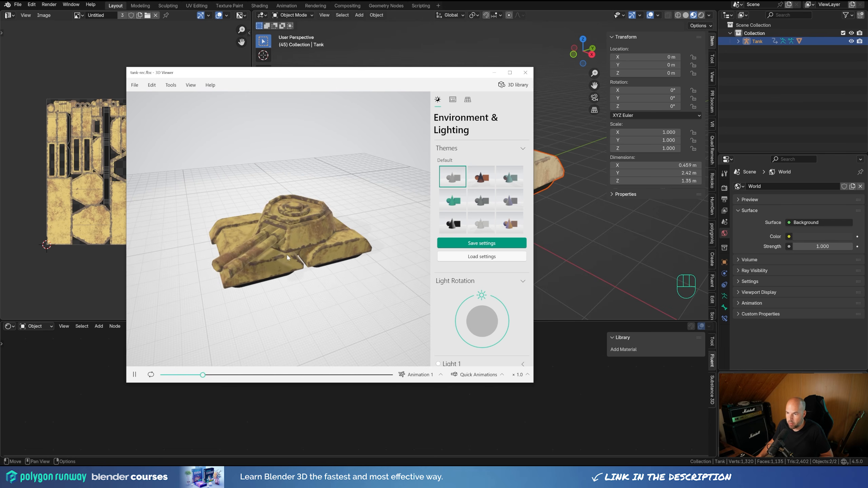
{"action": "left_click", "coordinate": [420, 375]}
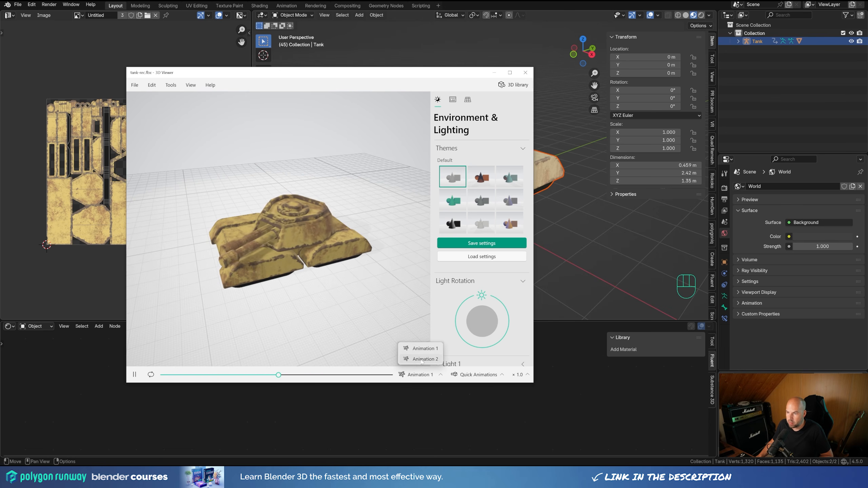
{"action": "left_click", "coordinate": [417, 362]}
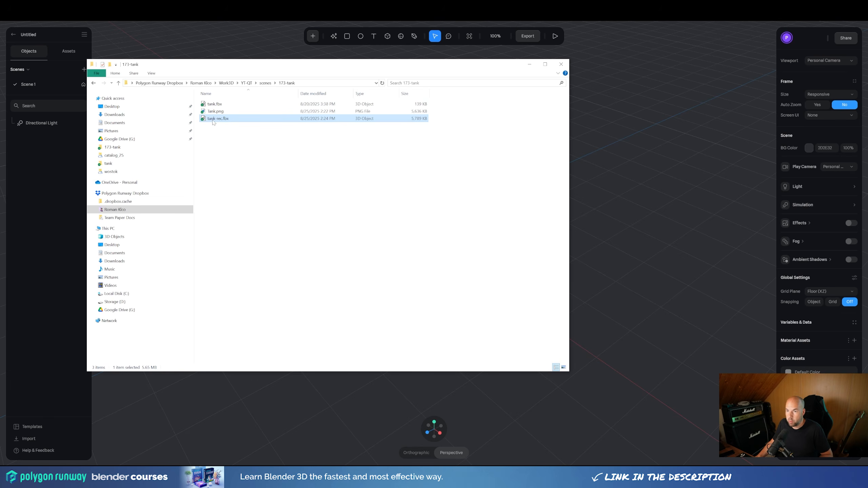
- Switch to Spline, import tank-rec.fbx into the scene, and load the baked tank texture into its material's Image layer
{"action": "left_click_drag", "start_coordinate": [214, 120], "coordinate": [630, 197]}
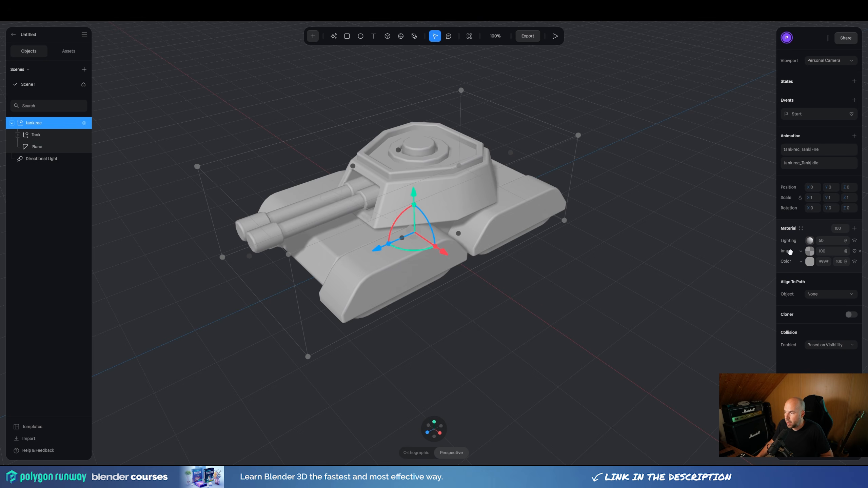
{"action": "left_click", "coordinate": [811, 252]}
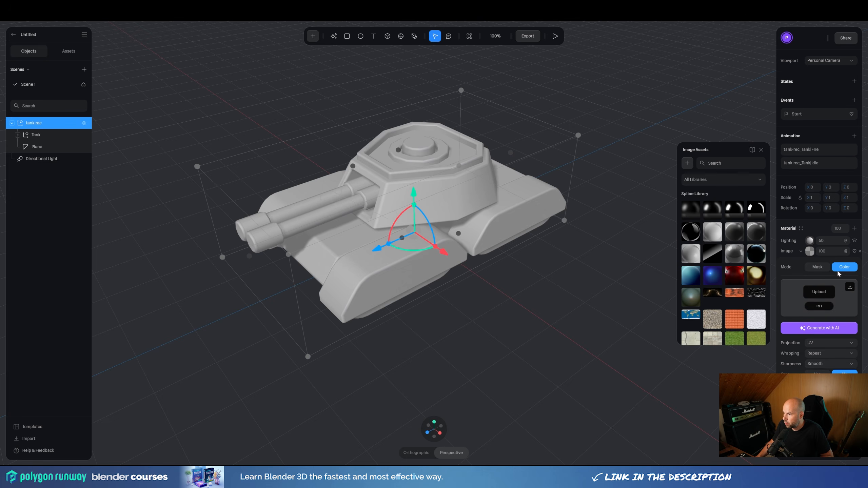
{"action": "left_click", "coordinate": [687, 163]}
{"action": "left_click", "coordinate": [628, 200]}
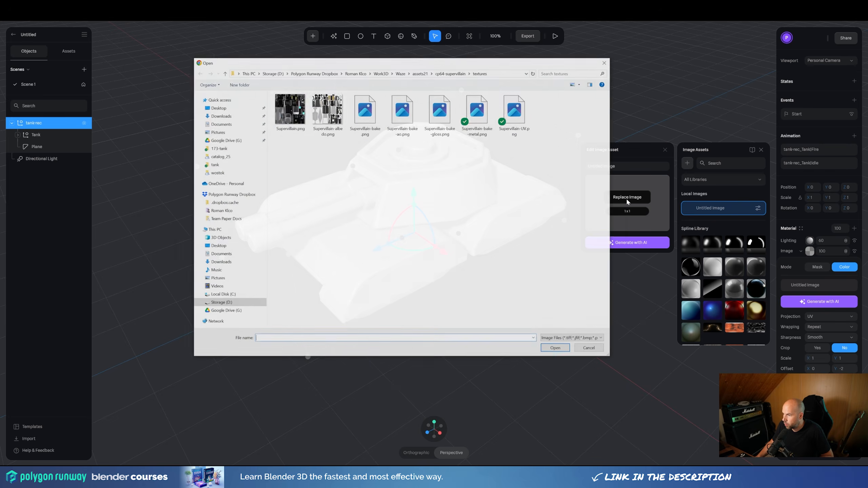
{"action": "double_click", "coordinate": [299, 112]}
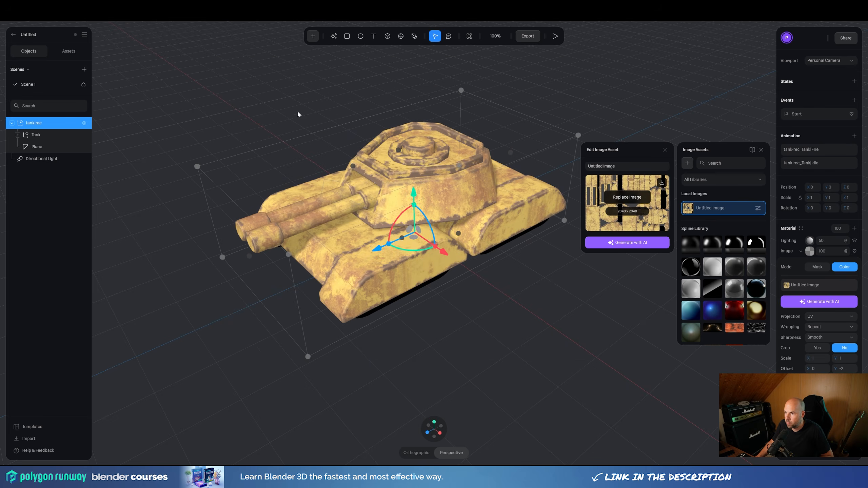
{"action": "left_click", "coordinate": [619, 307]}
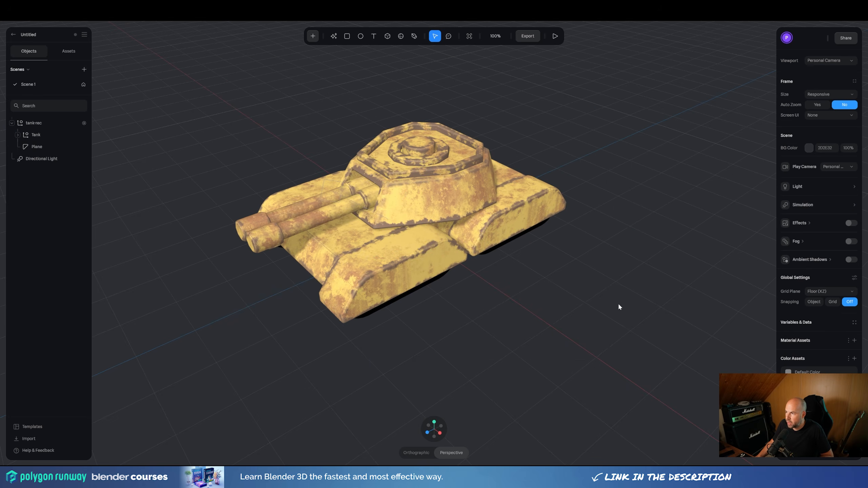
- Preview the imported tank's Fire and Idle animations and examine the textured model from different angles and distances
{"action": "left_click", "coordinate": [569, 194]}
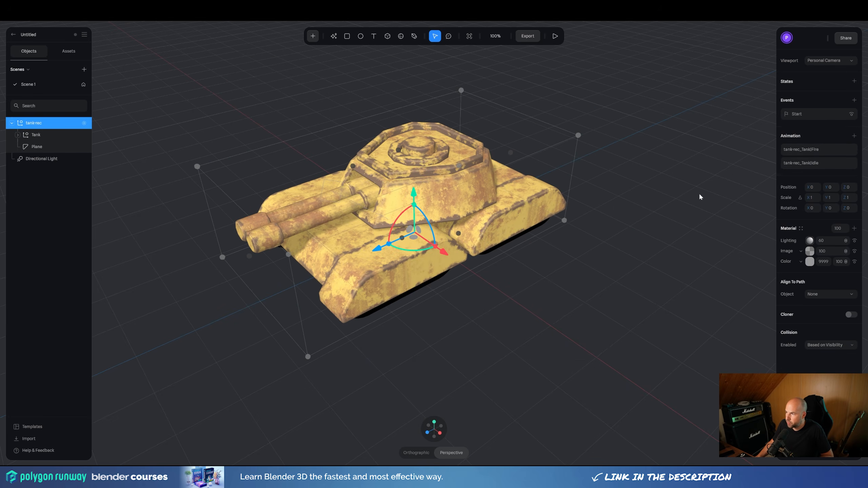
{"action": "left_click", "coordinate": [819, 149]}
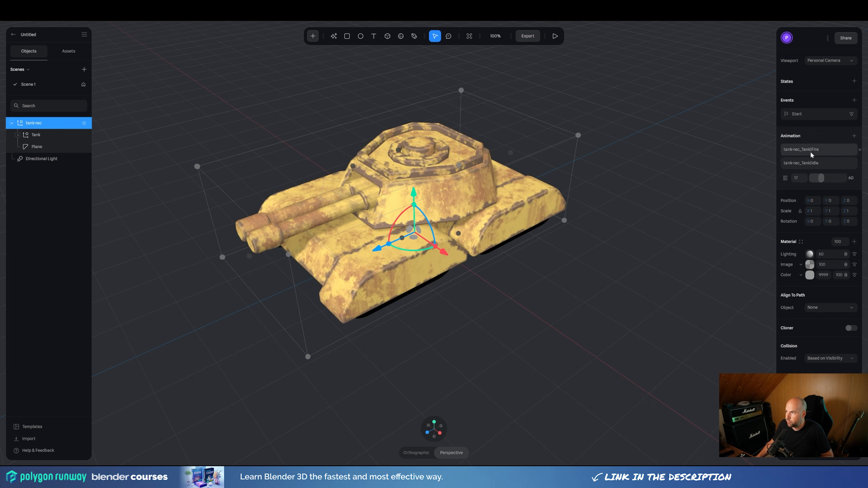
{"action": "left_click", "coordinate": [810, 162]}
{"action": "right_click_drag", "start_coordinate": [578, 289], "coordinate": [330, 271]}
{"action": "scroll", "coordinate": [410, 246], "scroll_direction": "down", "scroll_amount": 6}
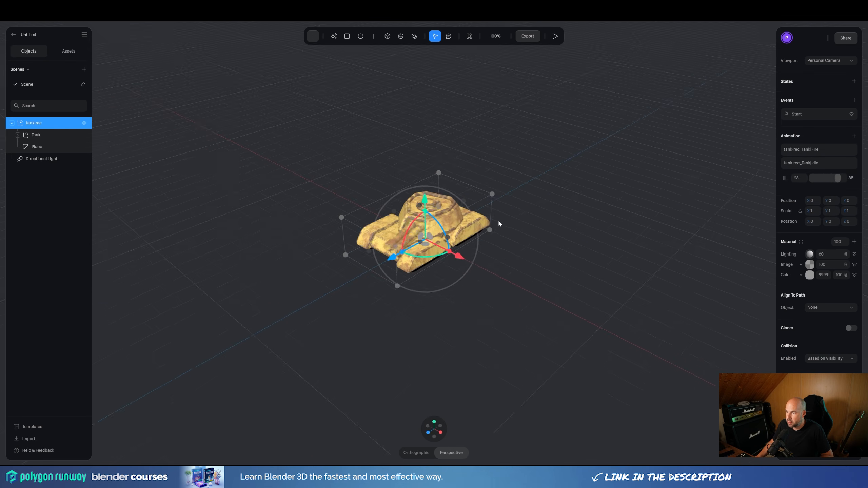
{"action": "right_click_drag", "start_coordinate": [498, 219], "coordinate": [581, 217]}
{"action": "scroll", "coordinate": [578, 214], "scroll_direction": "up", "scroll_amount": 5}
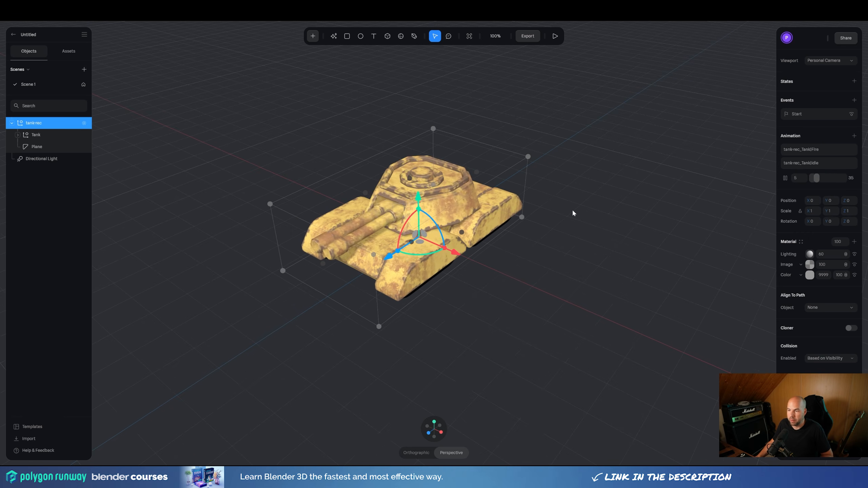